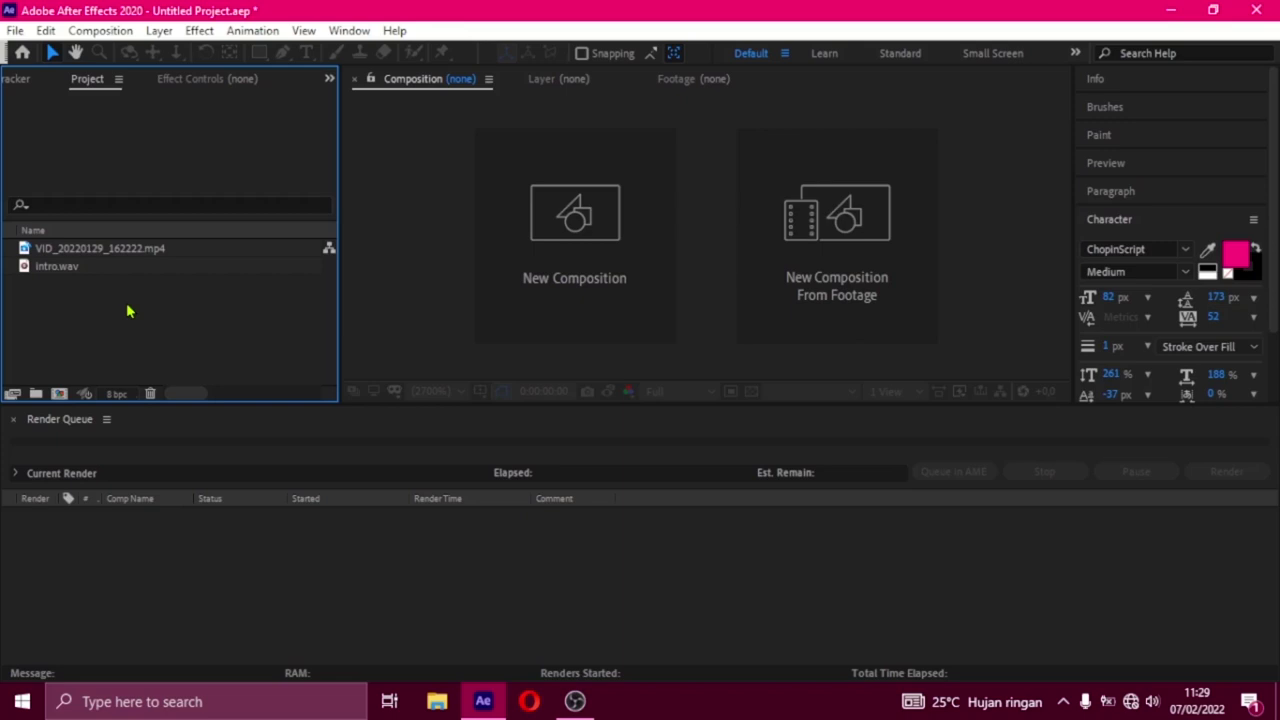
Check the tabletop video and intro.wav details, then make a composition from the tabletop video
left_click(130, 252)
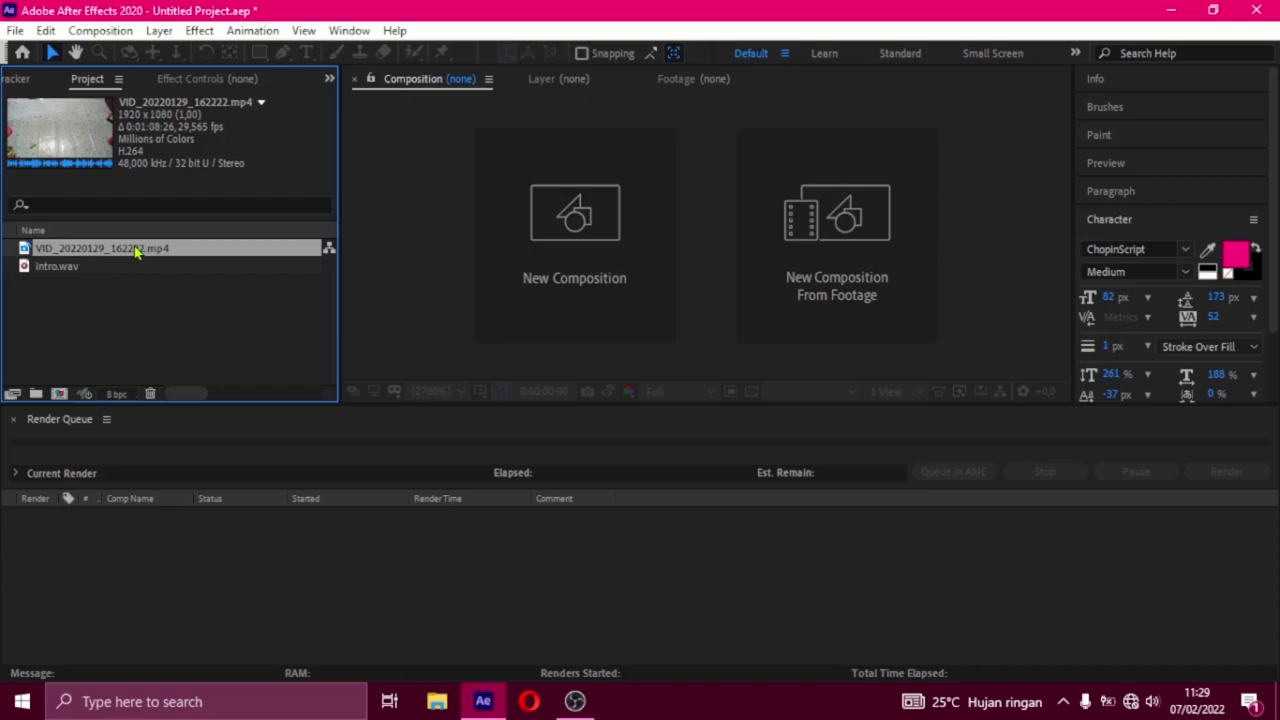
left_click(114, 272)
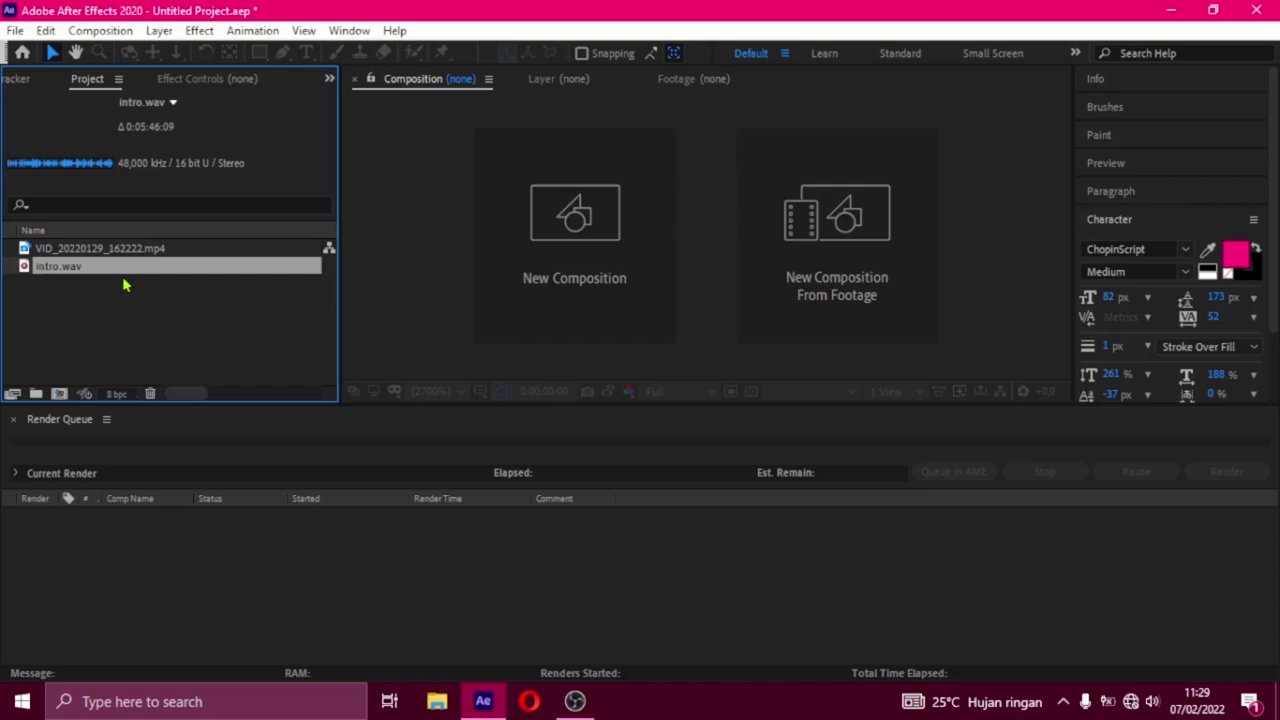
left_click(124, 253)
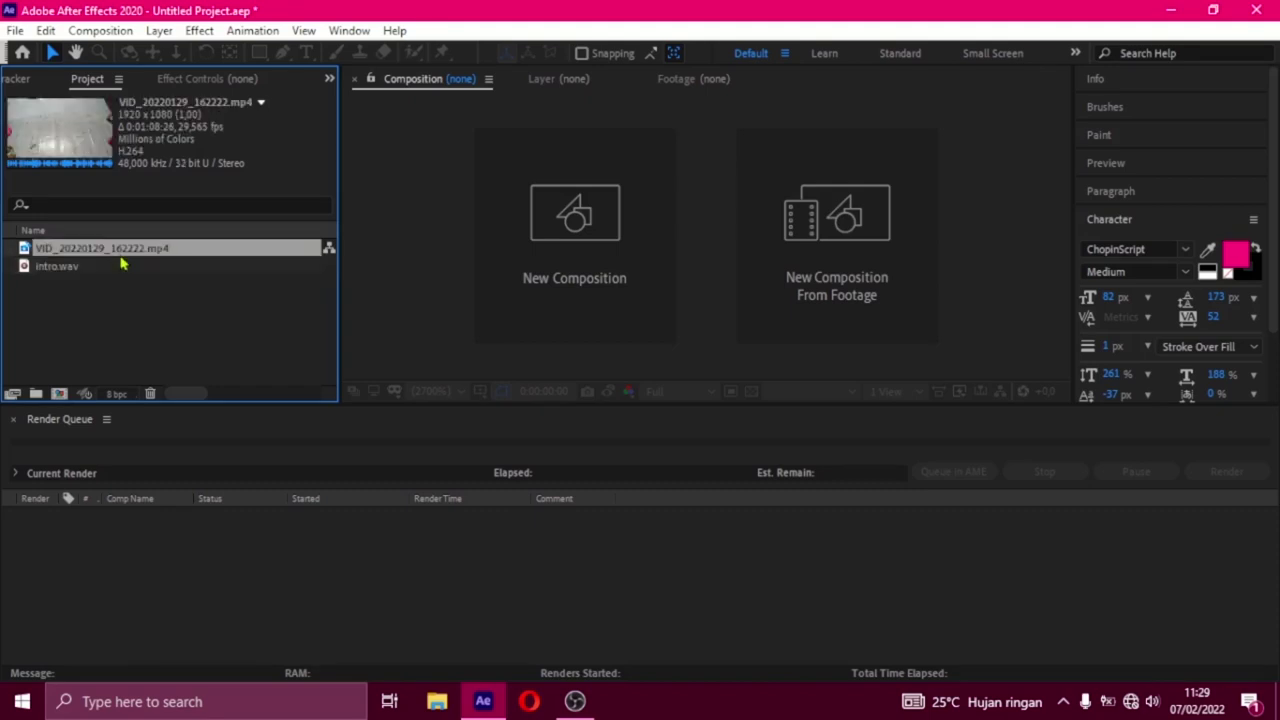
left_click_drag(26, 252, 58, 401)
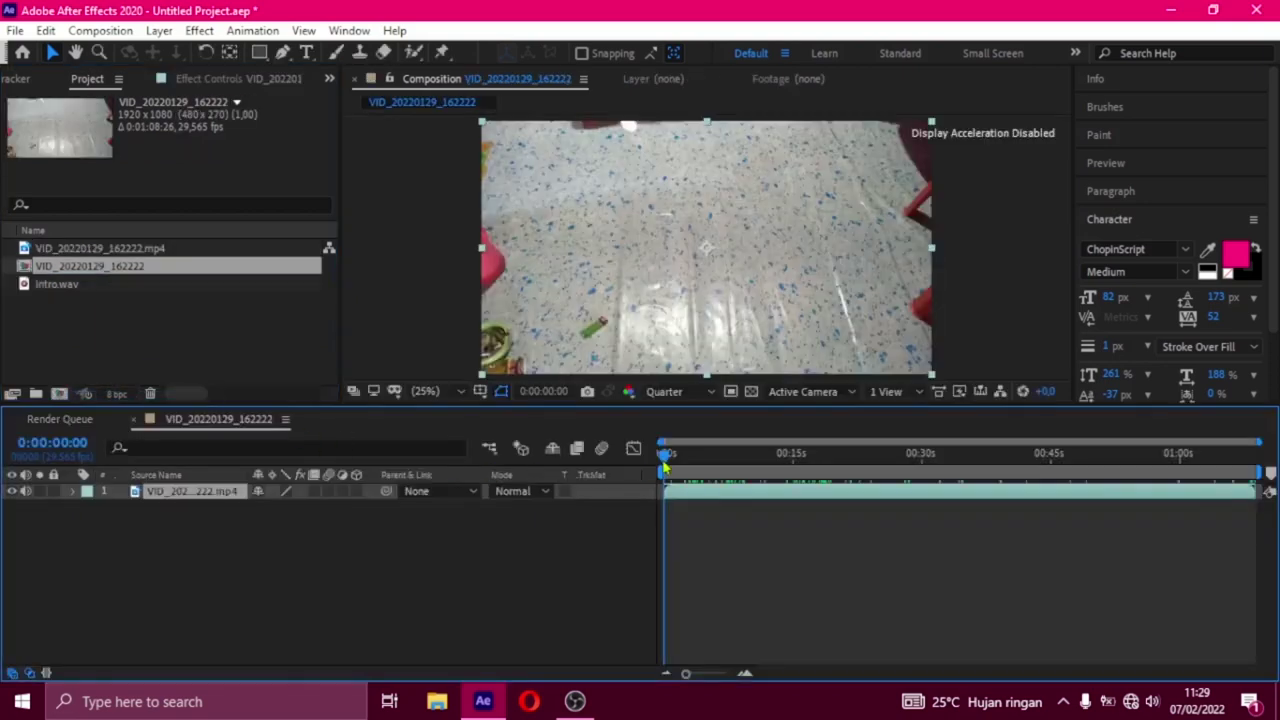
Trim the video layer to start at 0:08:11 and end at 0:17:22
left_click_drag(665, 458, 738, 481)
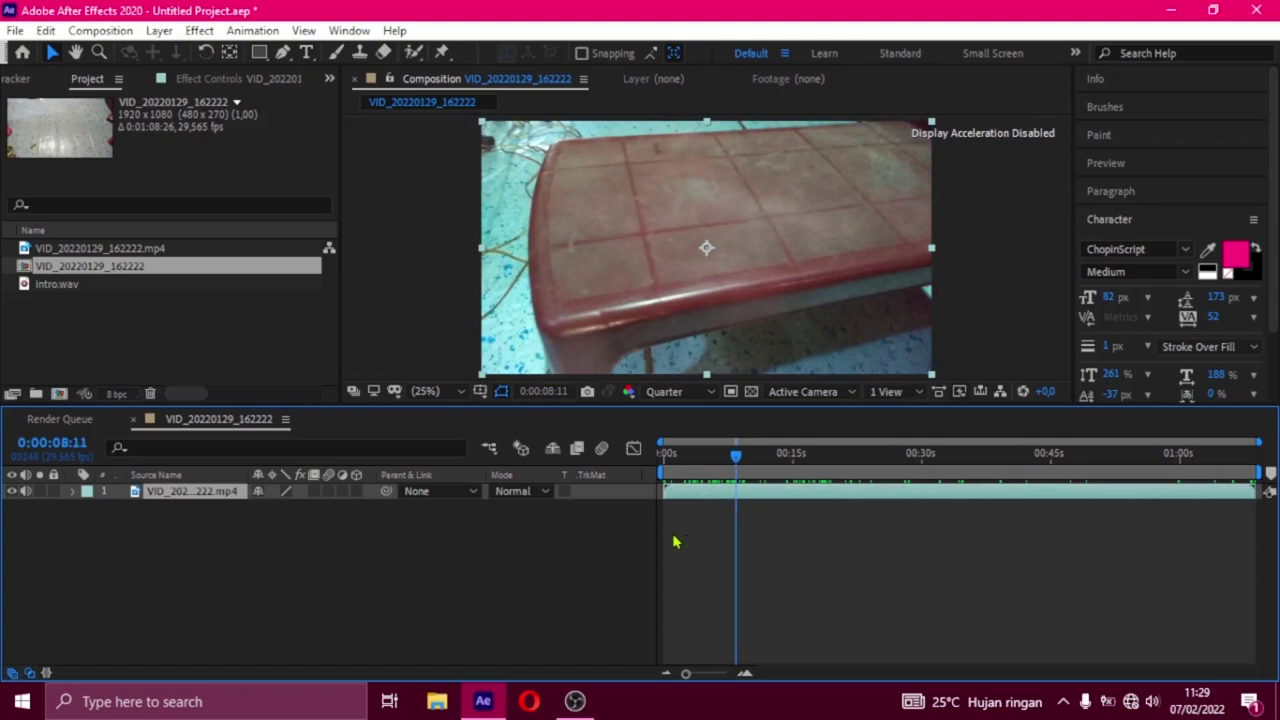
key("alt+bracketleft")
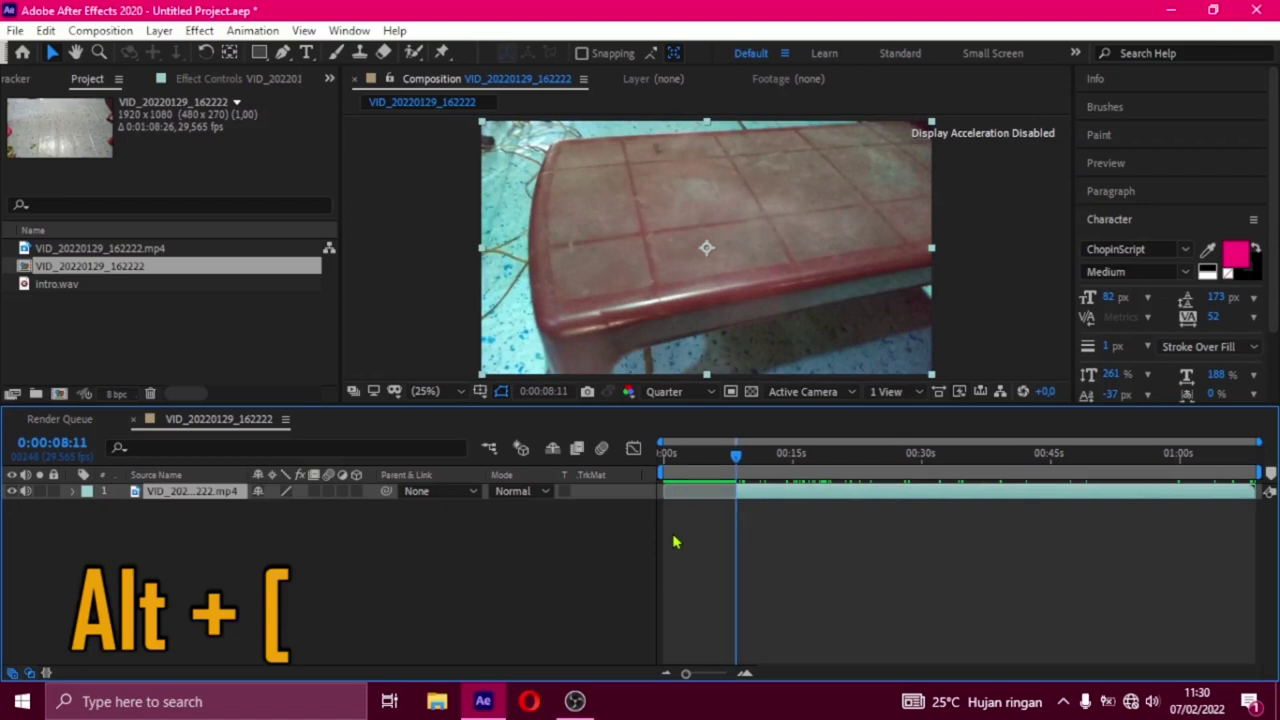
mouse_move(737, 456)
left_mouse_down()
mouse_move(813, 464)
mouse_move(830, 478)
mouse_move(817, 481)
left_mouse_up()
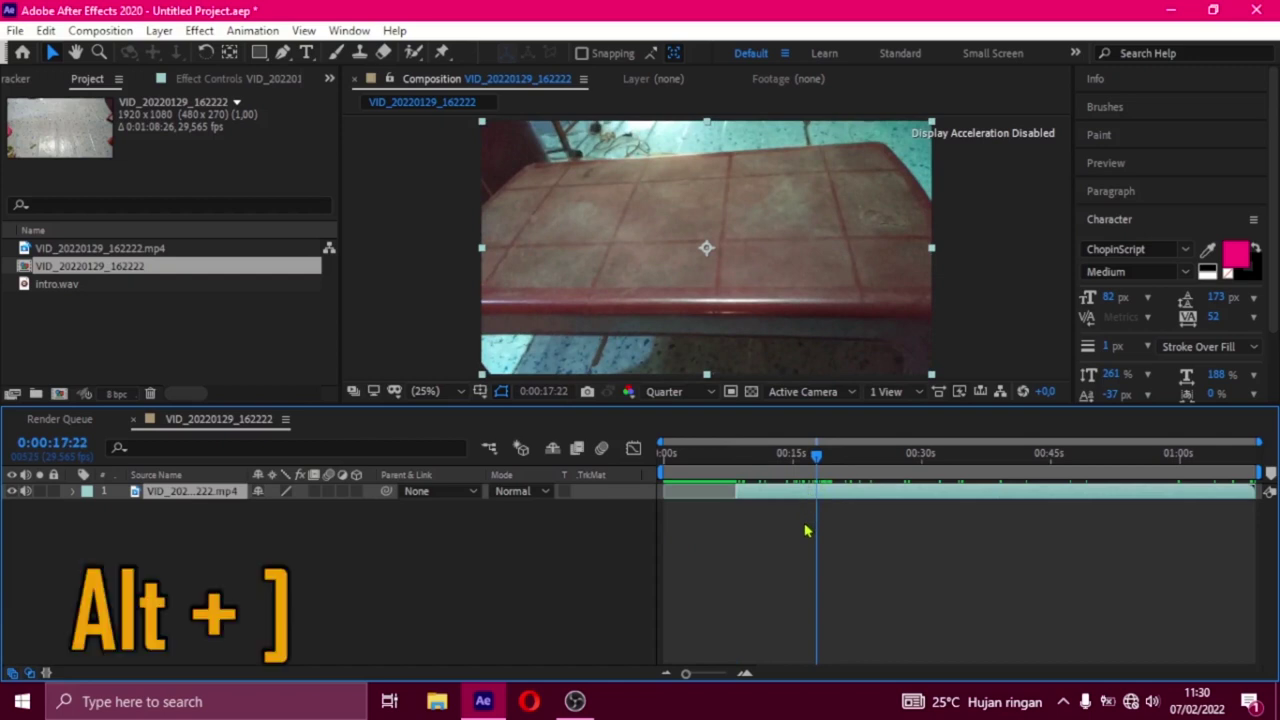
key("alt+bracketright")
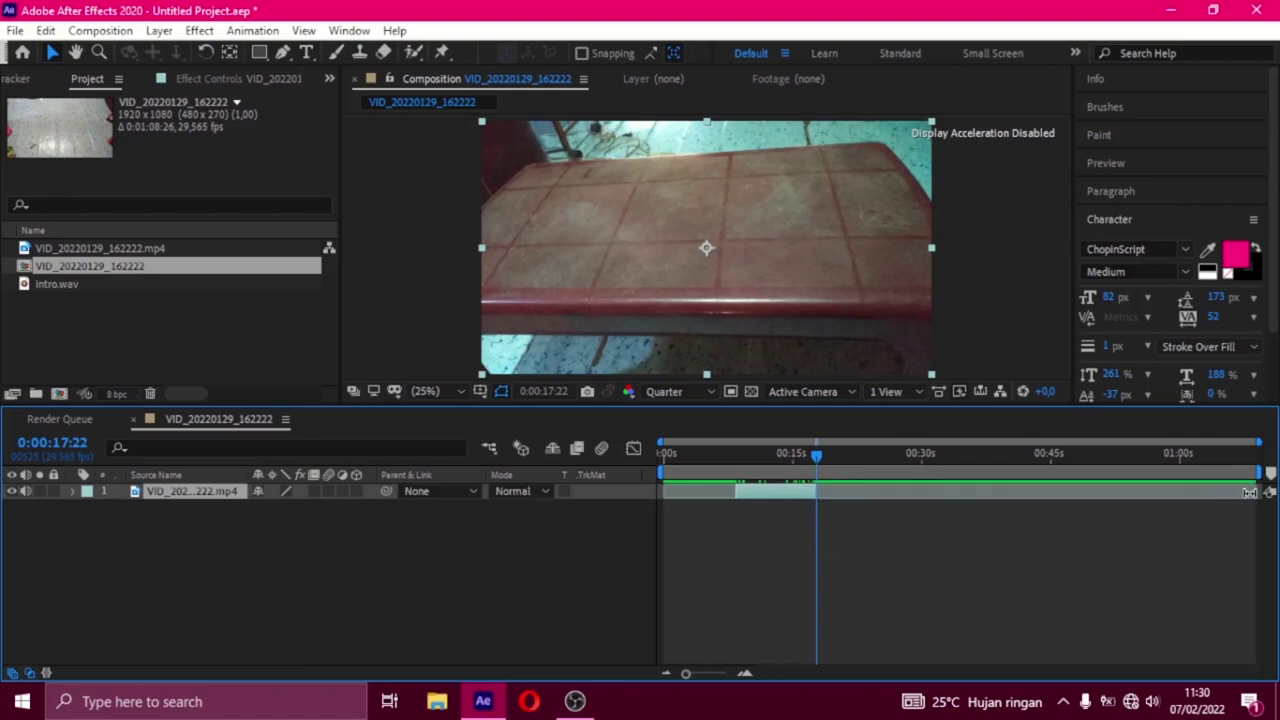
key("i")
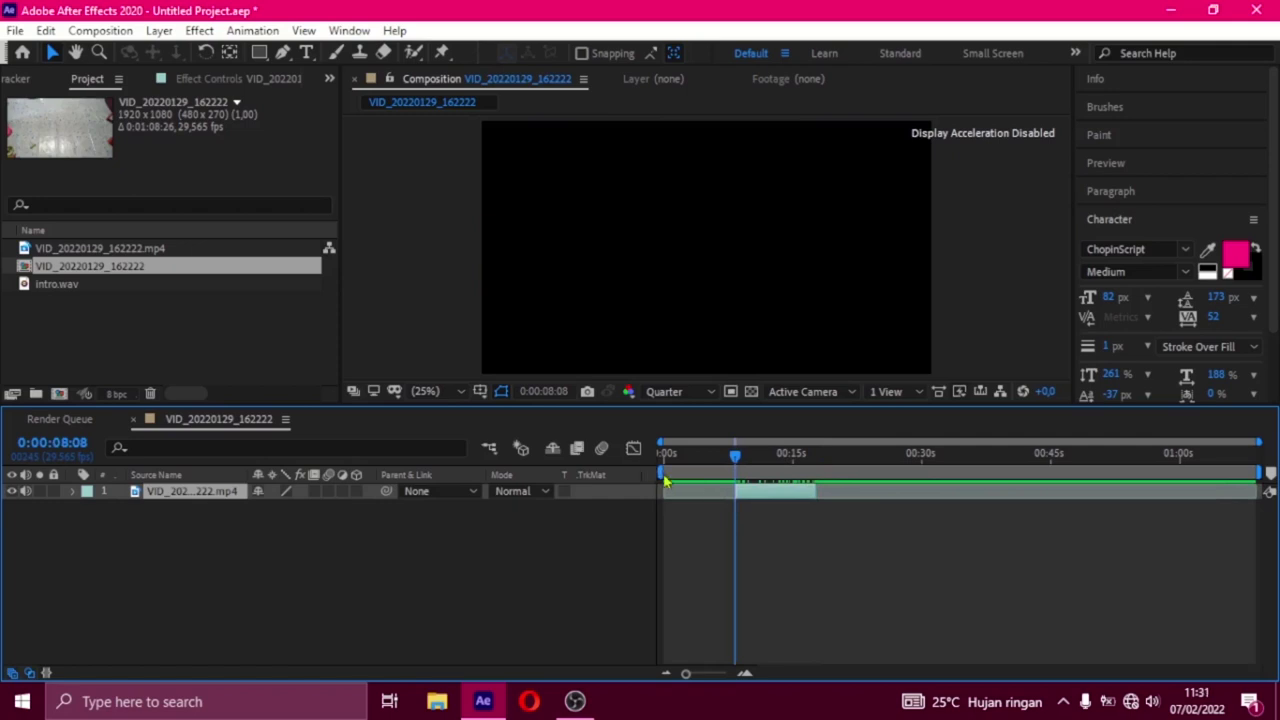
Slide the trimmed clip to zero and trim the comp to the 0:00:08:25 work area
left_click_drag(655, 473, 728, 481)
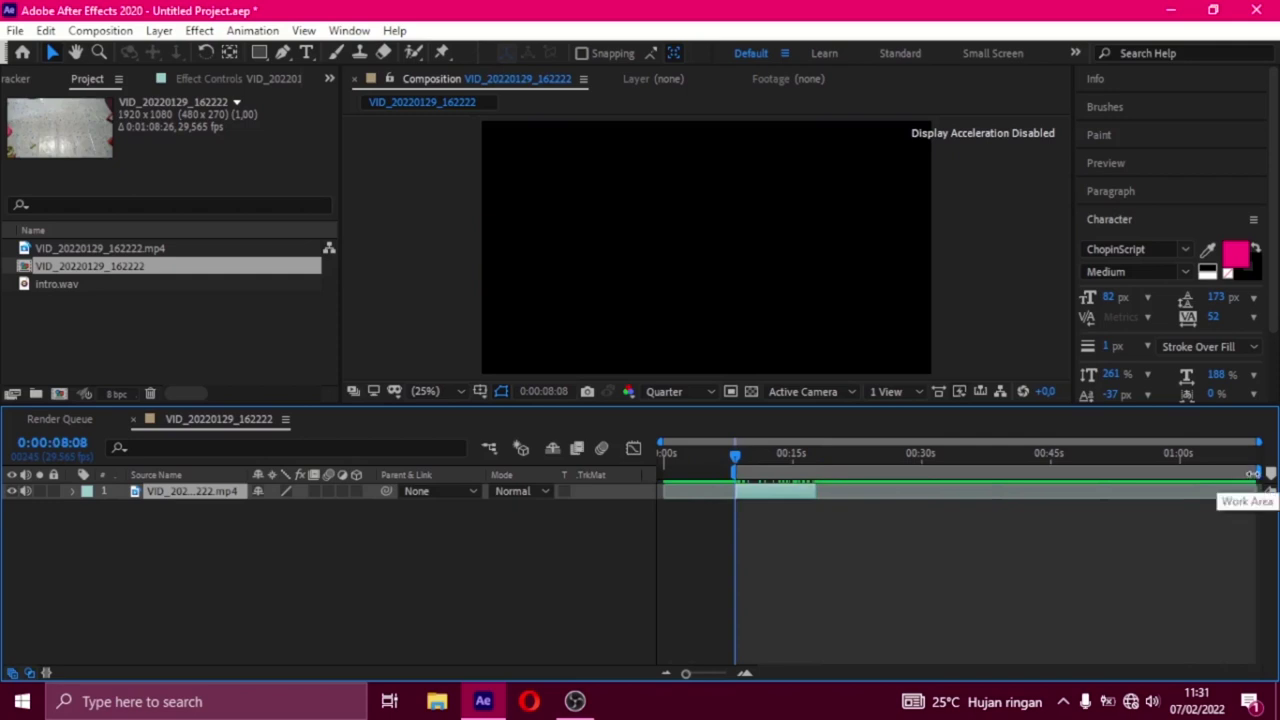
left_click_drag(1258, 473, 1185, 473)
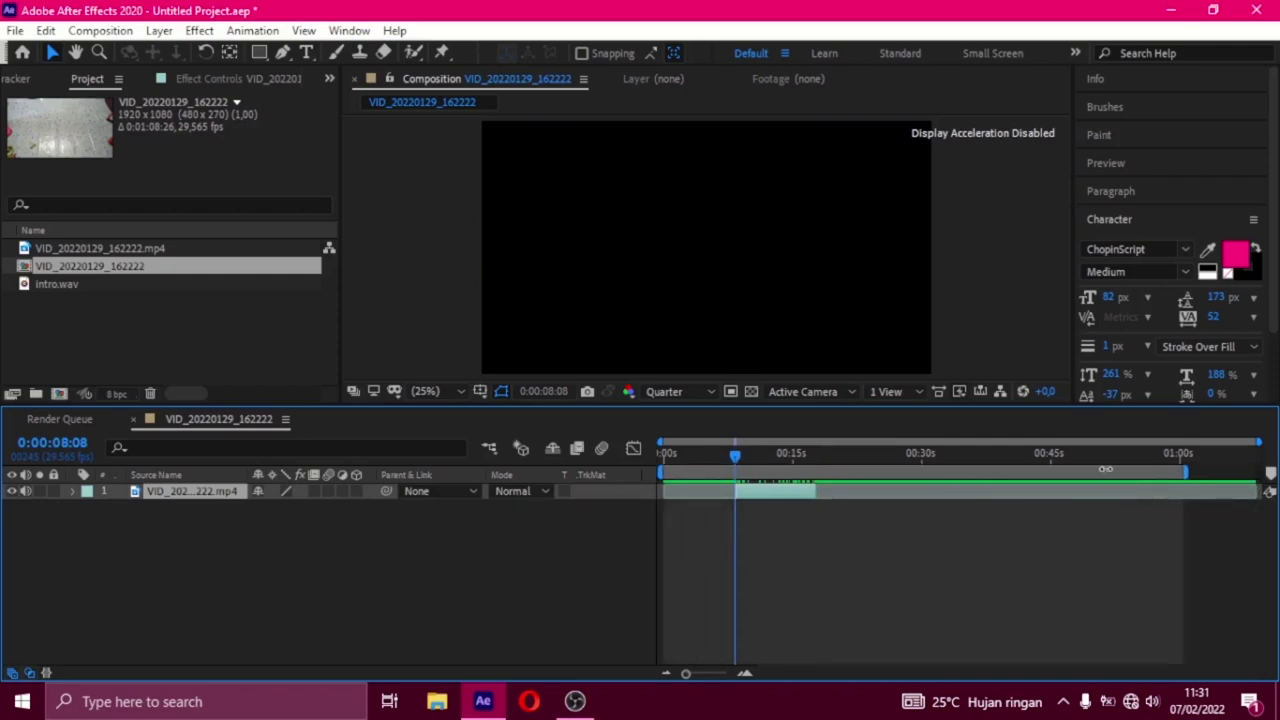
left_click_drag(1187, 472, 822, 471)
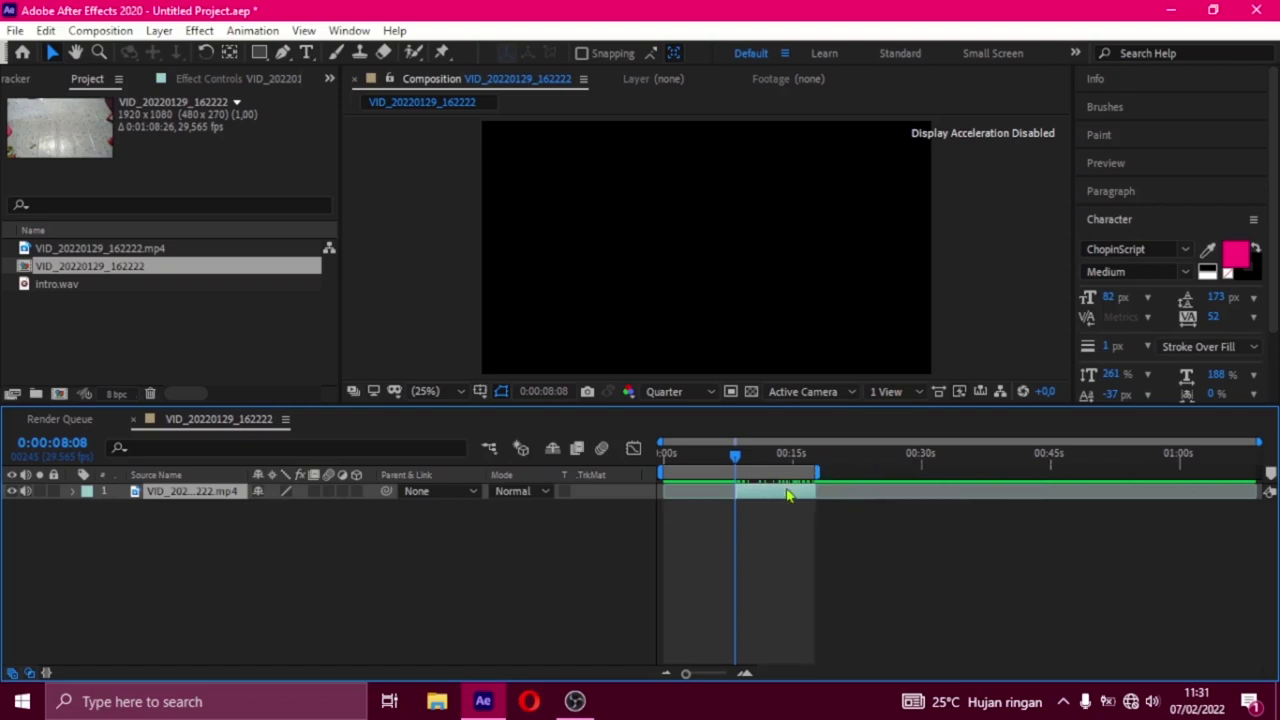
left_click_drag(786, 500, 711, 503)
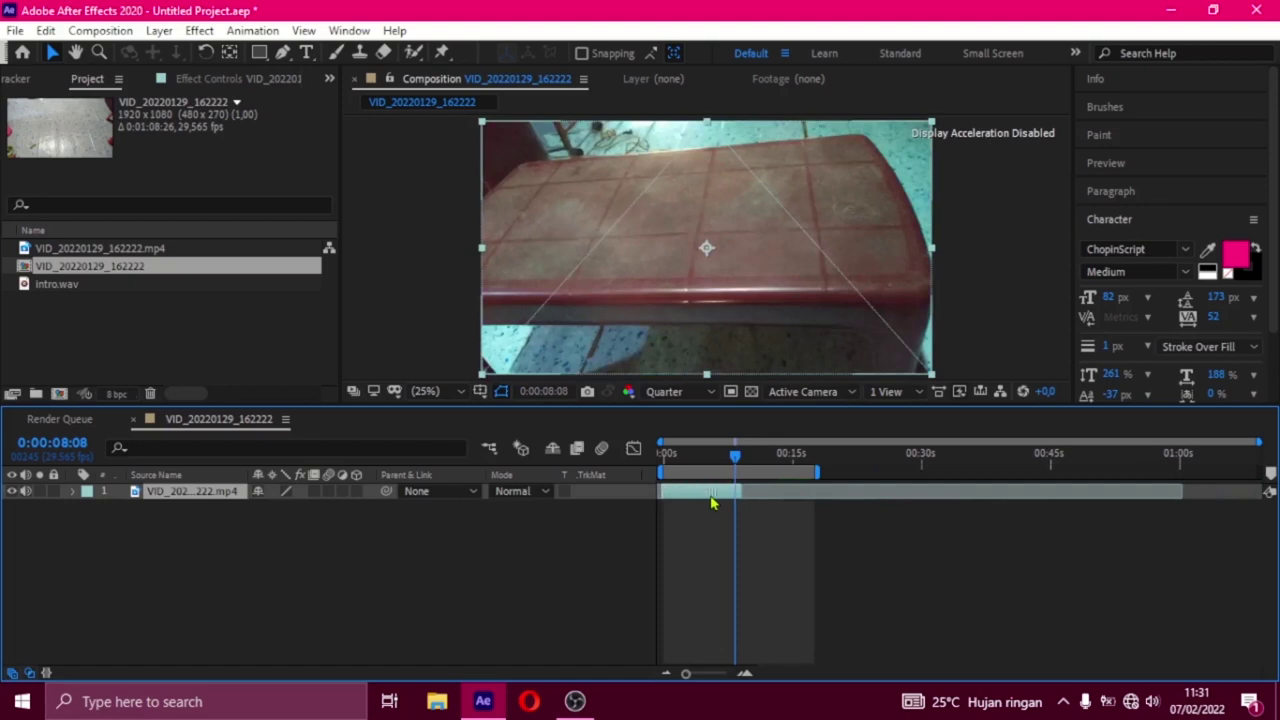
left_click_drag(817, 472, 740, 474)
right_click(695, 477)
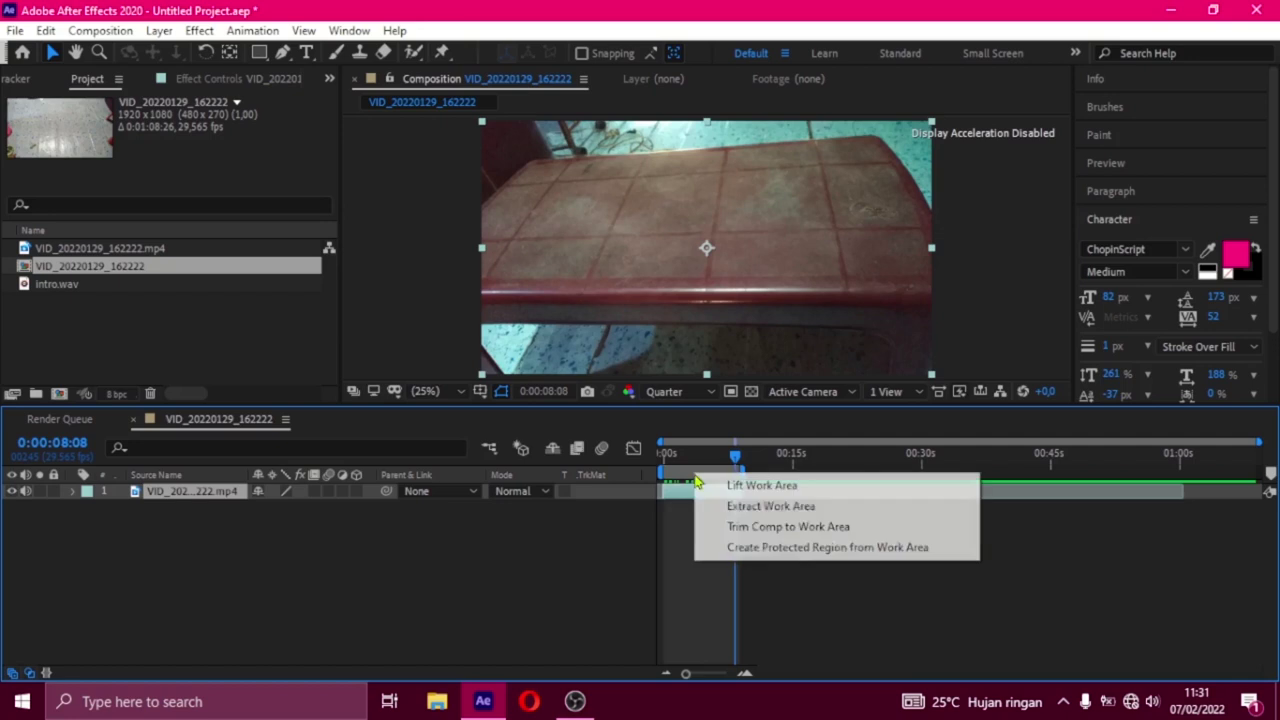
left_click(743, 527)
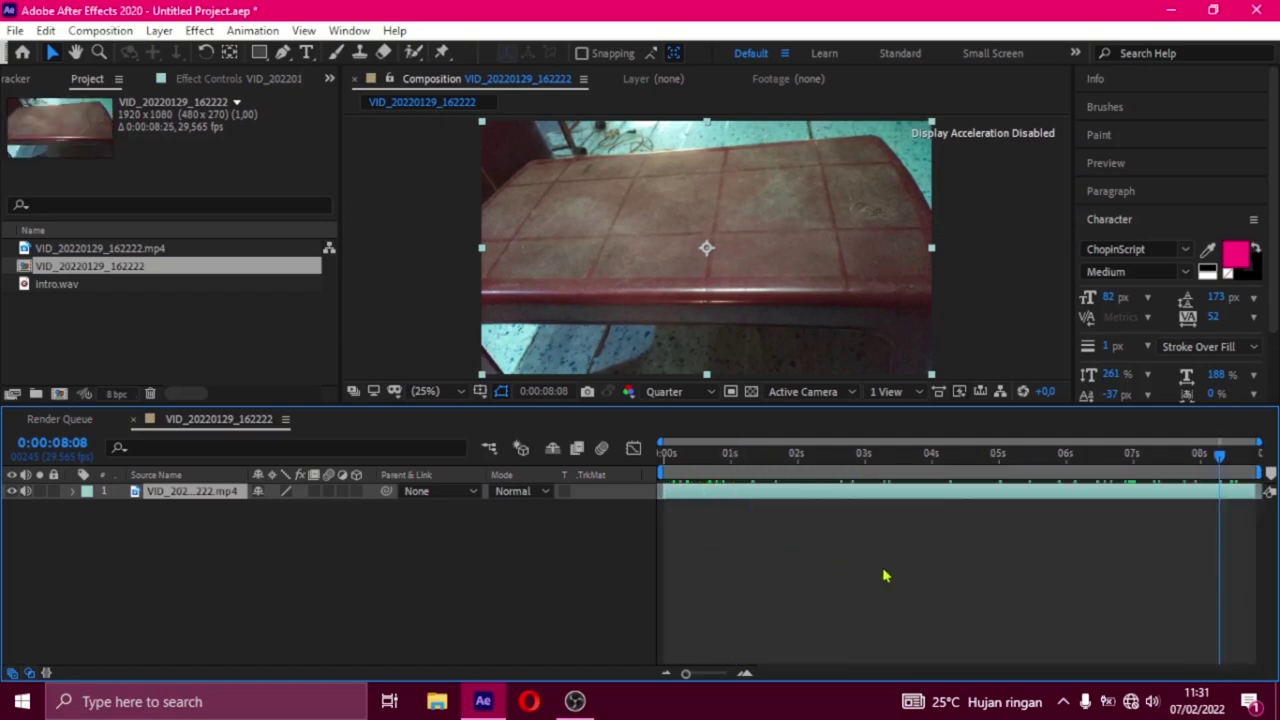
left_click(665, 463)
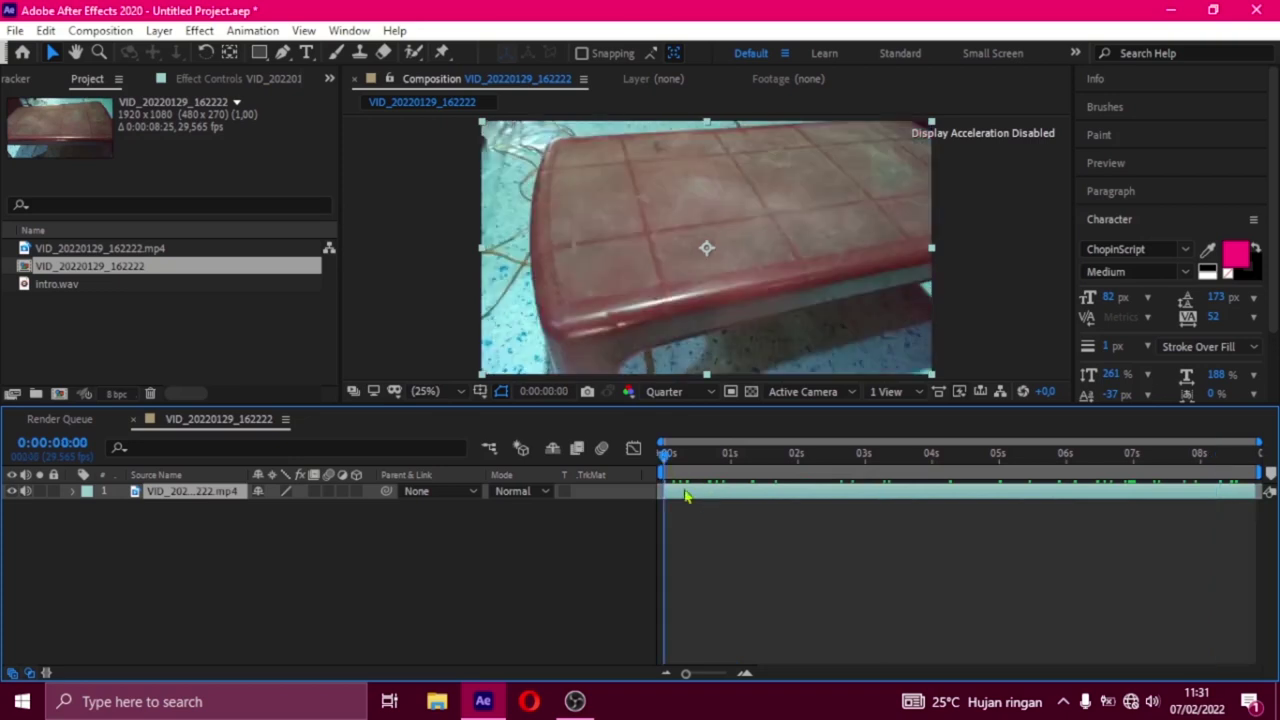
Rename the composition to 'project' and preview it
right_click(104, 268)
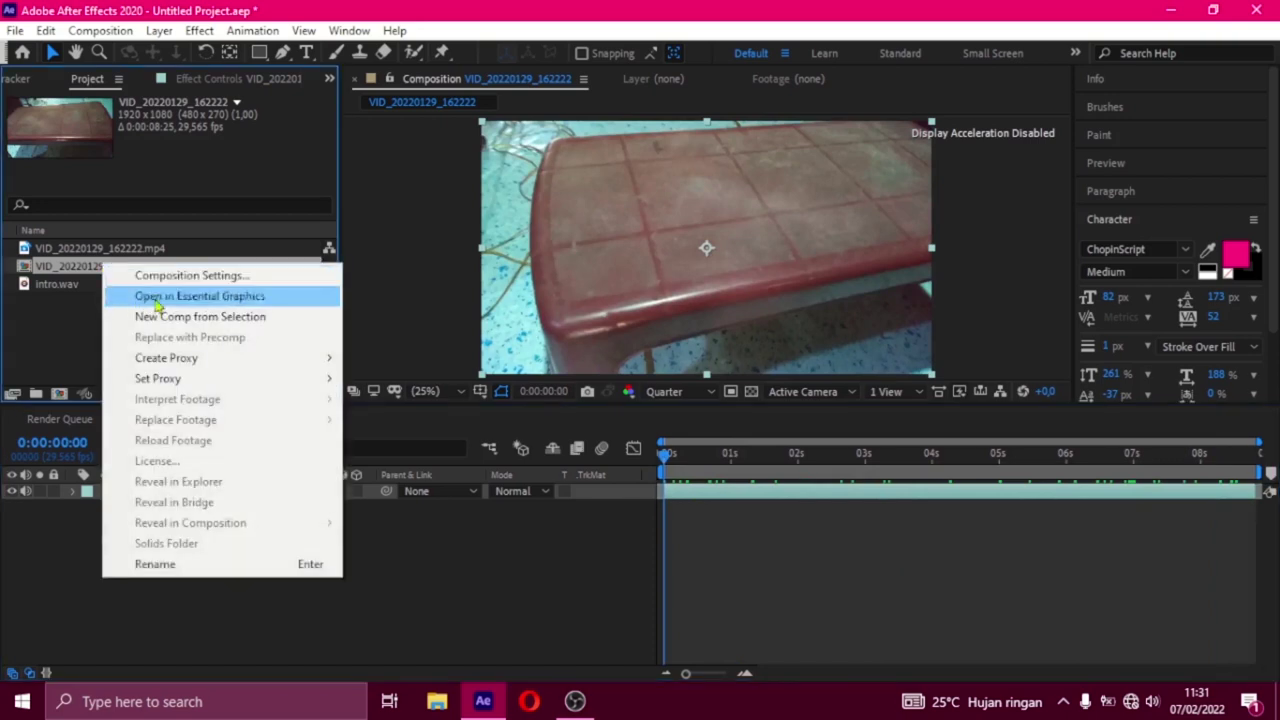
left_click(186, 564)
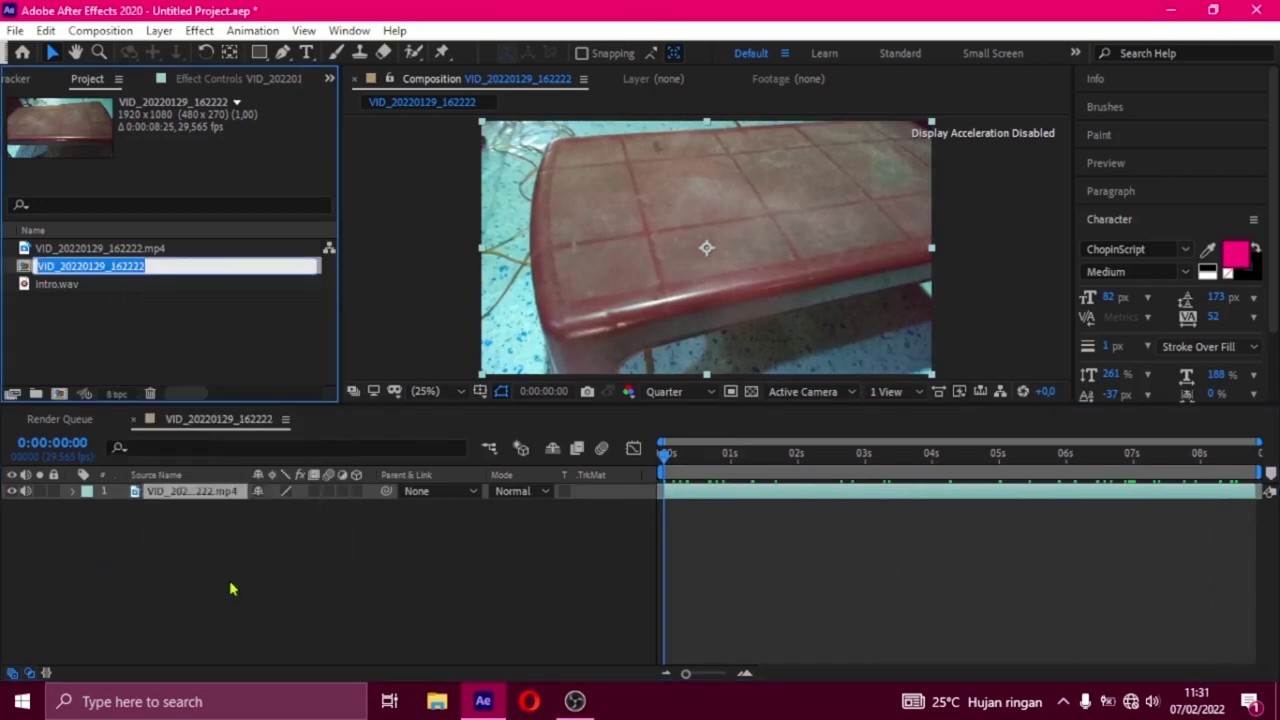
type("project")
key("Return")
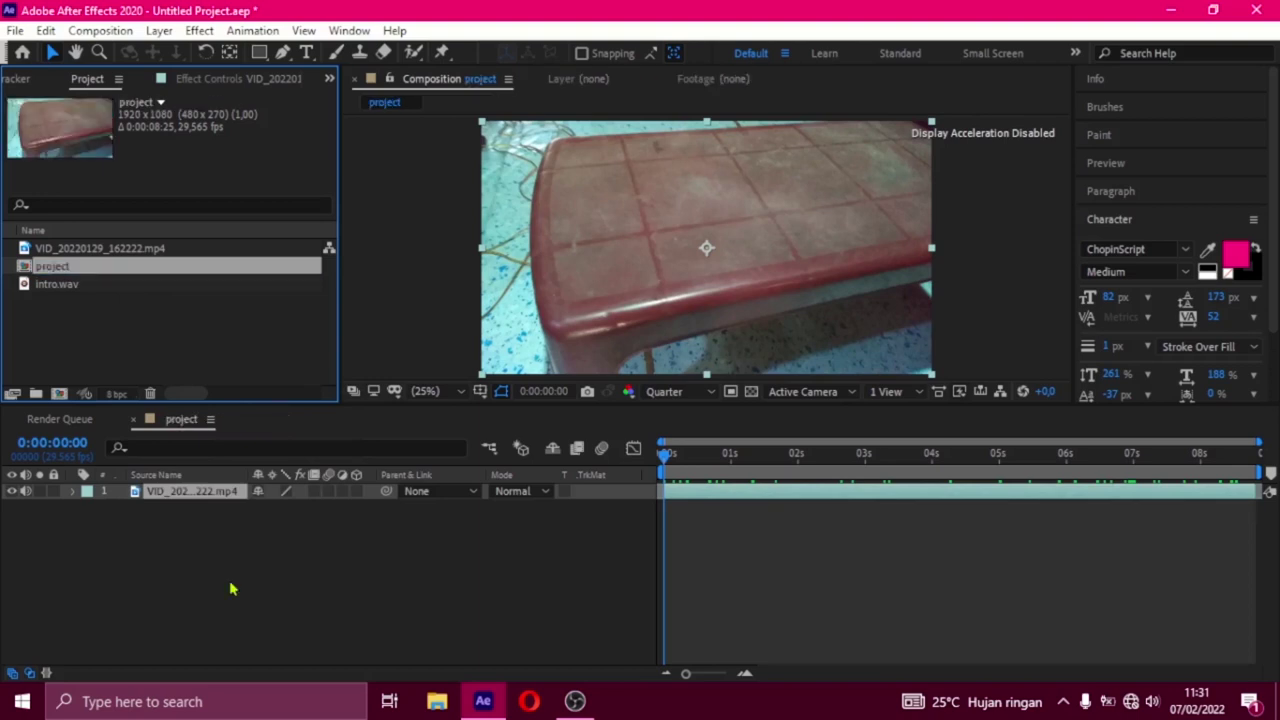
key("space")
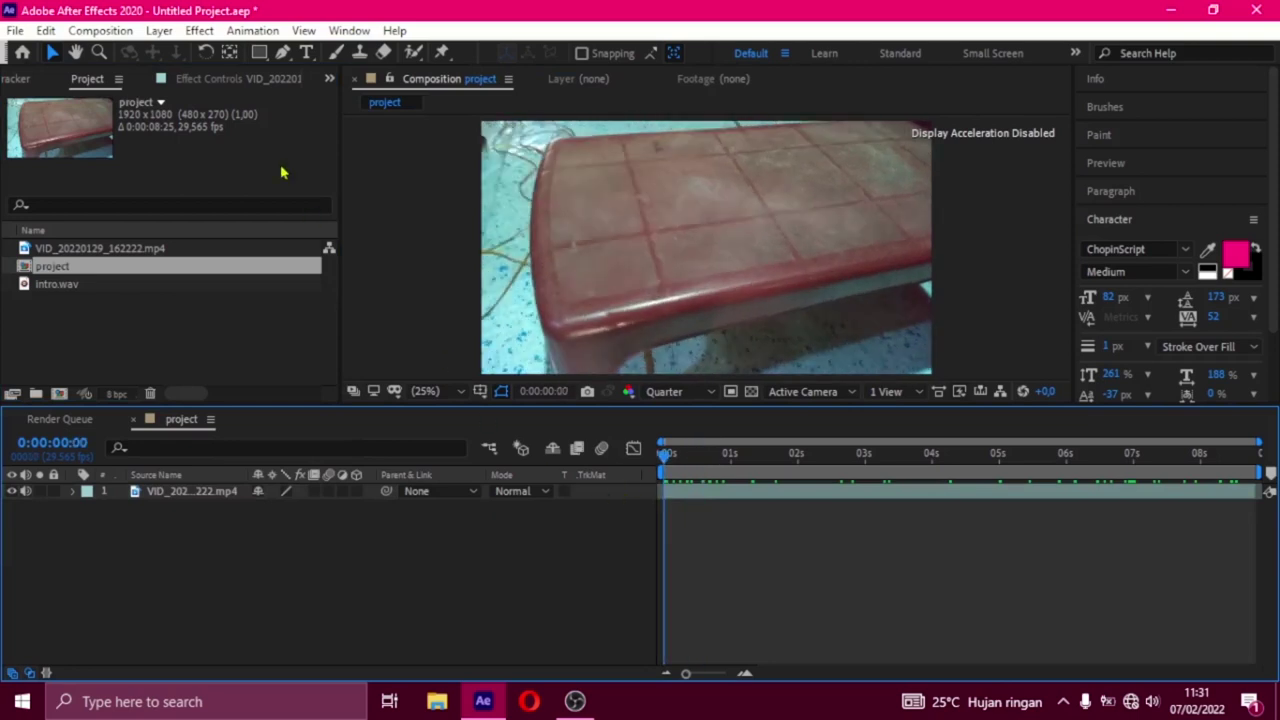
Show the Effects & Presets panel and search '3d ca' to select 3D Camera Tracker
left_click(329, 78)
left_click(375, 100)
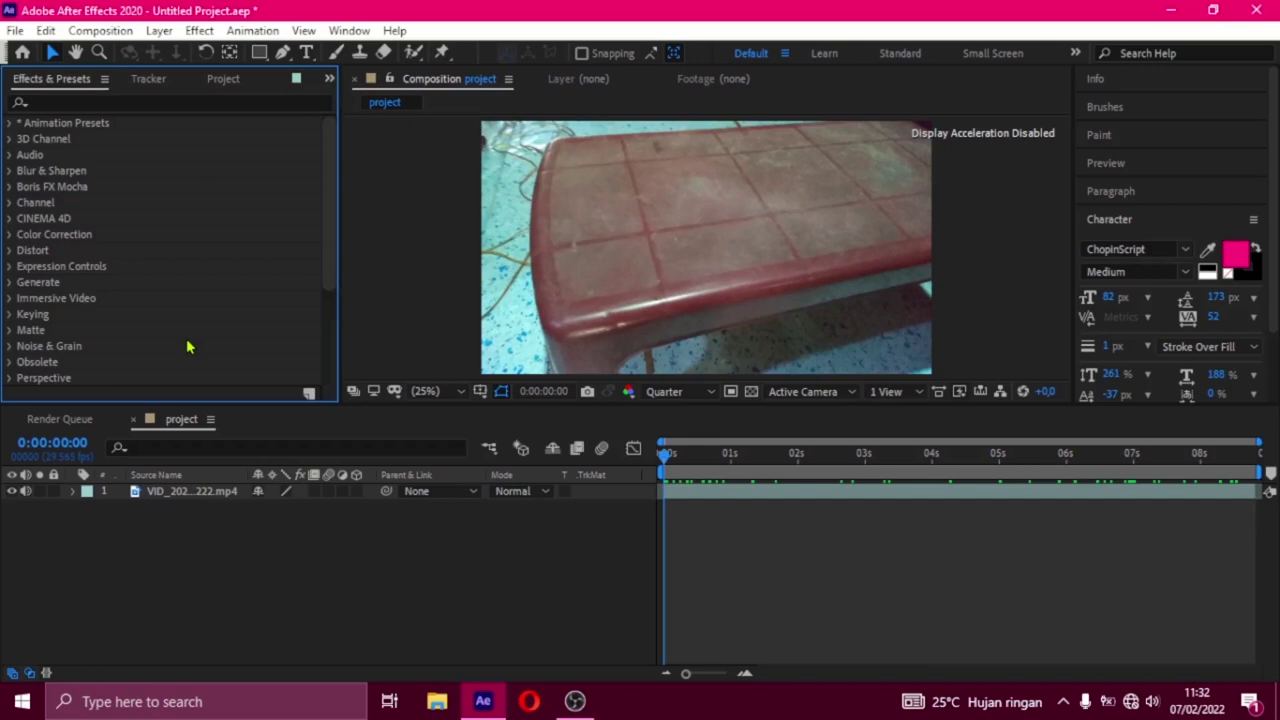
left_click(34, 101)
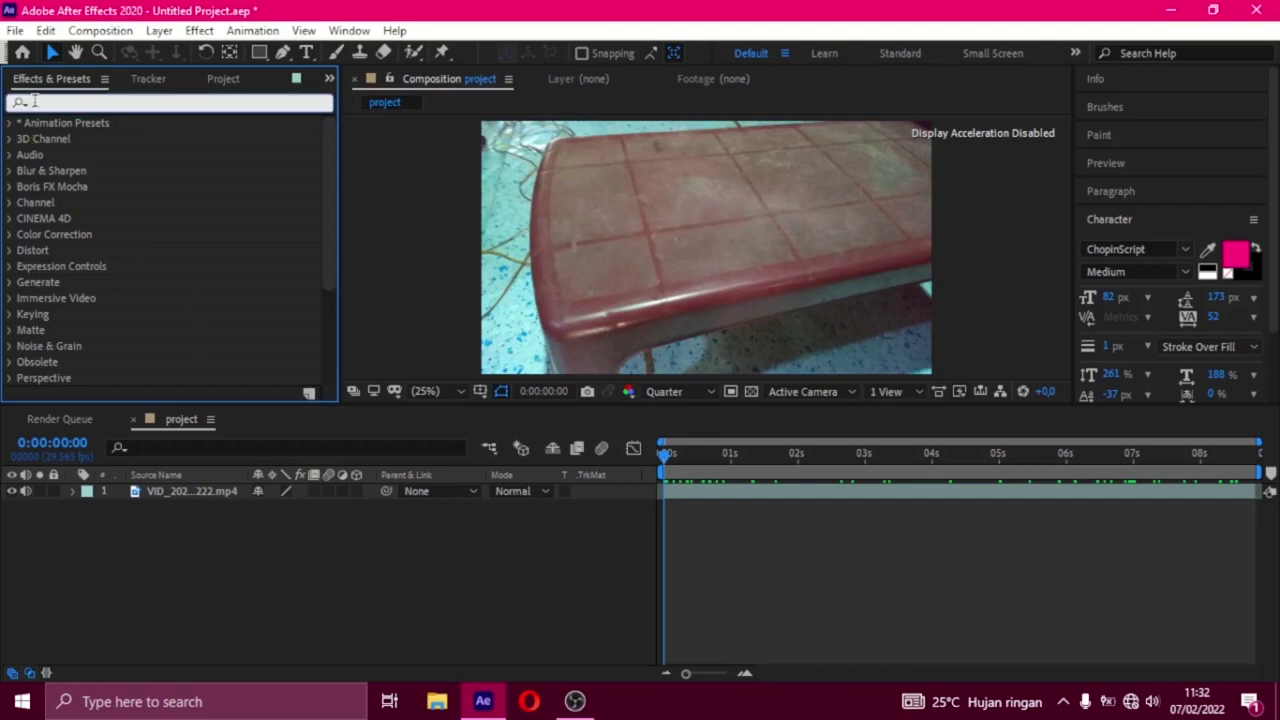
left_click(35, 101)
type("3d ca")
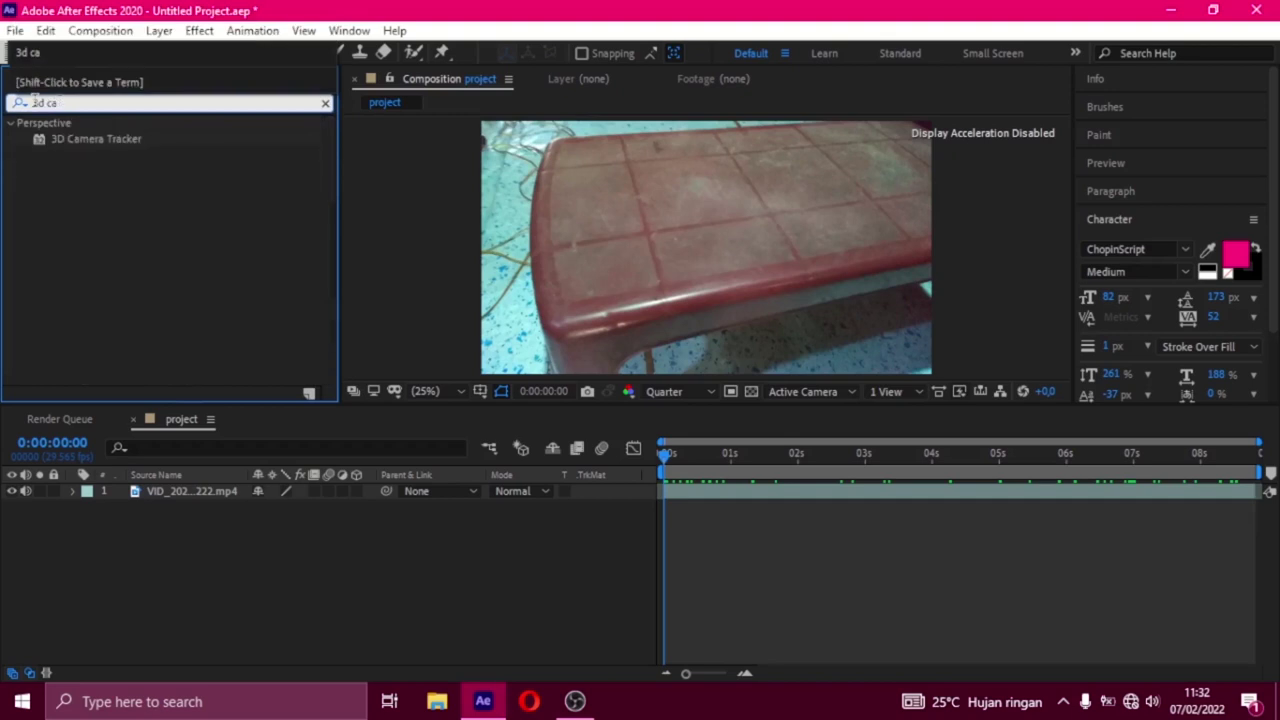
left_click(116, 142)
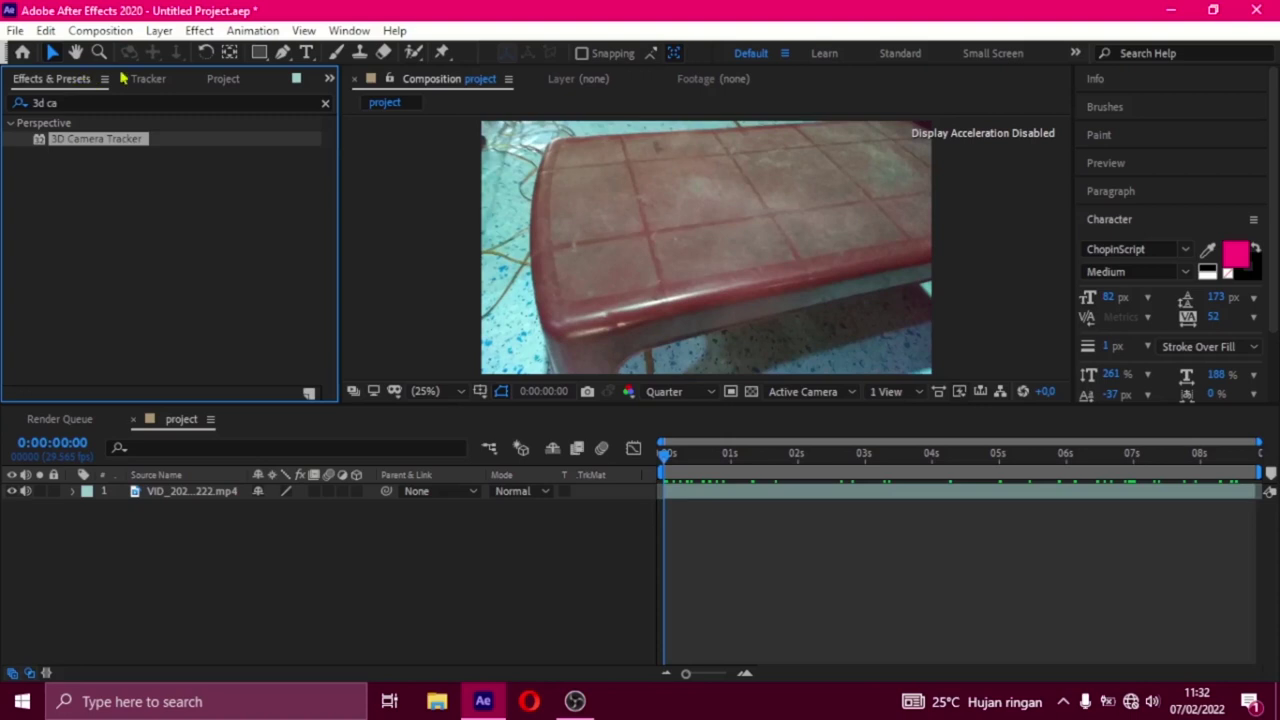
left_click(345, 31)
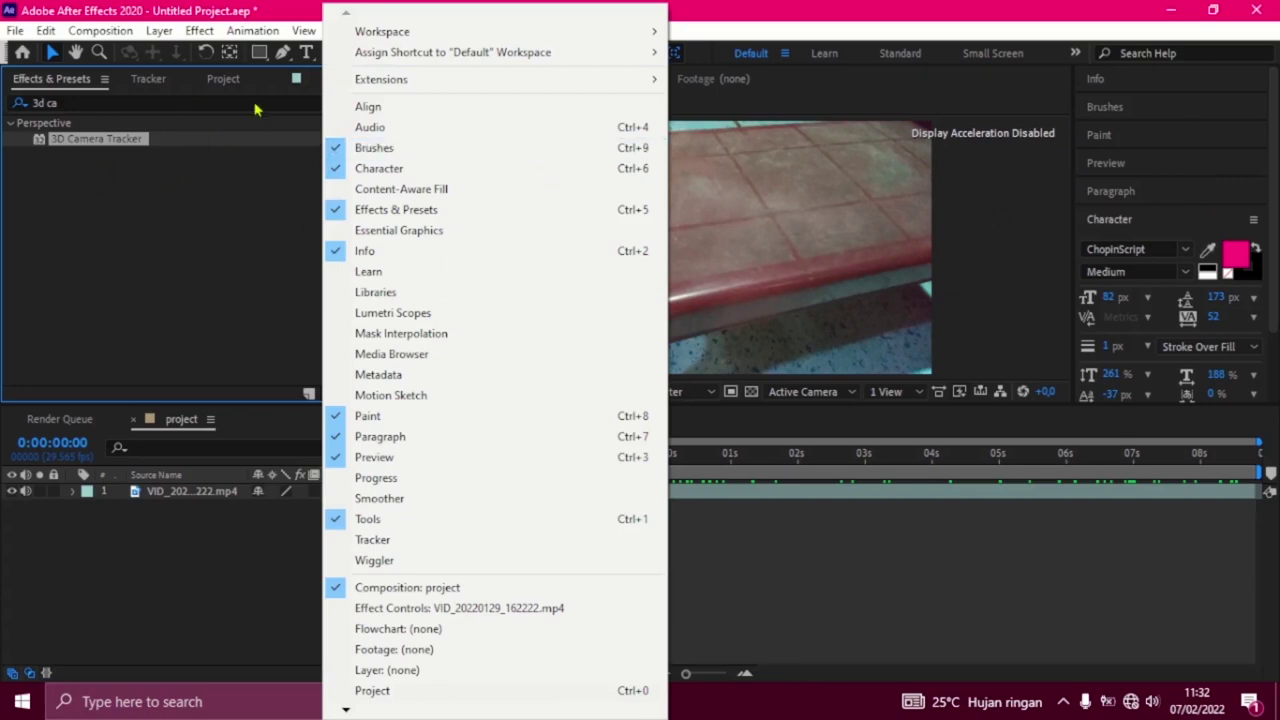
left_click(258, 240)
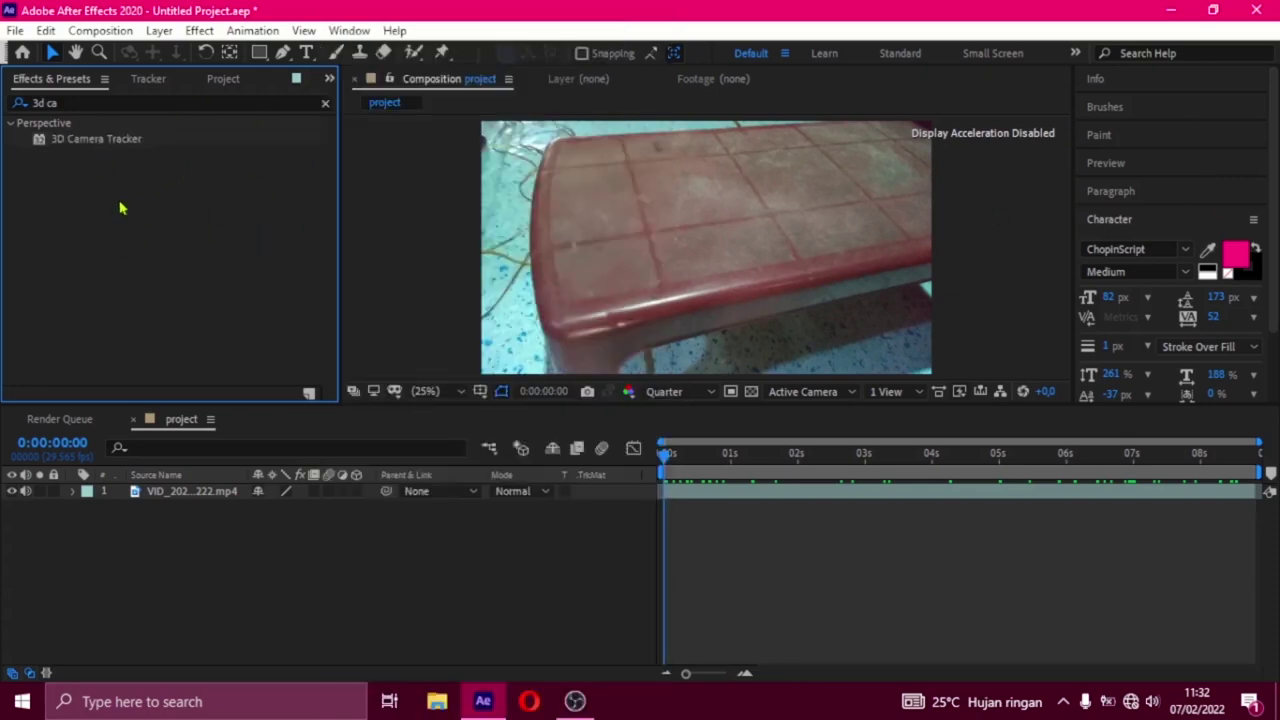
left_click(93, 141)
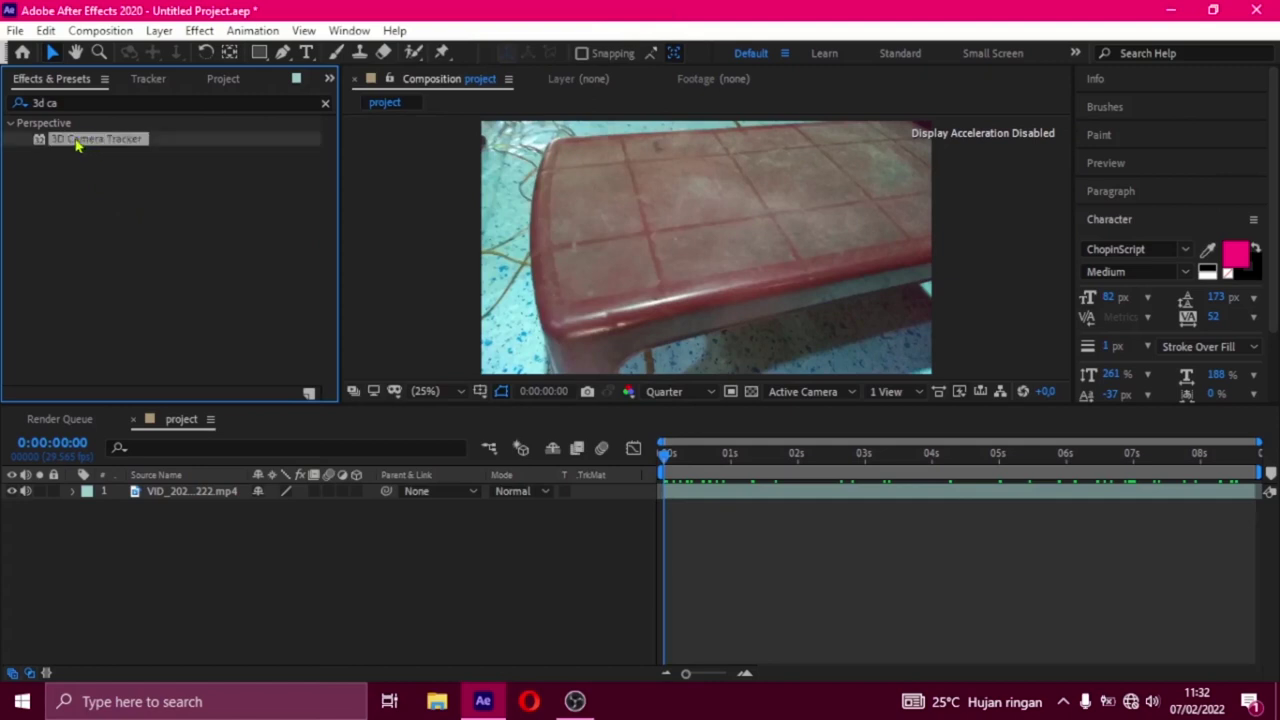
Apply 3D Camera Tracker to the video layer and select a cluster of solved tabletop track points
left_click_drag(77, 143, 178, 500)
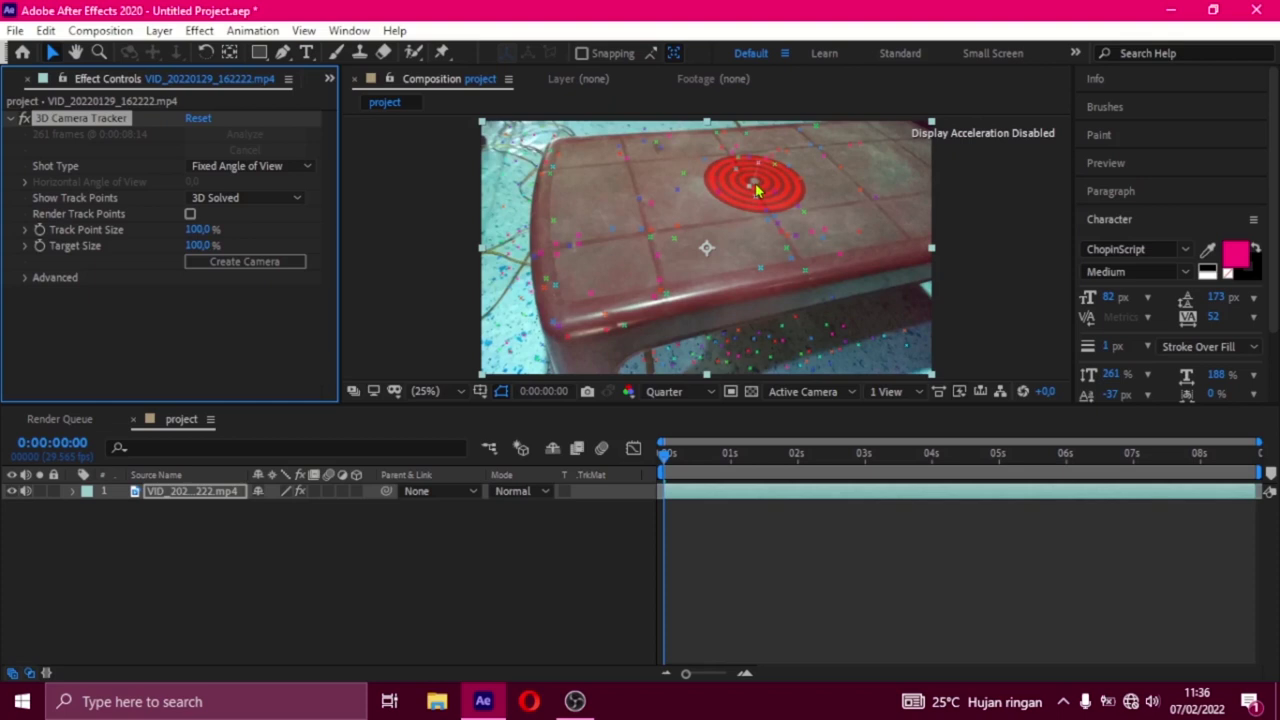
left_click(757, 190)
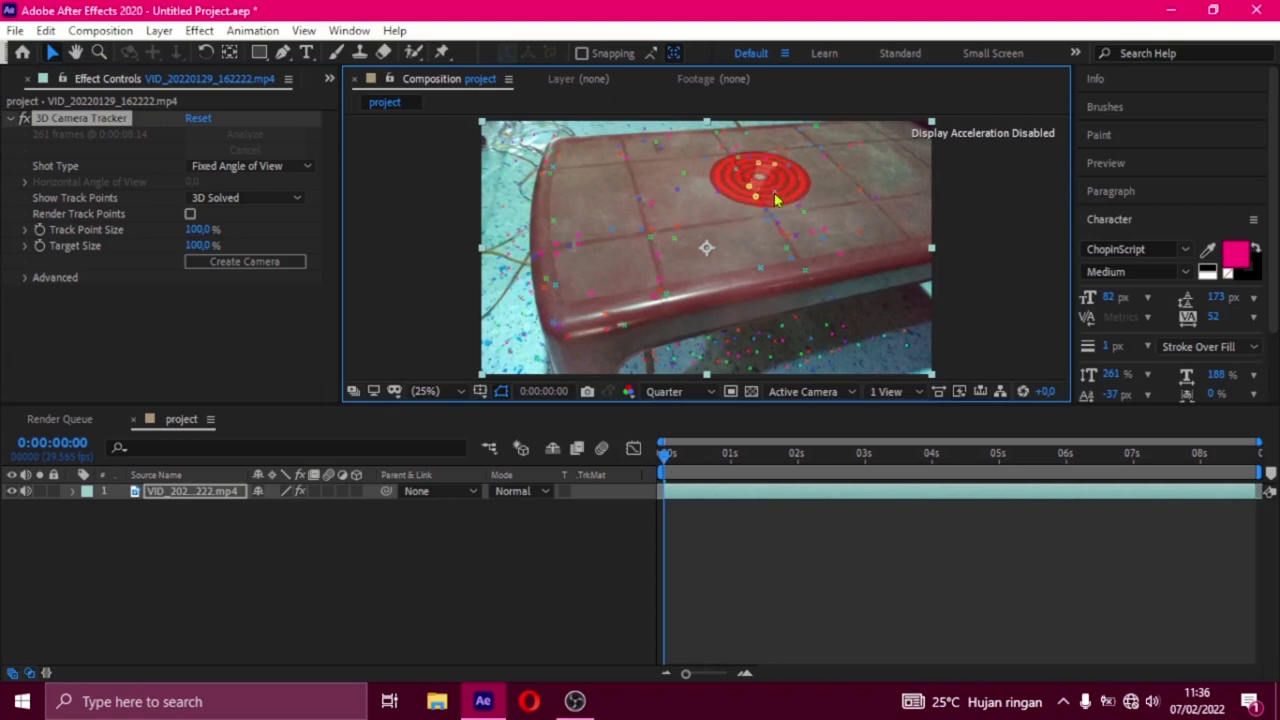
left_click(775, 198)
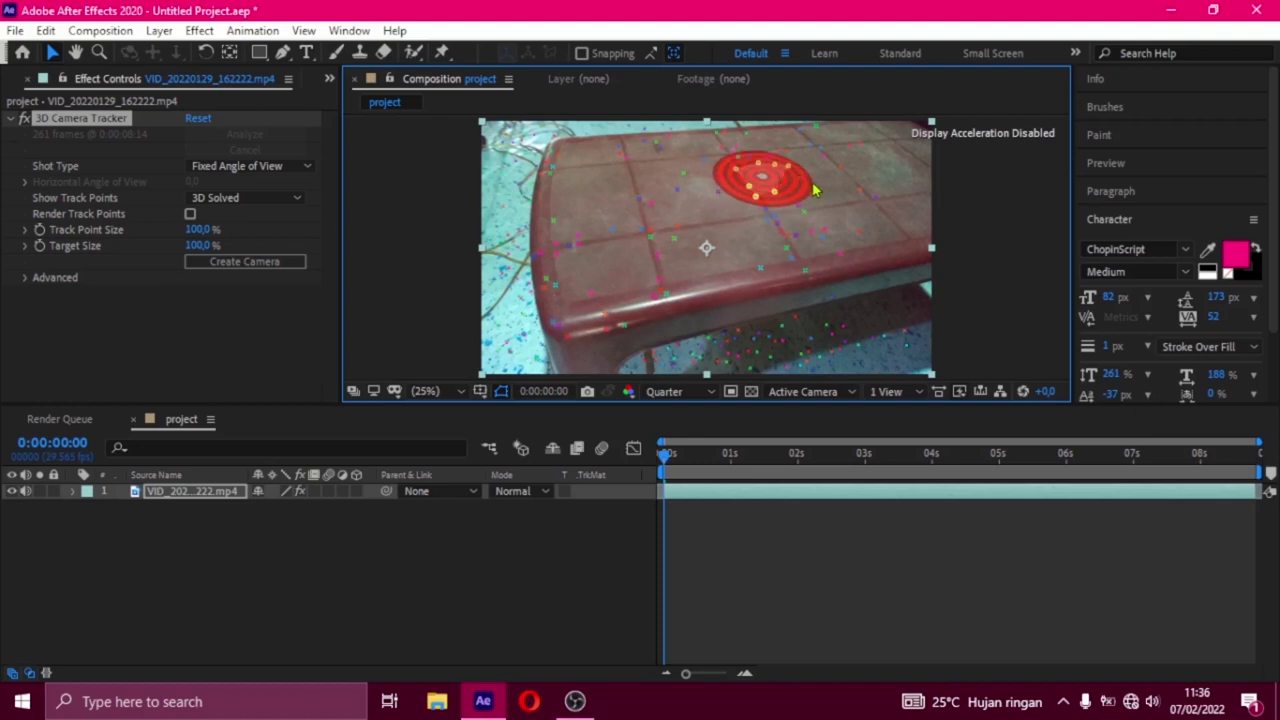
Create a solid and camera from the selected track points and select Track Solid 1
right_click(776, 179)
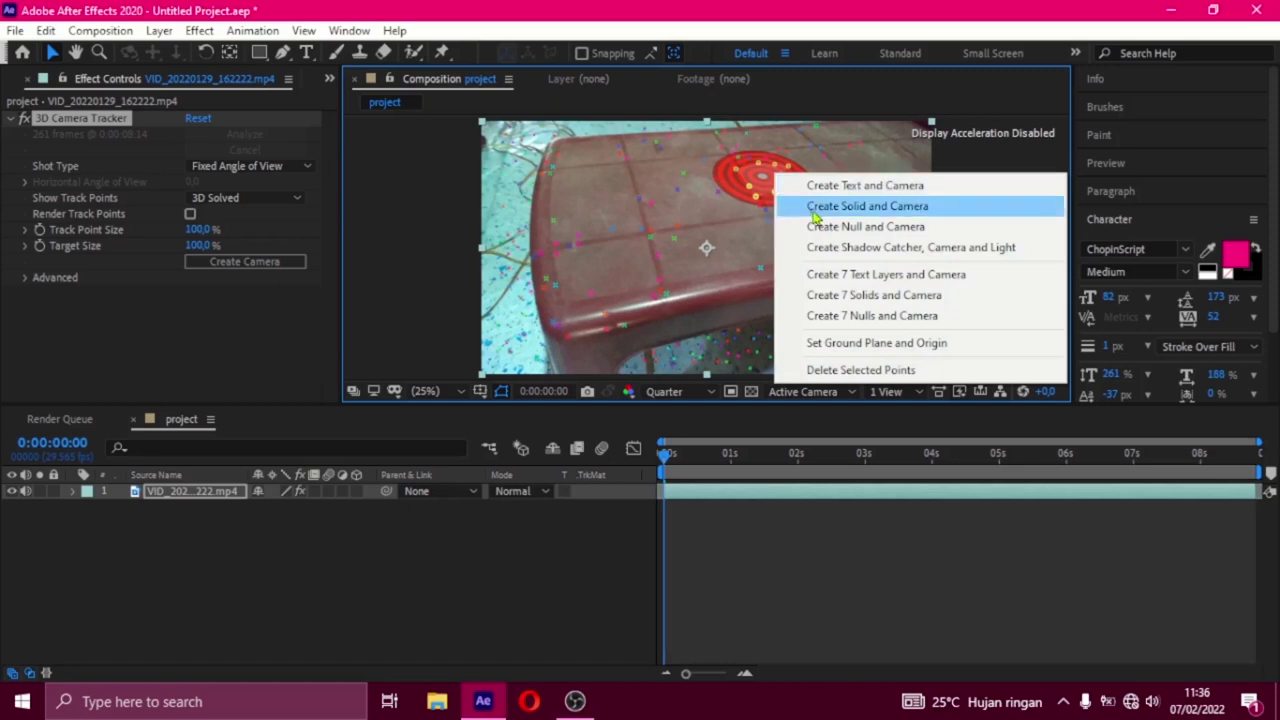
left_click(870, 206)
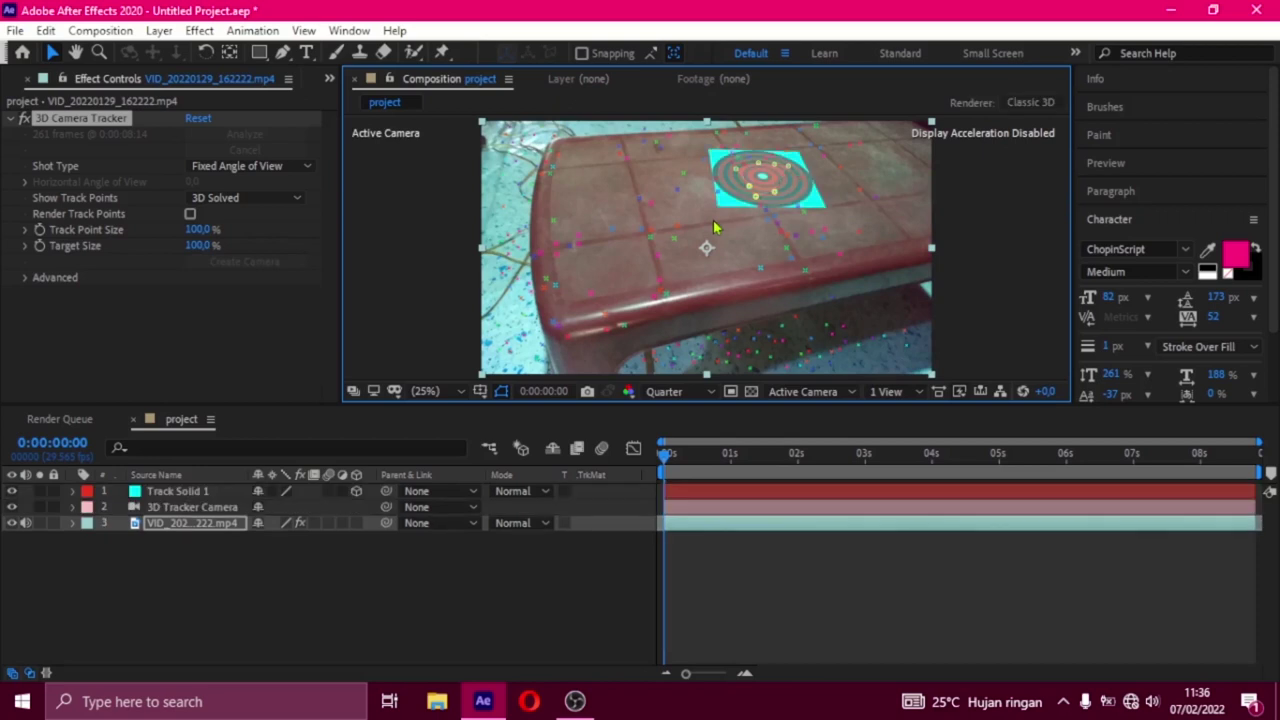
left_click(201, 492)
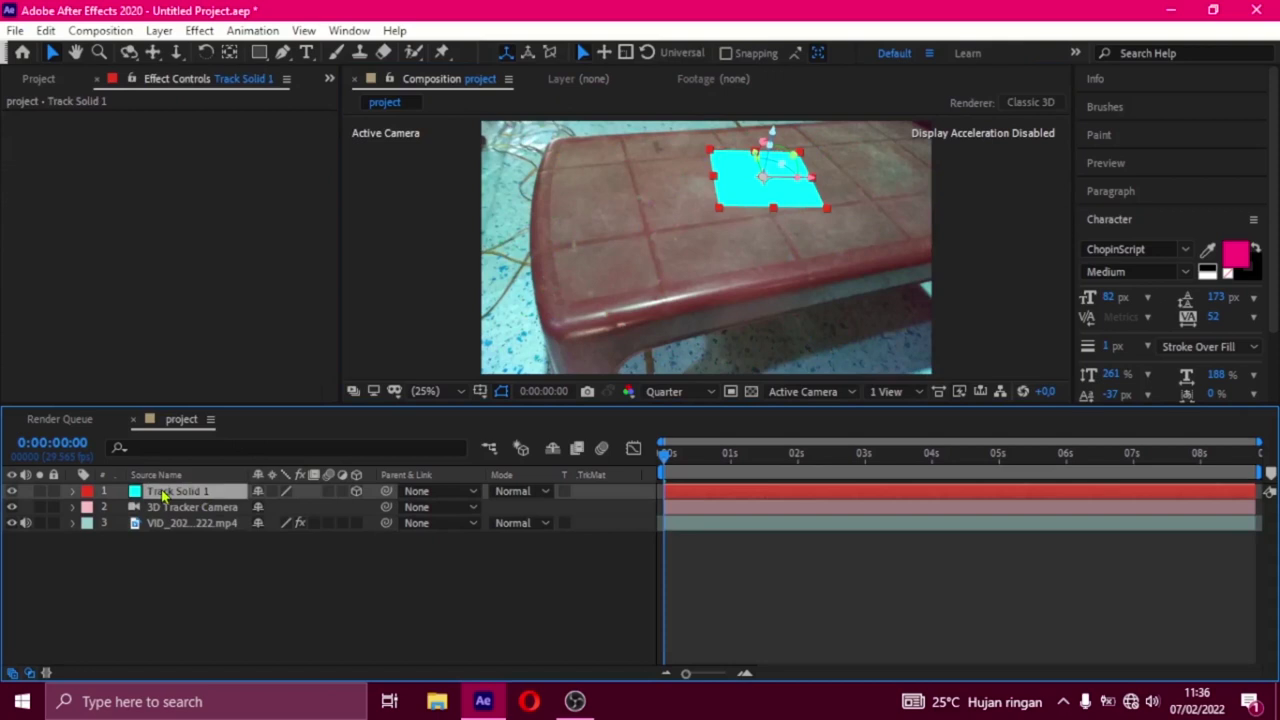
Set the solid's Z orientation to 356.9° and stretch it flat across the tabletop
key("r")
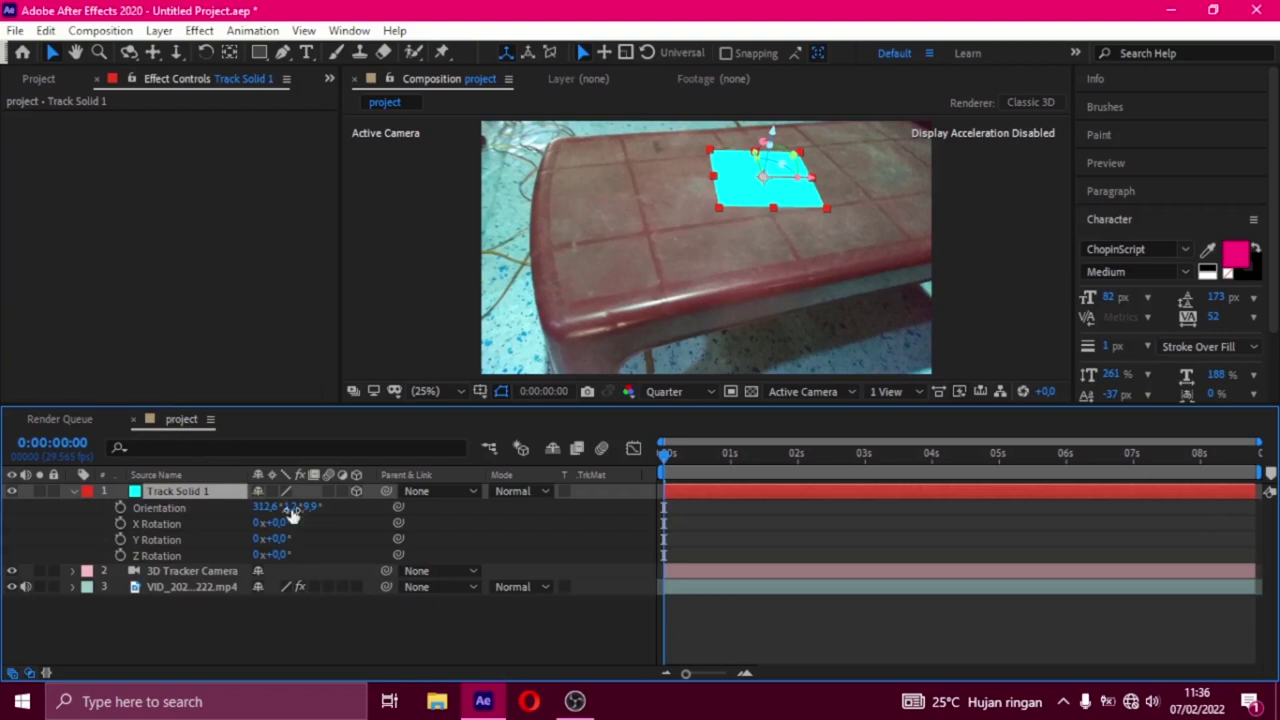
left_click_drag(305, 508, 314, 508)
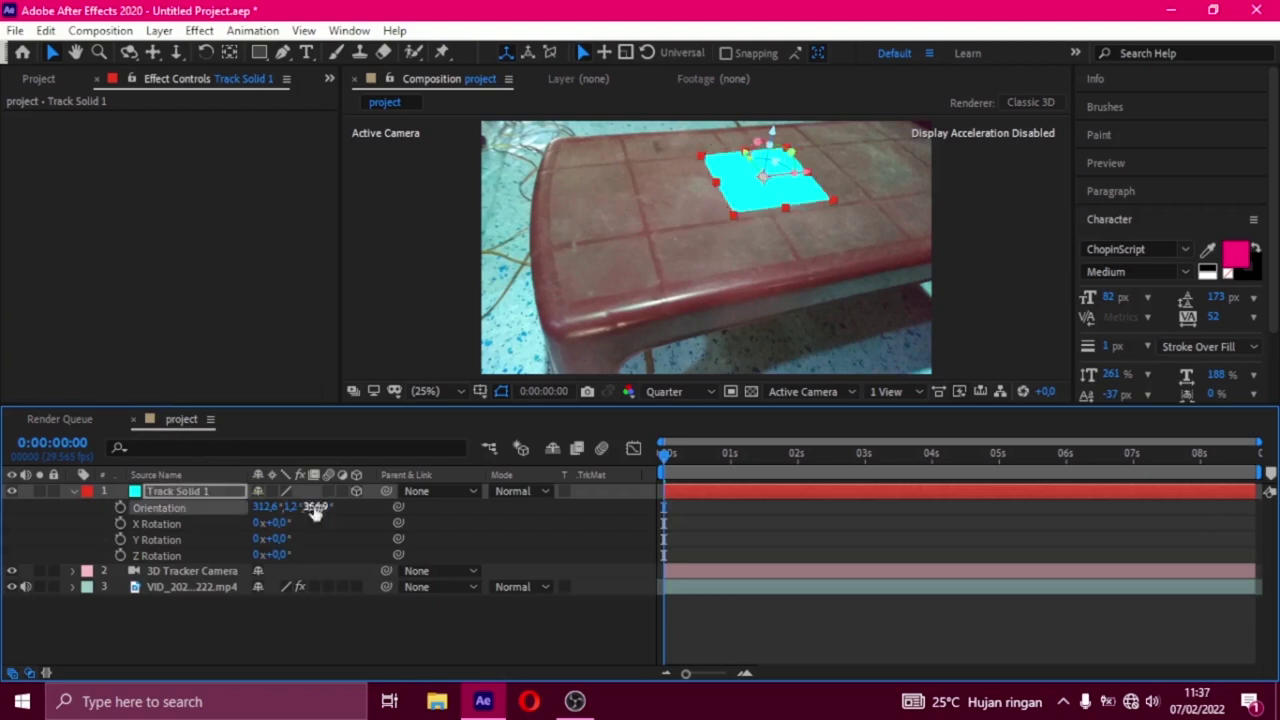
left_click_drag(704, 186, 642, 196)
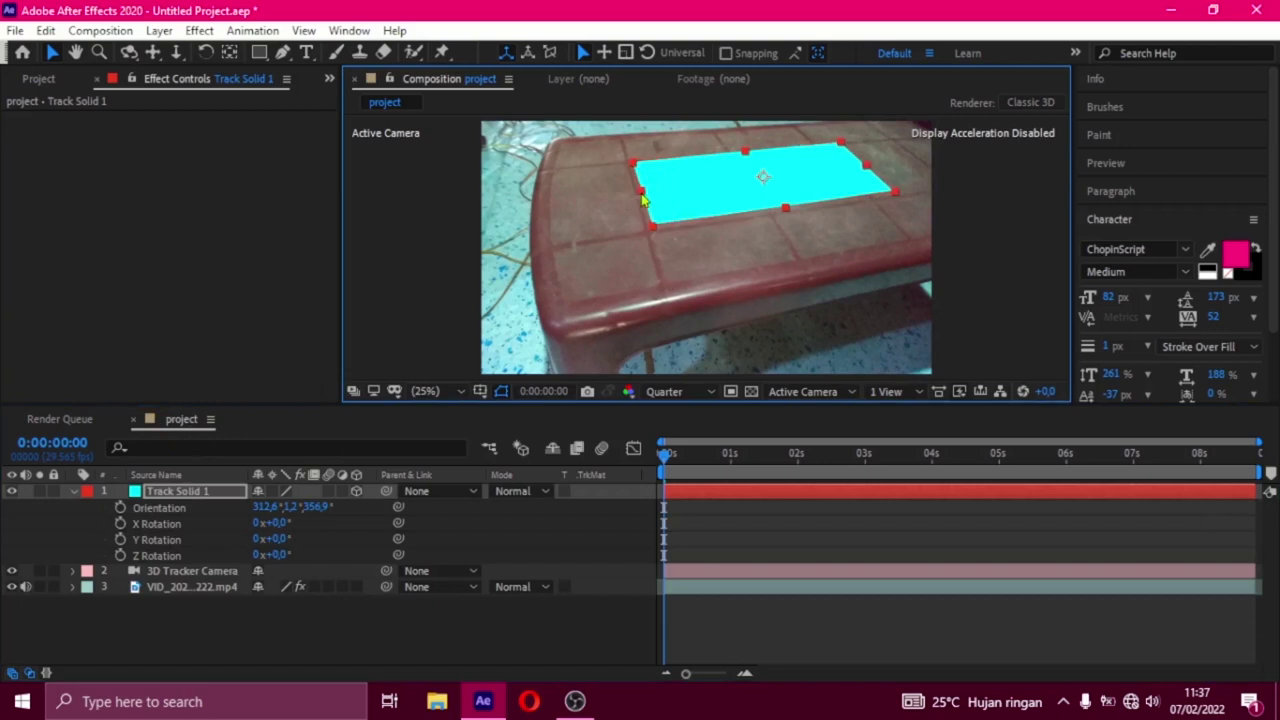
left_click_drag(787, 209, 790, 215)
left_click(641, 195)
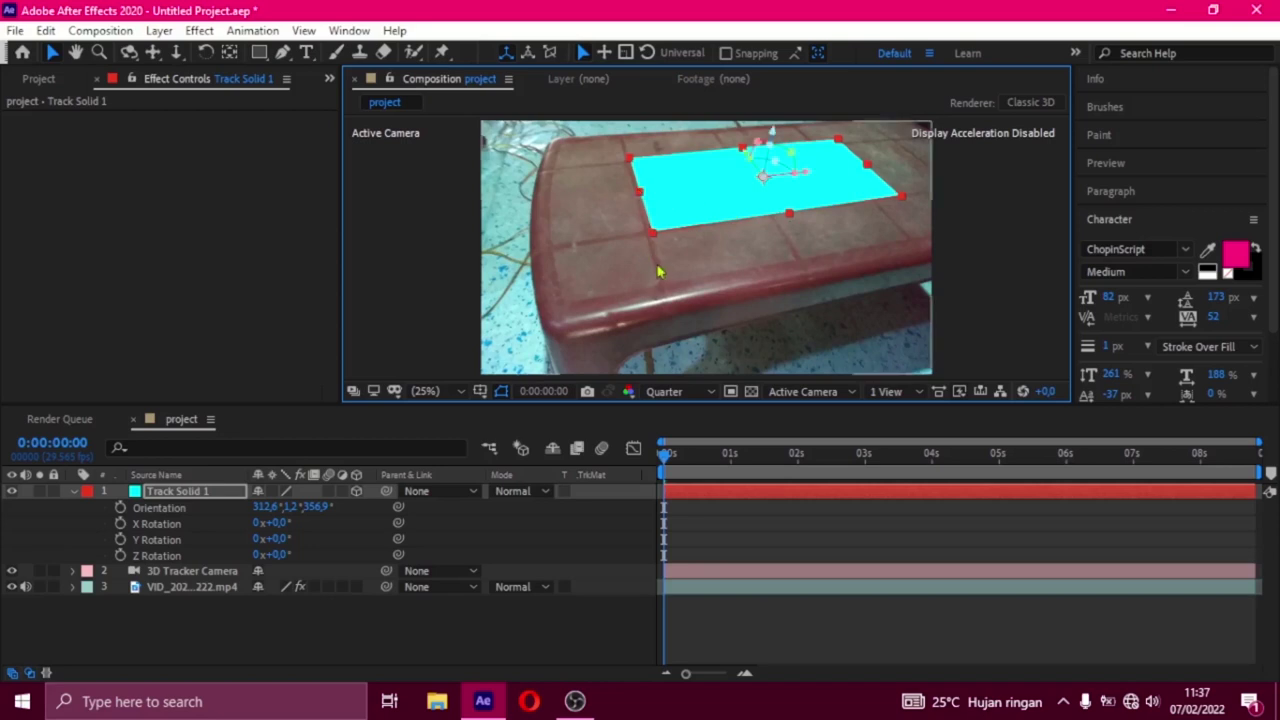
left_click(72, 493)
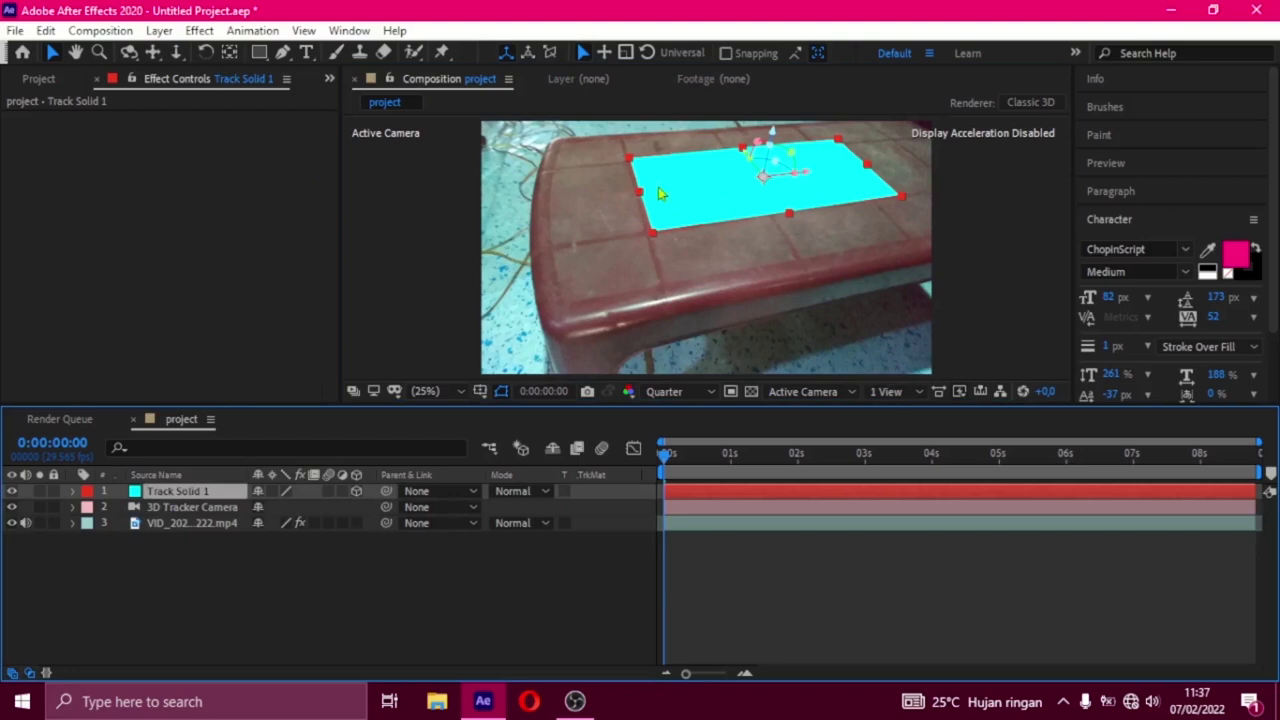
Change Track Solid 1's colour to grey #727575 in Solid Settings, then deselect it
left_click(157, 31)
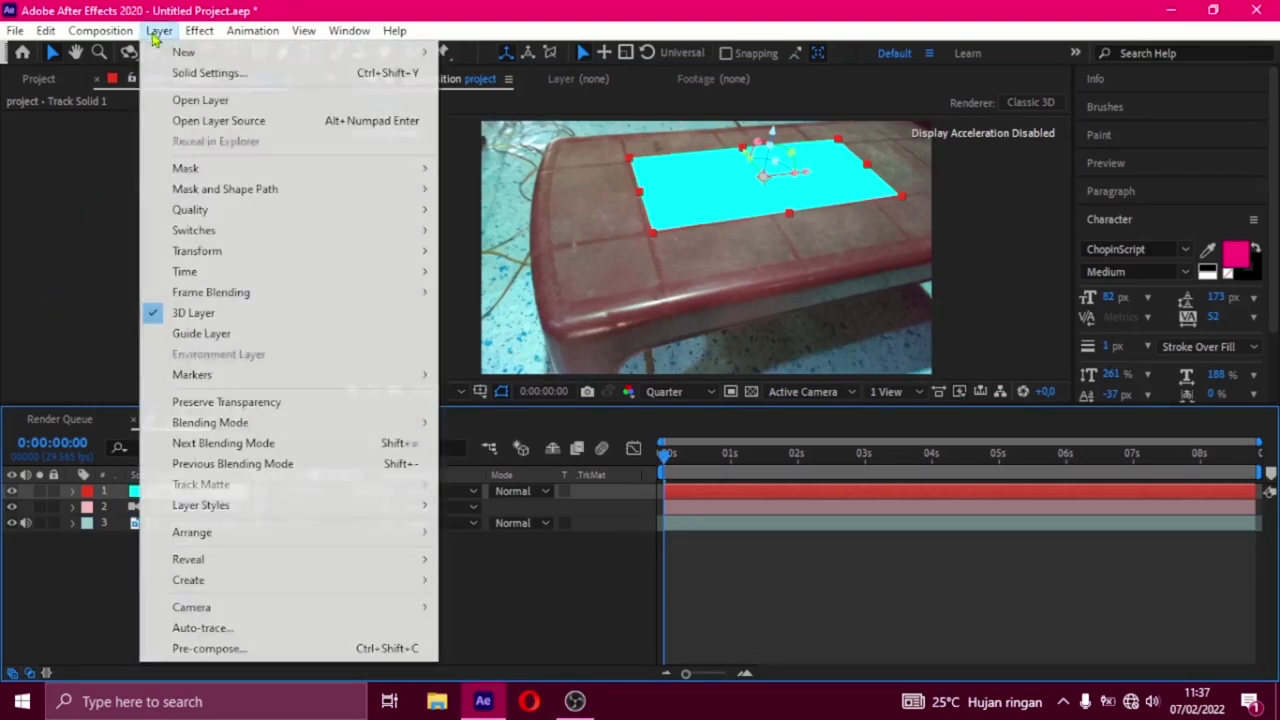
left_click(186, 78)
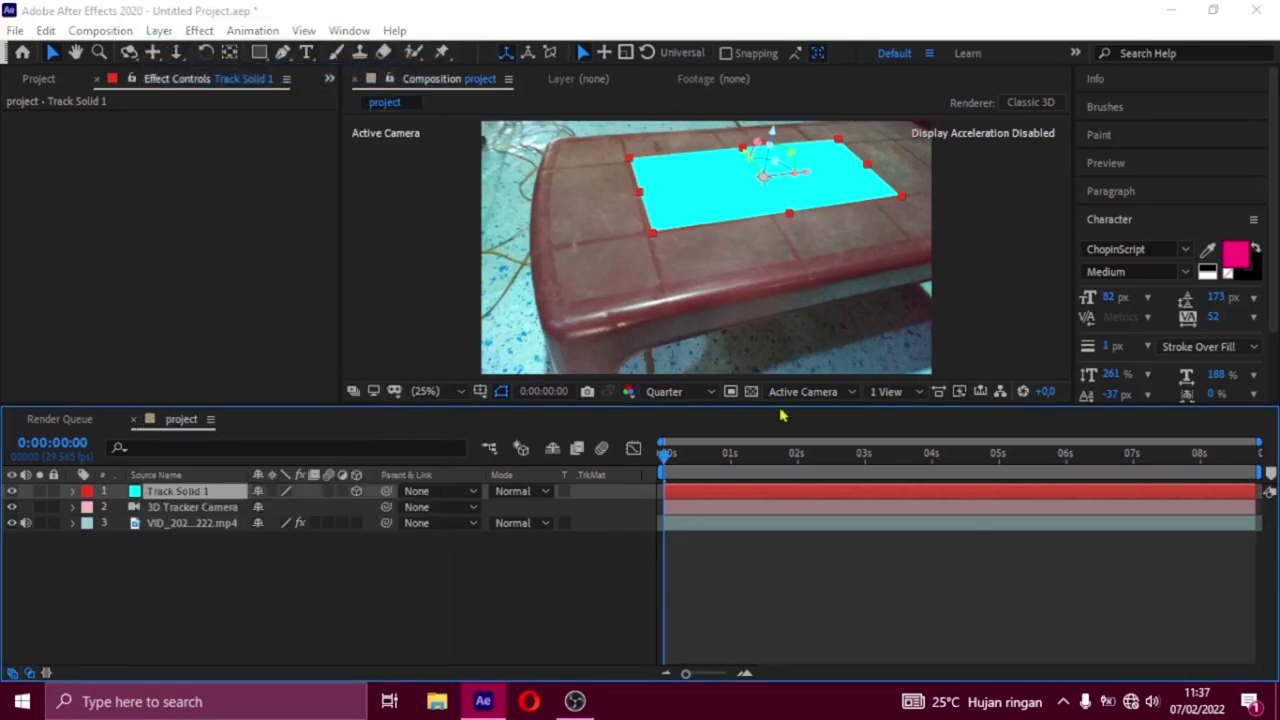
left_click(640, 441)
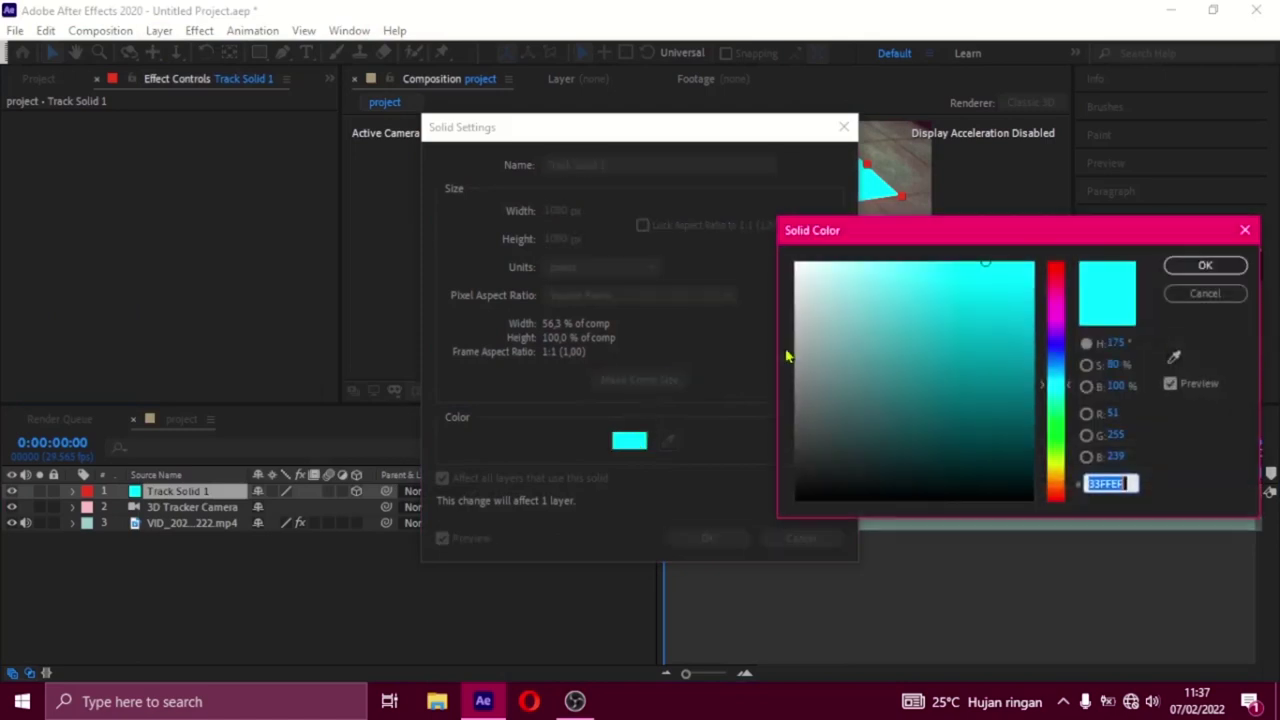
left_click(800, 390)
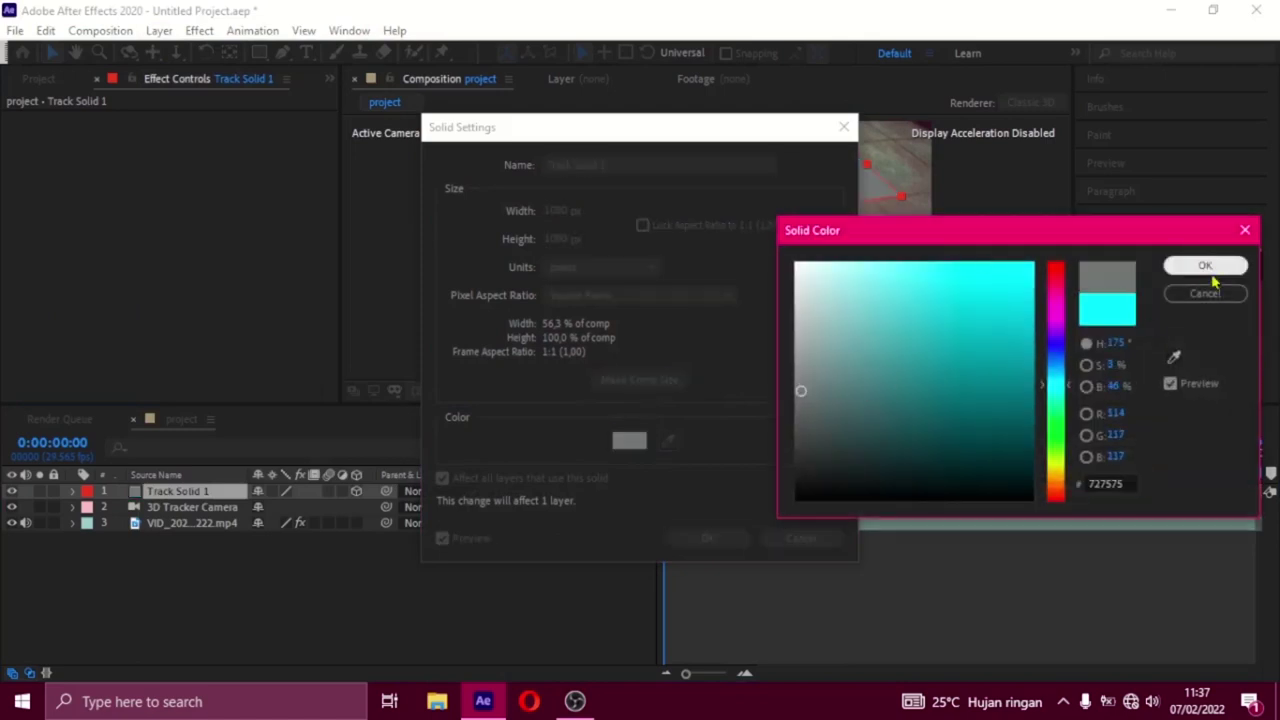
left_click(1205, 265)
left_click(700, 538)
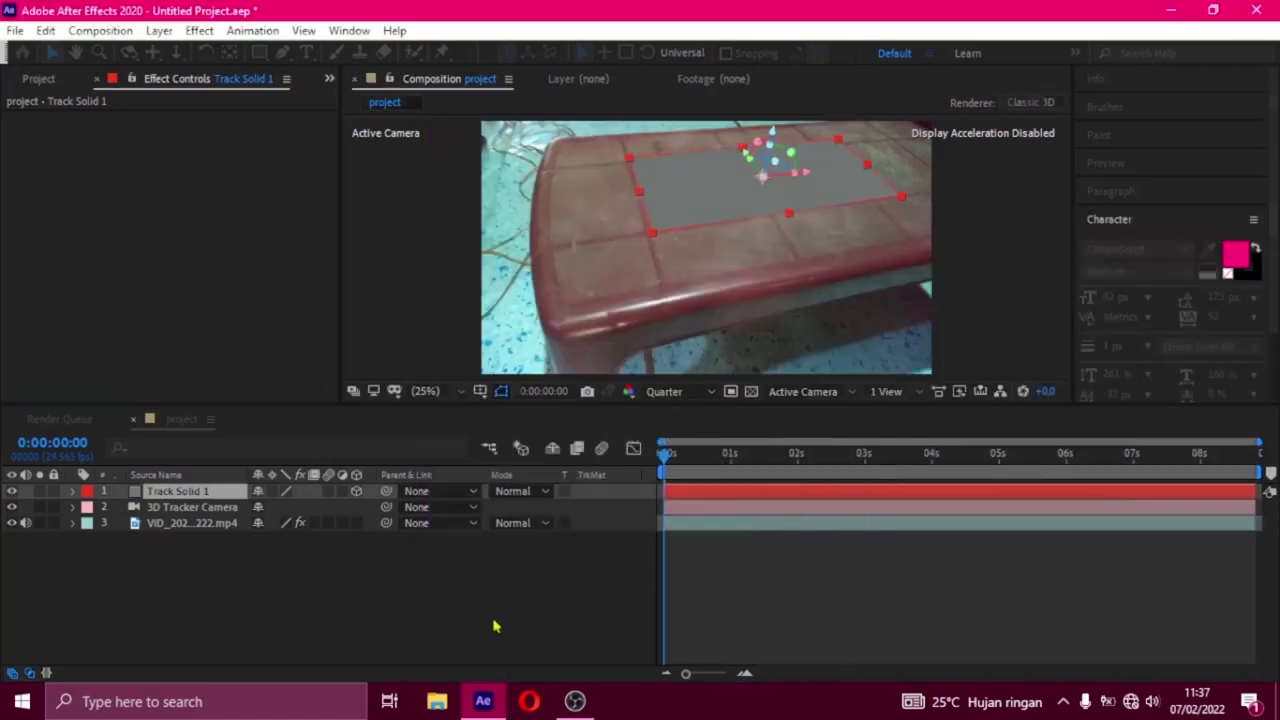
left_click(475, 651)
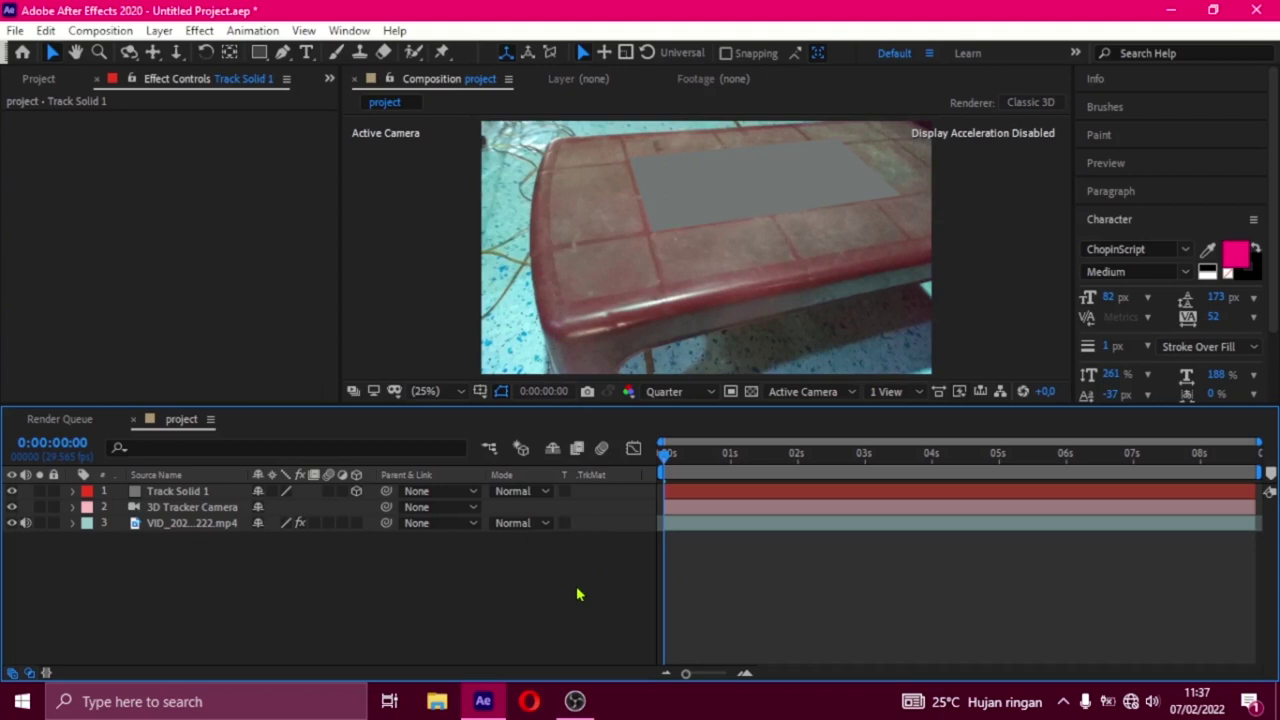
Preview the tracked shot and jump to the final frame, 0:00:08:23
key("space")
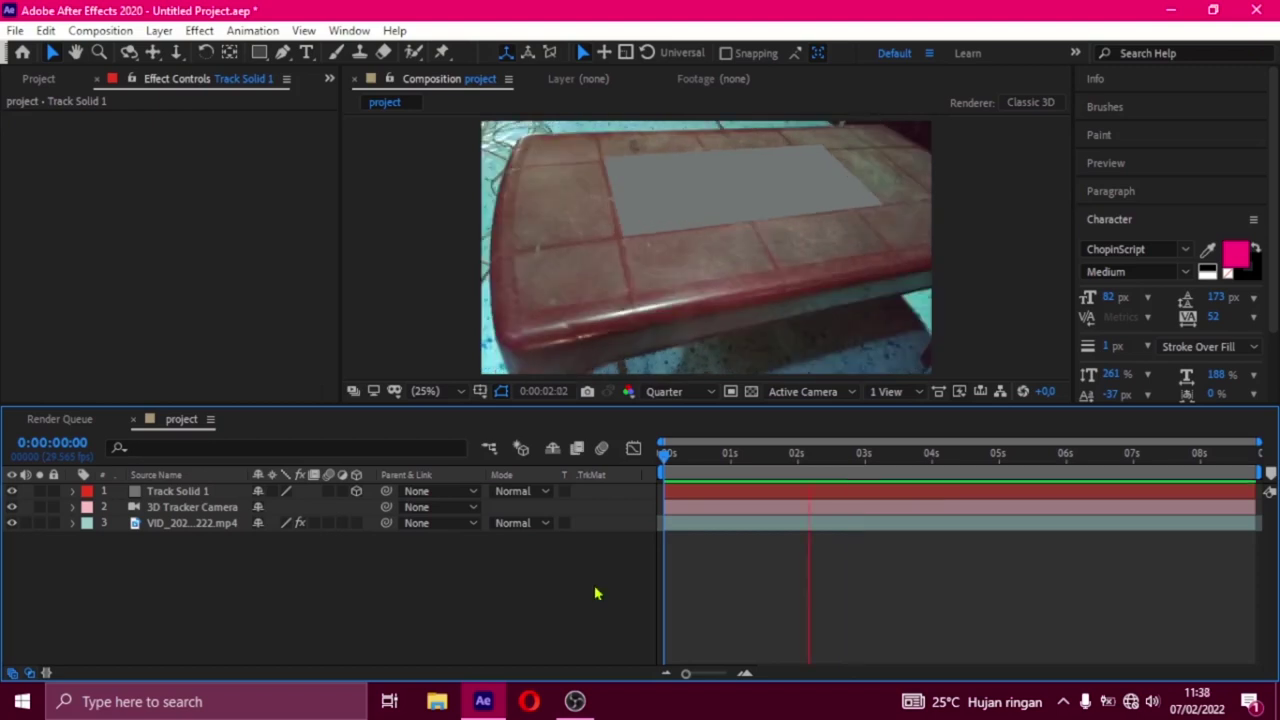
left_click(50, 80)
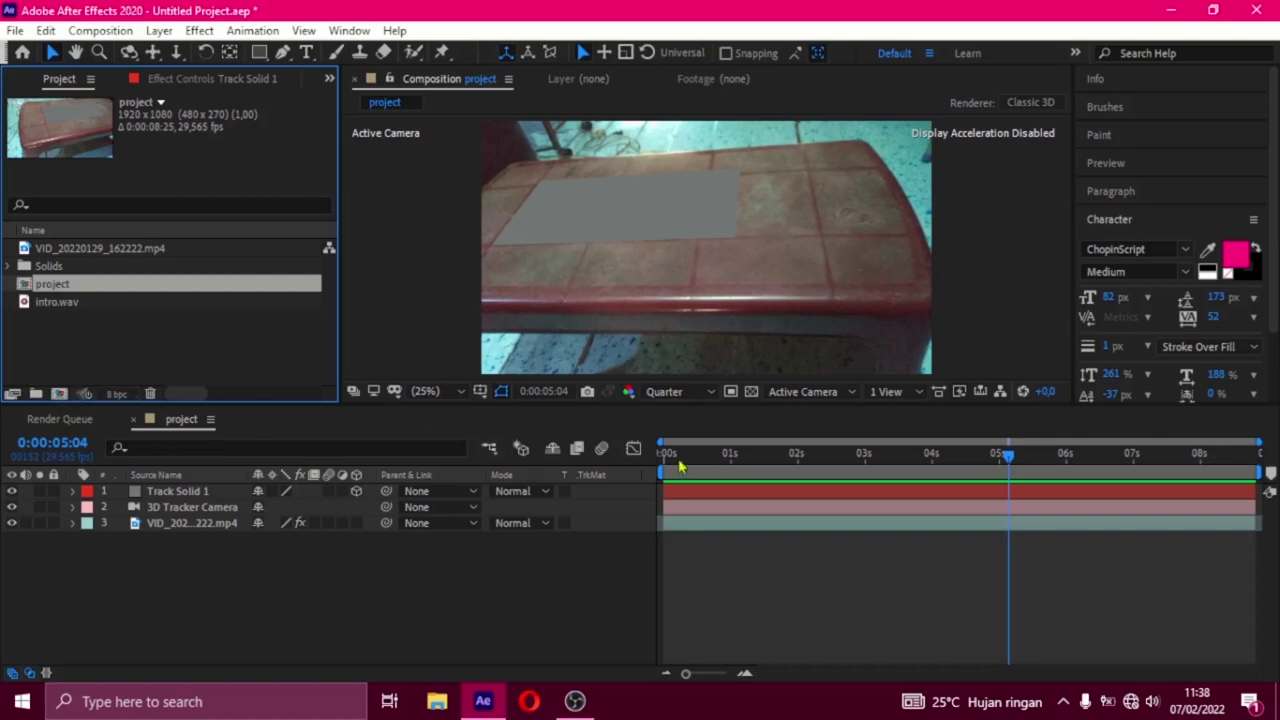
left_click(1255, 458)
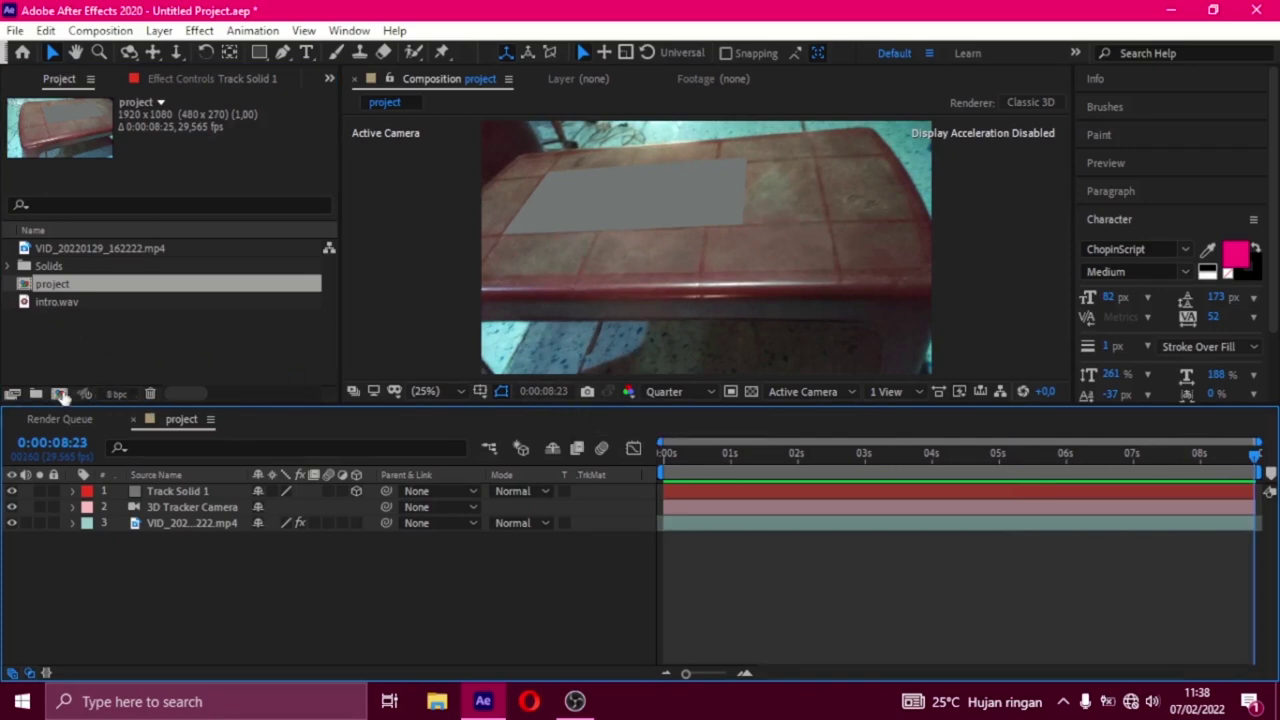
Create a new 1920×1080 composition with duration 0:00:08:23
left_click(60, 394)
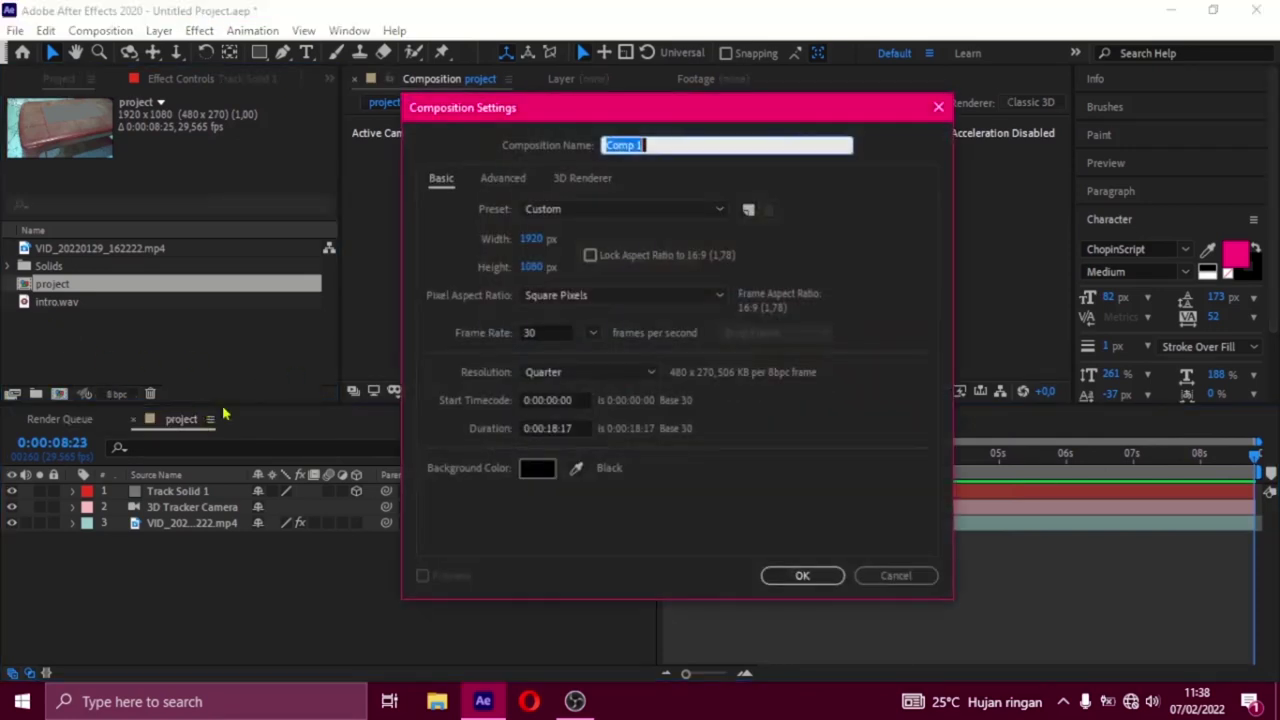
left_click(550, 428)
left_click(550, 428)
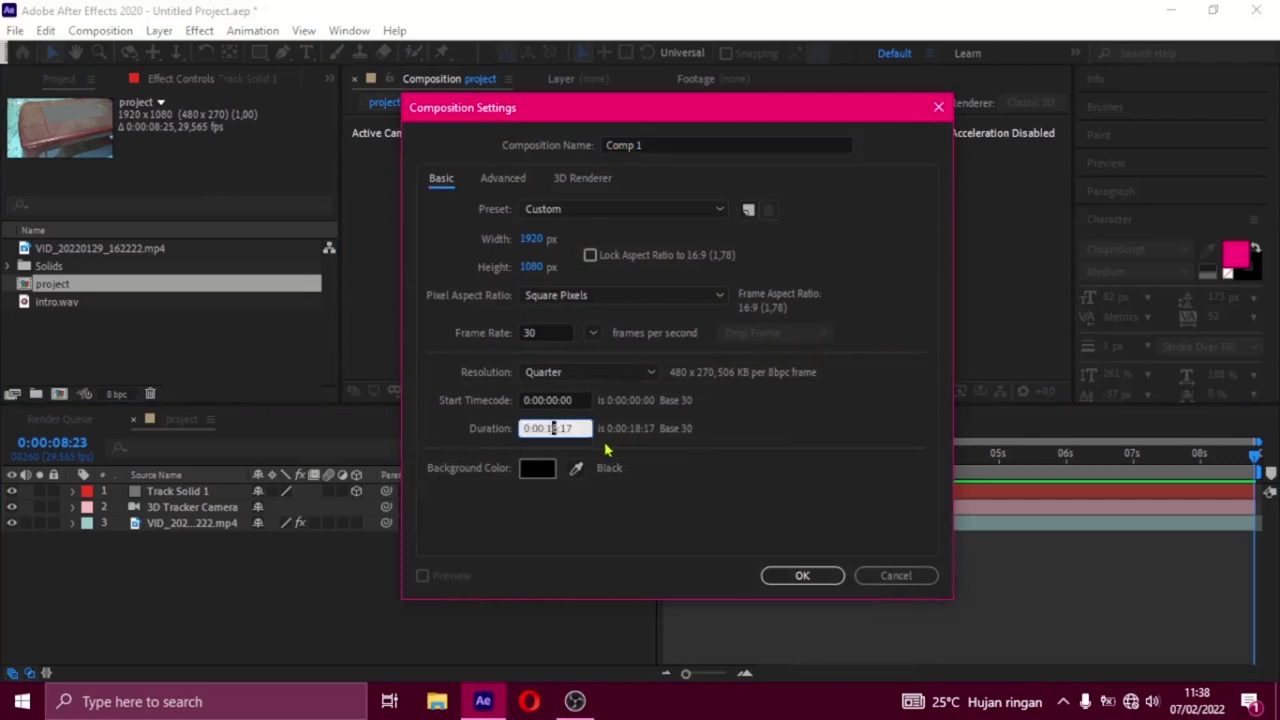
key("BackSpace")
key("BackSpace")
key("BackSpace")
key("BackSpace")
key("BackSpace")
type(":23")
left_click(553, 428)
key("Return")
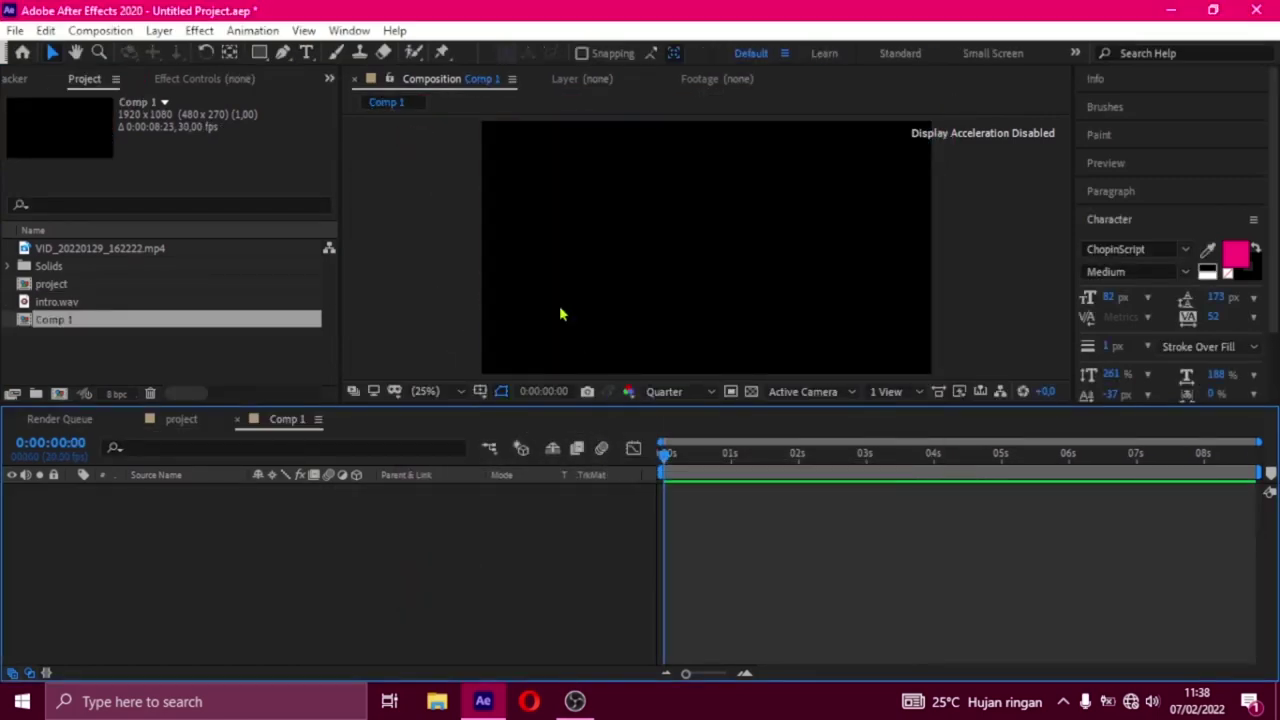
Rename Comp 1 to 'spectrum'
right_click(44, 325)
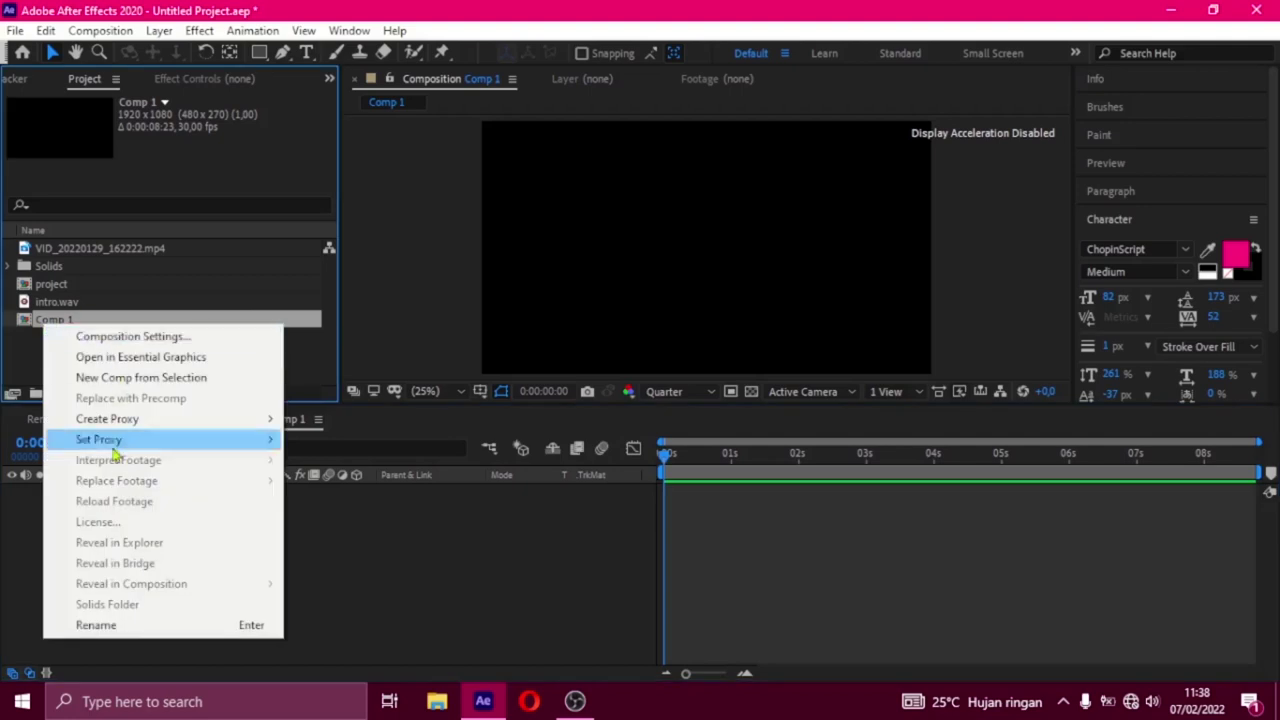
left_click(129, 625)
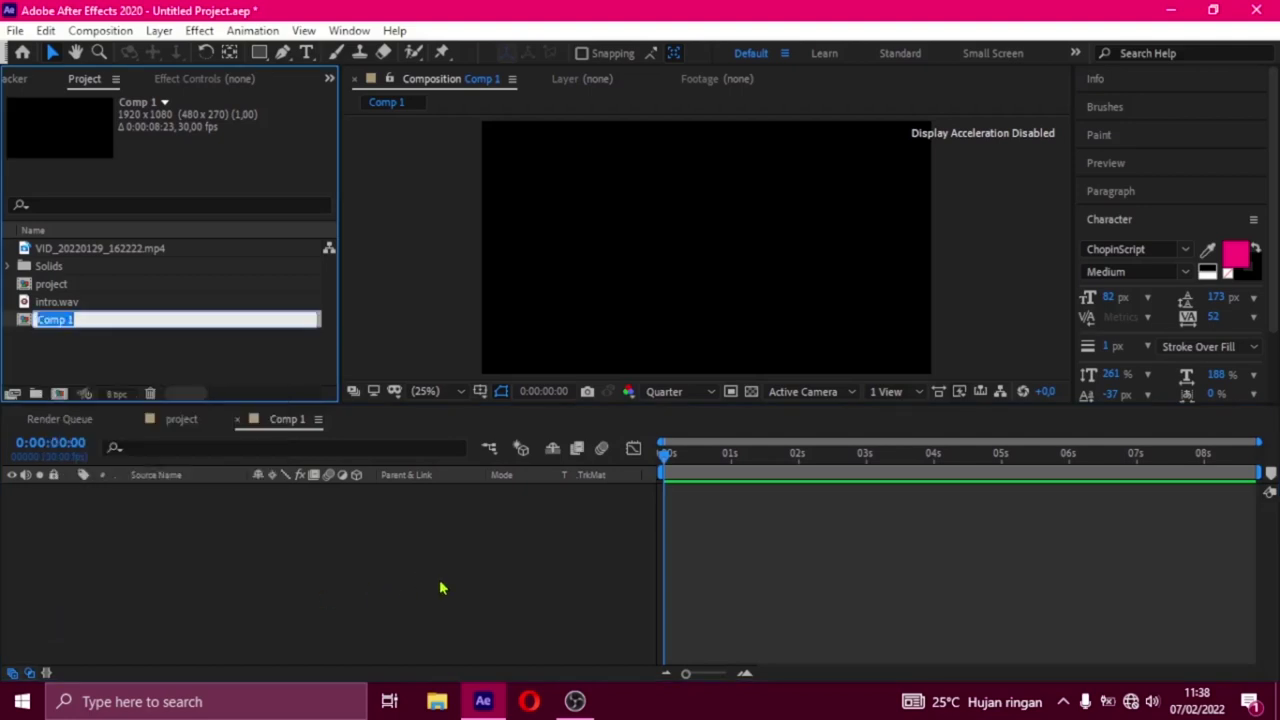
type("spectru")
type("m")
key("Return")
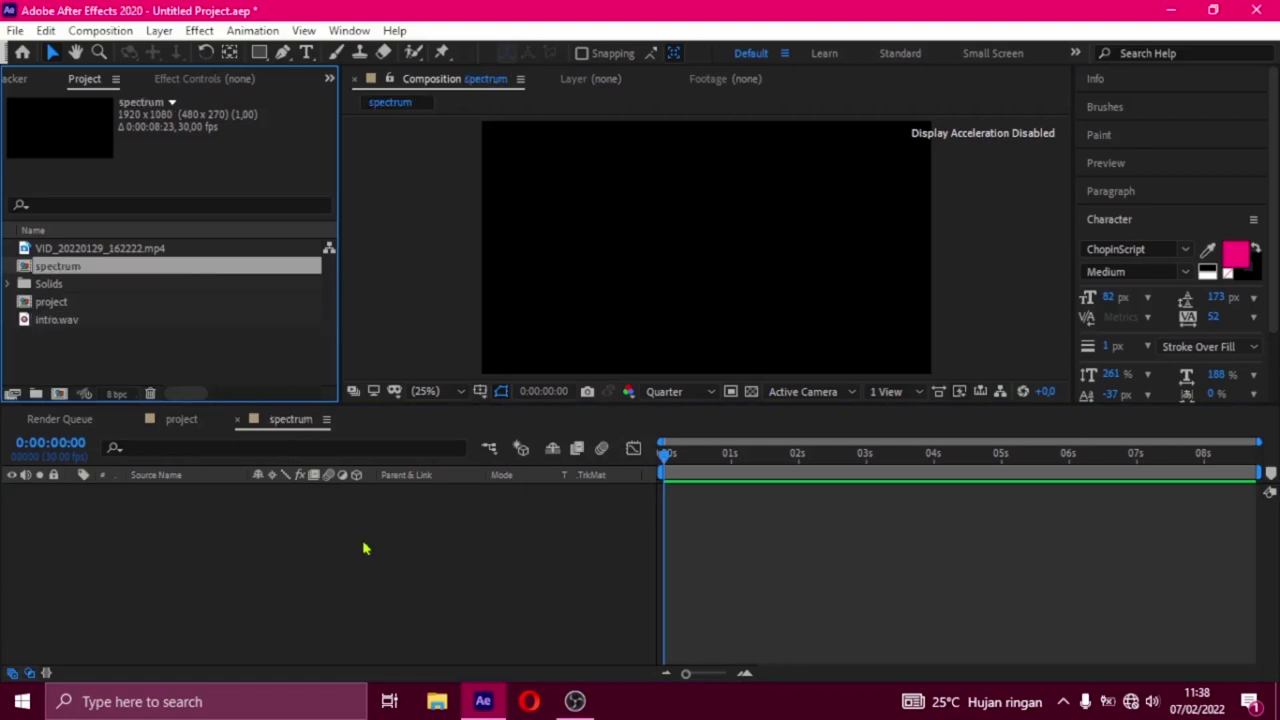
Start a new solid layer and set its colour to black
right_click(202, 563)
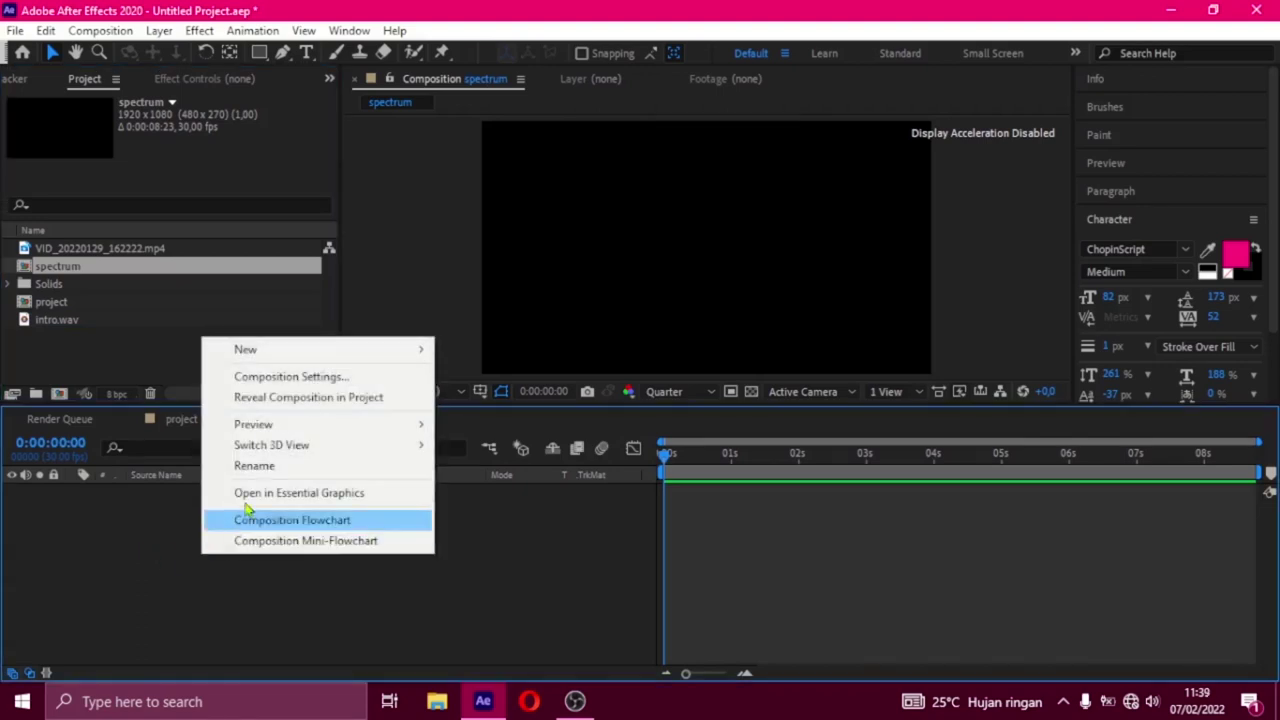
mouse_move(336, 358)
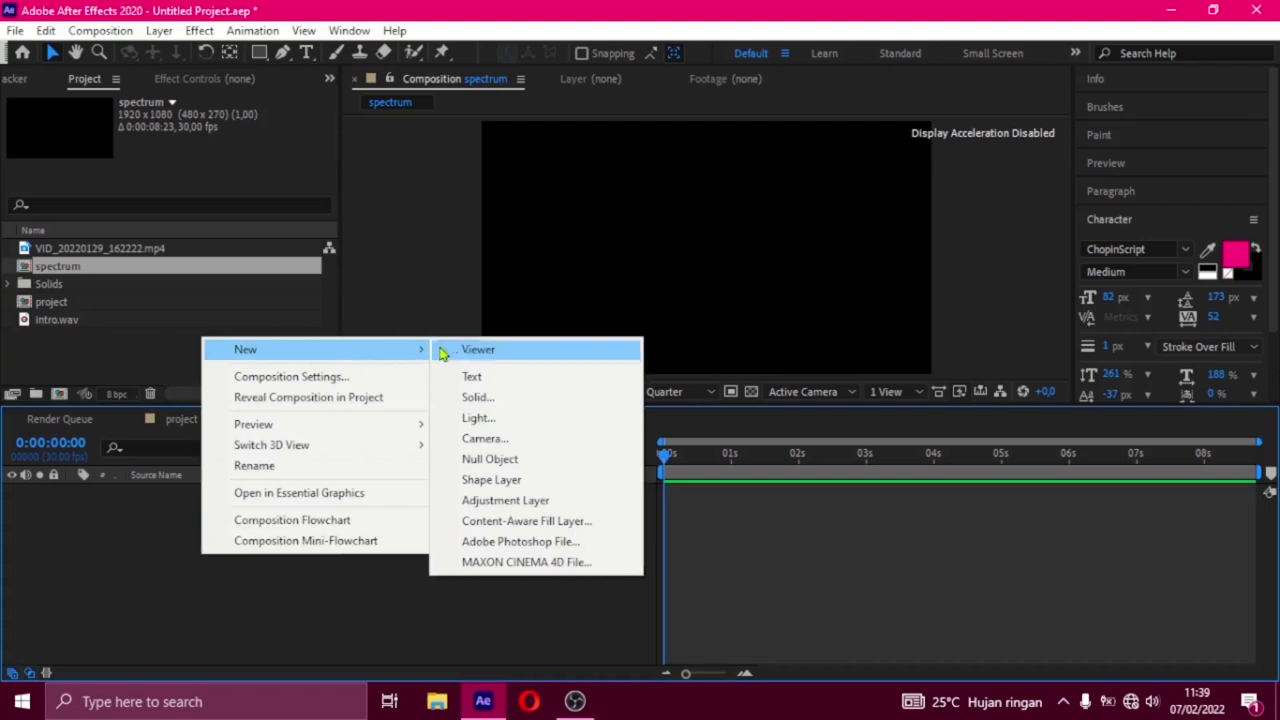
left_click(482, 397)
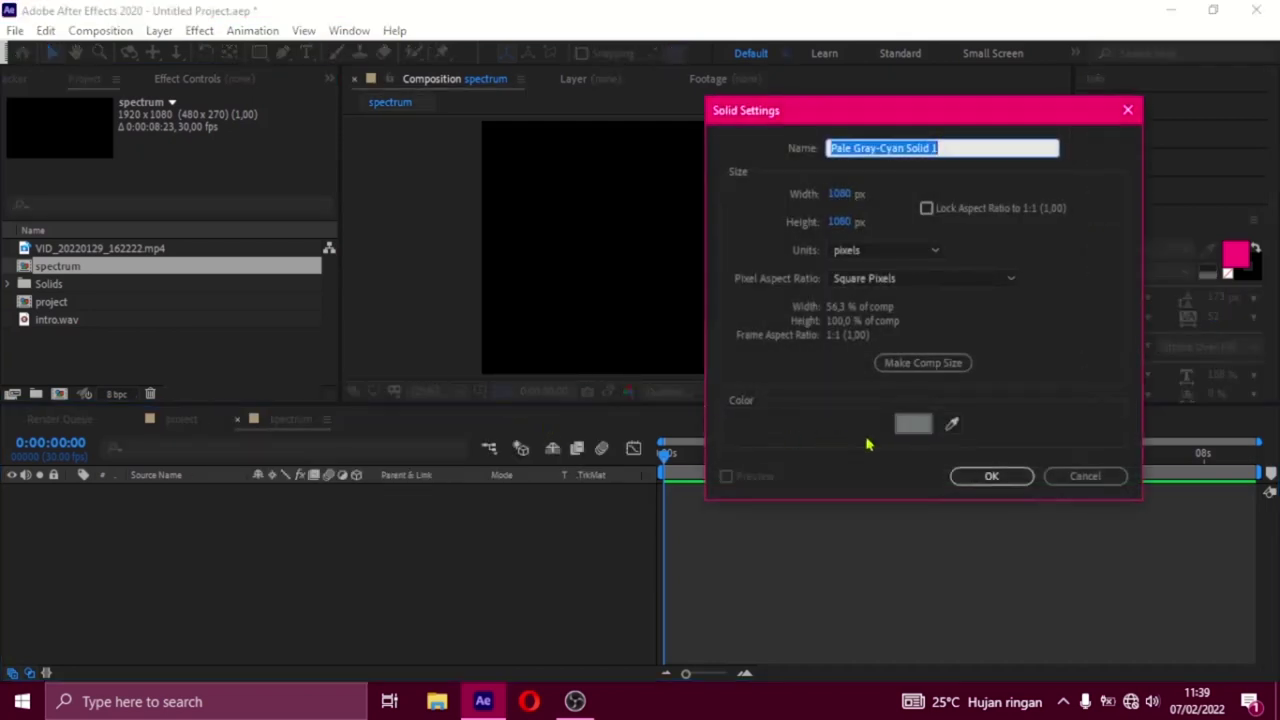
left_click(913, 424)
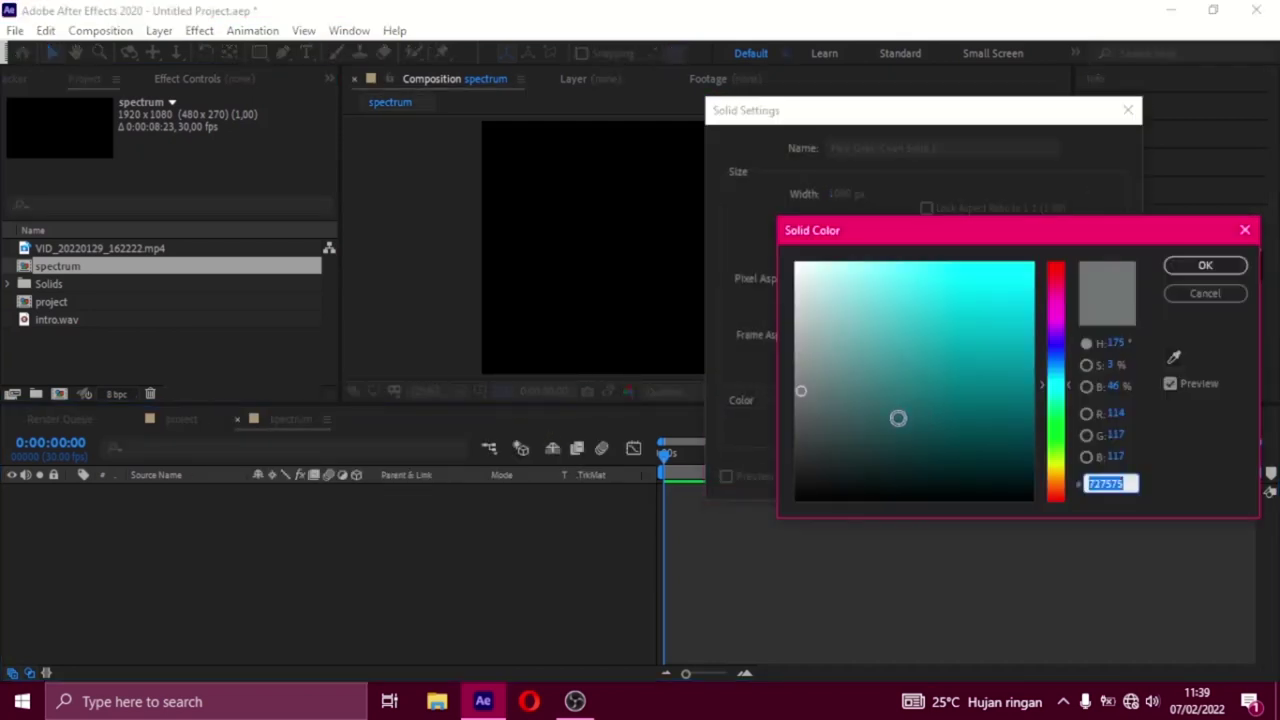
left_click_drag(897, 417, 743, 549)
left_click(1195, 268)
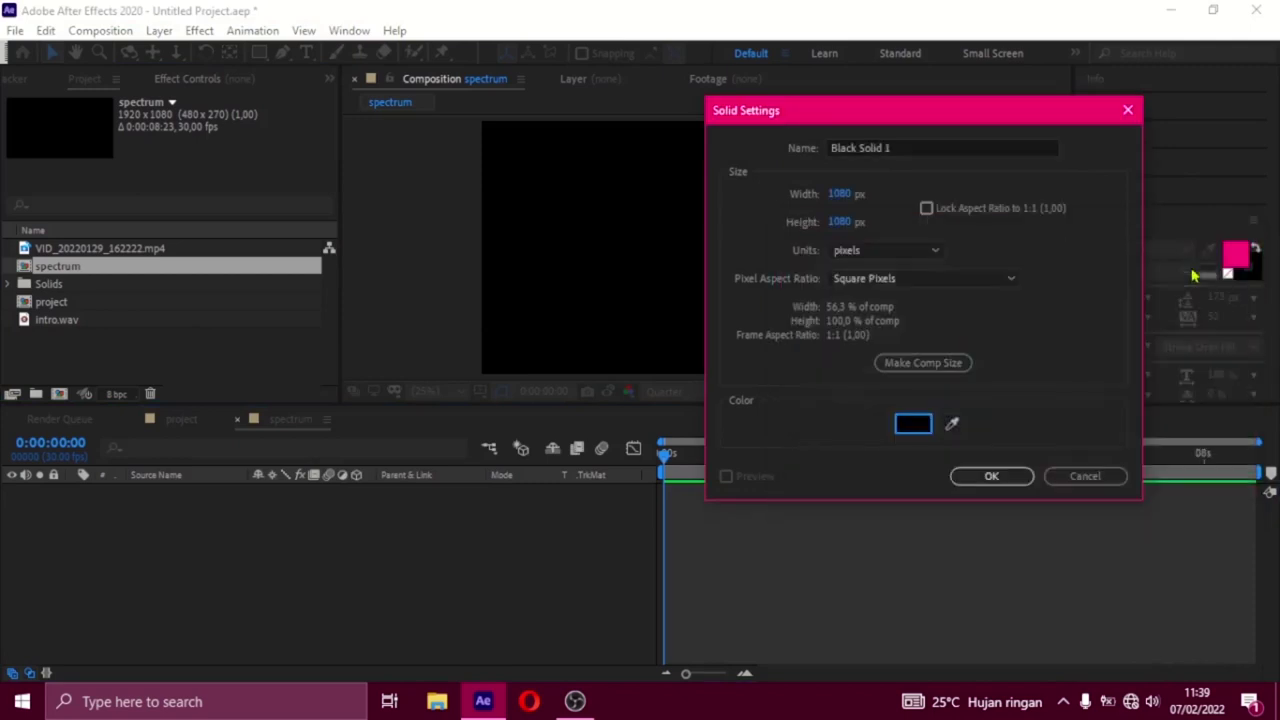
Give the solid width 1920 and the name 'spectrum', and create it
left_click(845, 195)
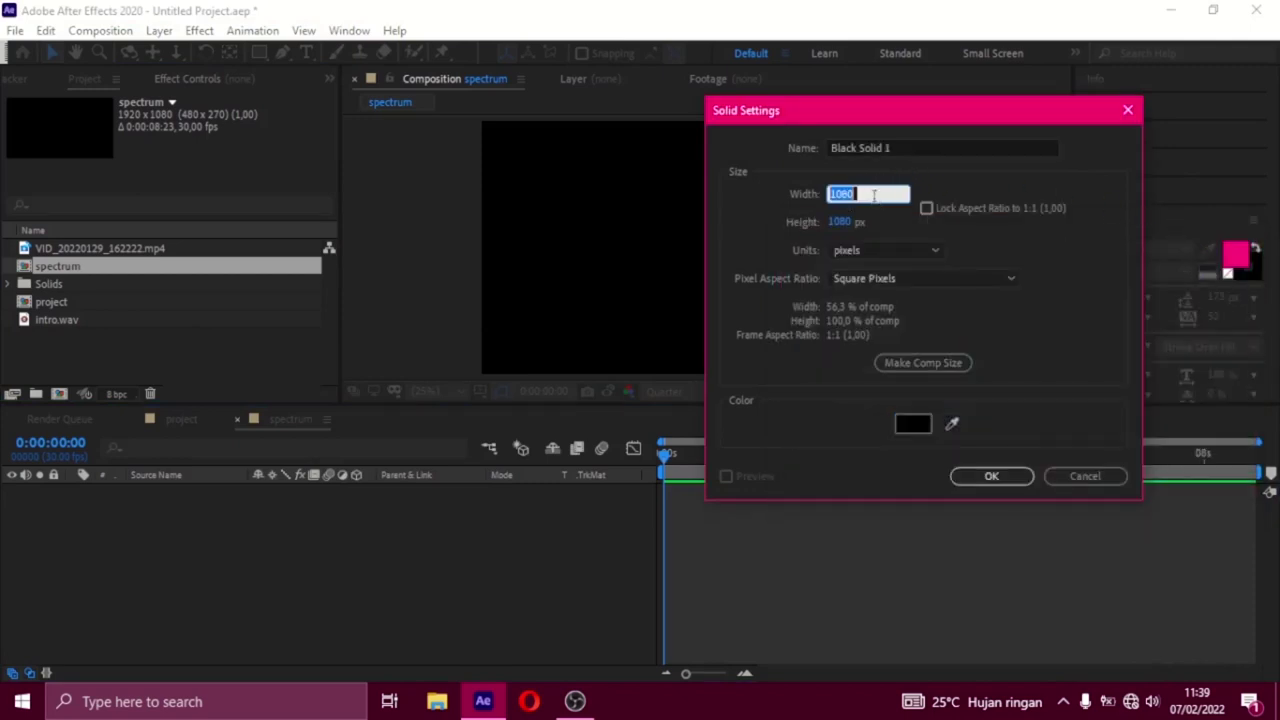
type("1920")
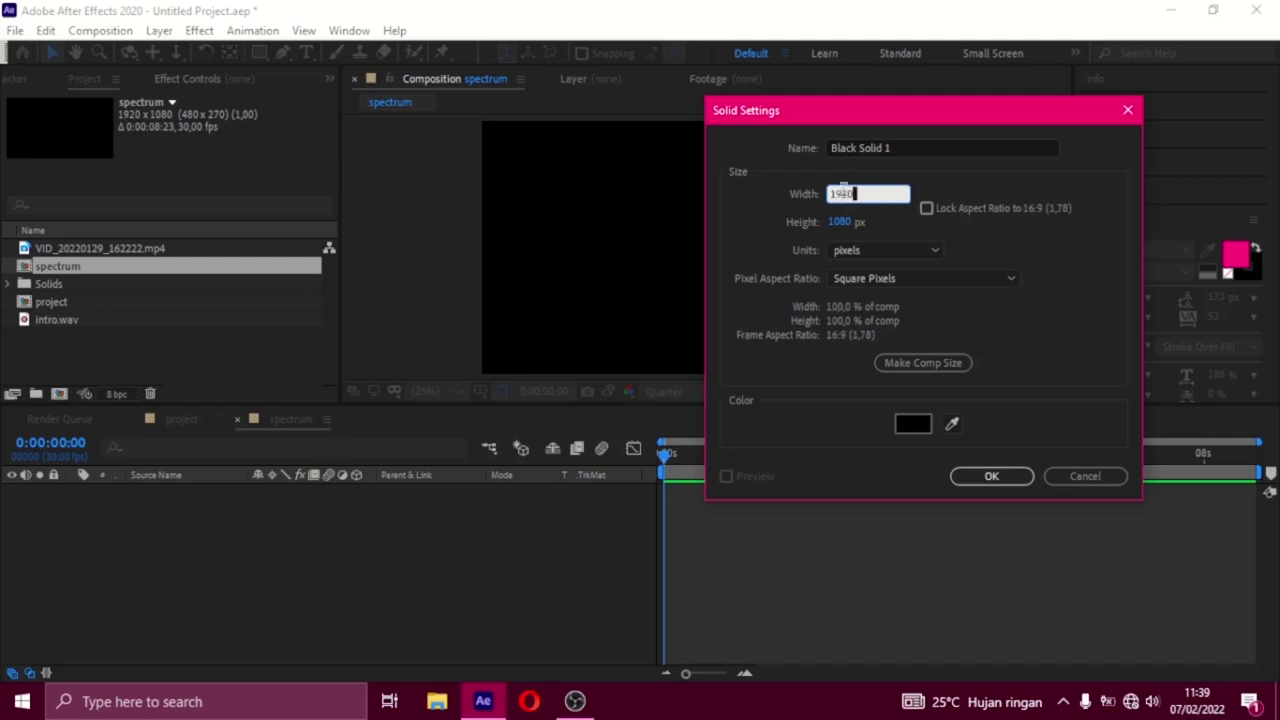
left_click(925, 148)
key("BackSpace")
key("BackSpace")
key("BackSpace")
key("BackSpace")
key("BackSpace")
key("BackSpace")
type("spectrum")
key("Return")
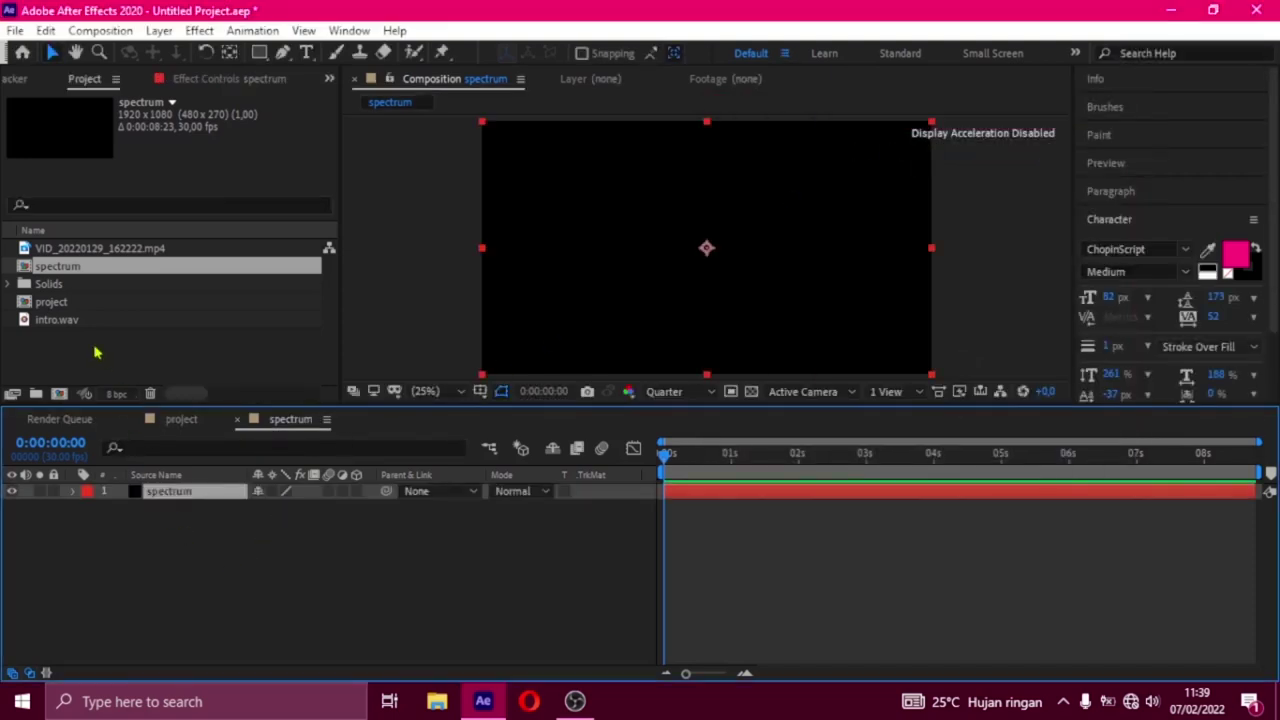
left_click(48, 322)
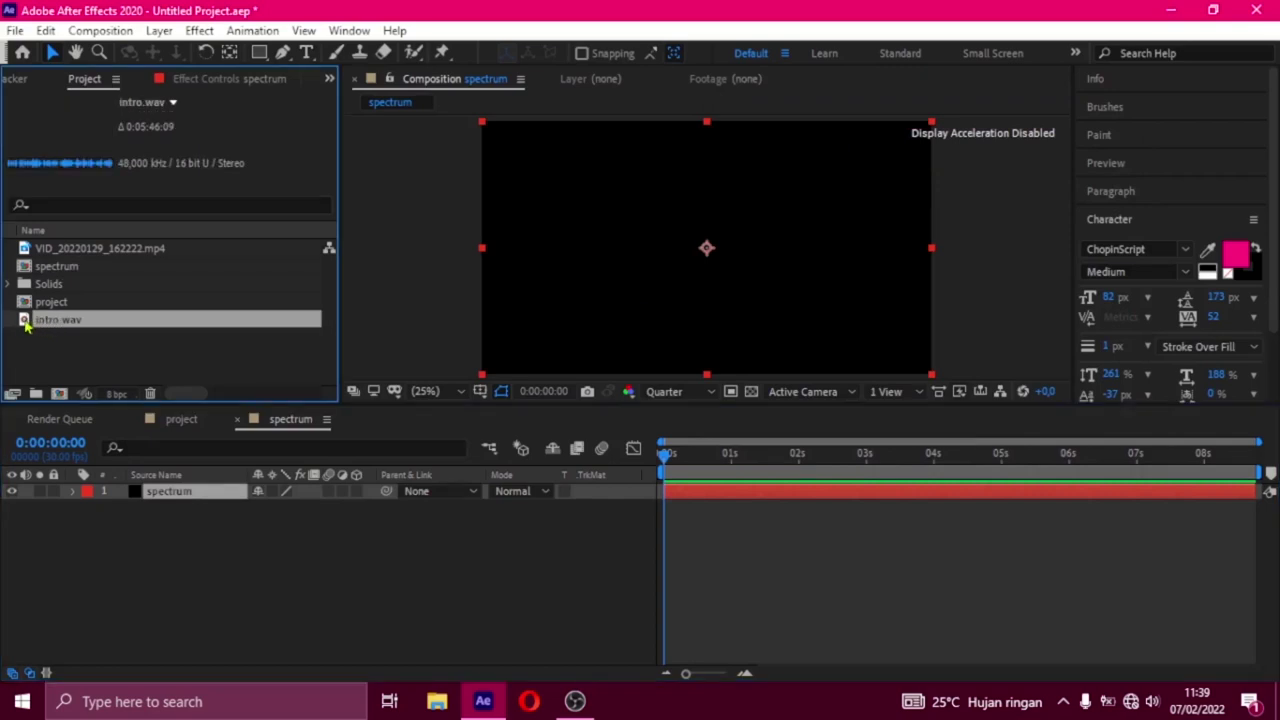
Add intro.wav to the comp and apply Audio Spectrum (searched as 'spec') to the spectrum solid
left_click_drag(22, 322, 156, 577)
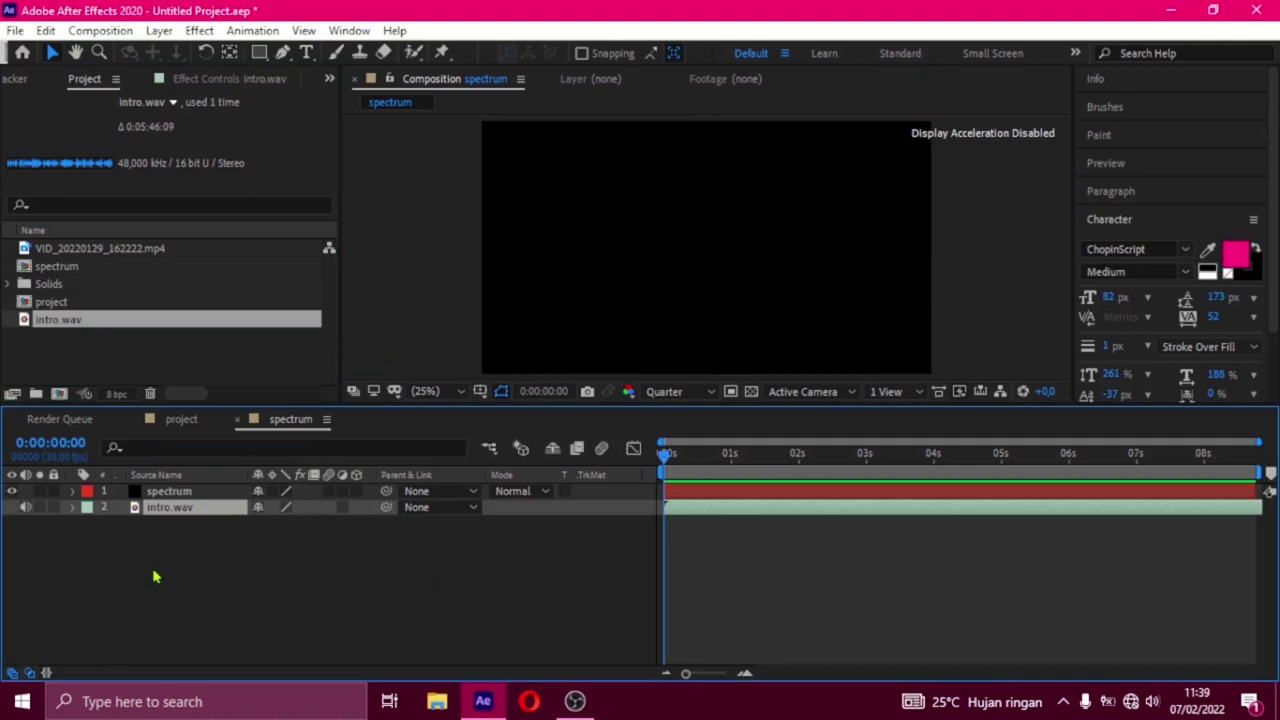
left_click(172, 492)
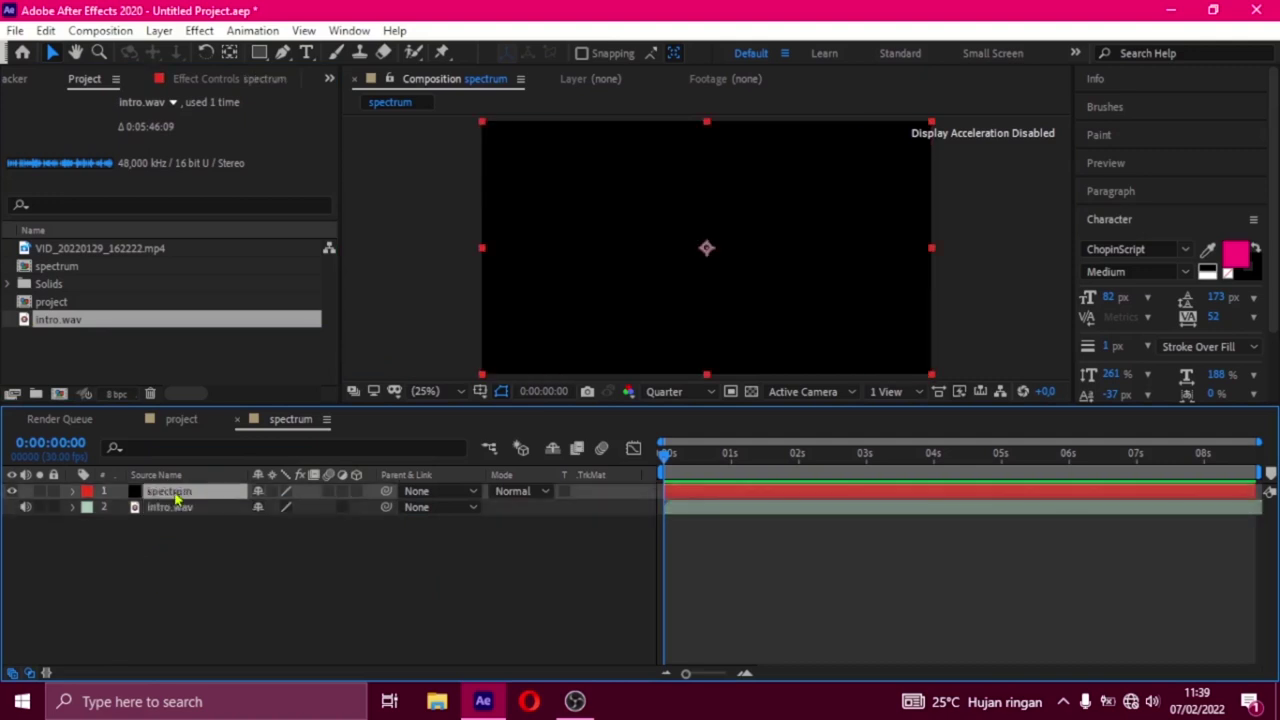
left_click(329, 78)
left_click(350, 97)
left_click(168, 104)
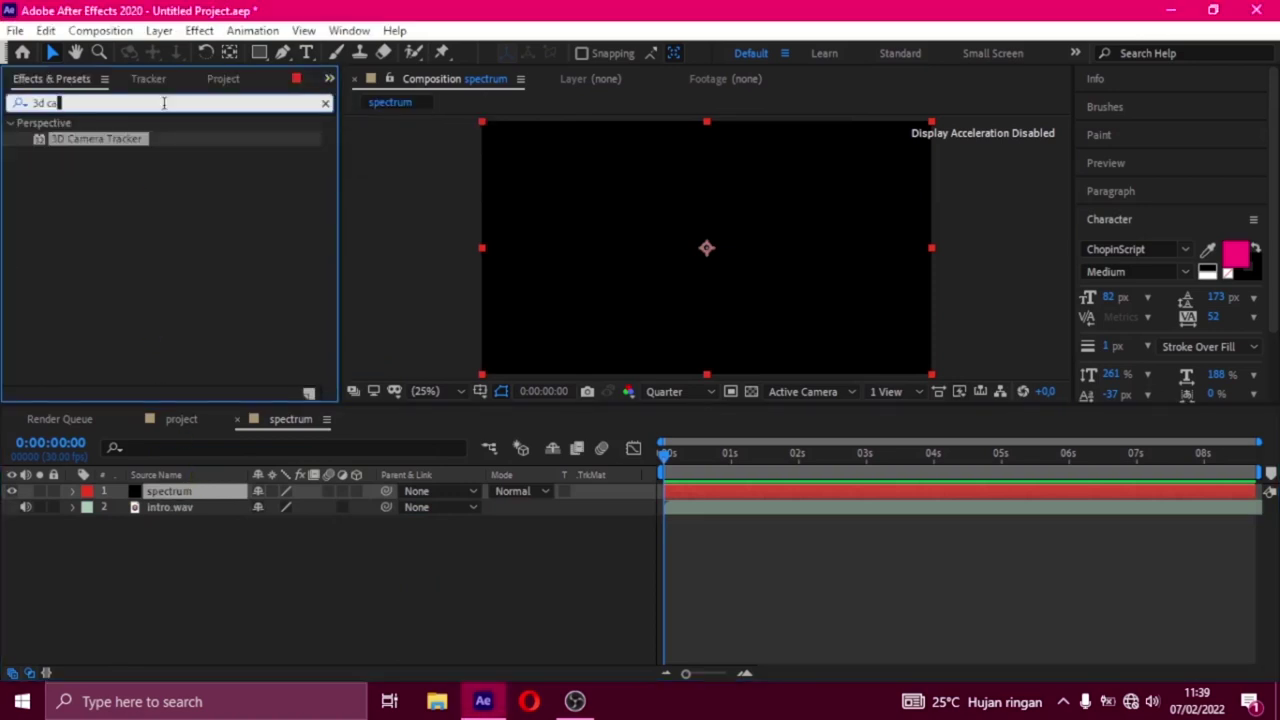
key("BackSpace")
key("BackSpace")
key("BackSpace")
key("BackSpace")
key("BackSpace")
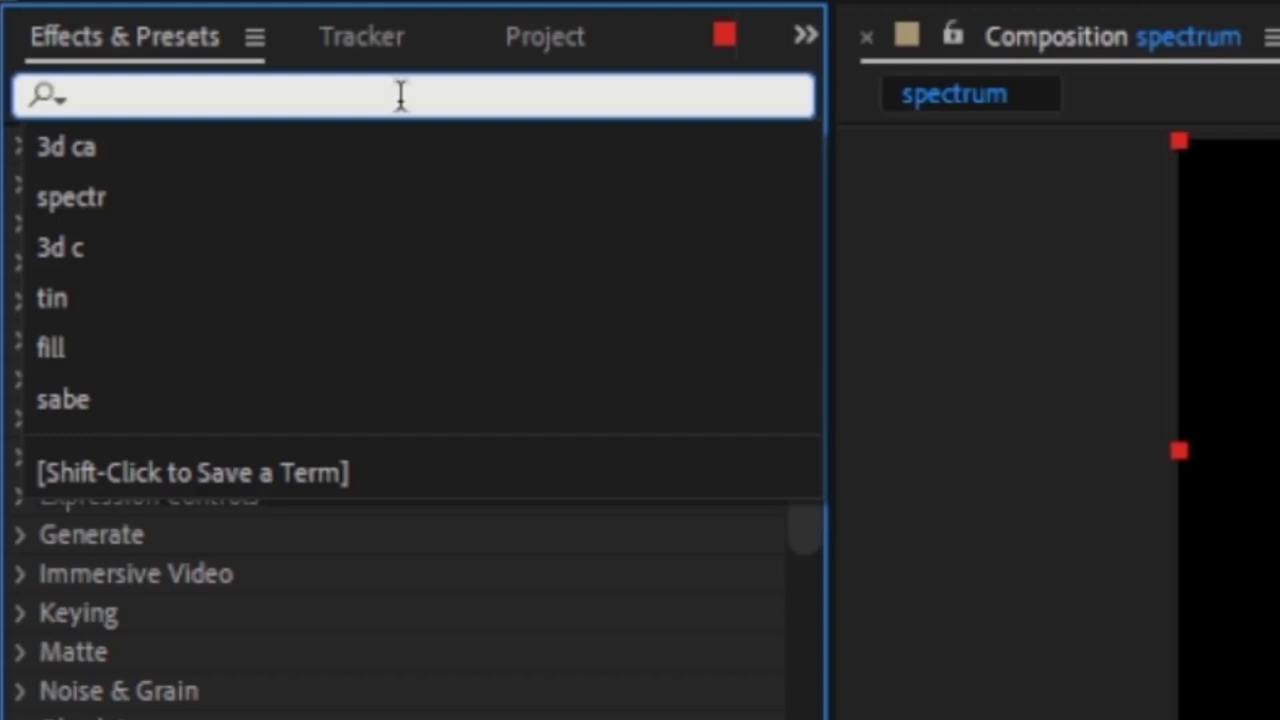
type("spec")
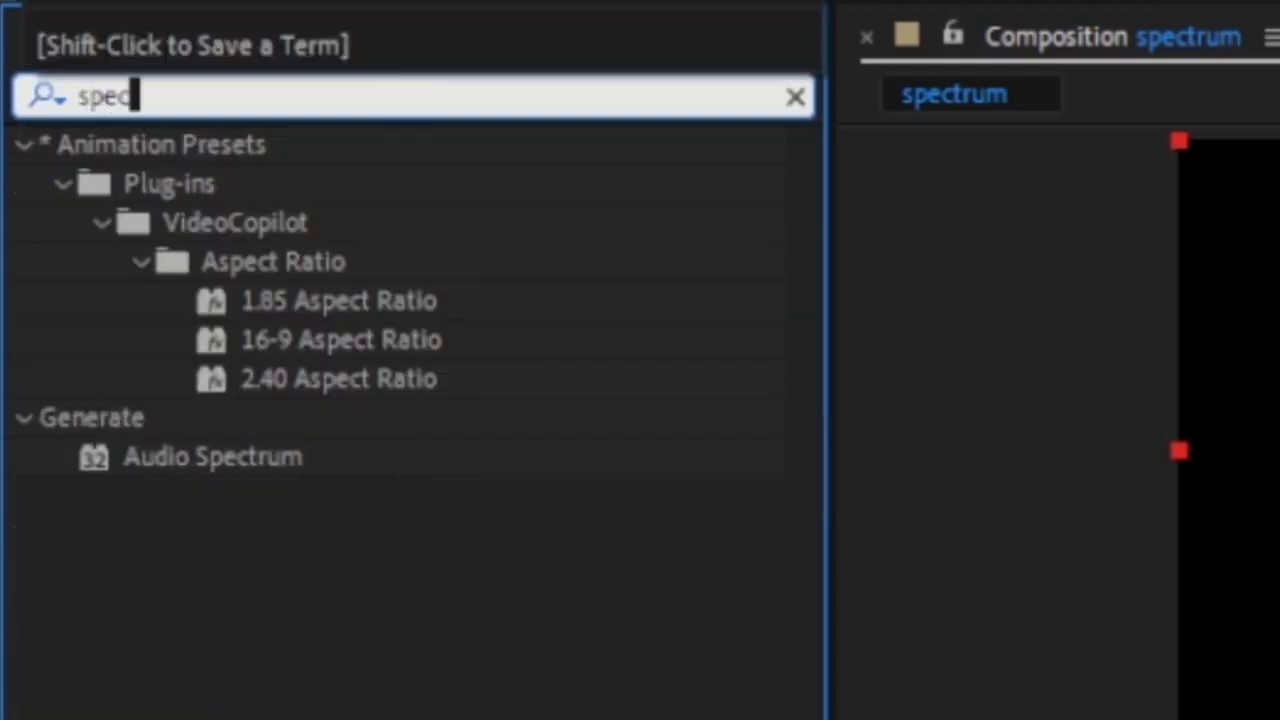
left_click(308, 460)
left_click_drag(37, 256, 160, 491)
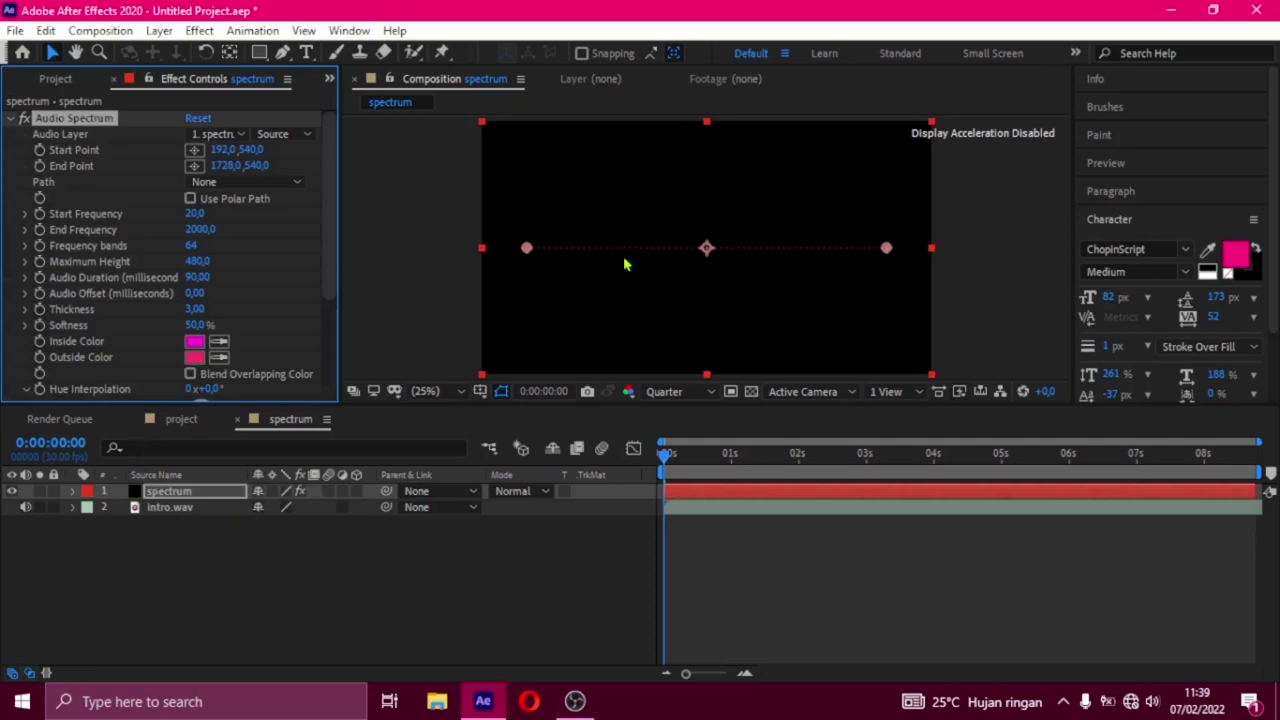
Set the Audio Spectrum's Audio Layer to 2. intro.wav
mouse_move(670, 463)
left_mouse_down()
mouse_move(796, 481)
mouse_move(655, 468)
left_mouse_up()
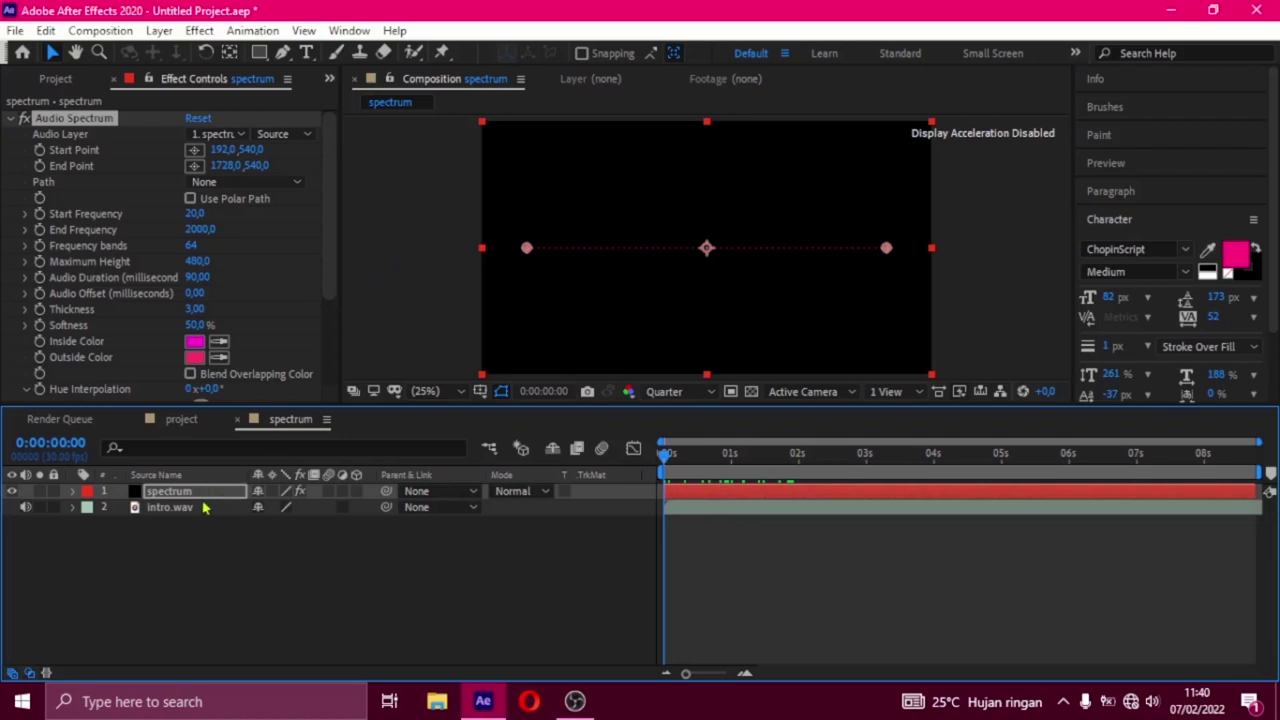
left_click(48, 147)
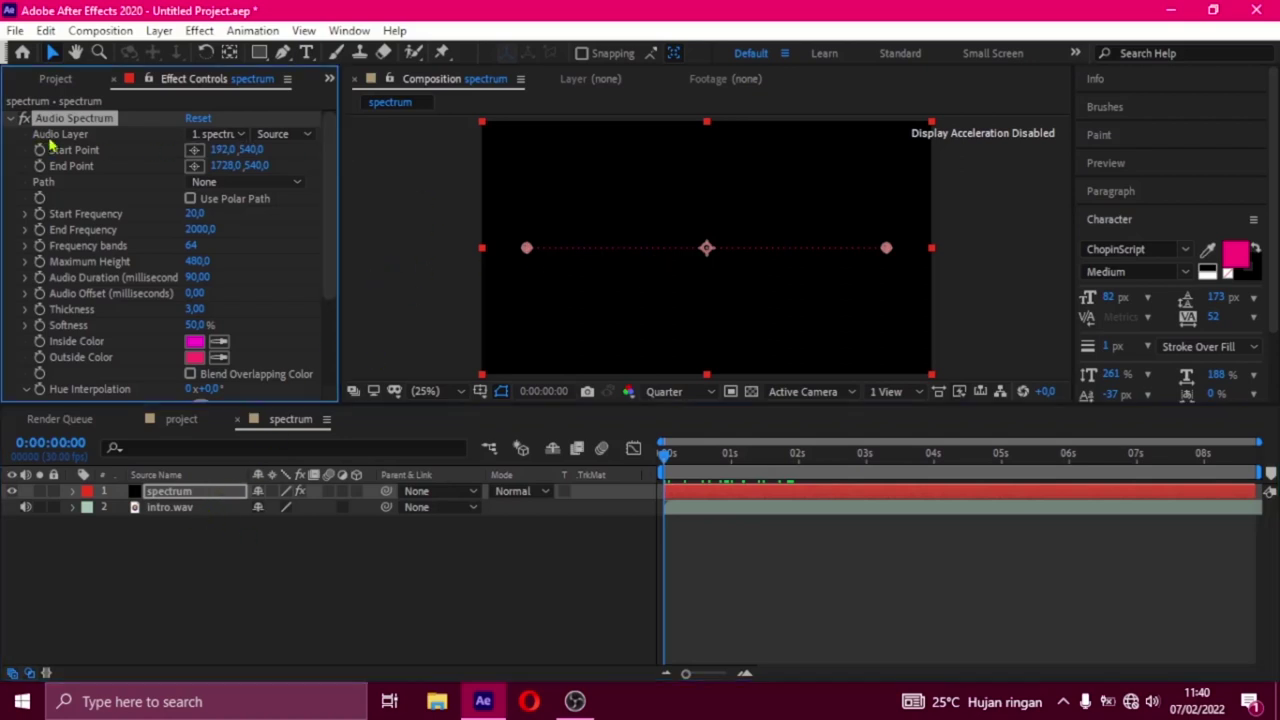
left_click(222, 136)
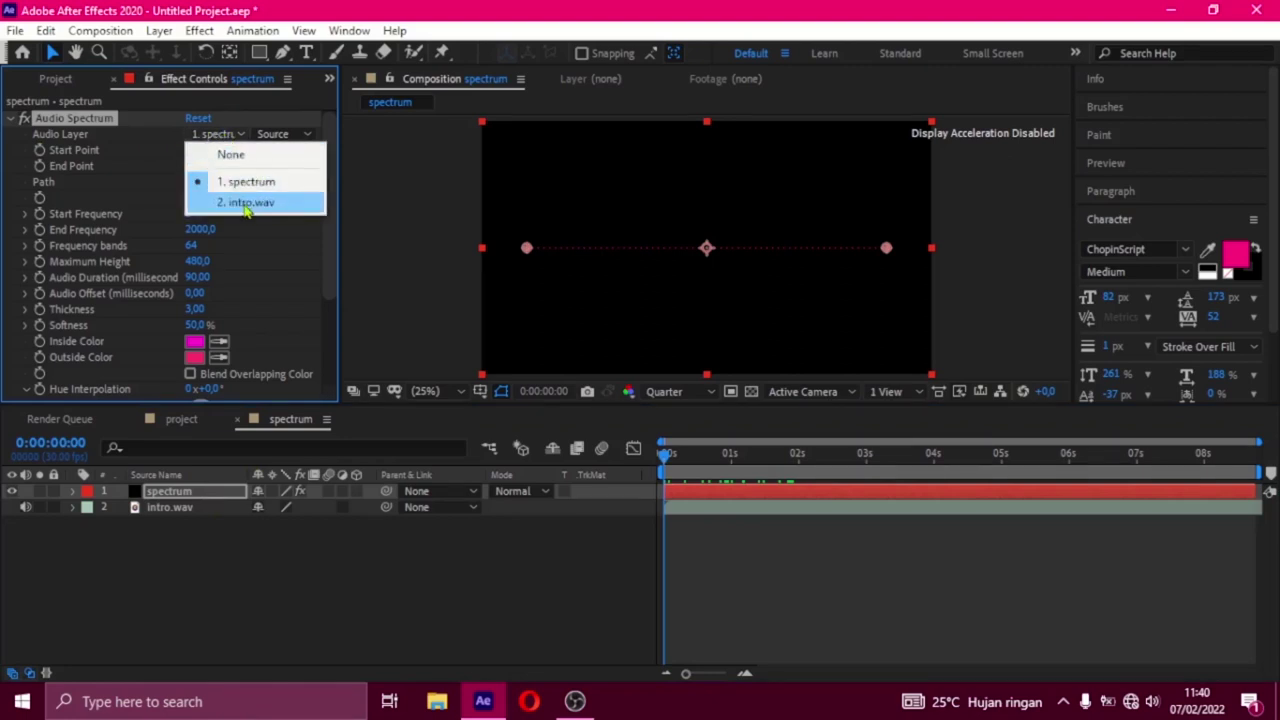
left_click(246, 203)
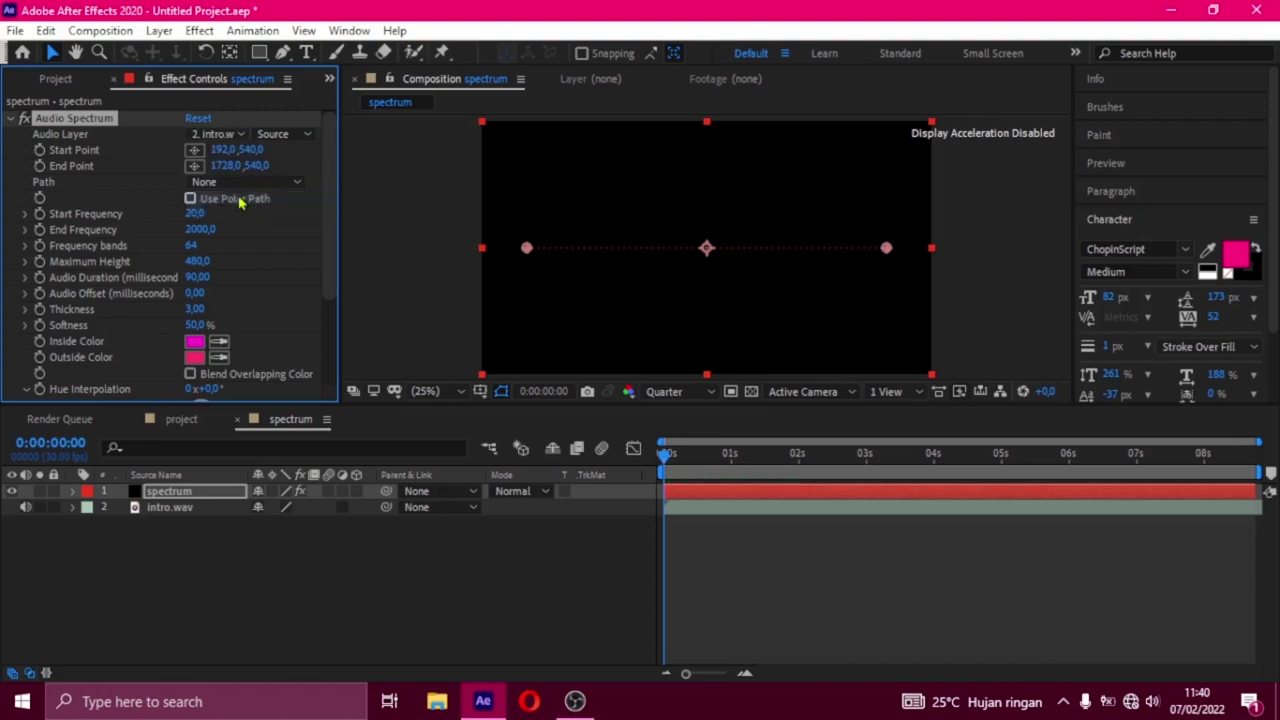
left_click(158, 510)
left_click(165, 491)
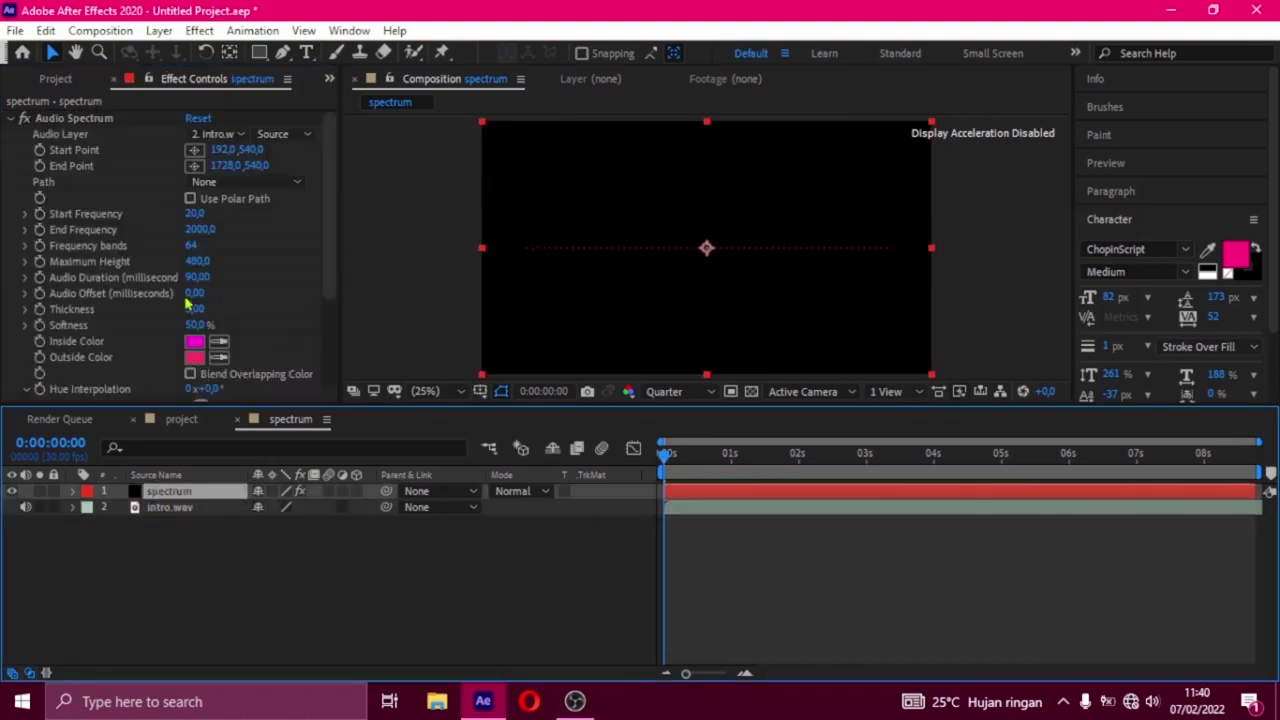
Preview the spectrum, then return to about 1 second to see the pink bars
scroll(245, 165, "down", 2)
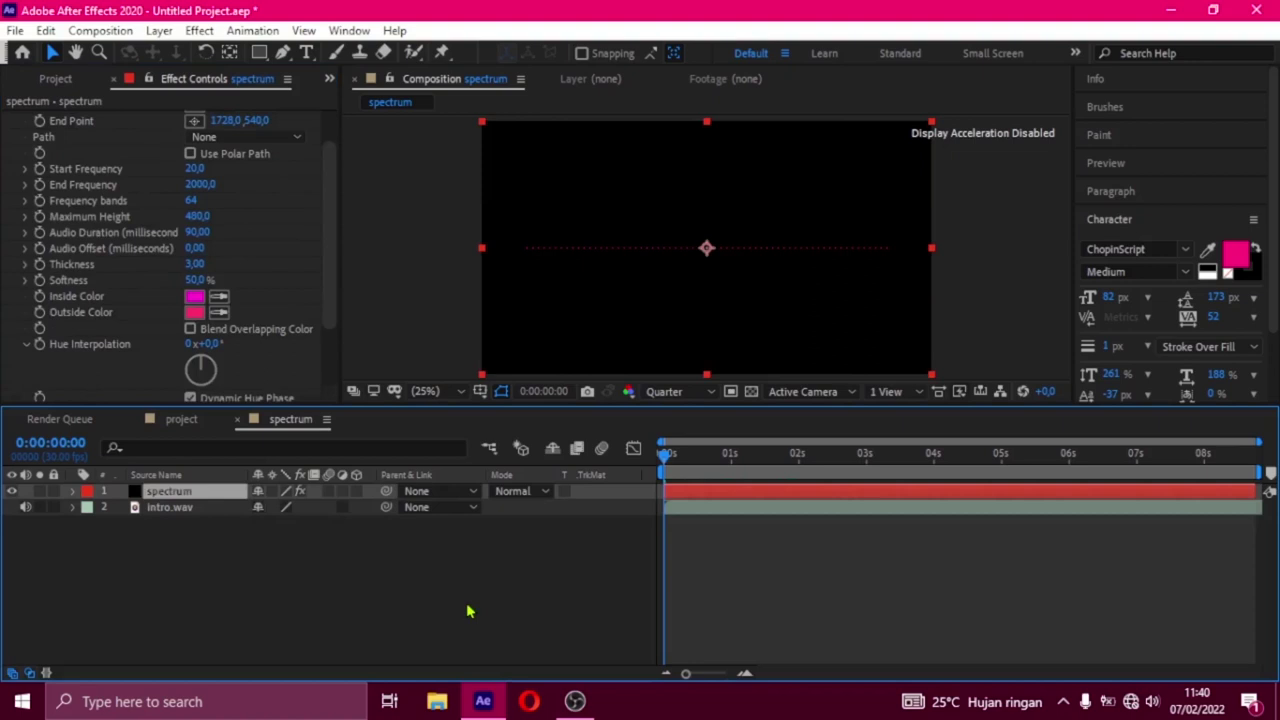
key("space")
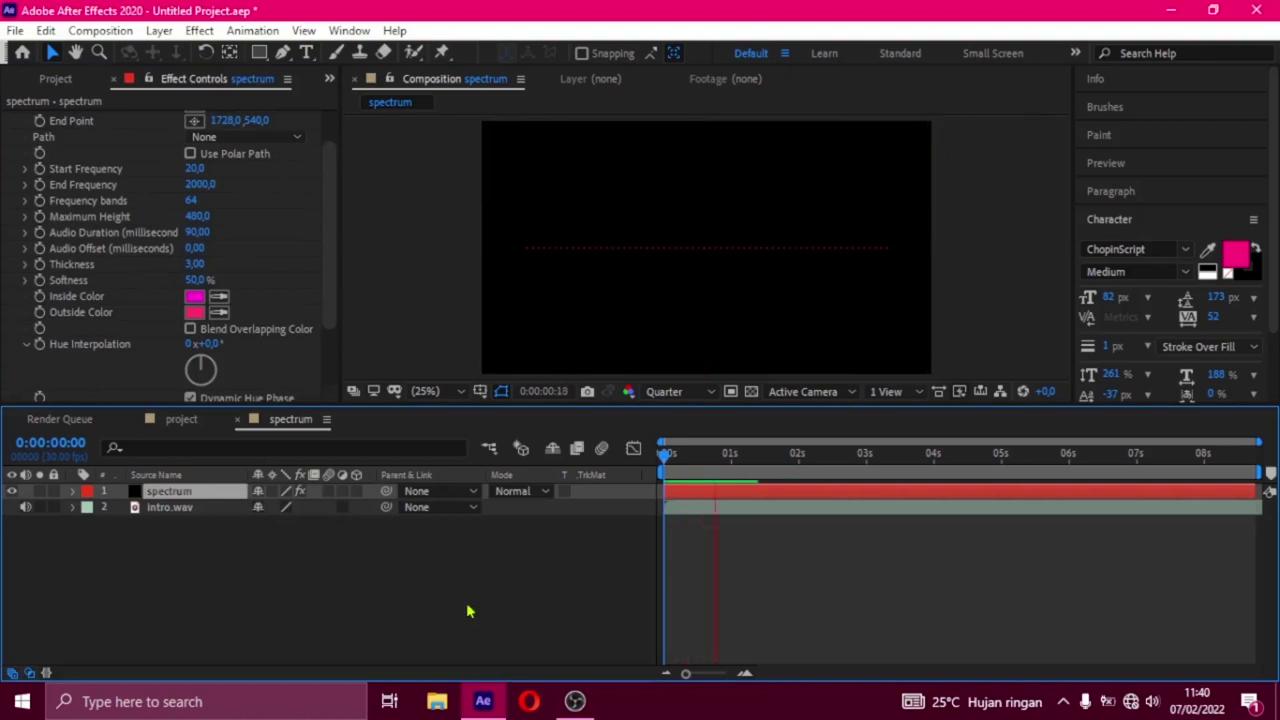
key("space")
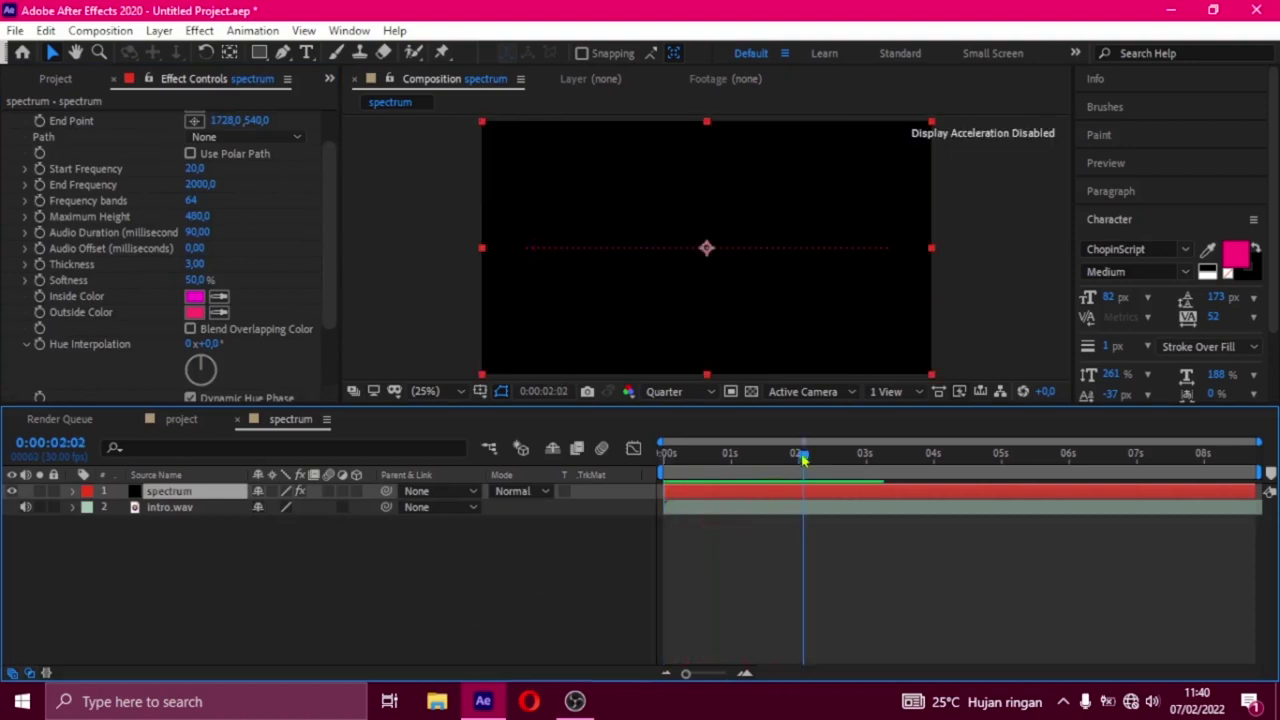
left_click_drag(802, 456, 732, 476)
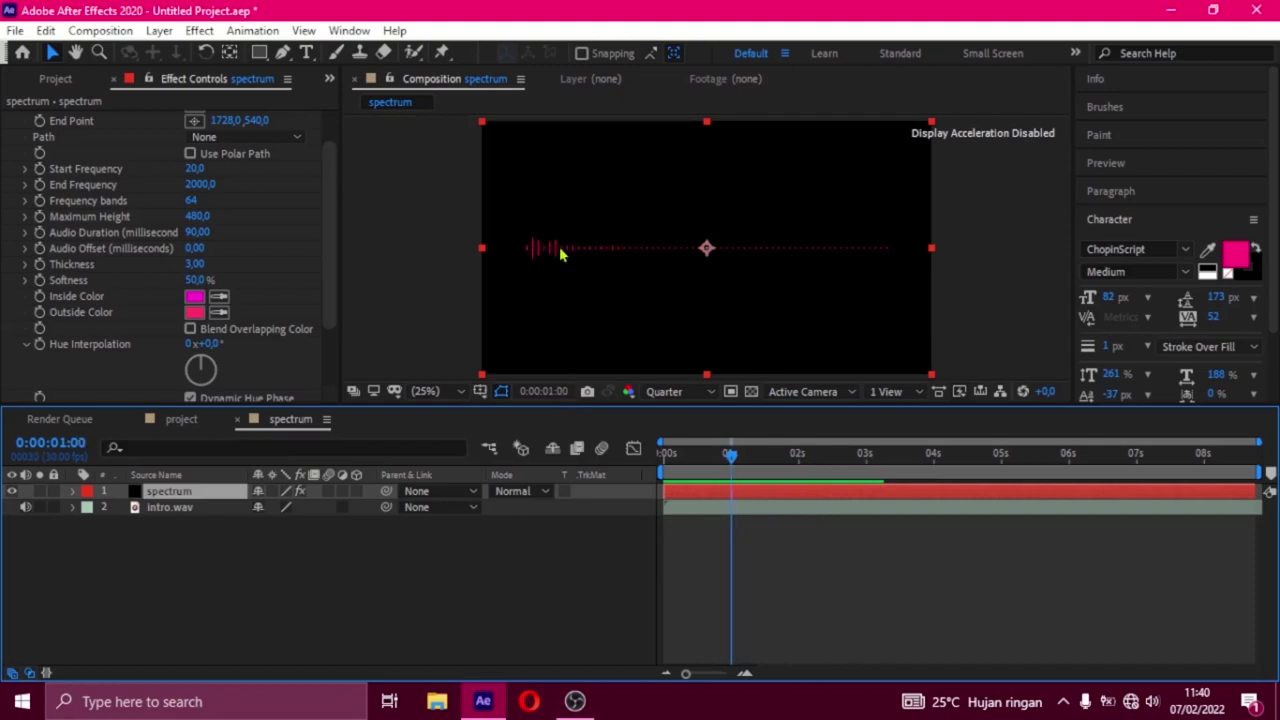
key("Page_Down")
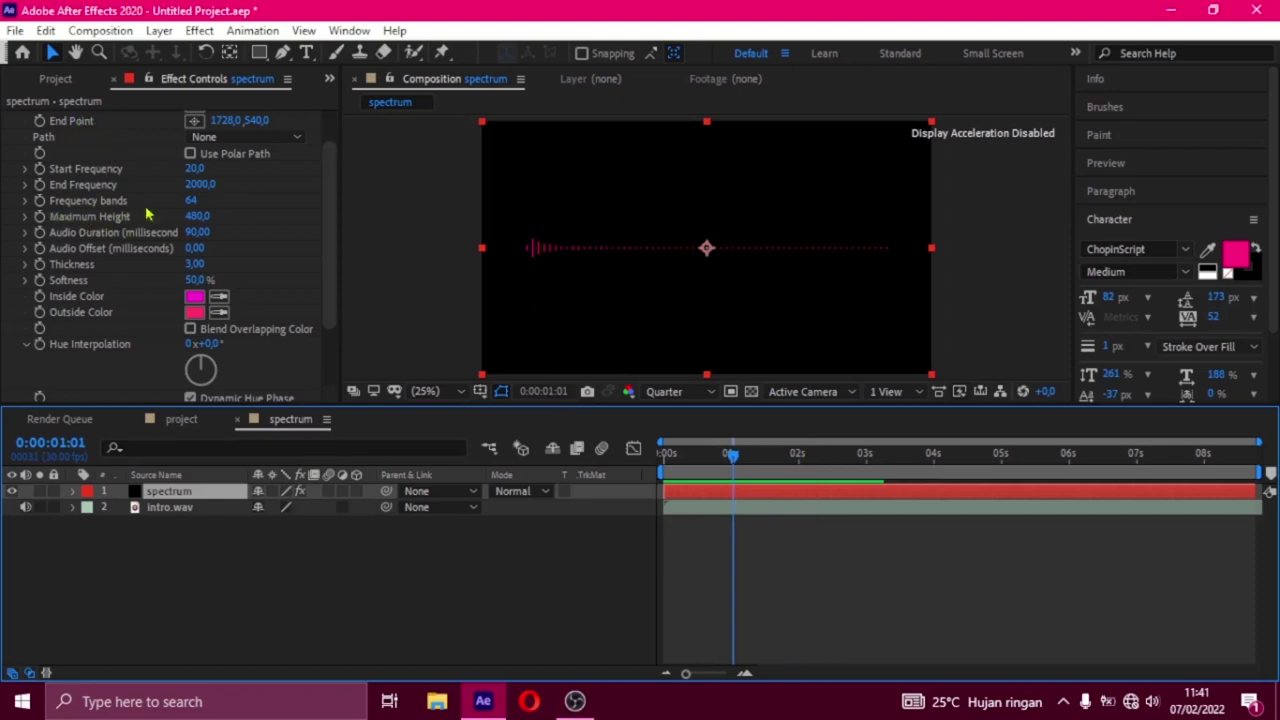
Set Frequency bands to 1200, Maximum Height to 2460 and Audio Duration to 70
left_click(192, 201)
type("1")
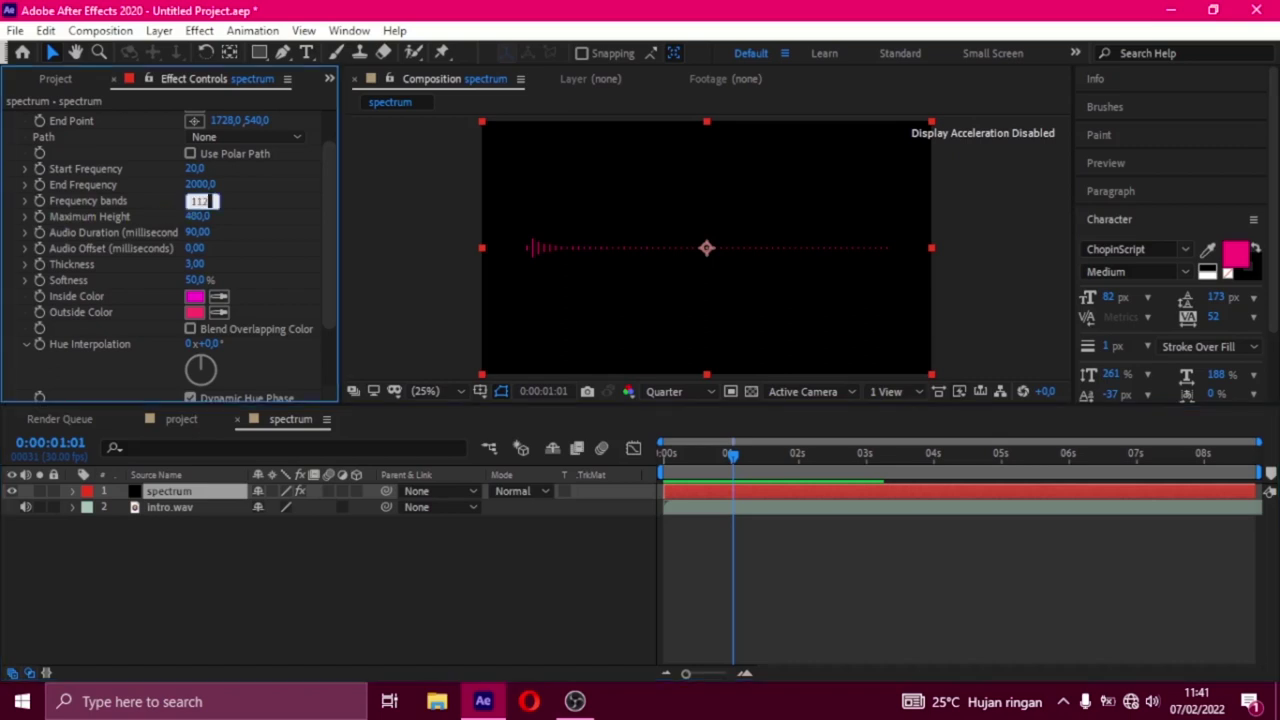
type("1")
type("200")
key("Return")
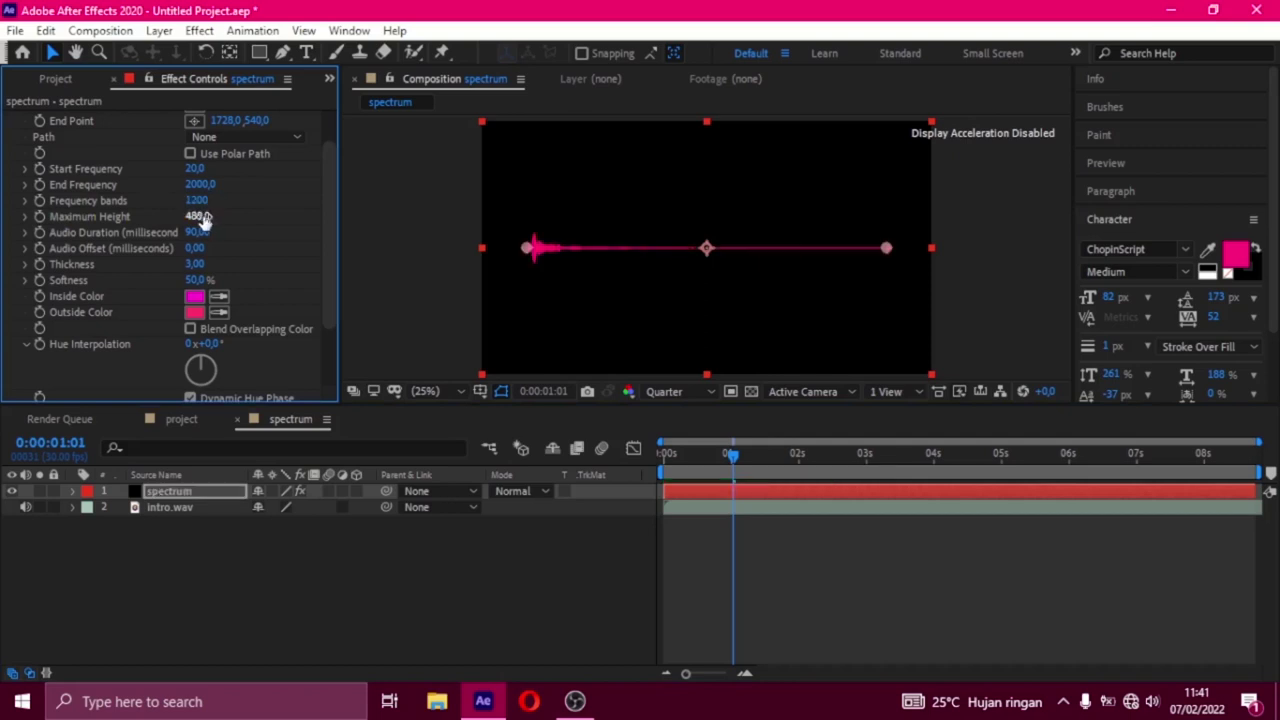
left_click(196, 216)
type("670")
key("Return")
left_click_drag(222, 218, 390, 223)
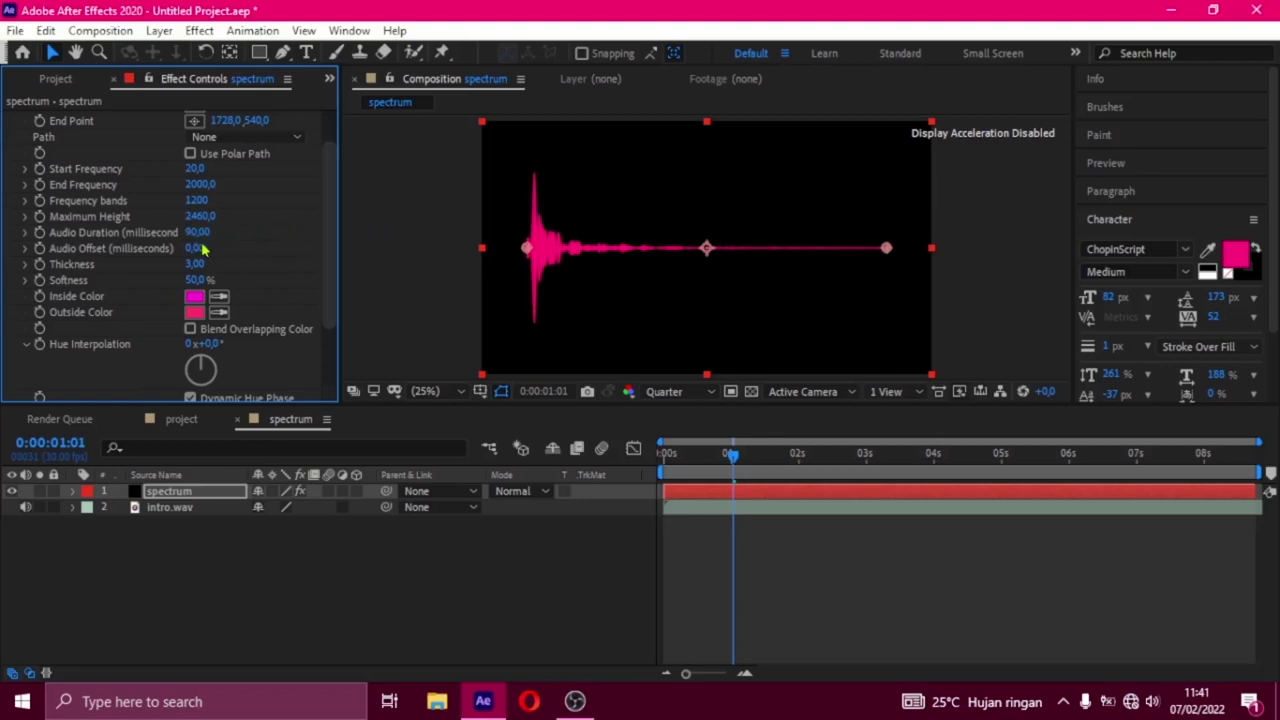
left_click_drag(197, 235, 200, 240)
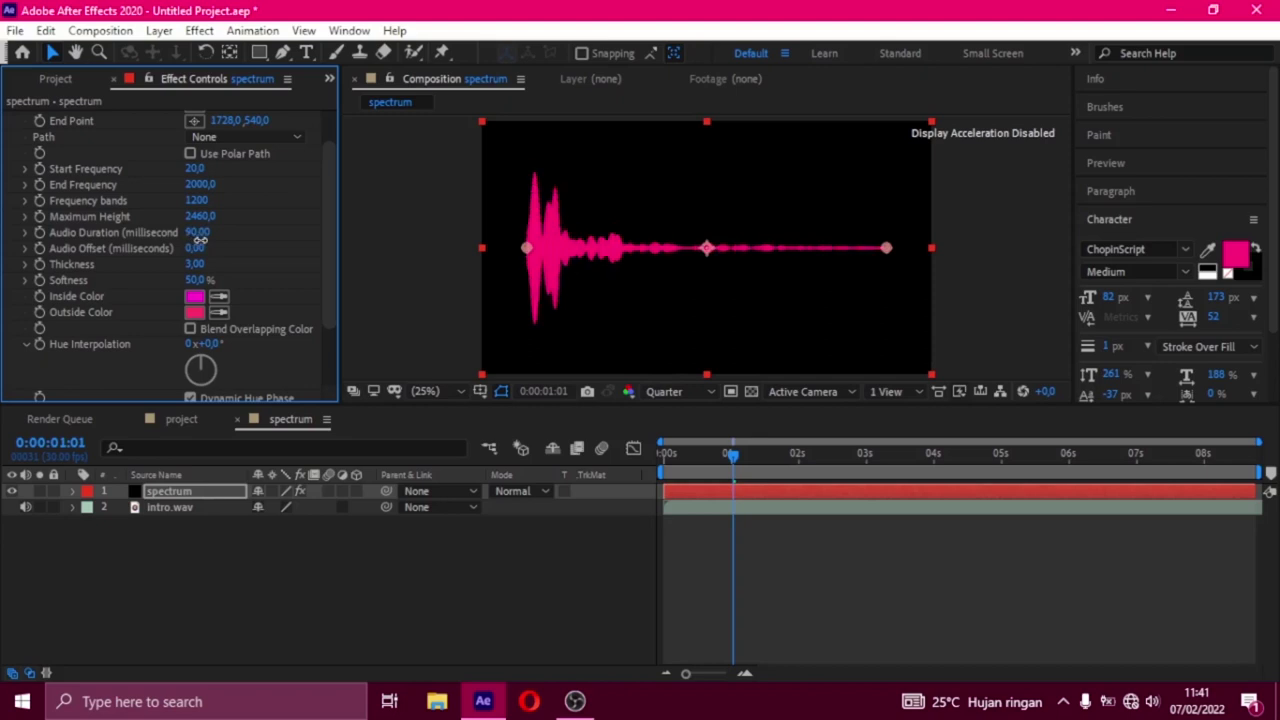
left_click_drag(200, 240, 200, 240)
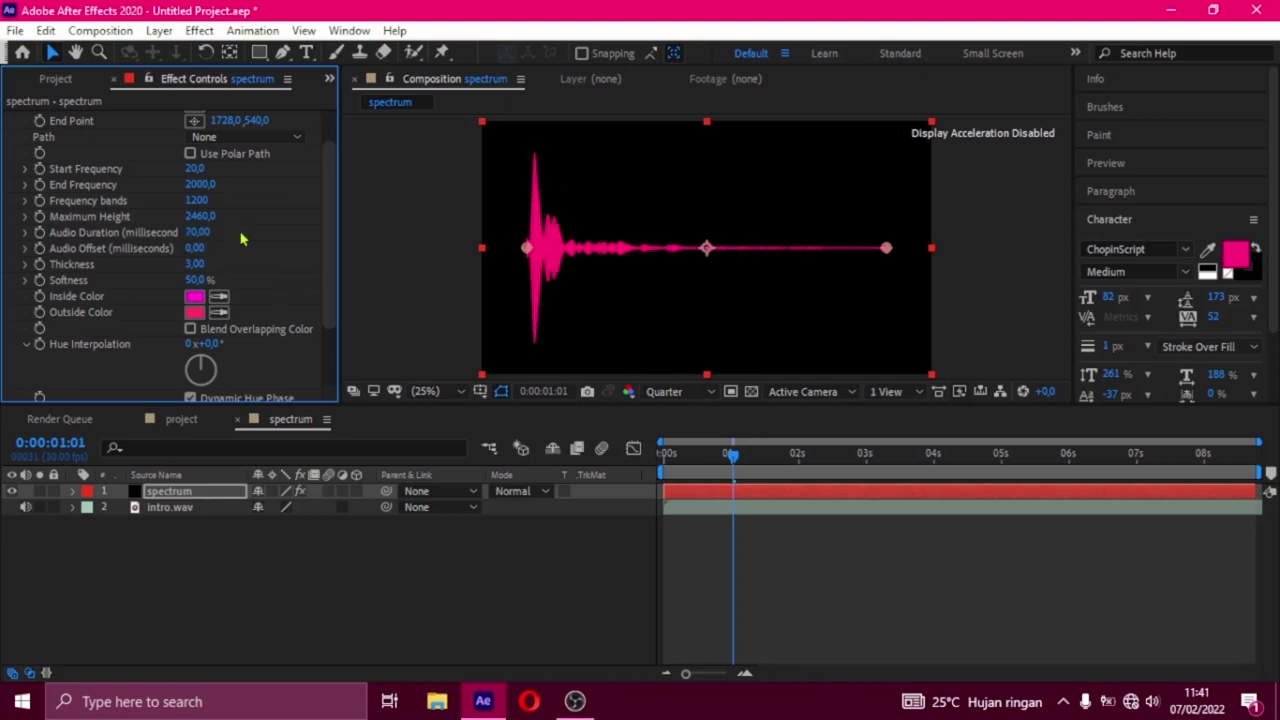
Switch Side Options to Side A for upward-only bars, then return to the start
scroll(257, 253, "down", 2)
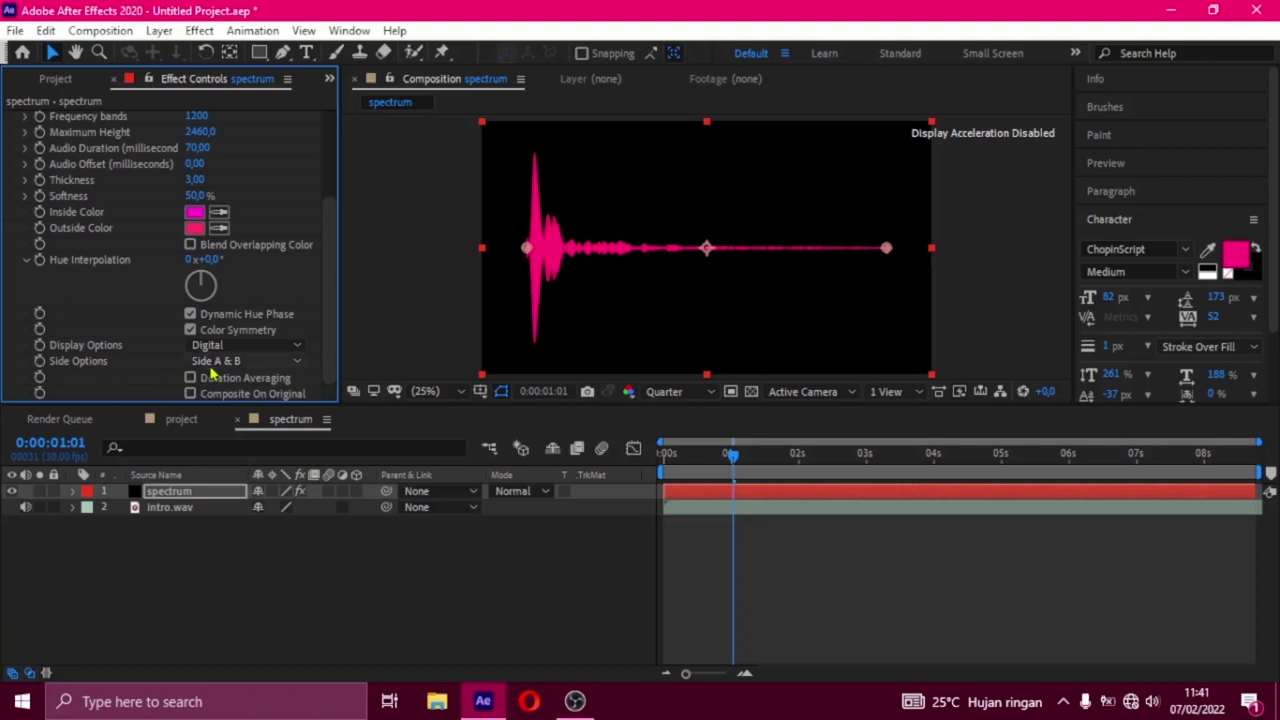
left_click(240, 360)
left_click(248, 377)
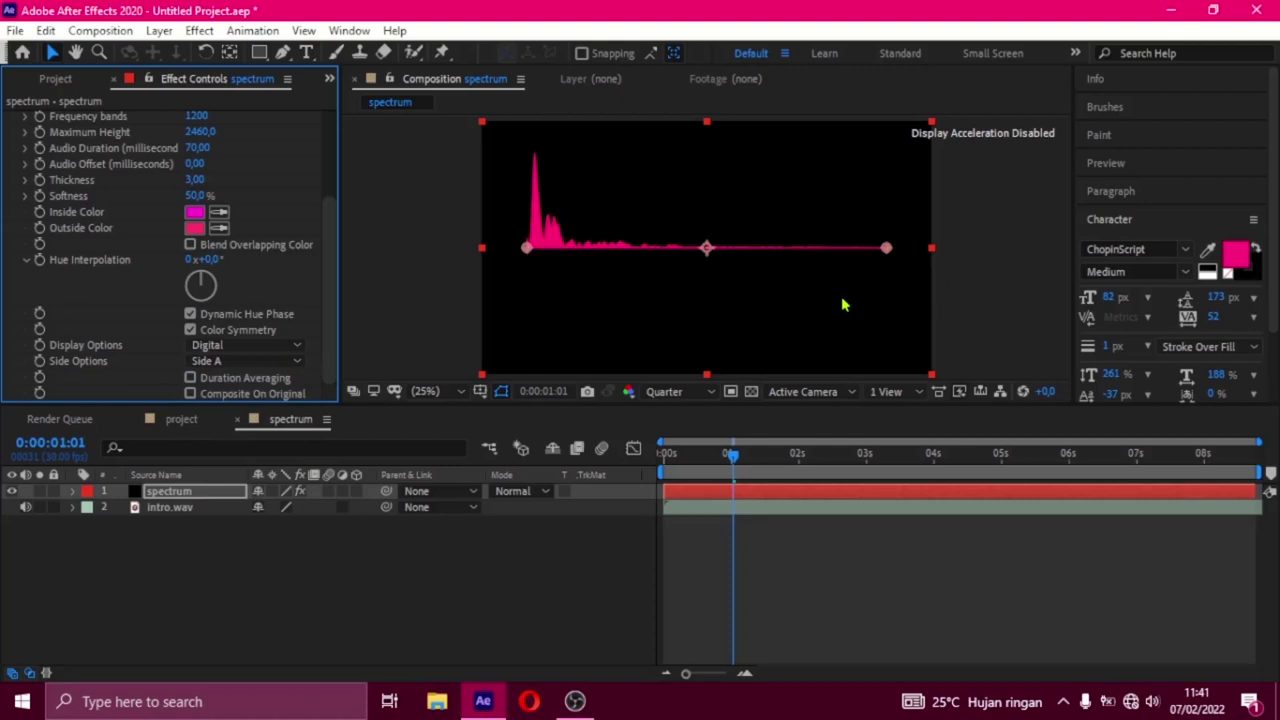
left_click(201, 587)
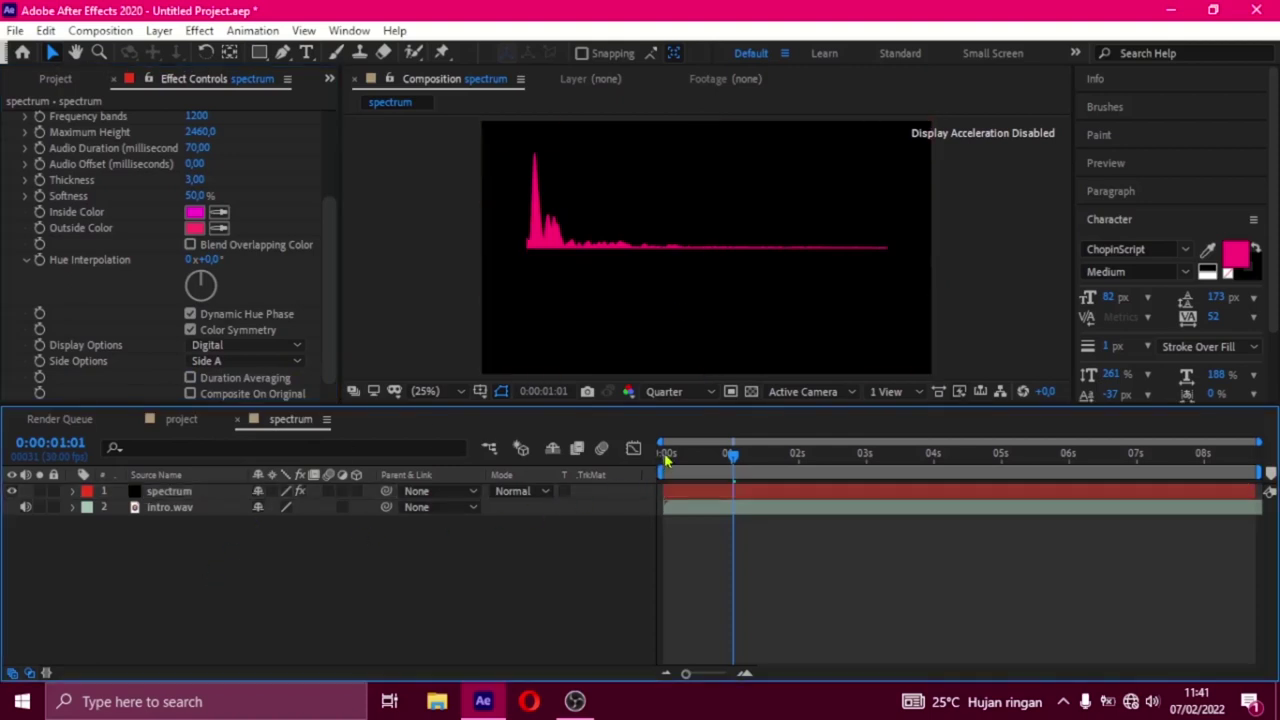
left_click(663, 455)
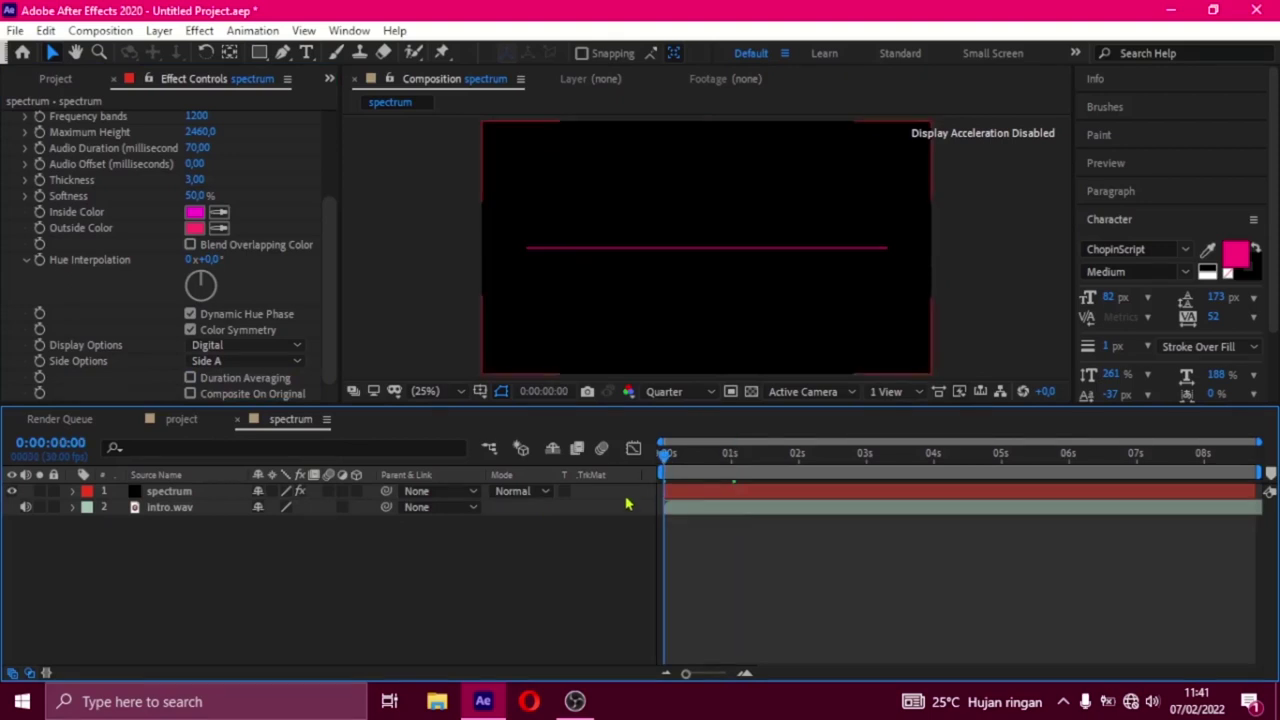
At 1 second, duplicate the spectrum layer and switch it to the Analog Dots style
left_click(735, 460)
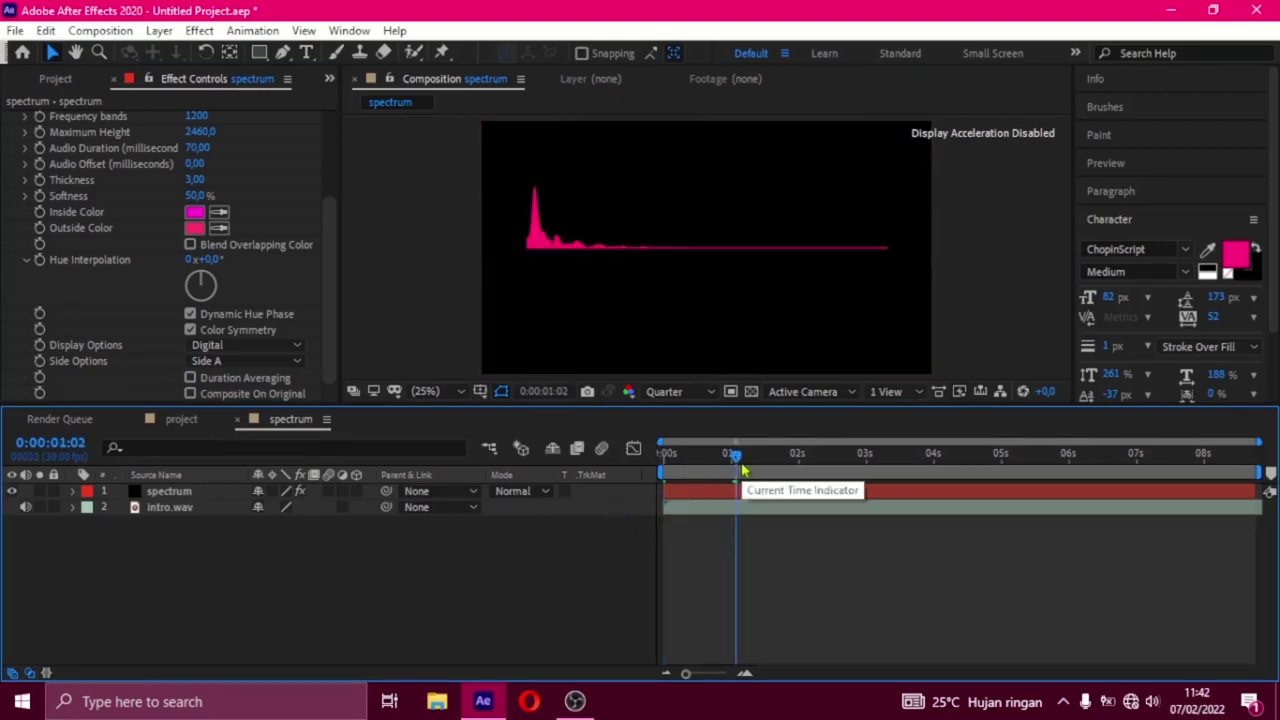
left_click(170, 492)
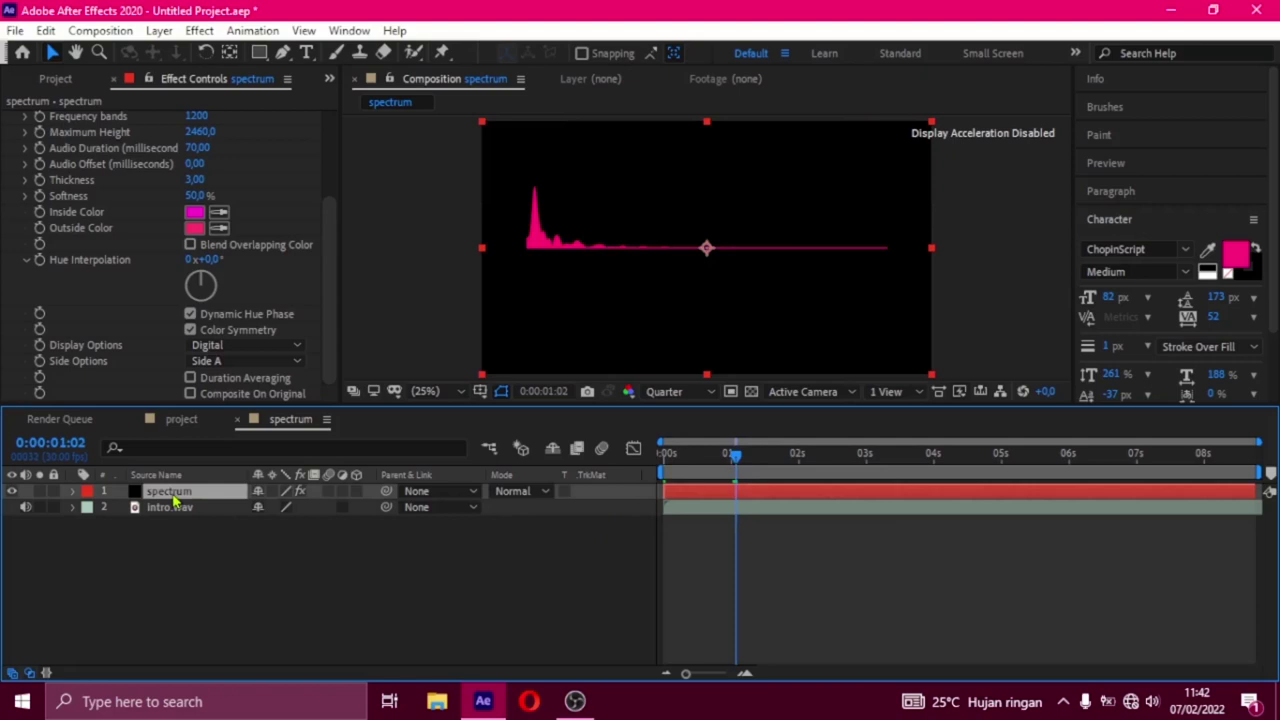
key("ctrl+d")
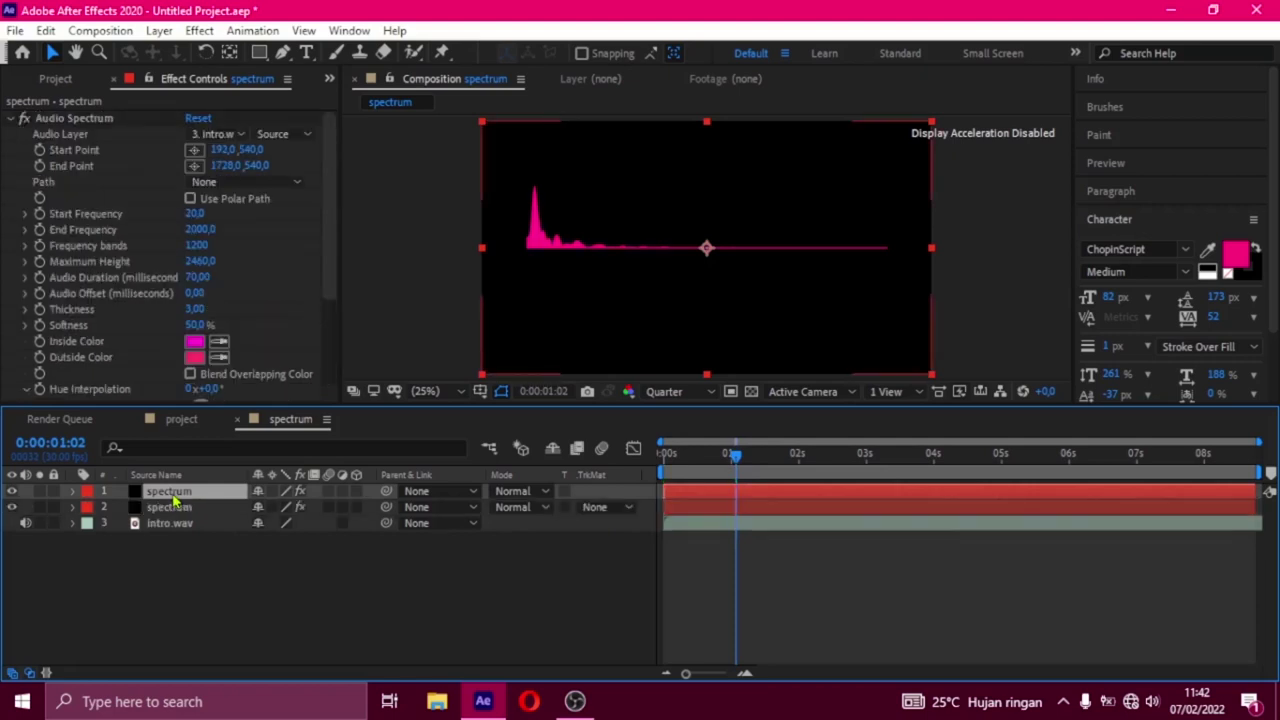
scroll(255, 234, "down", 3)
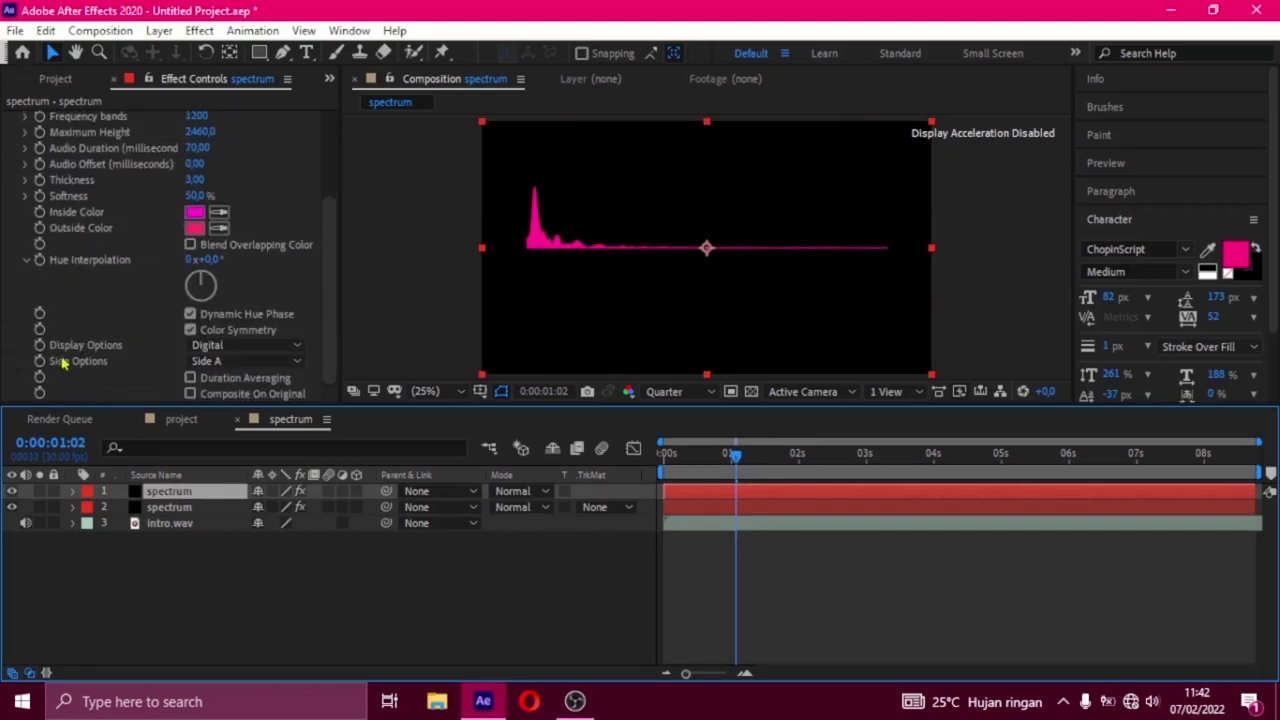
left_click(232, 347)
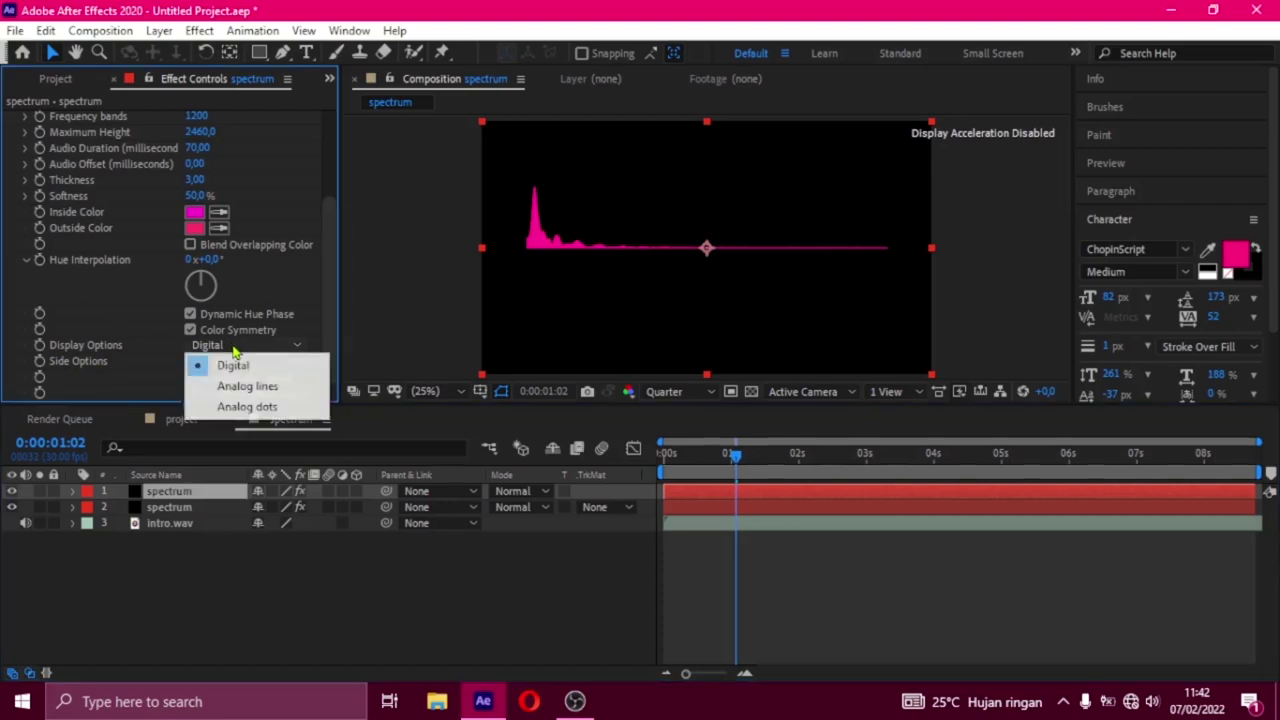
left_click(280, 408)
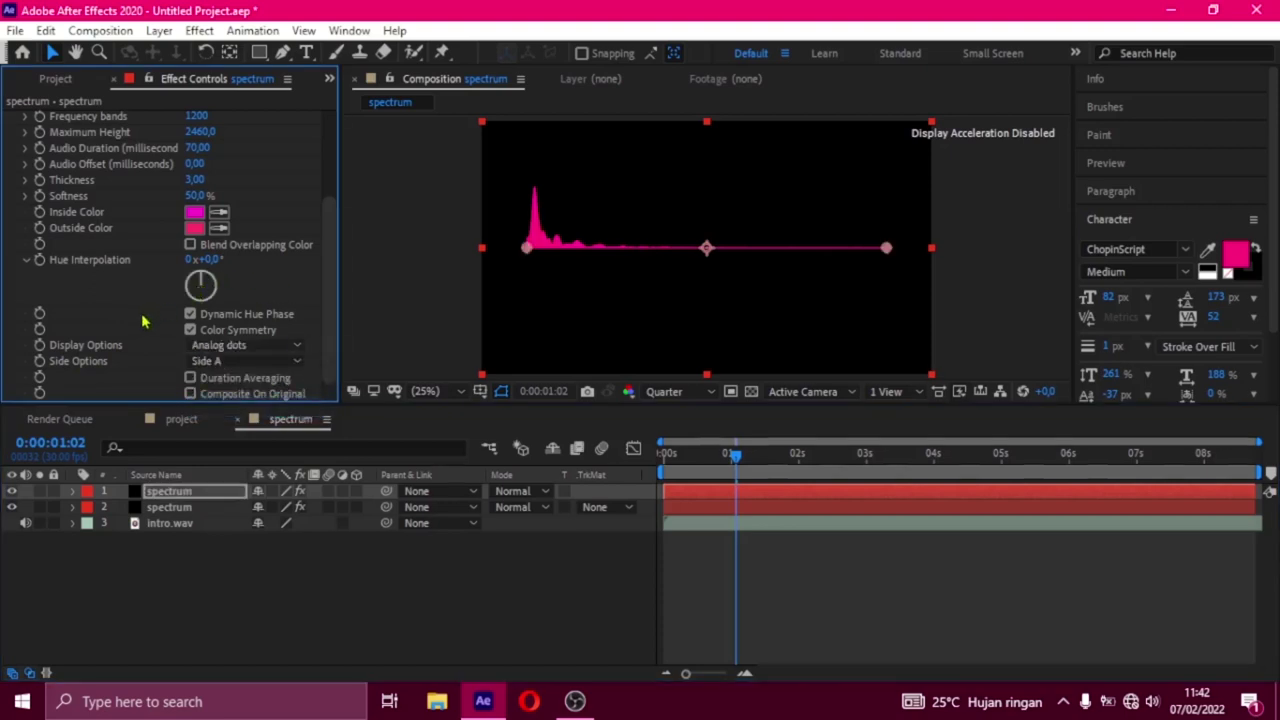
Set Frequency bands to 1200 and scrub Maximum Height up to 3070
scroll(143, 321, "up", 2)
scroll(143, 321, "up", 1)
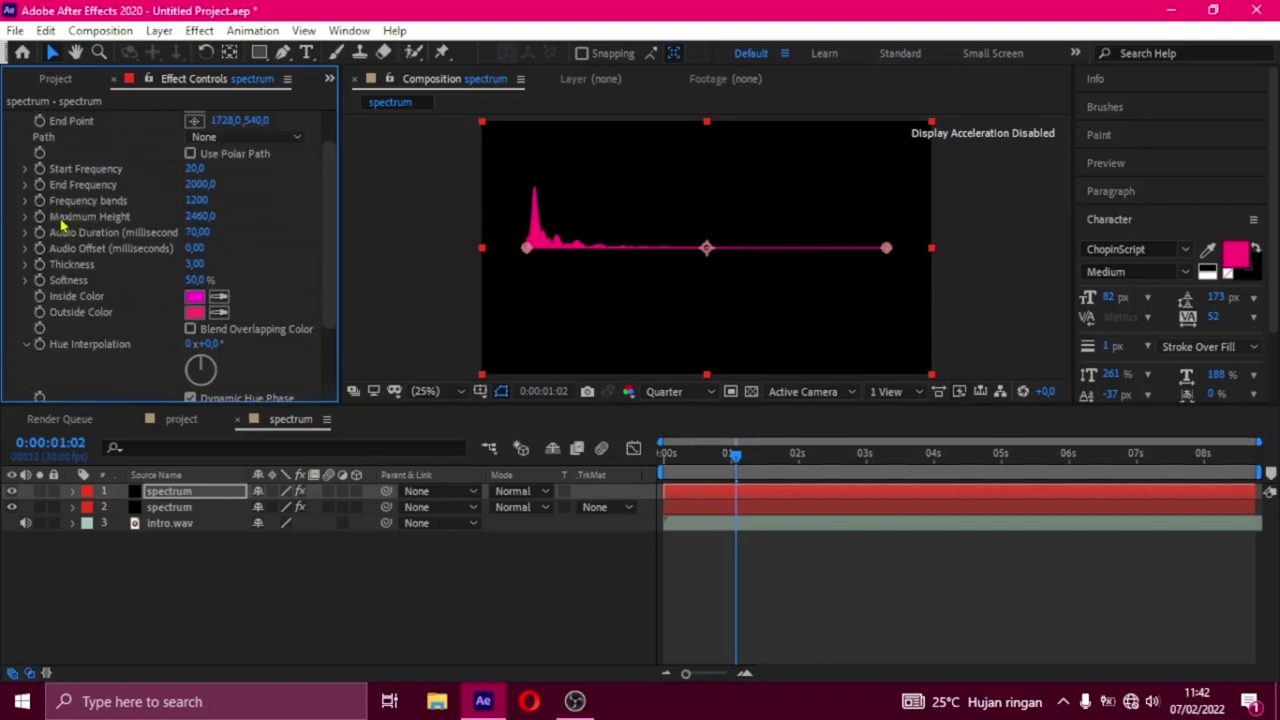
left_click_drag(190, 216, 216, 217)
scroll(533, 213, "up", 1)
scroll(484, 218, "up", 1)
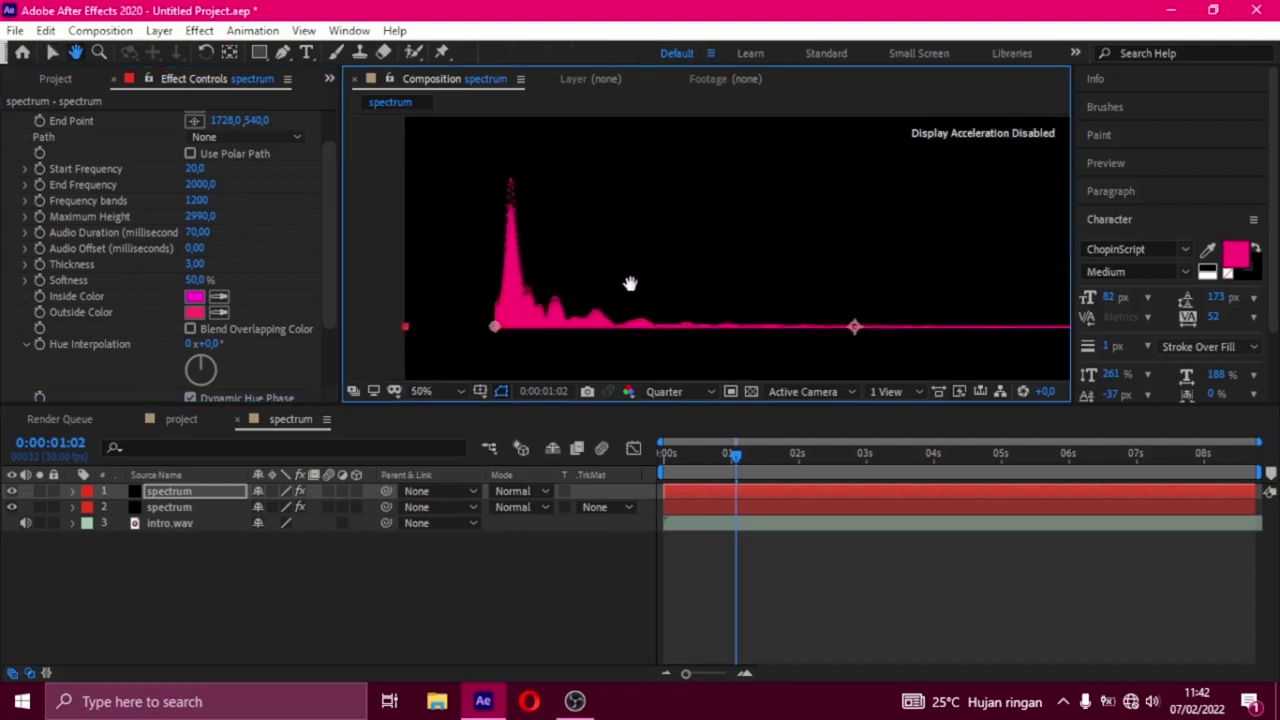
left_click(196, 201)
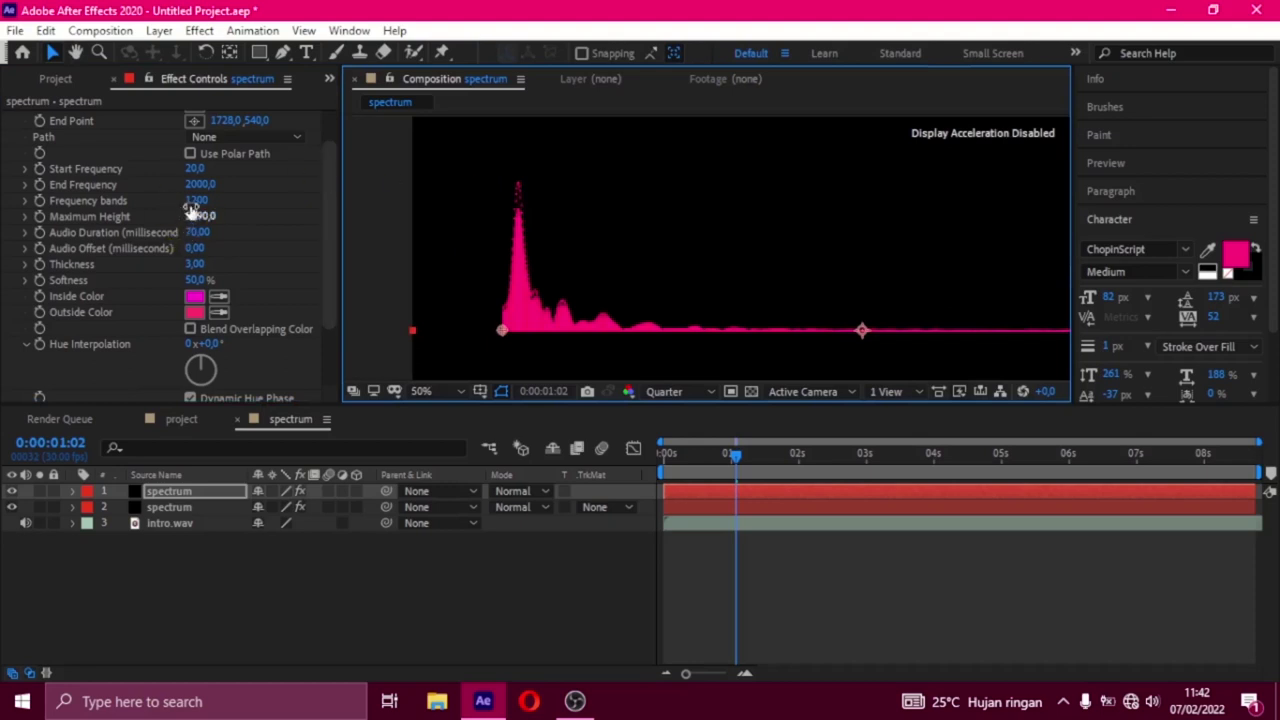
type("1200")
left_click(200, 216)
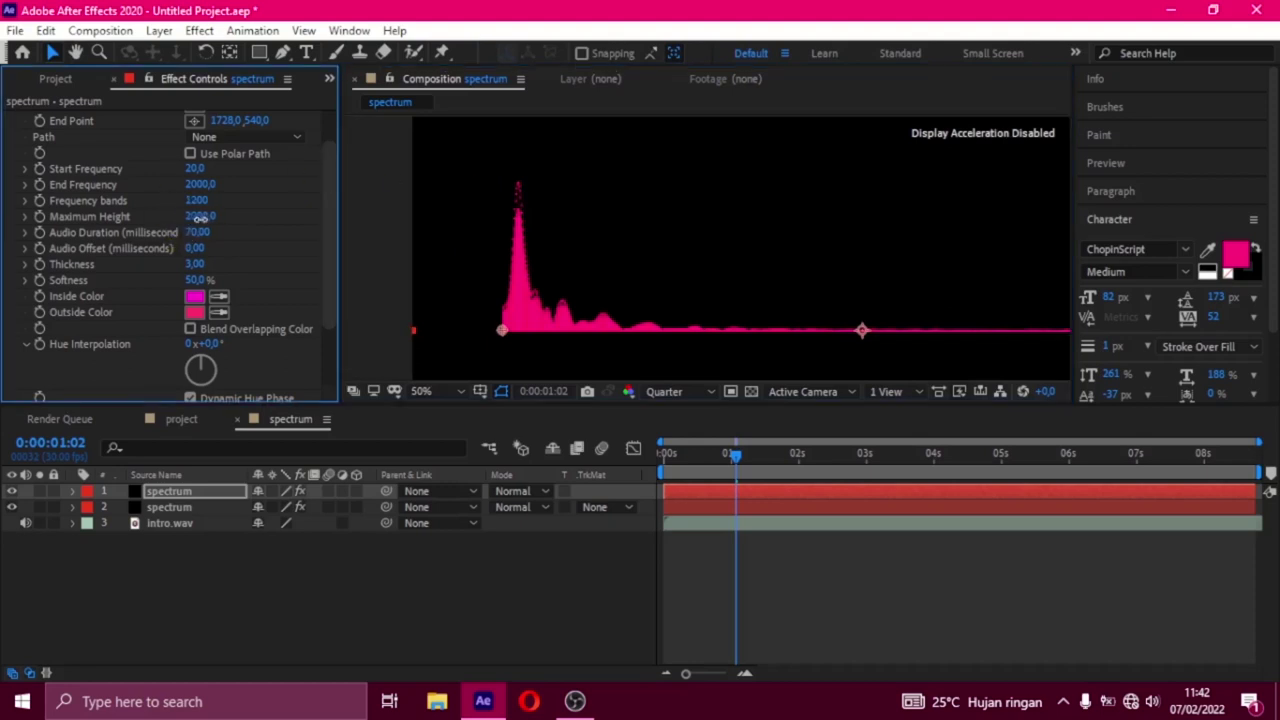
left_click_drag(205, 223, 211, 228)
Undo a trial Audio Duration change so it stays at 70, then deselect the layer
left_click_drag(197, 238, 190, 244)
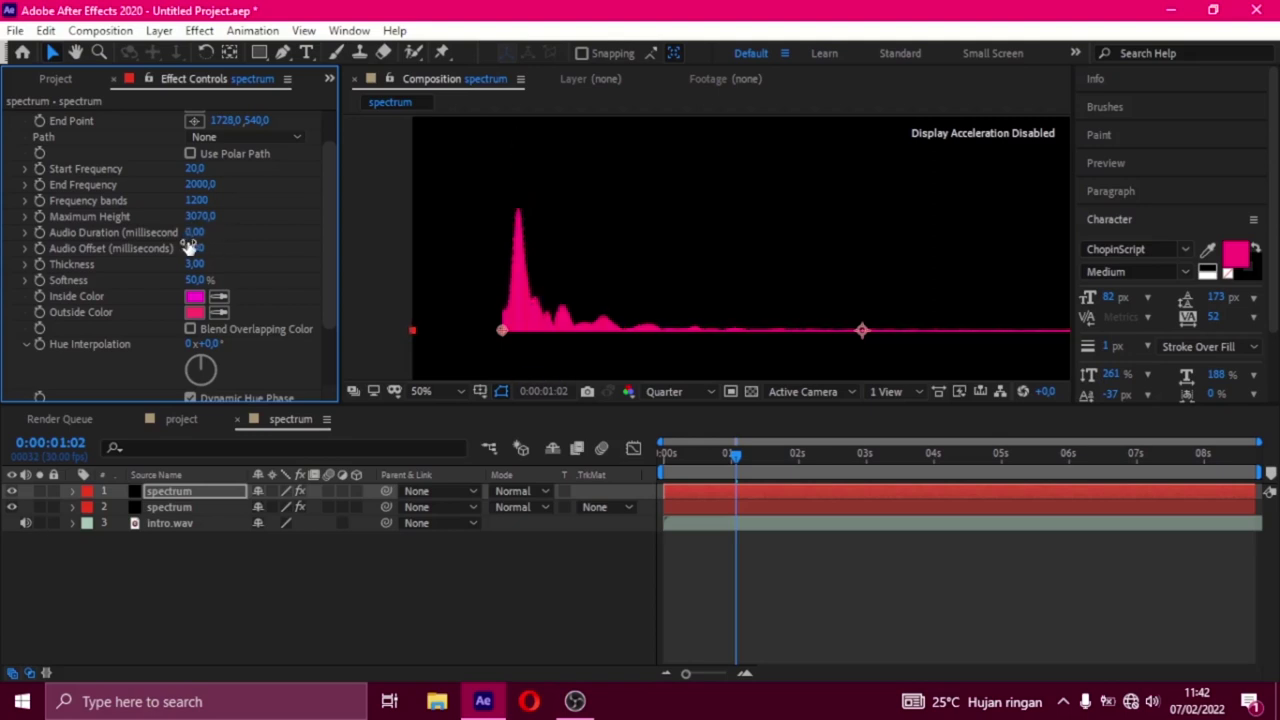
key("ctrl+z")
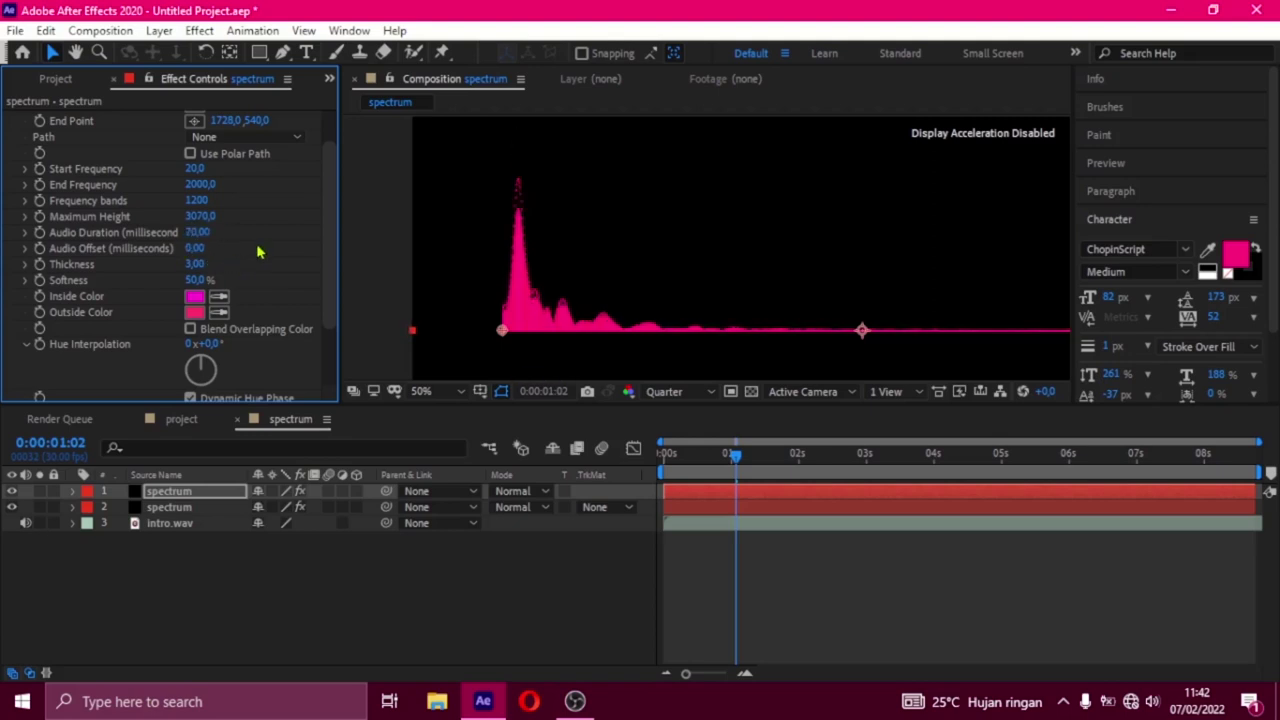
scroll(240, 253, "down", 3)
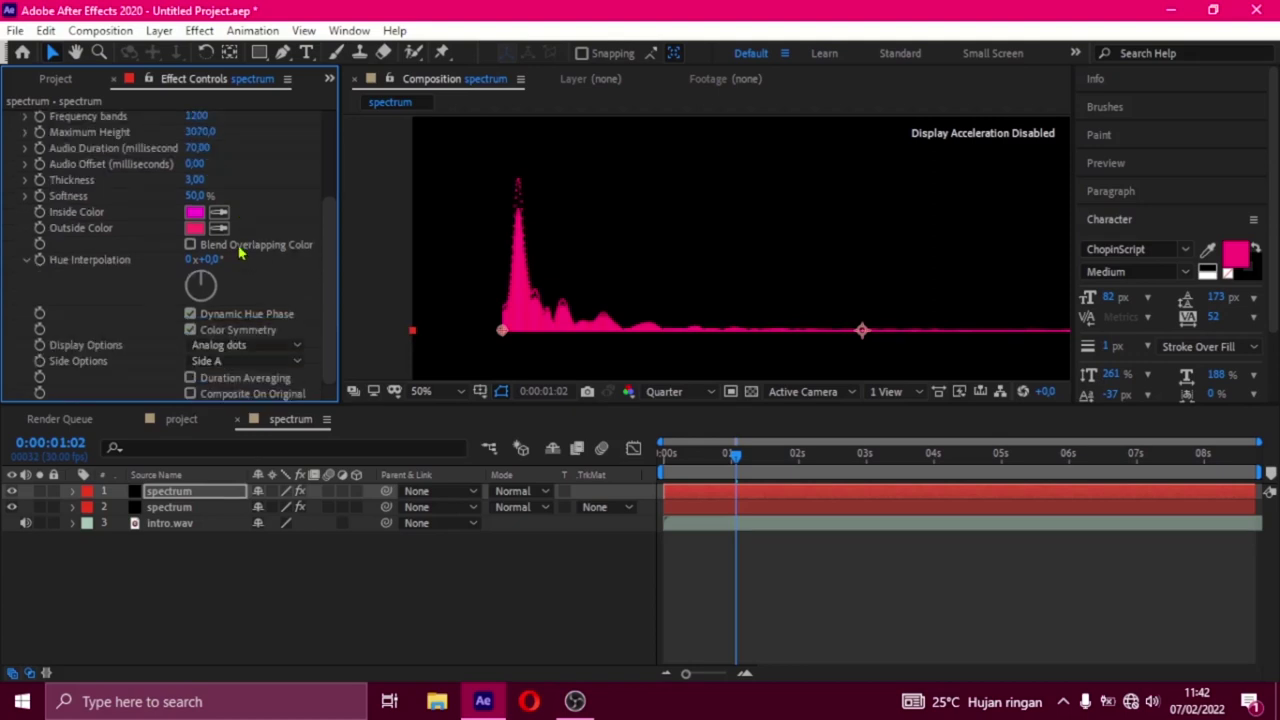
scroll(240, 253, "up", 5)
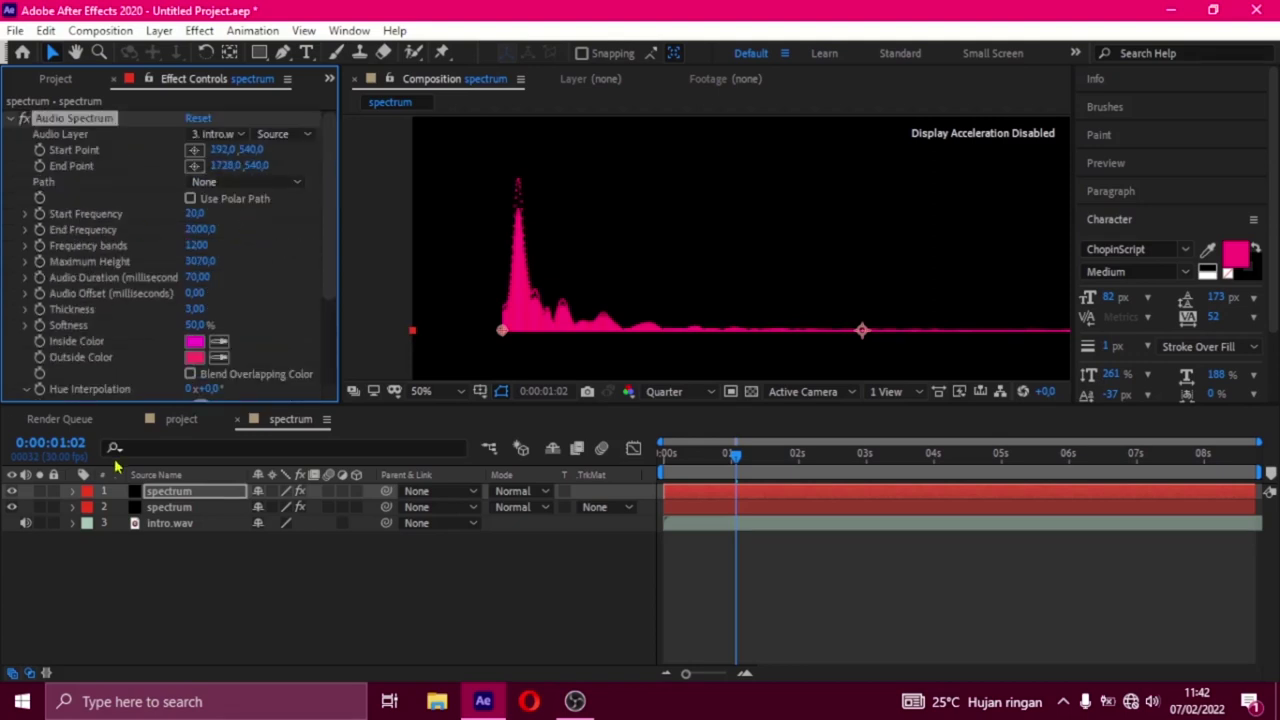
left_click(361, 540)
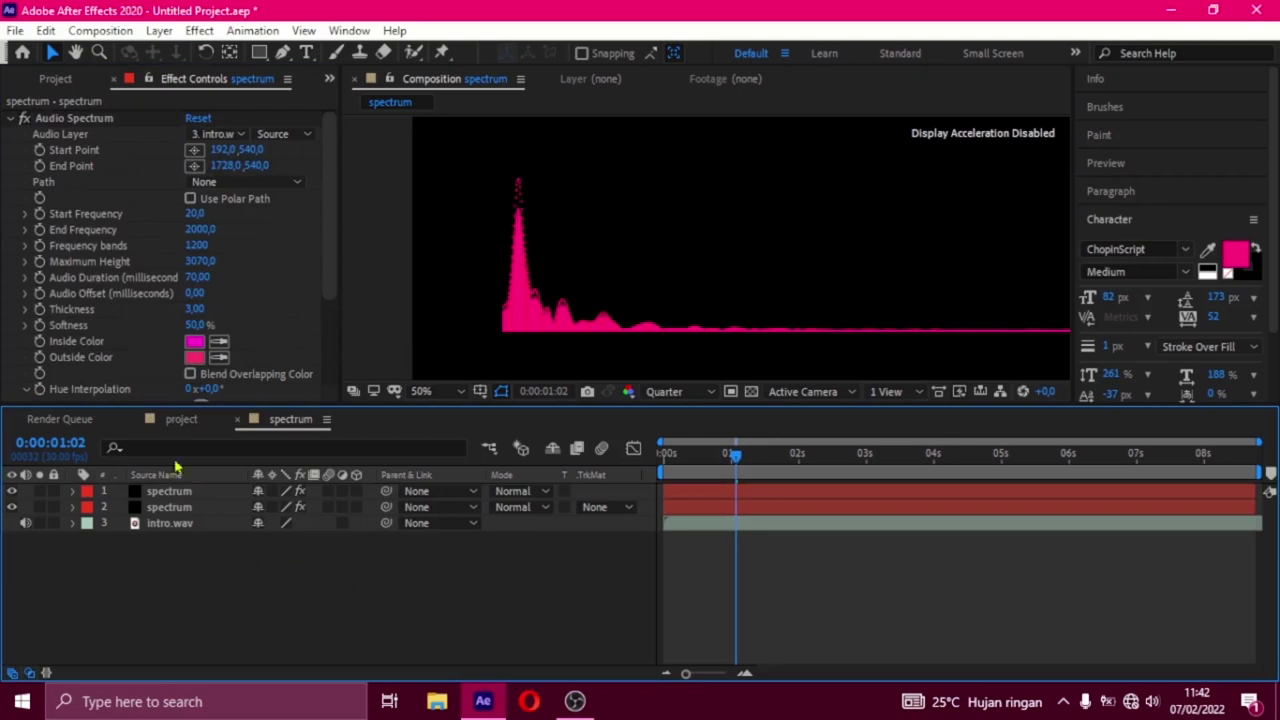
Drop the spectrum comp into the project comp as the top layer above Track Solid 1
left_click(180, 421)
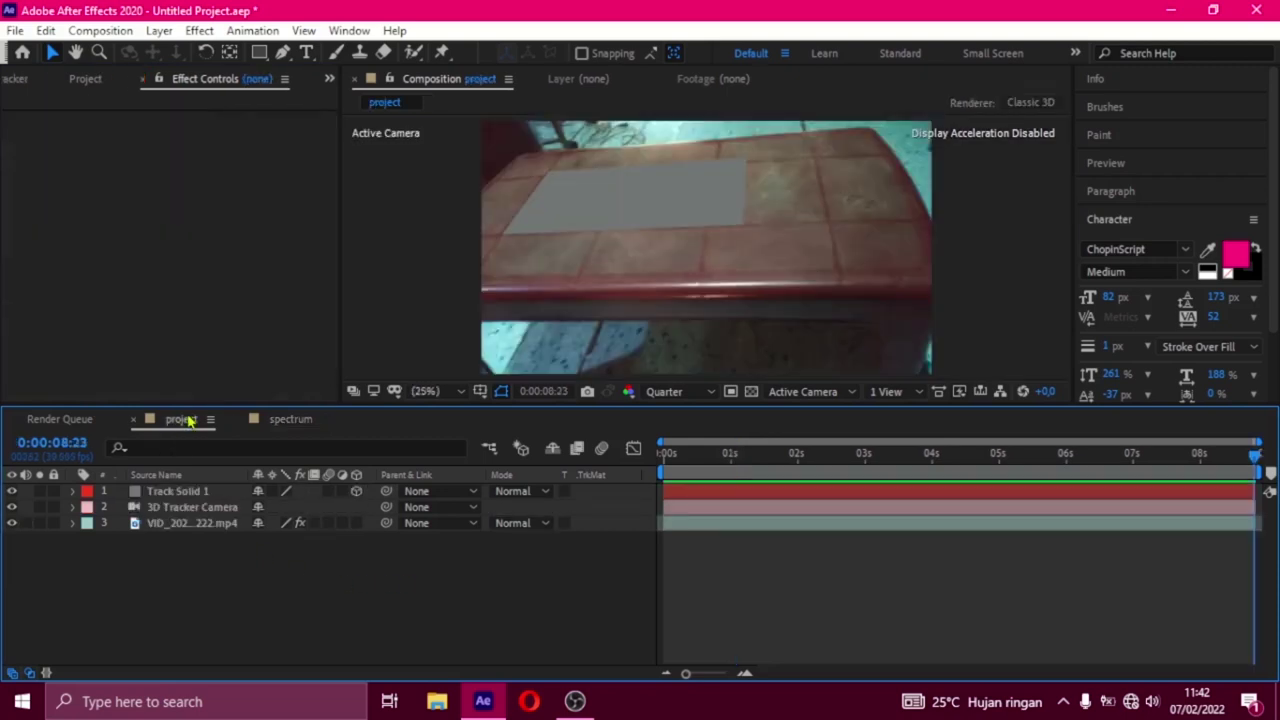
left_click(95, 84)
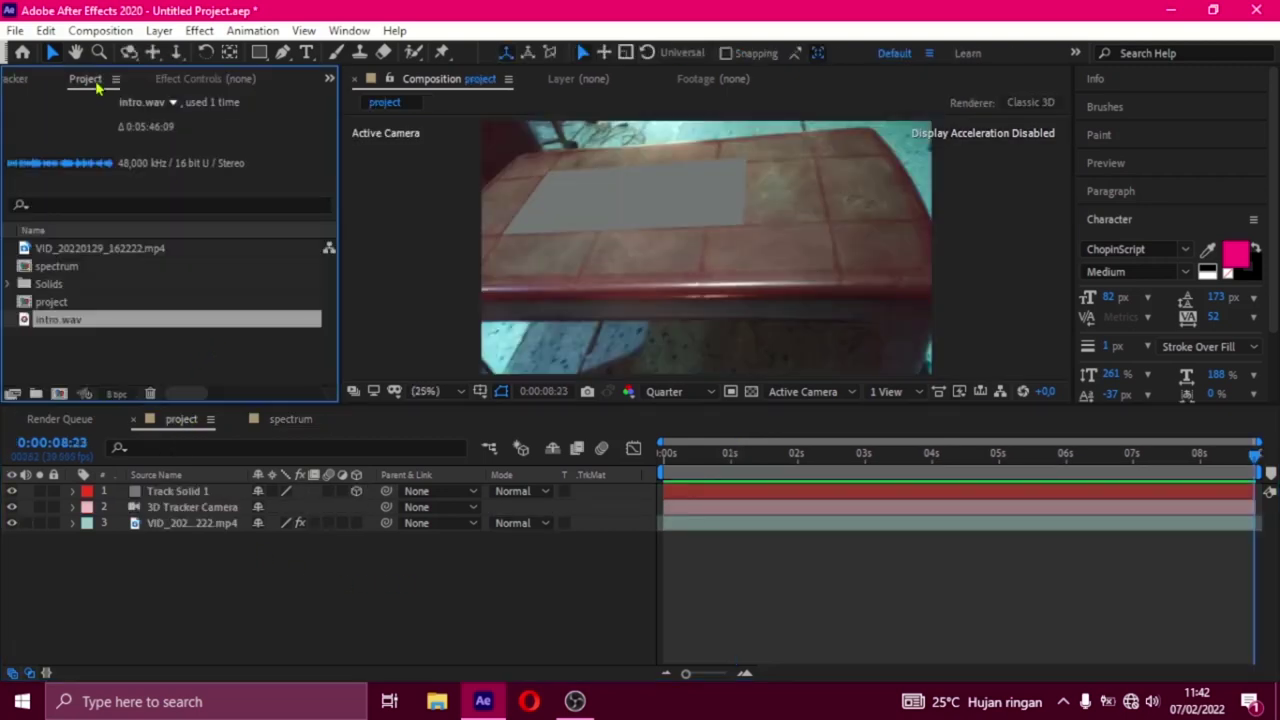
left_click(62, 272)
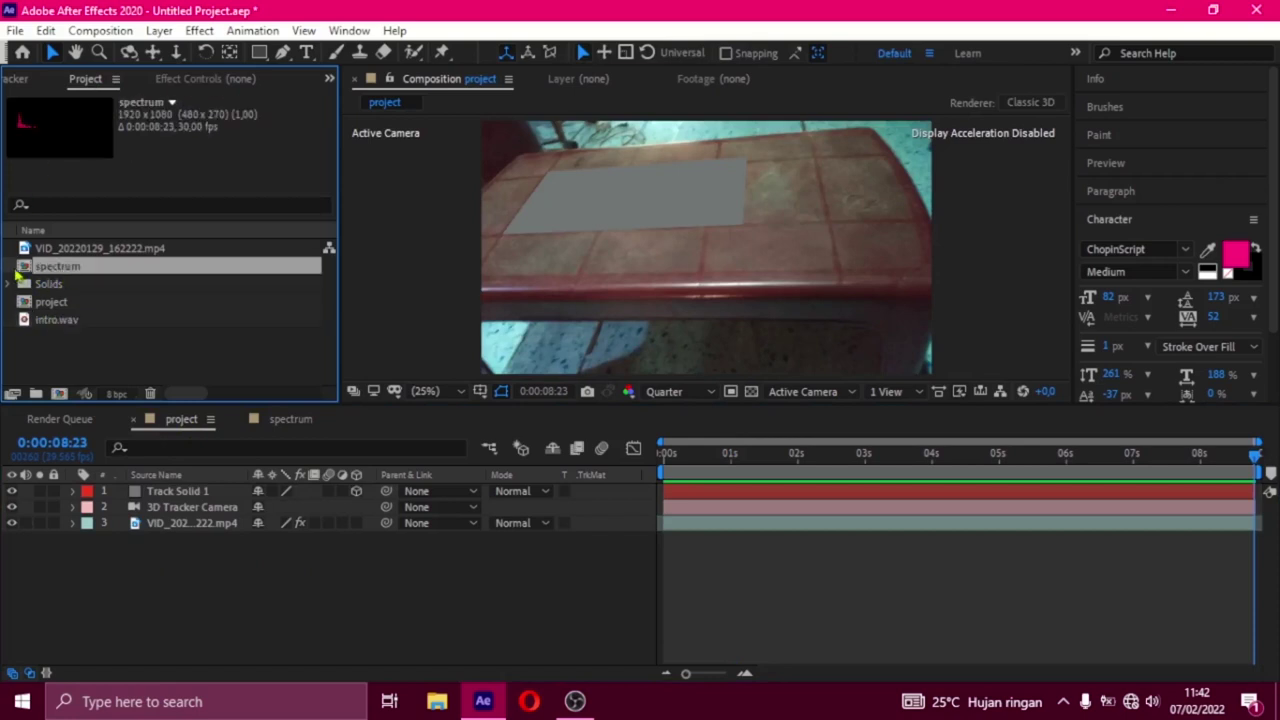
mouse_move(25, 272)
left_mouse_down()
mouse_move(110, 447)
mouse_move(87, 492)
left_mouse_up()
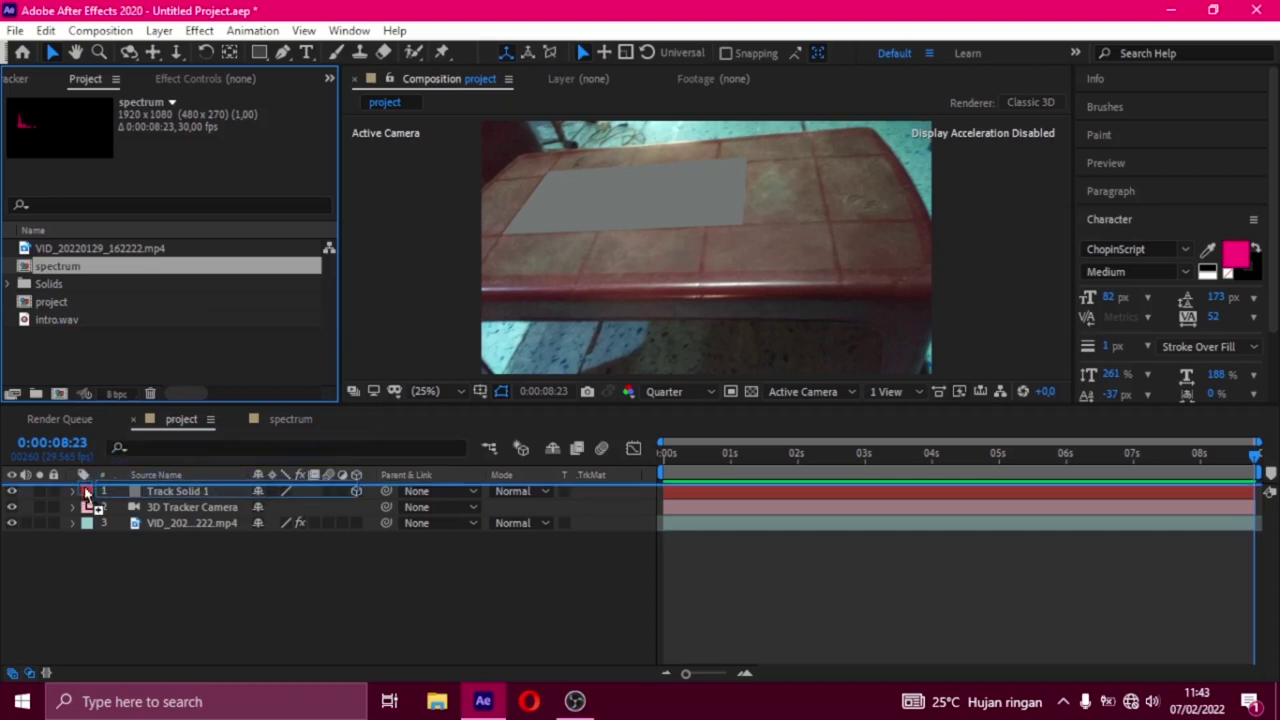
left_click_drag(87, 492, 88, 493)
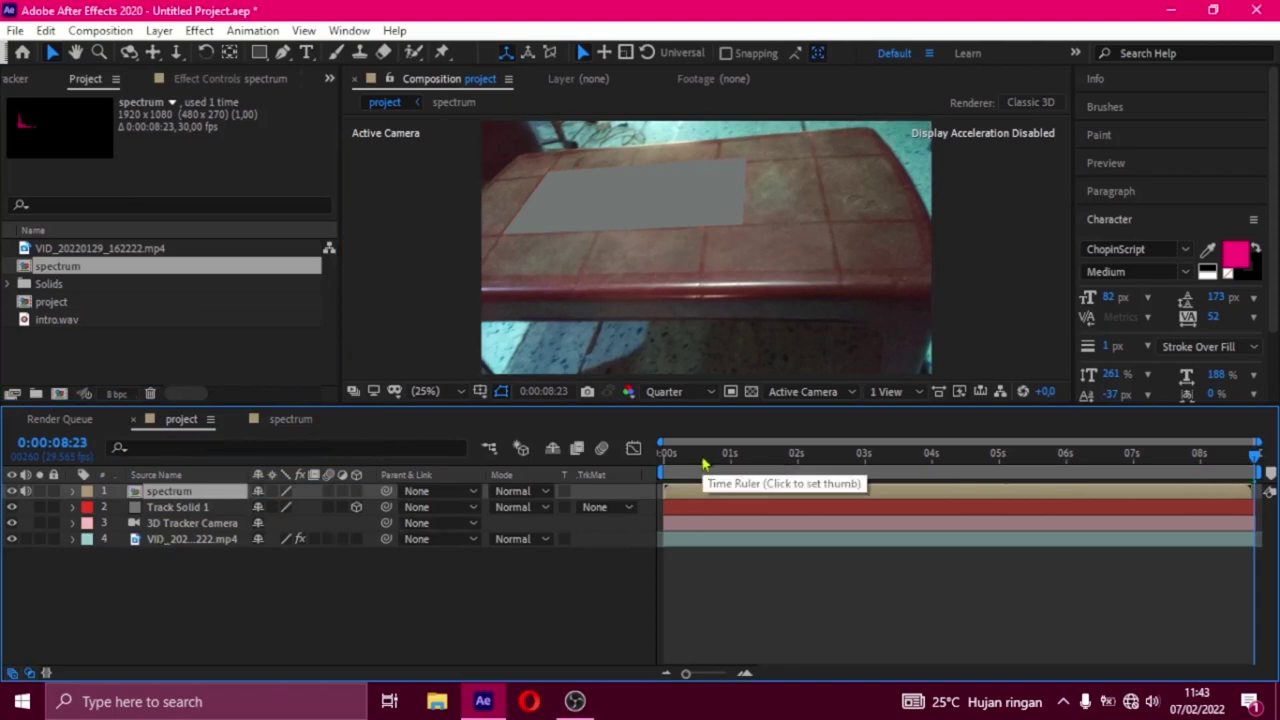
left_click(703, 458)
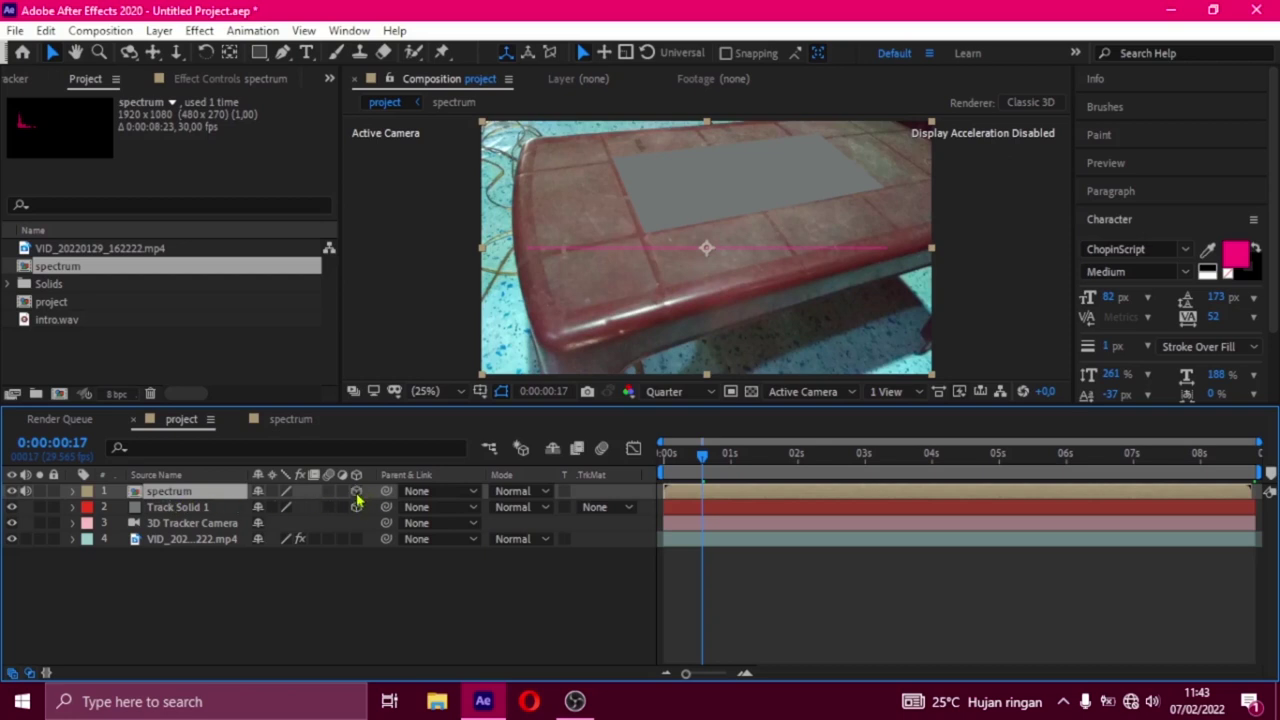
Make spectrum a 3D layer, then move, rotate and narrow it onto the grey tracked solid
left_click(356, 491)
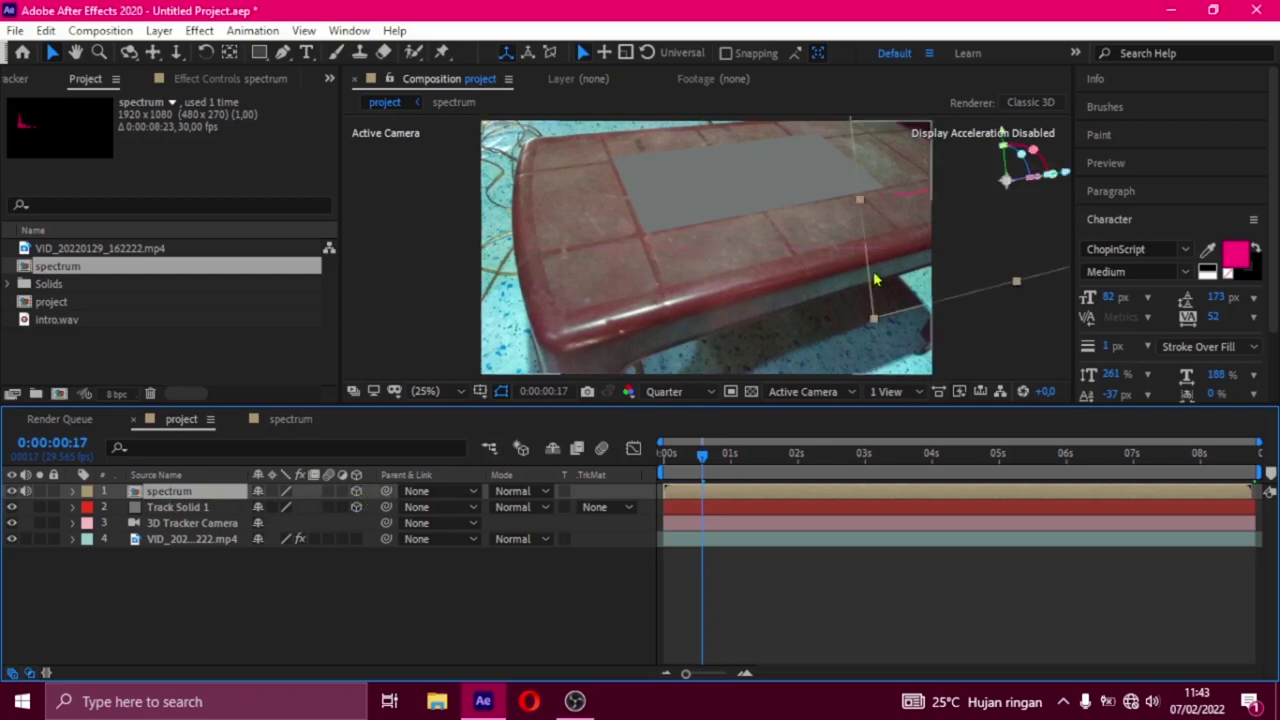
mouse_move(875, 207)
left_mouse_down()
mouse_move(683, 230)
mouse_move(622, 193)
left_mouse_up()
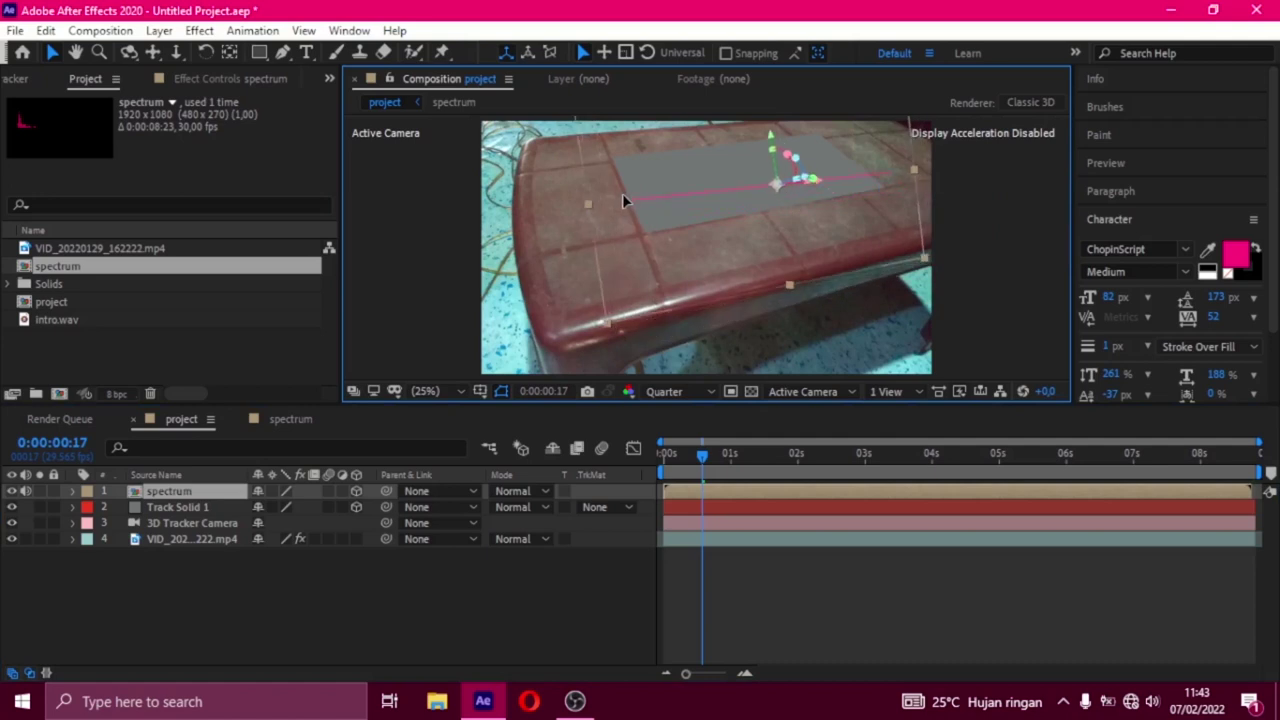
left_click(733, 462)
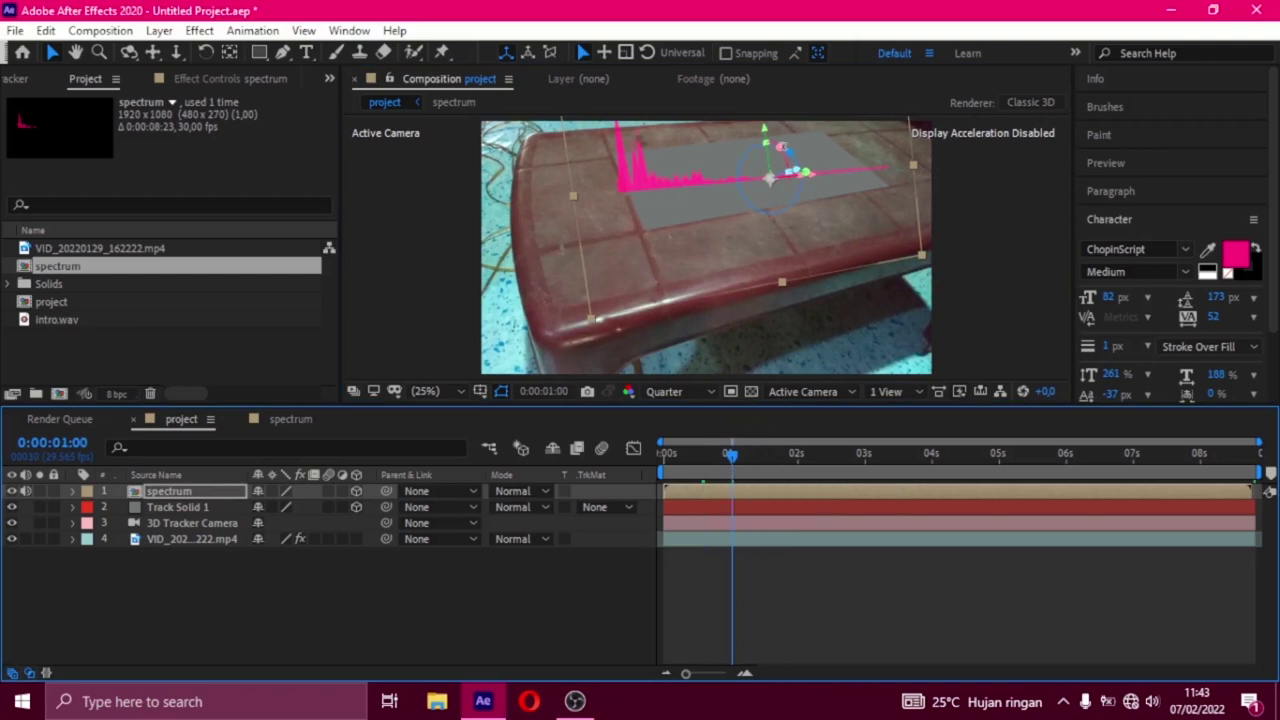
left_click_drag(785, 188, 787, 171)
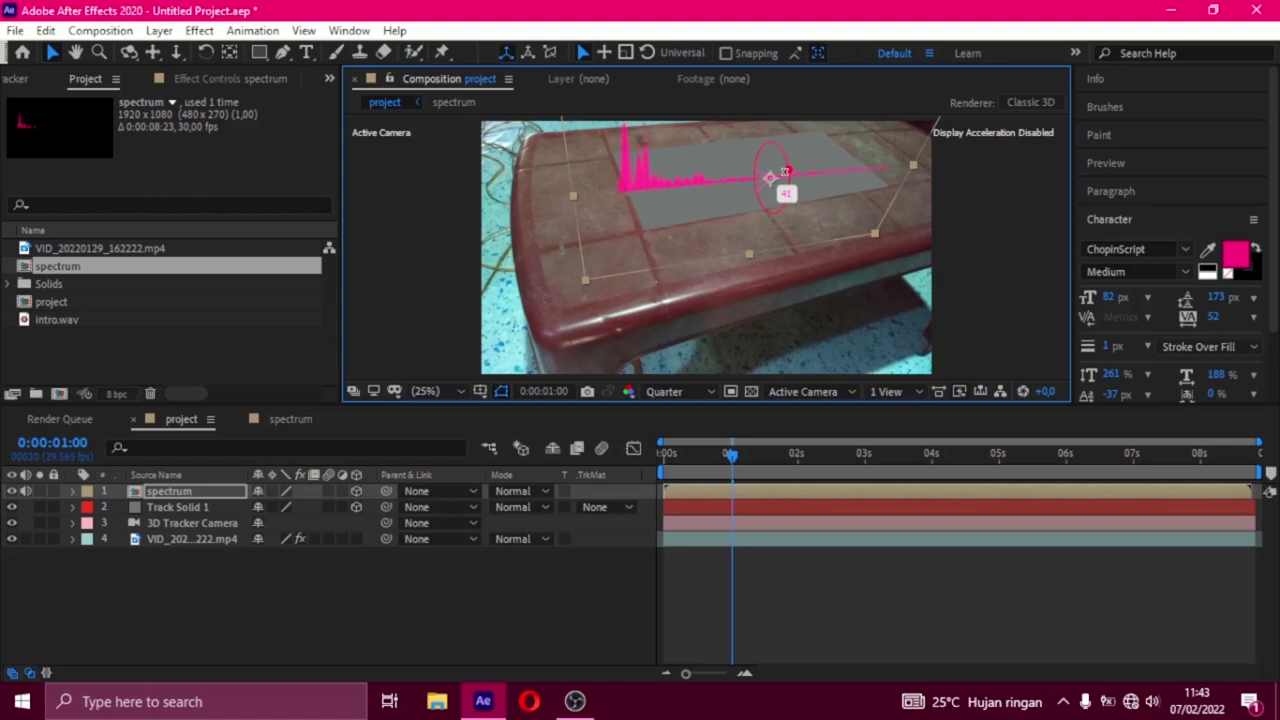
left_click_drag(786, 172, 786, 169)
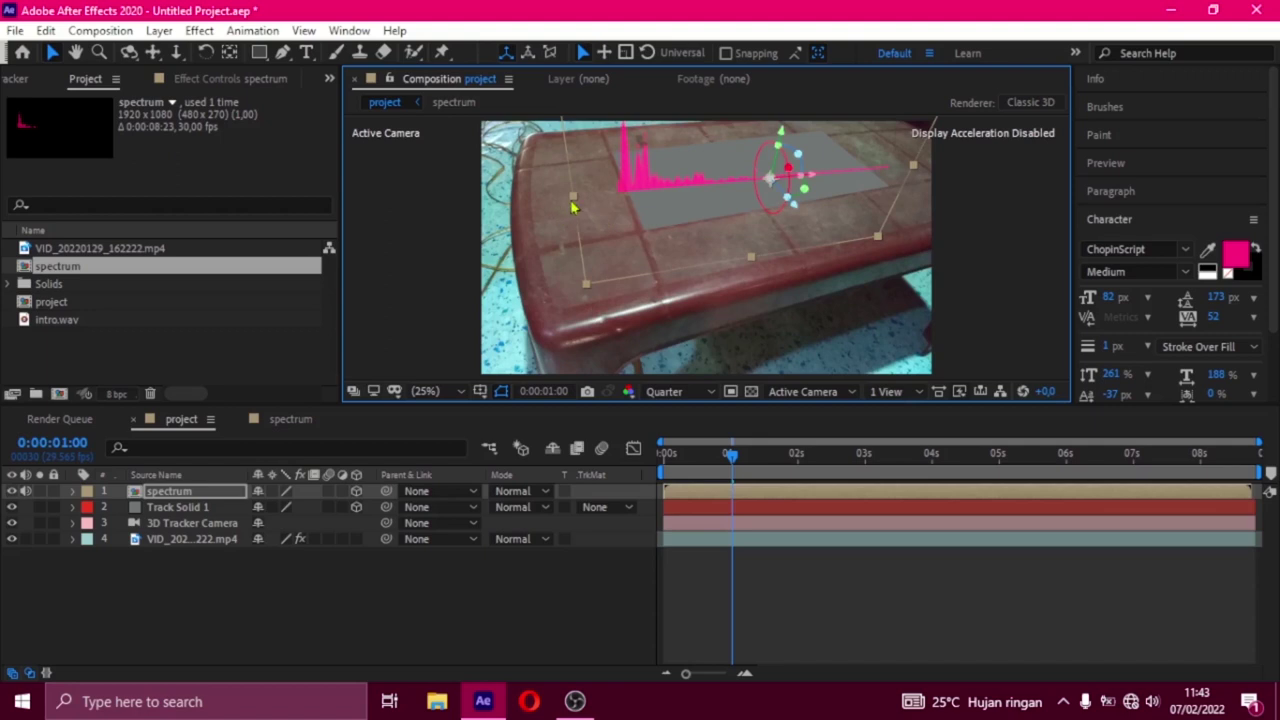
left_click_drag(574, 204, 619, 205)
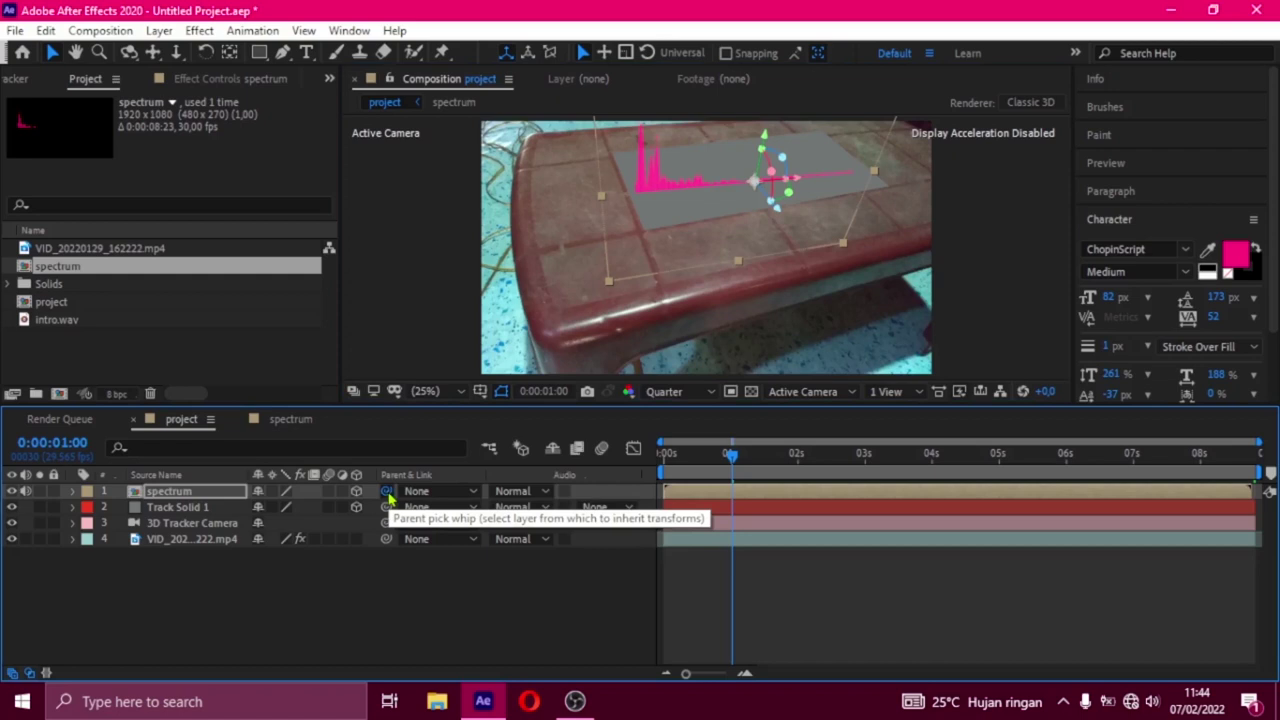
Parent spectrum to Track Solid 1, realign its rotation and width, and preview from the start
left_click_drag(386, 493, 178, 512)
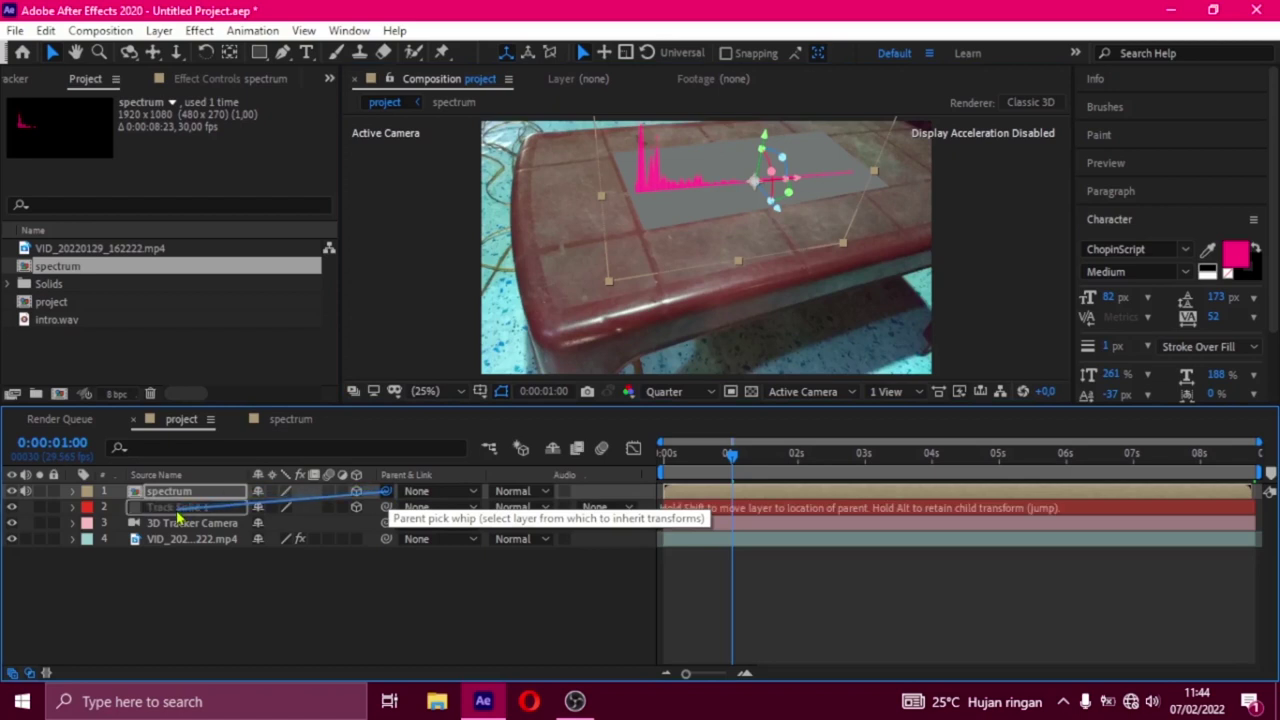
left_click_drag(177, 514, 177, 510)
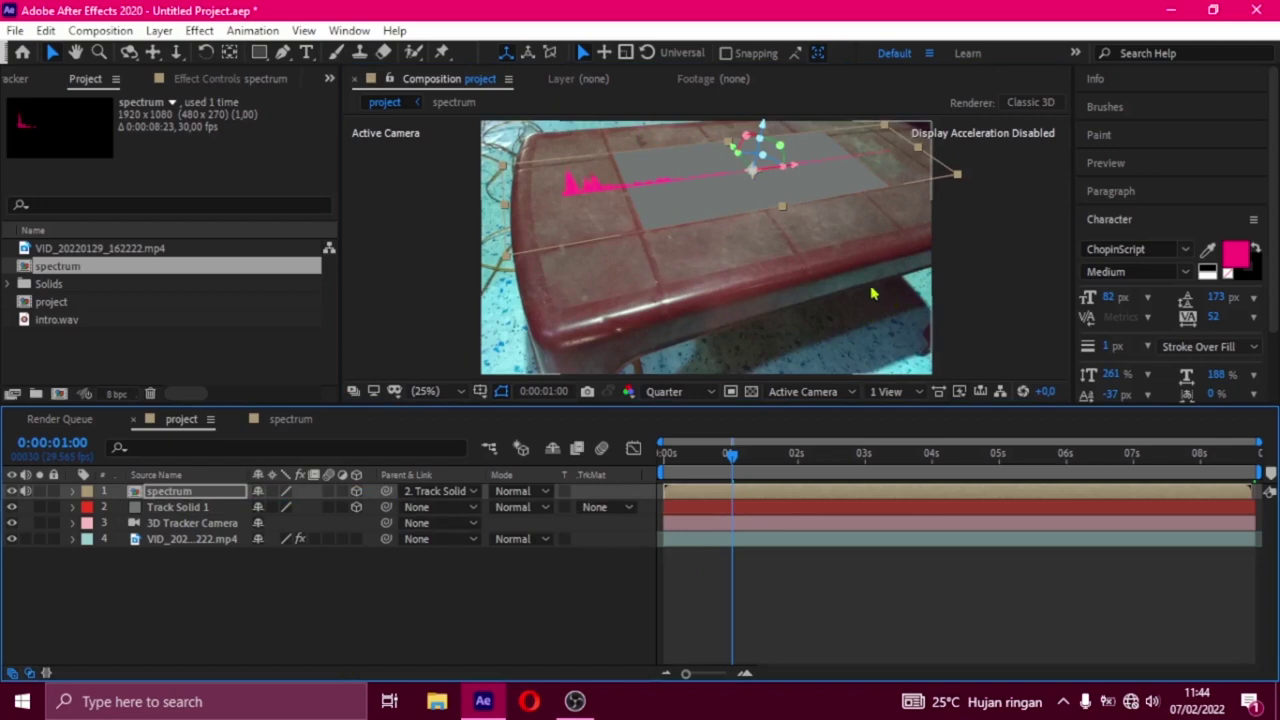
left_click_drag(748, 134, 754, 168)
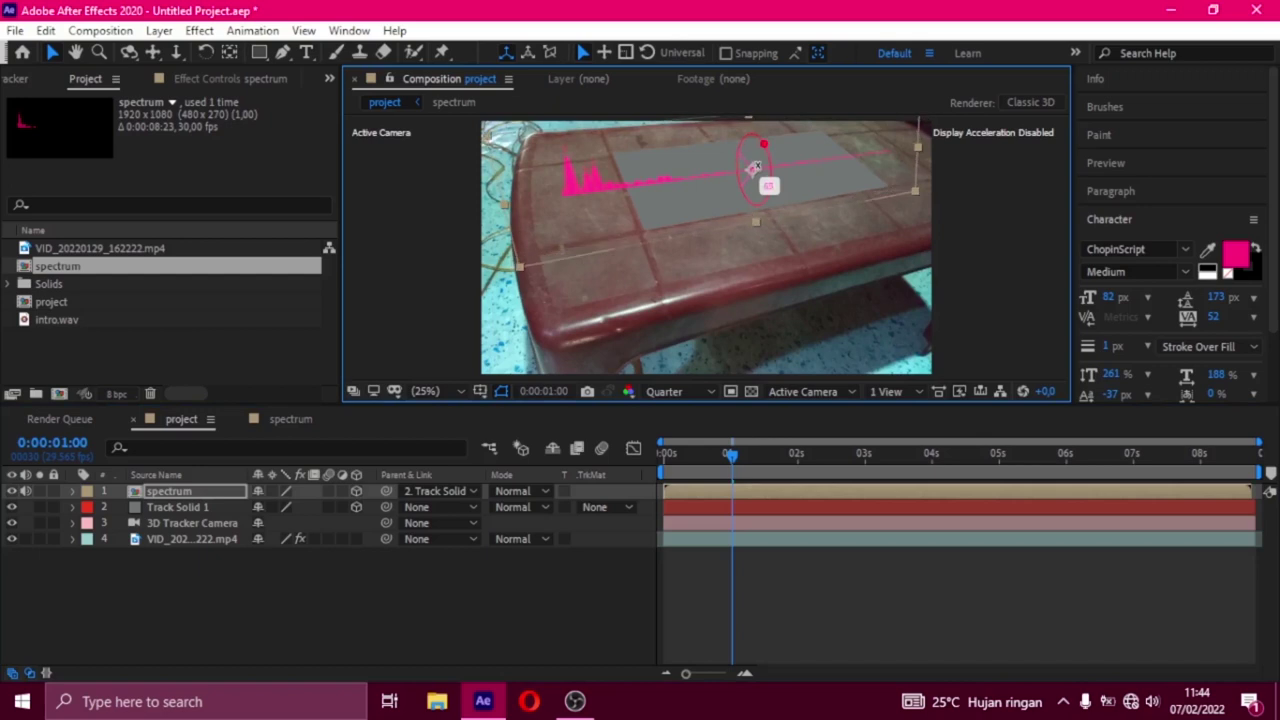
left_click_drag(754, 168, 756, 170)
left_click_drag(532, 212, 617, 212)
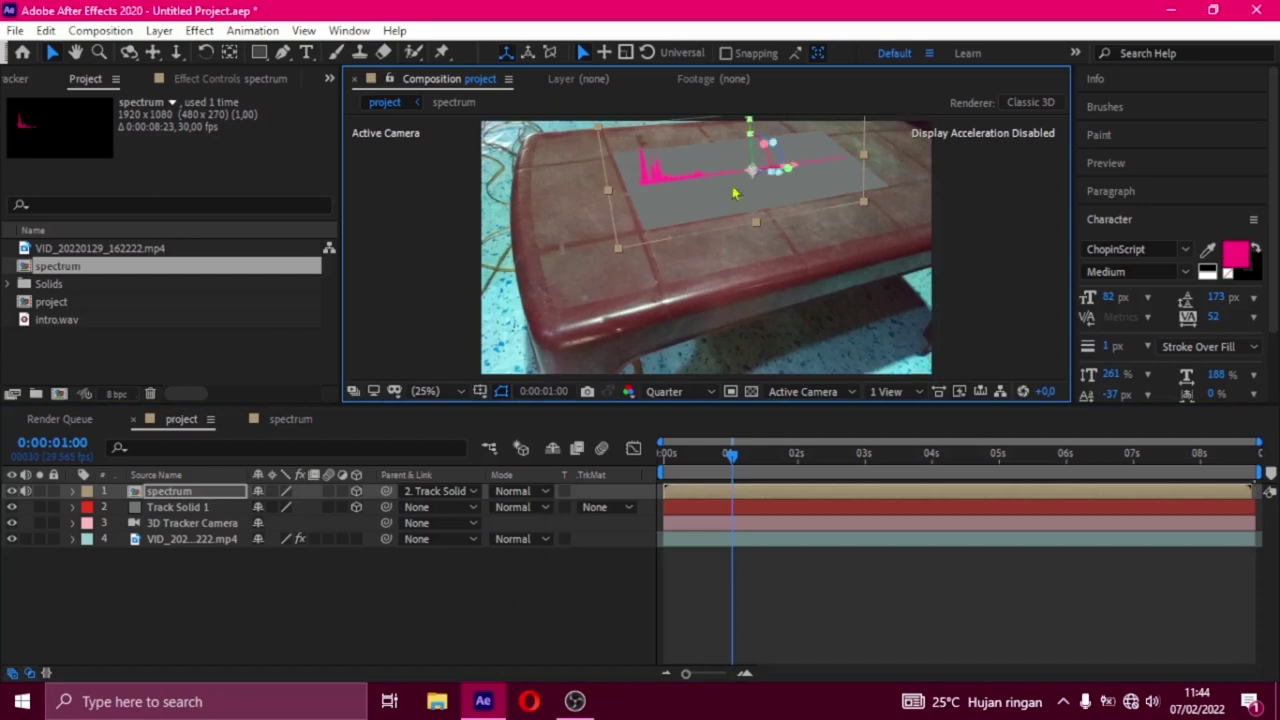
left_click_drag(763, 145, 760, 165)
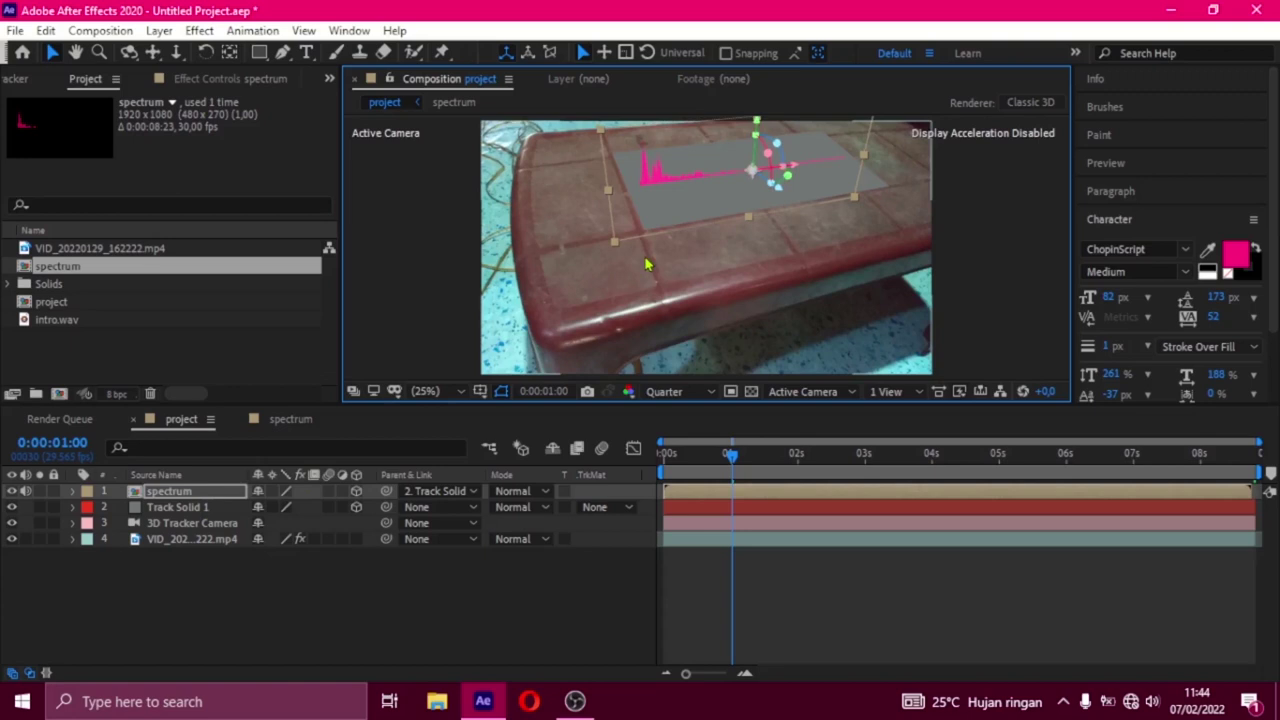
left_click(666, 466)
key("space")
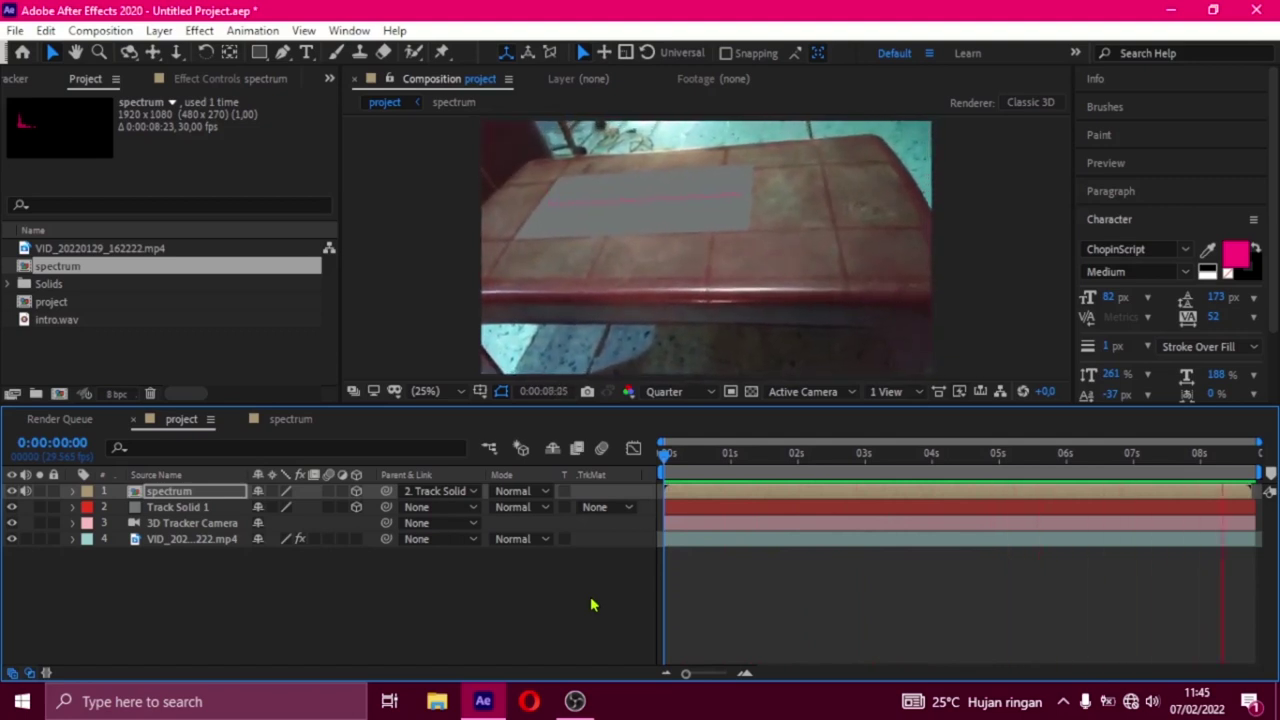
Stop playback and step to the 0:00:01:00 frame showing the spectrum on the table
left_click(730, 455)
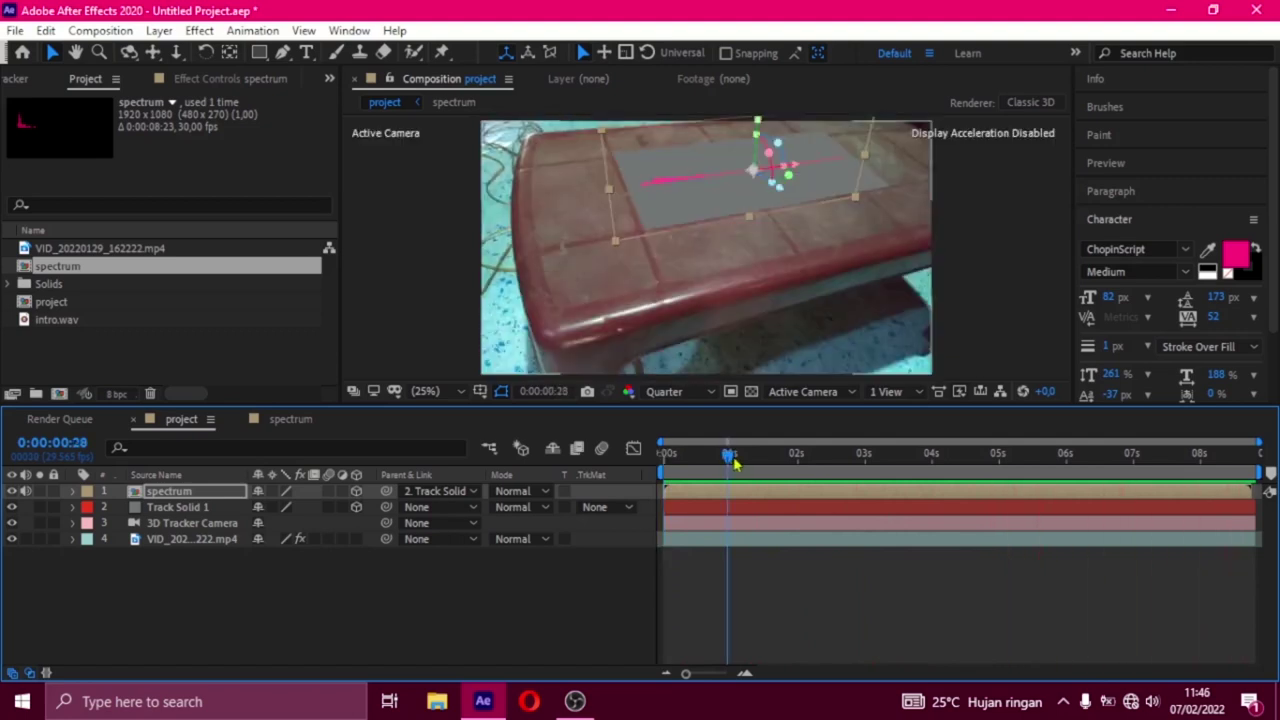
left_click(733, 457)
left_click(734, 458)
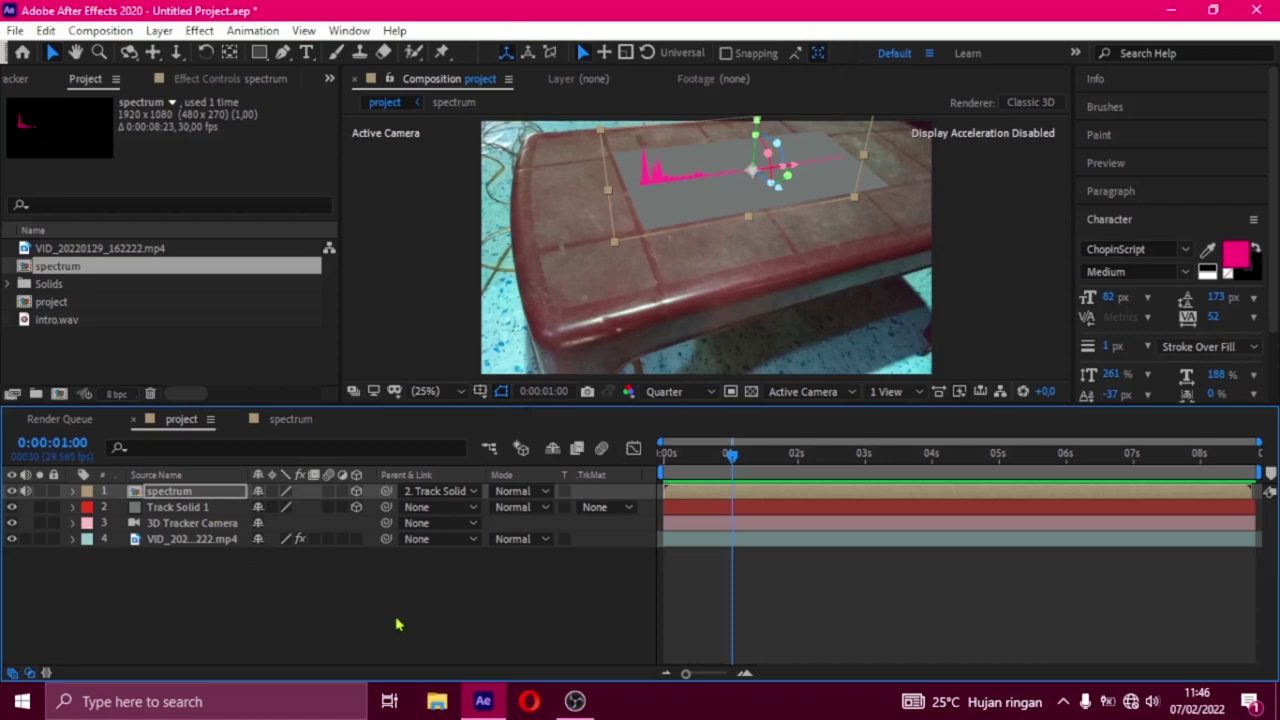
Create Point Light 1, a Point light at 300% intensity with Casts Shadows on
right_click(420, 628)
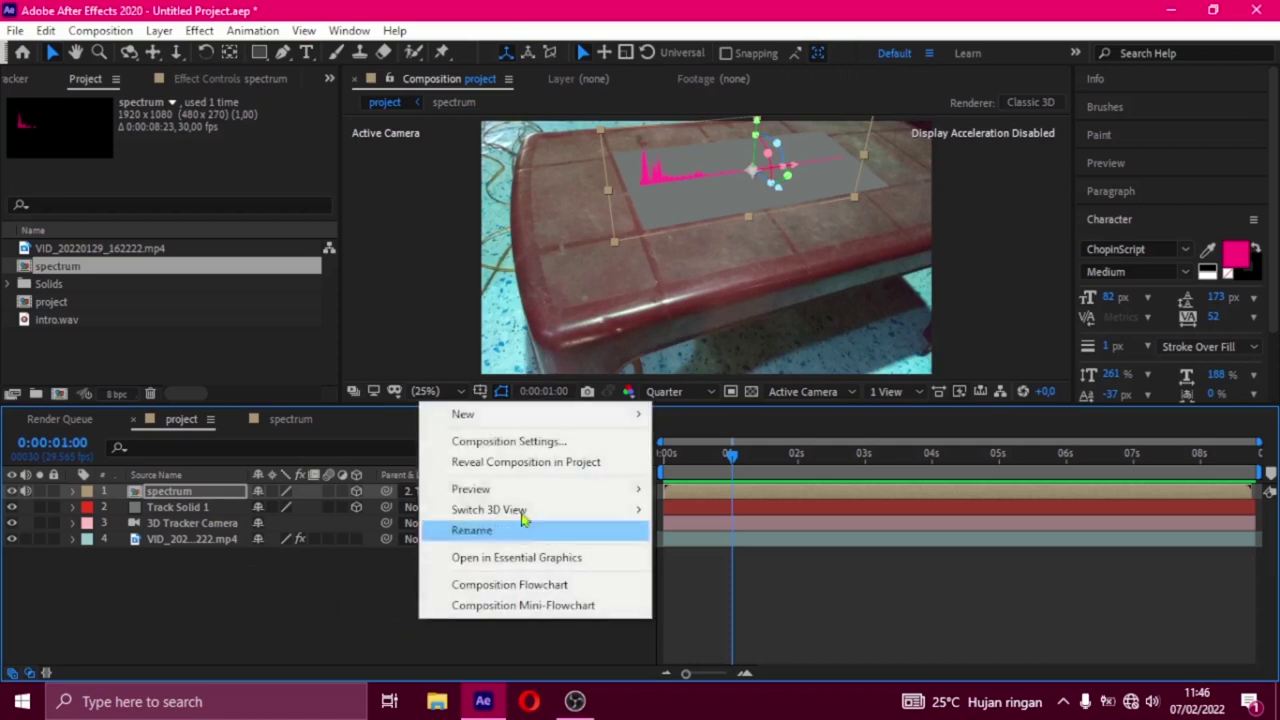
mouse_move(585, 420)
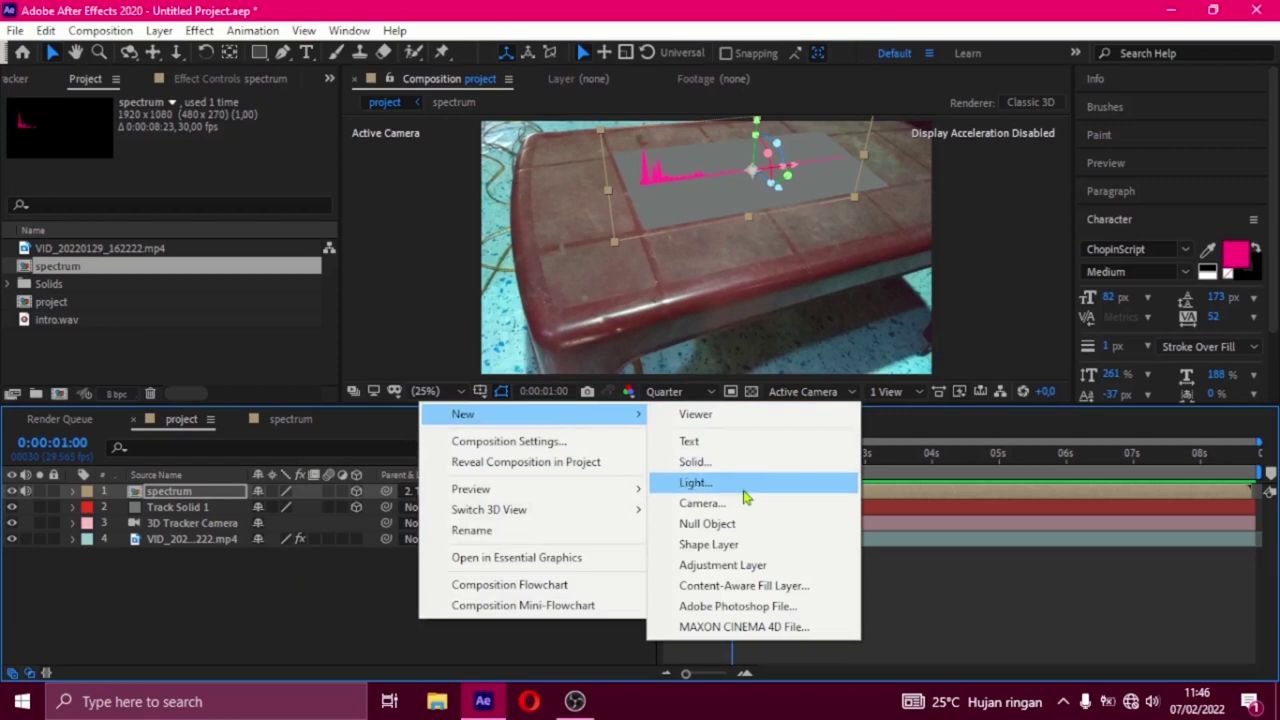
left_click(745, 485)
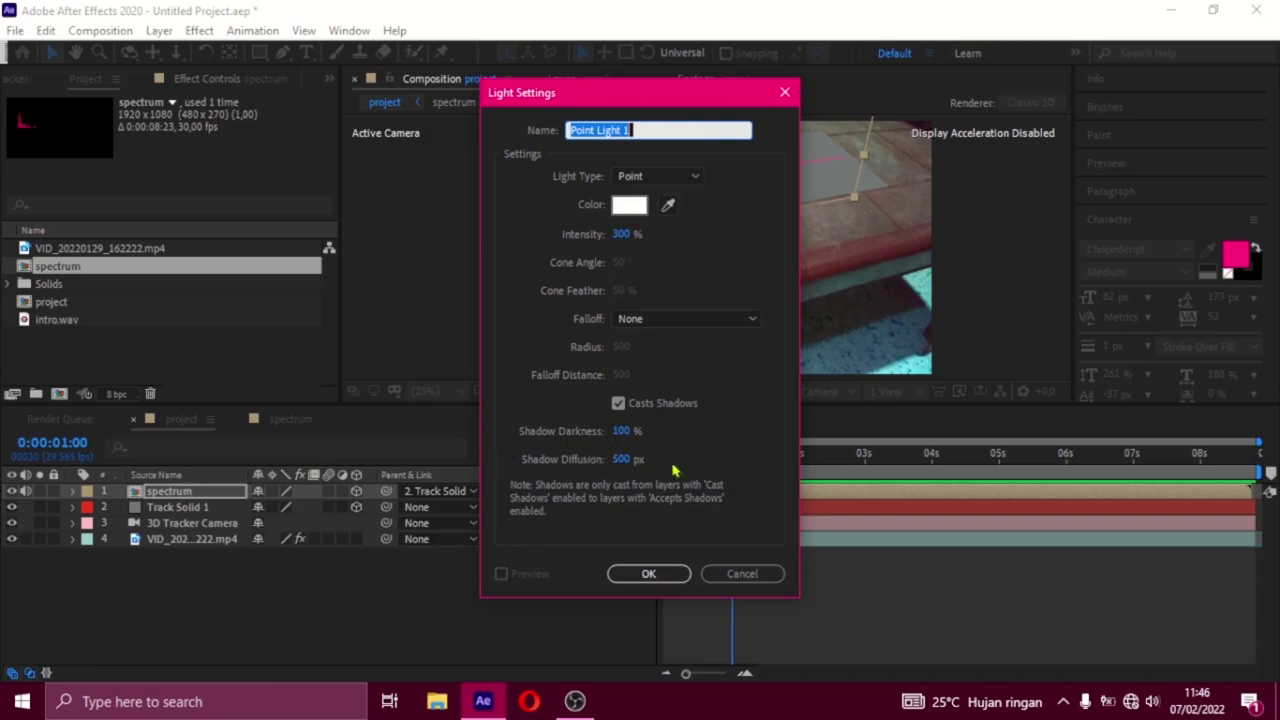
left_click(650, 573)
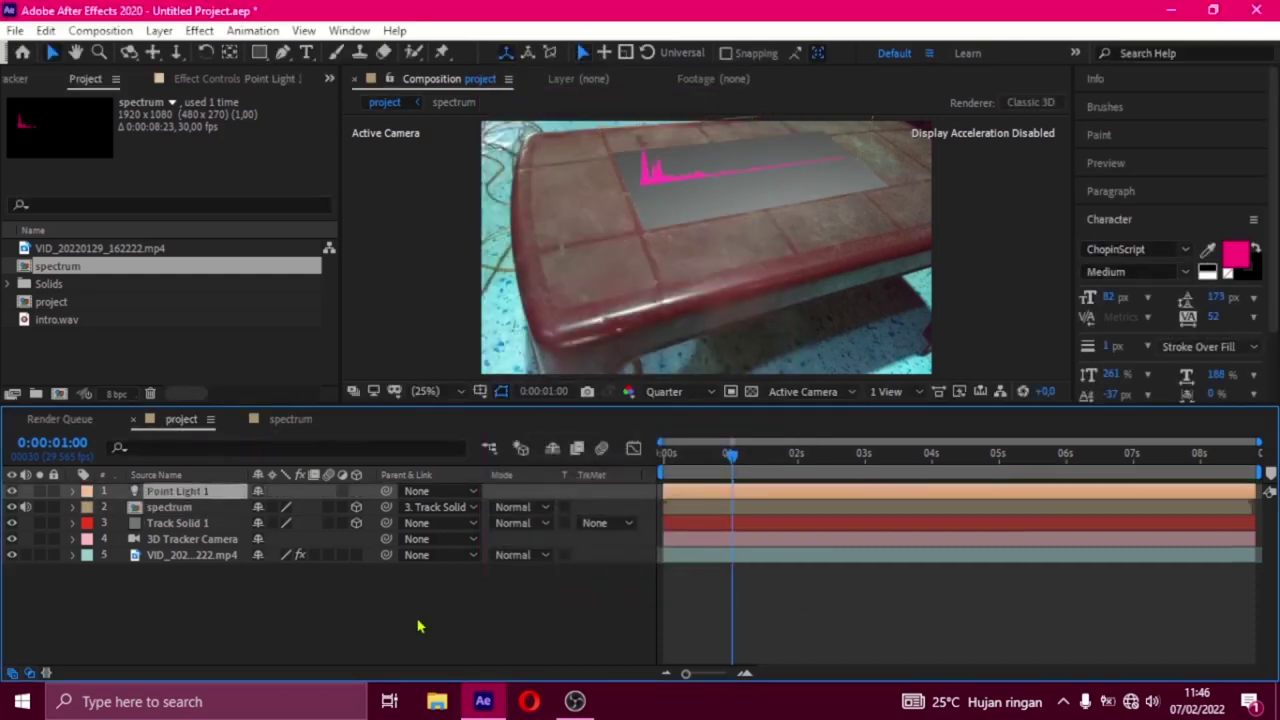
left_click(176, 508)
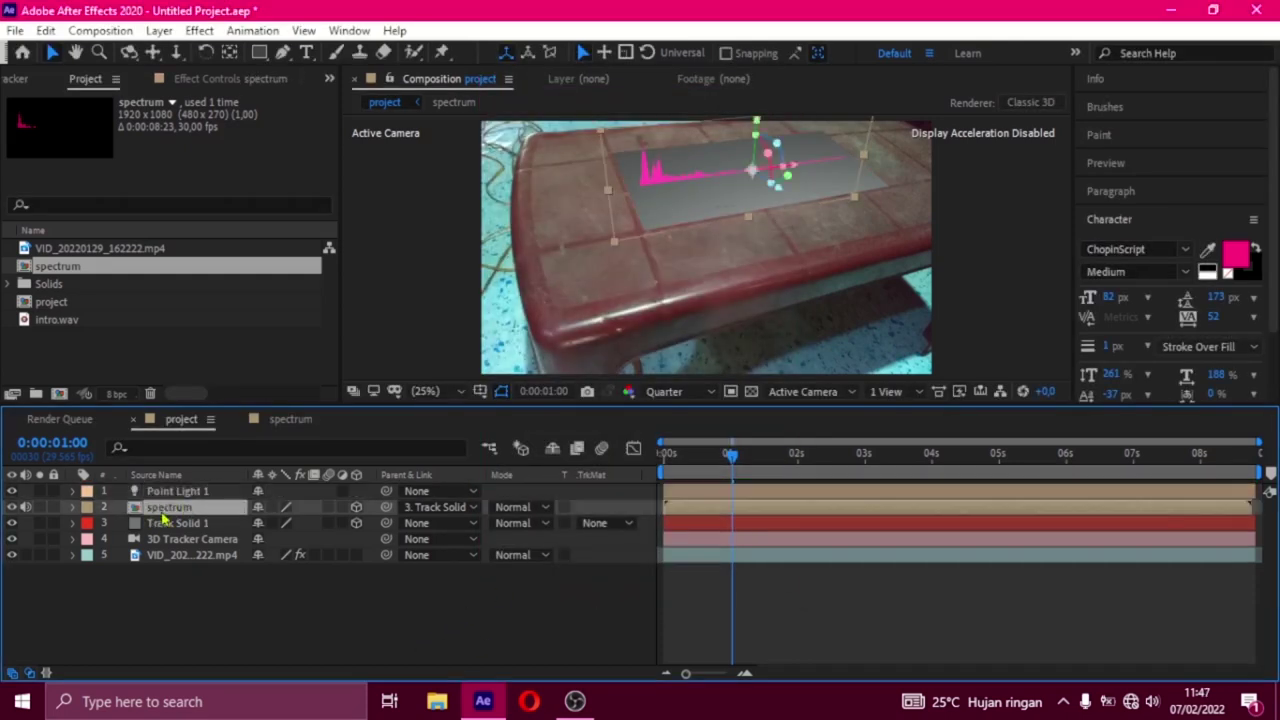
In the spectrum's Material Options, set Casts Shadows to On and Accepts Lights to Off
key("a")
key("a")
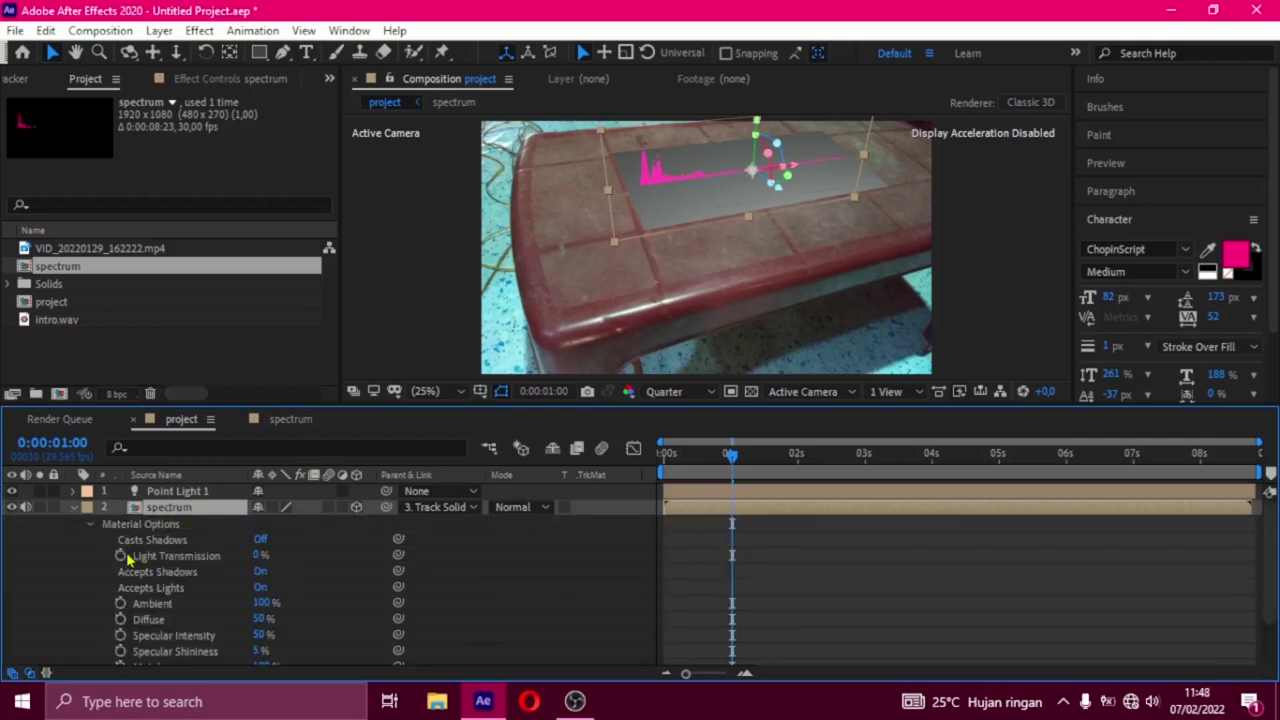
left_click(259, 540)
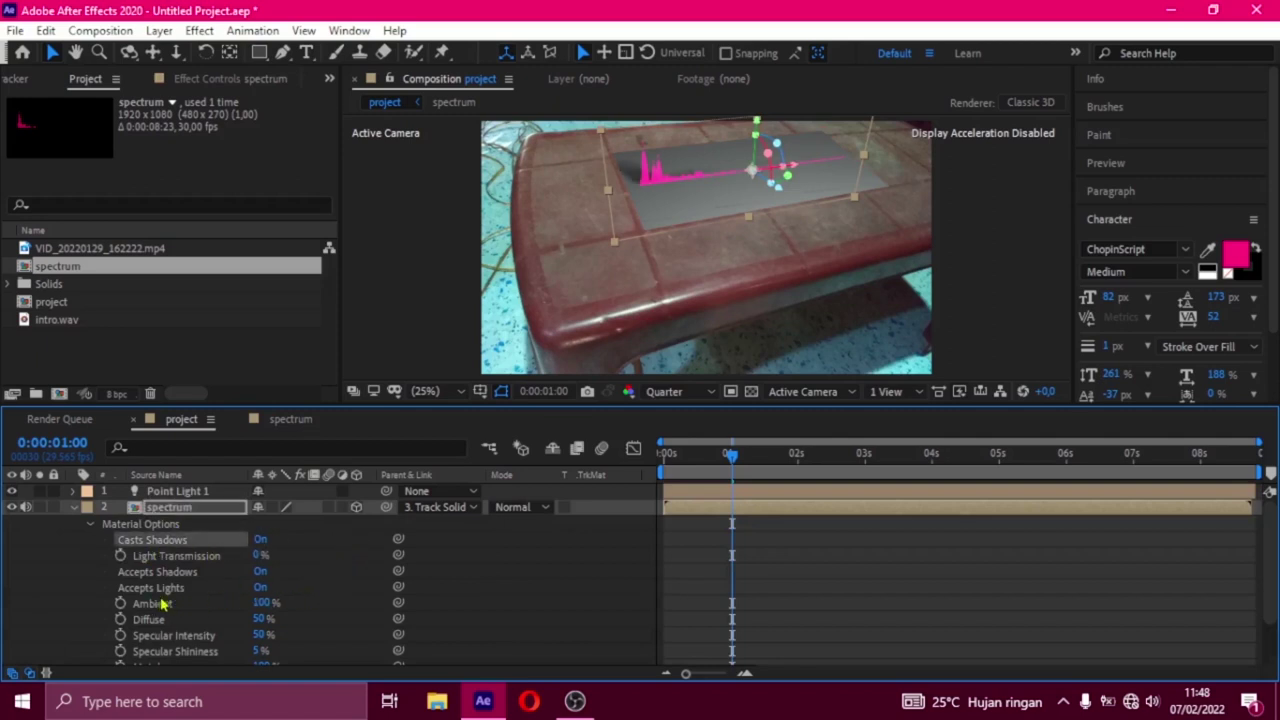
left_click(260, 588)
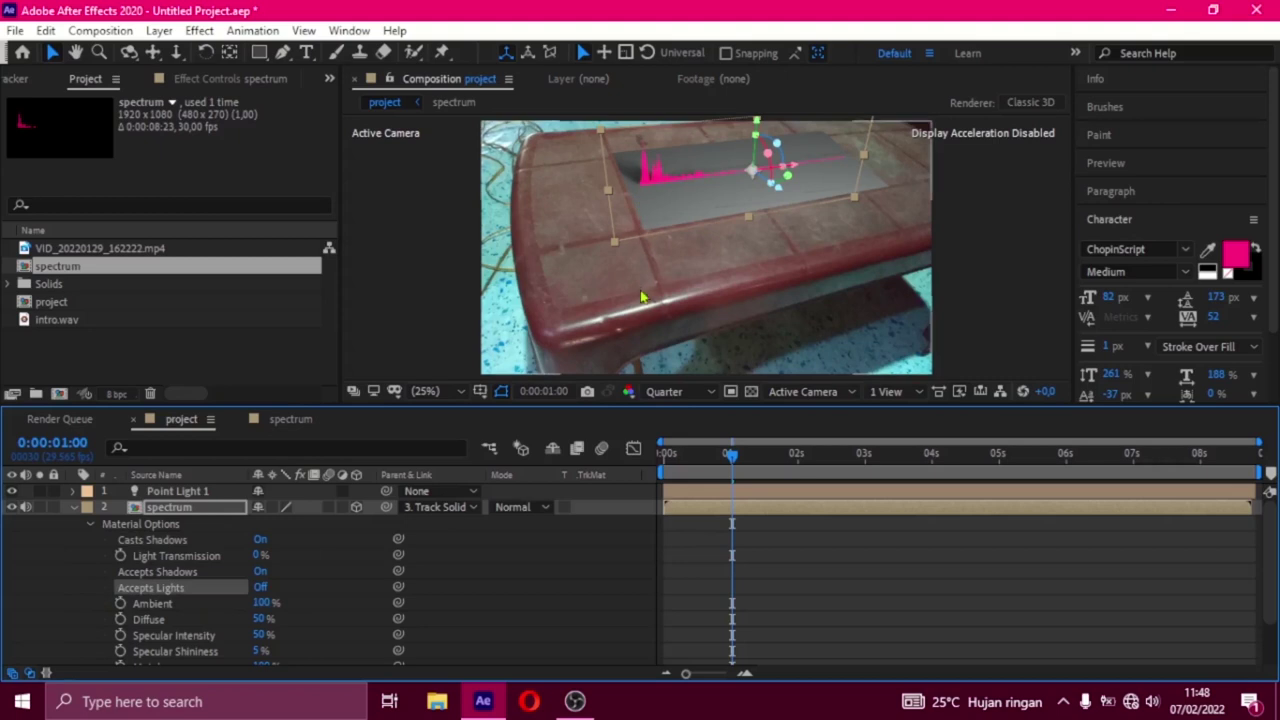
left_click(73, 508)
left_click(184, 495)
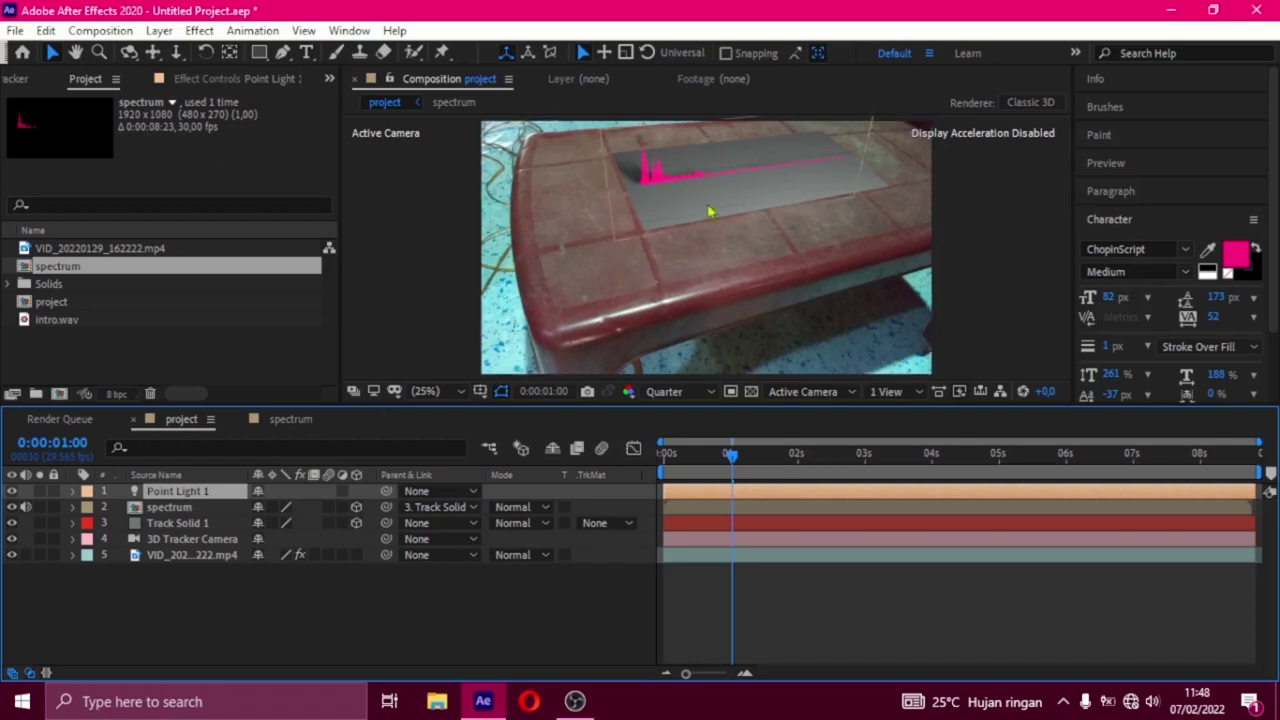
Move Point Light 1 far left and up, outside the frame
key("comma")
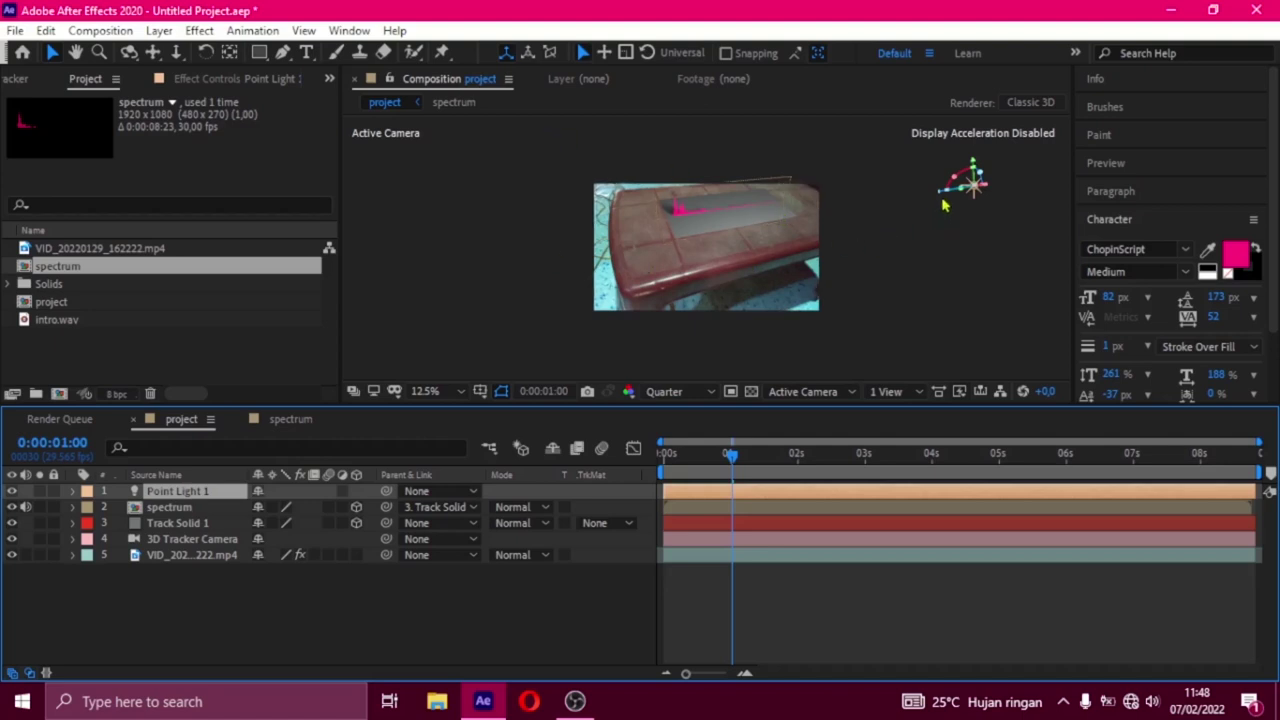
mouse_move(941, 192)
left_mouse_down()
mouse_move(463, 287)
mouse_move(5, 462)
left_mouse_up()
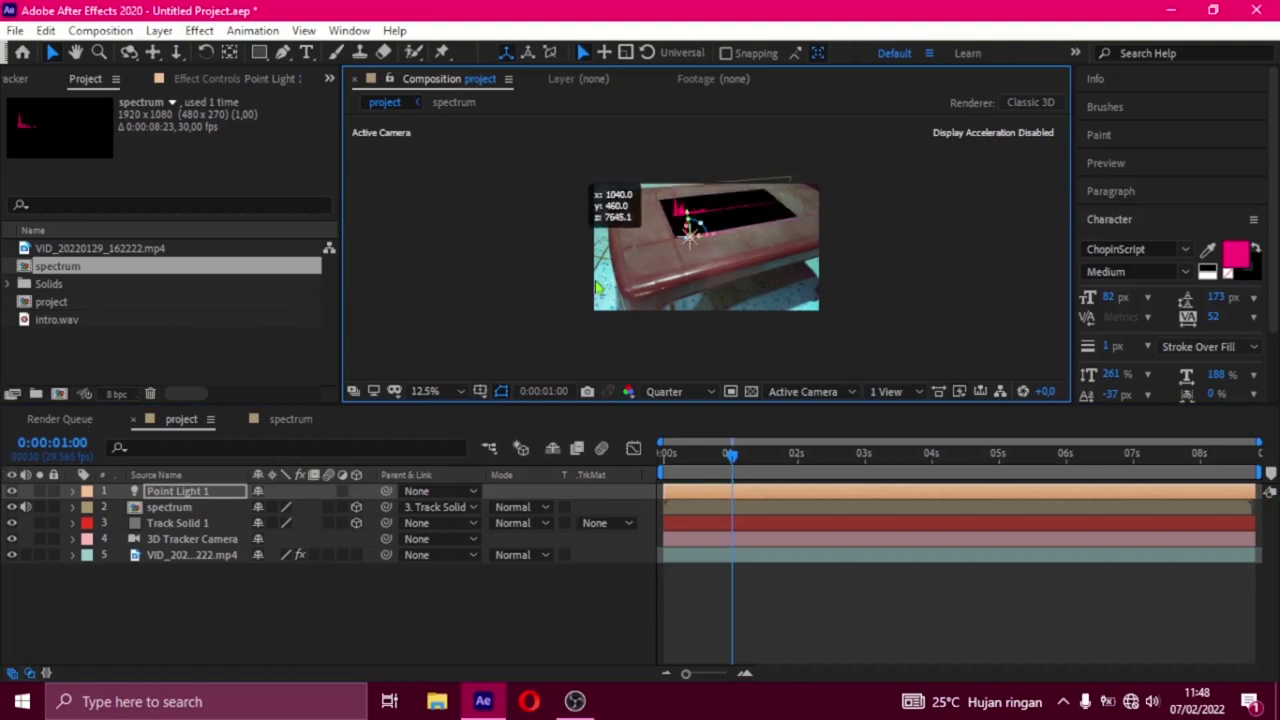
left_click_drag(5, 462, 5, 462)
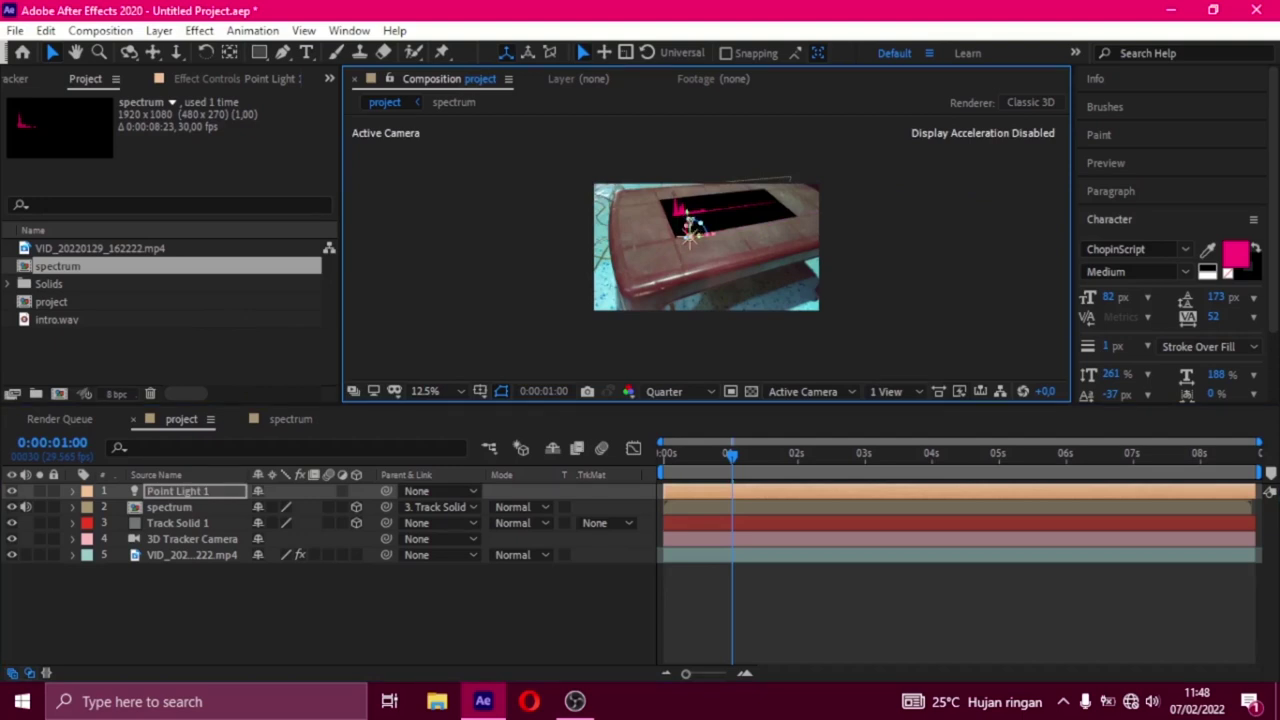
left_click_drag(685, 211, 648, 8)
key("h")
mouse_move(746, 263)
left_mouse_down()
mouse_move(763, 300)
mouse_move(760, 352)
left_mouse_up()
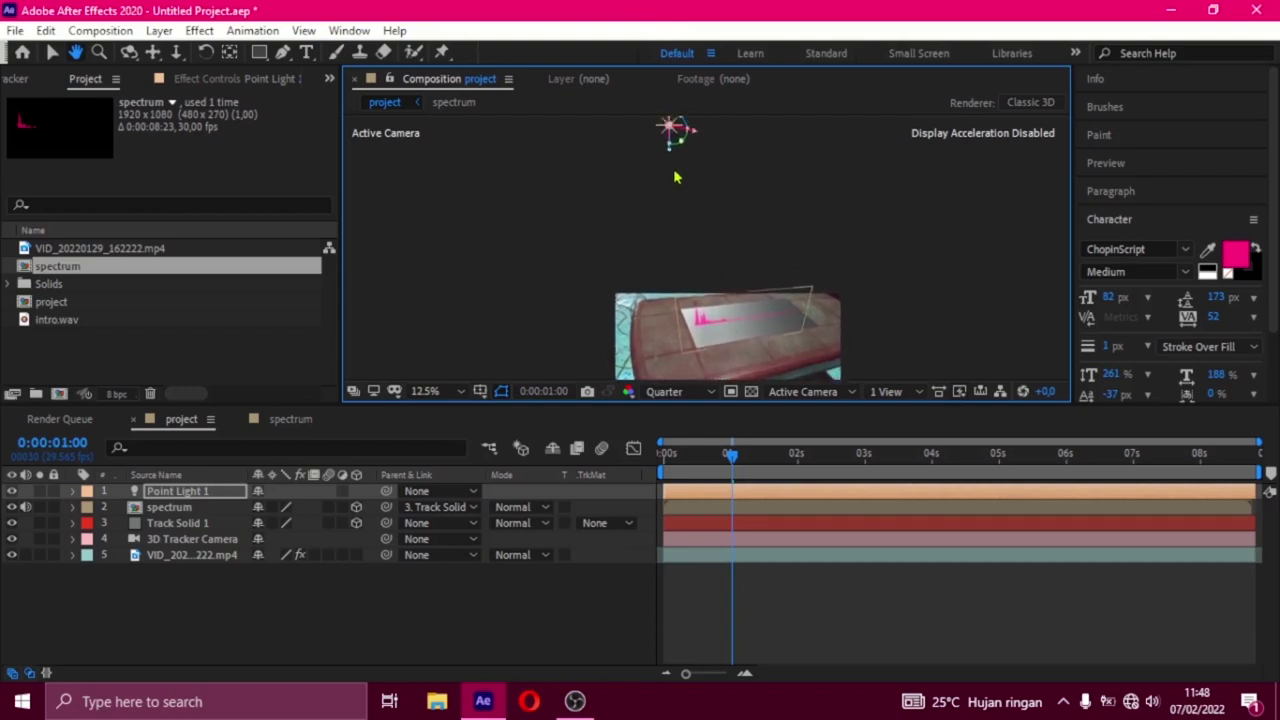
key("v")
Fine-tune the point light's height above the table, then recentre the view on the tabletop
mouse_move(674, 127)
left_mouse_down()
mouse_move(772, 291)
mouse_move(662, 172)
left_mouse_up()
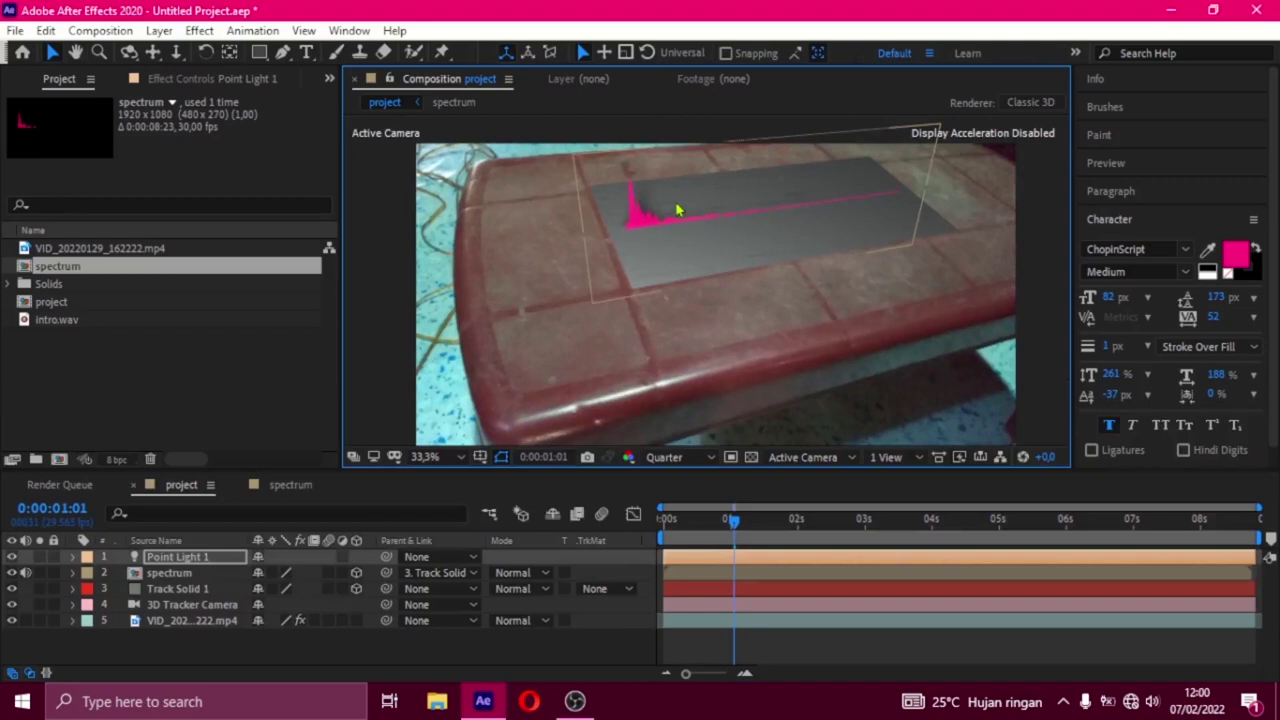
left_click_drag(684, 216, 760, 357)
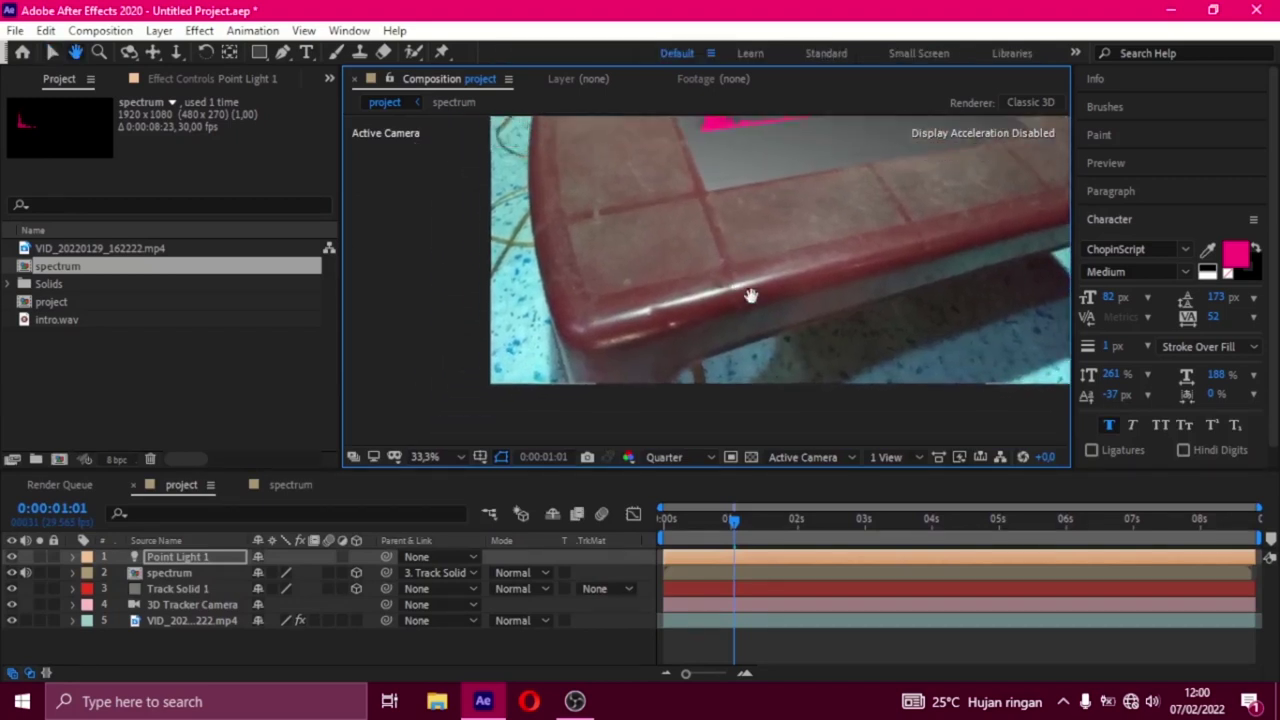
scroll(758, 338, "down", 1)
scroll(758, 338, "down", 1)
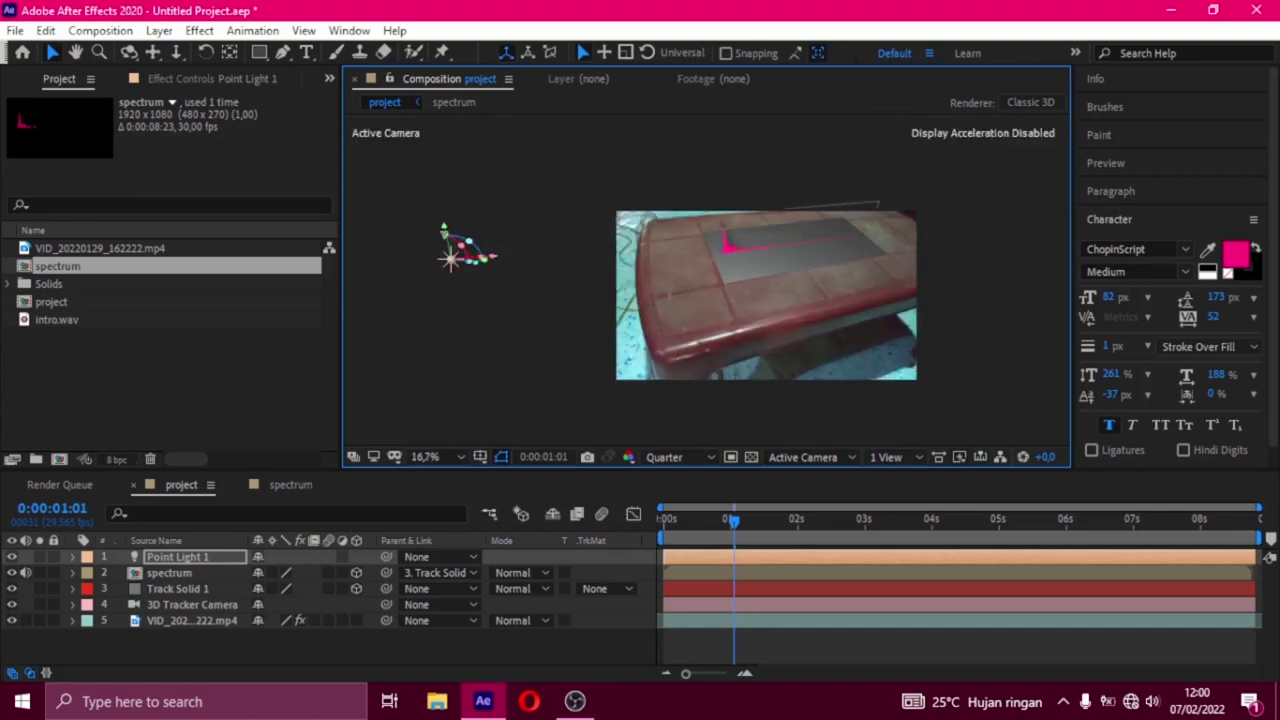
left_click_drag(445, 232, 445, 142)
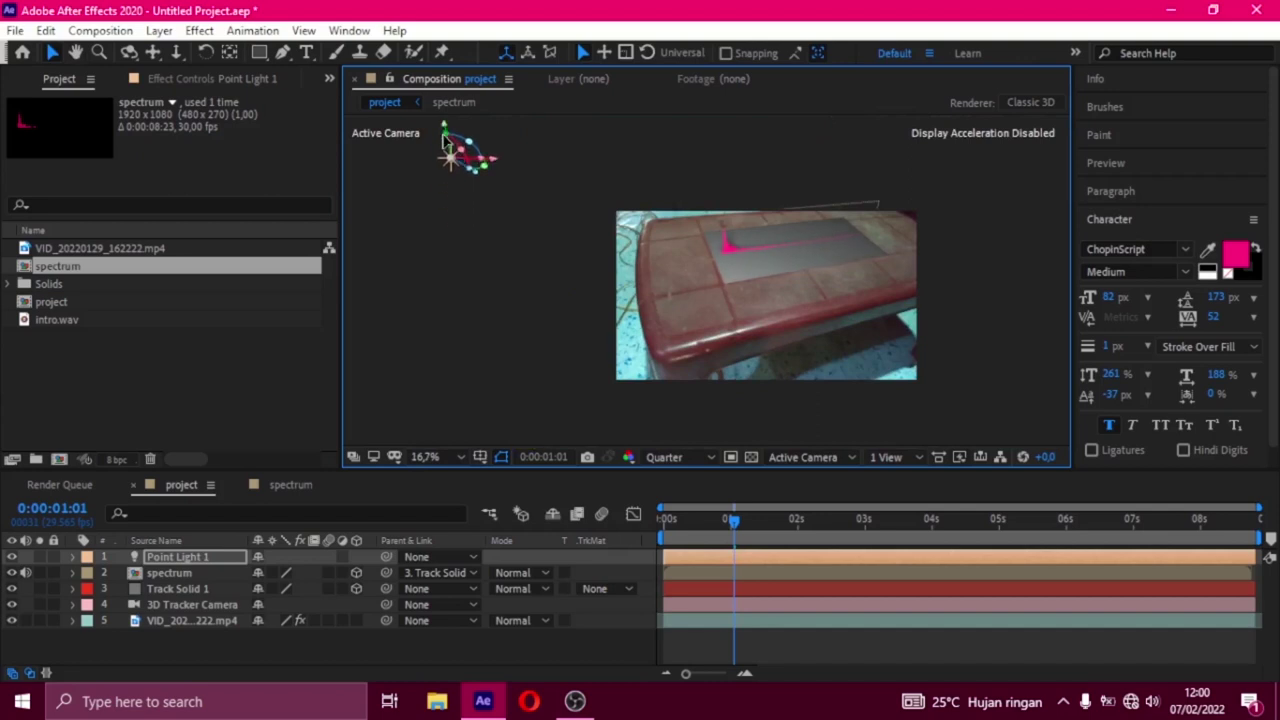
left_click_drag(445, 139, 448, 145)
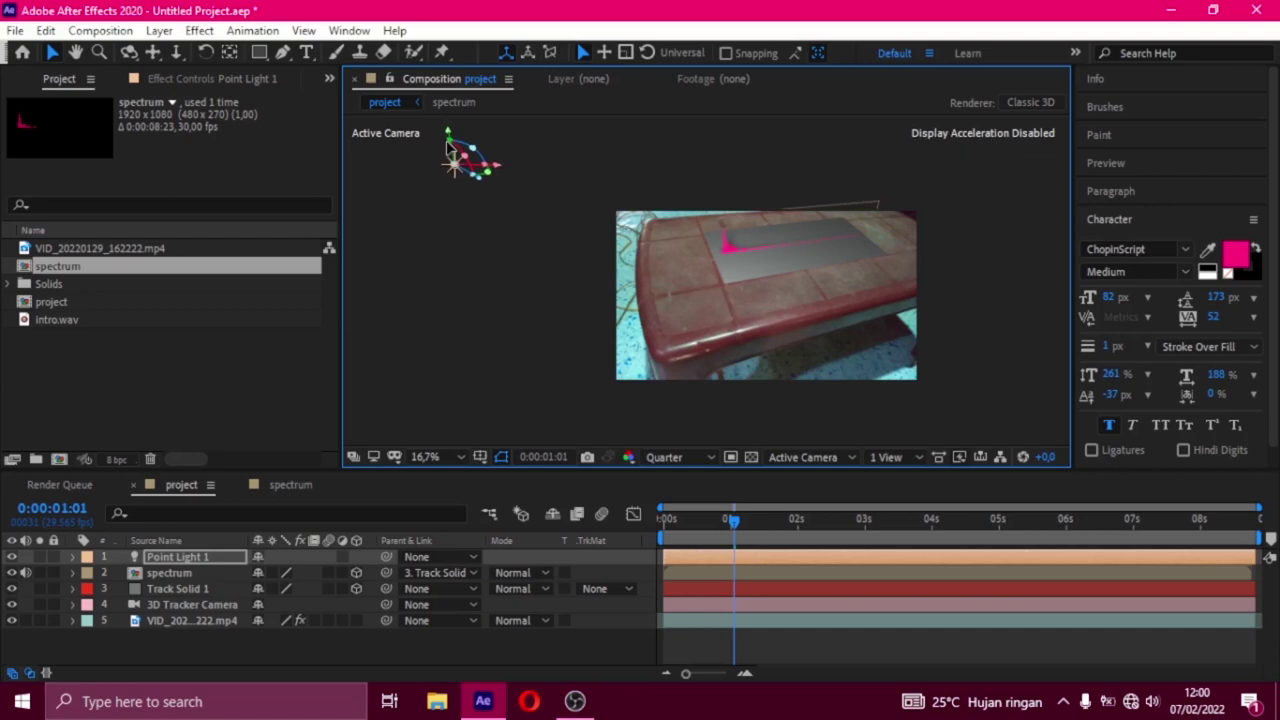
scroll(729, 320, "up", 2)
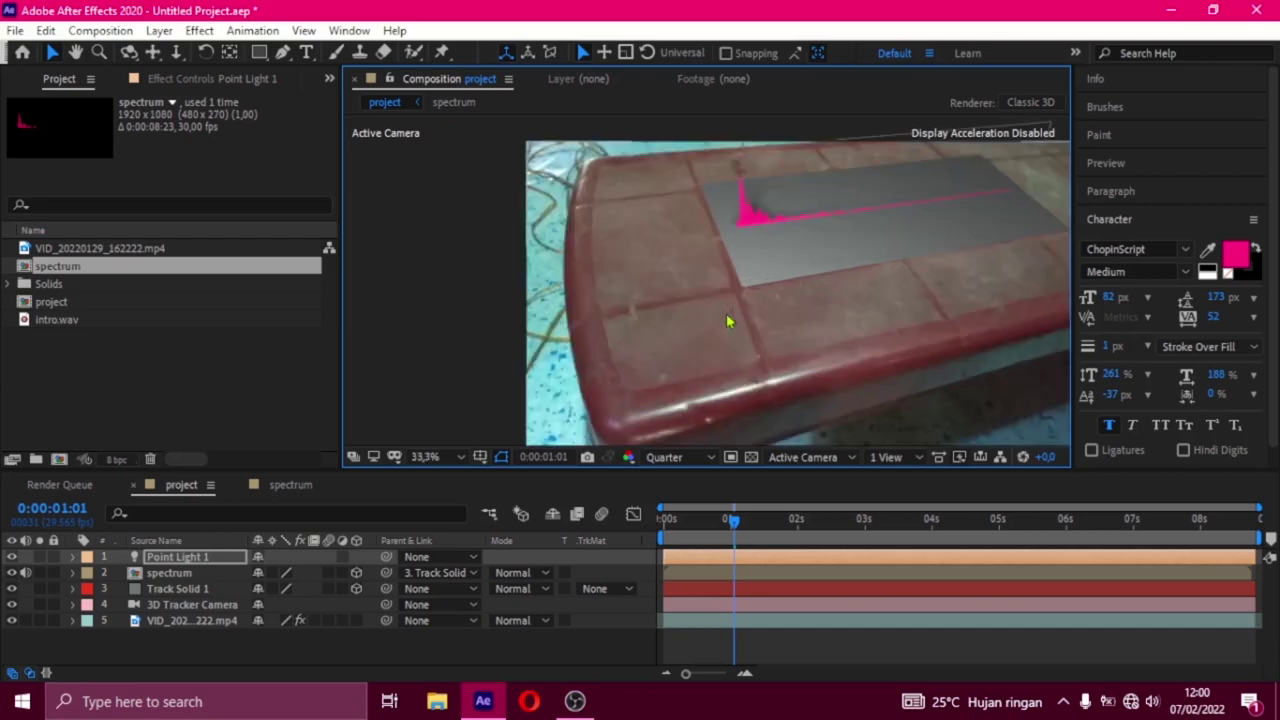
key("h")
left_click_drag(787, 228, 722, 330)
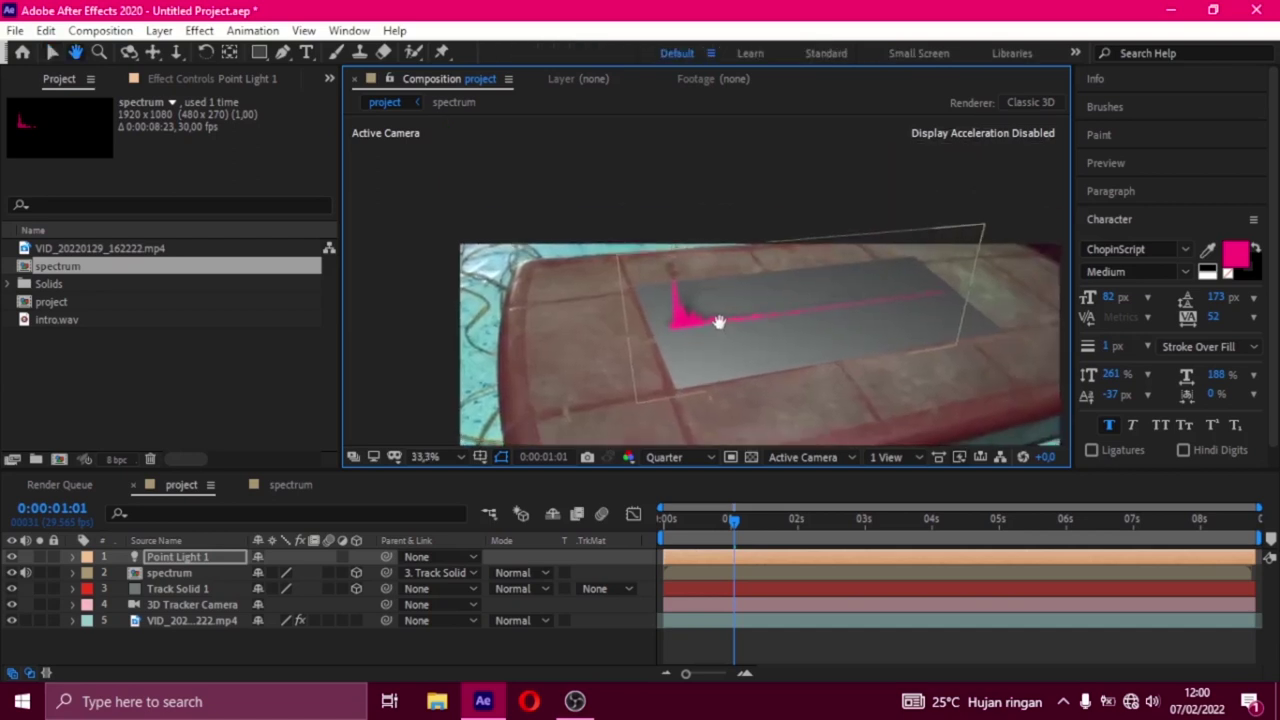
key("v")
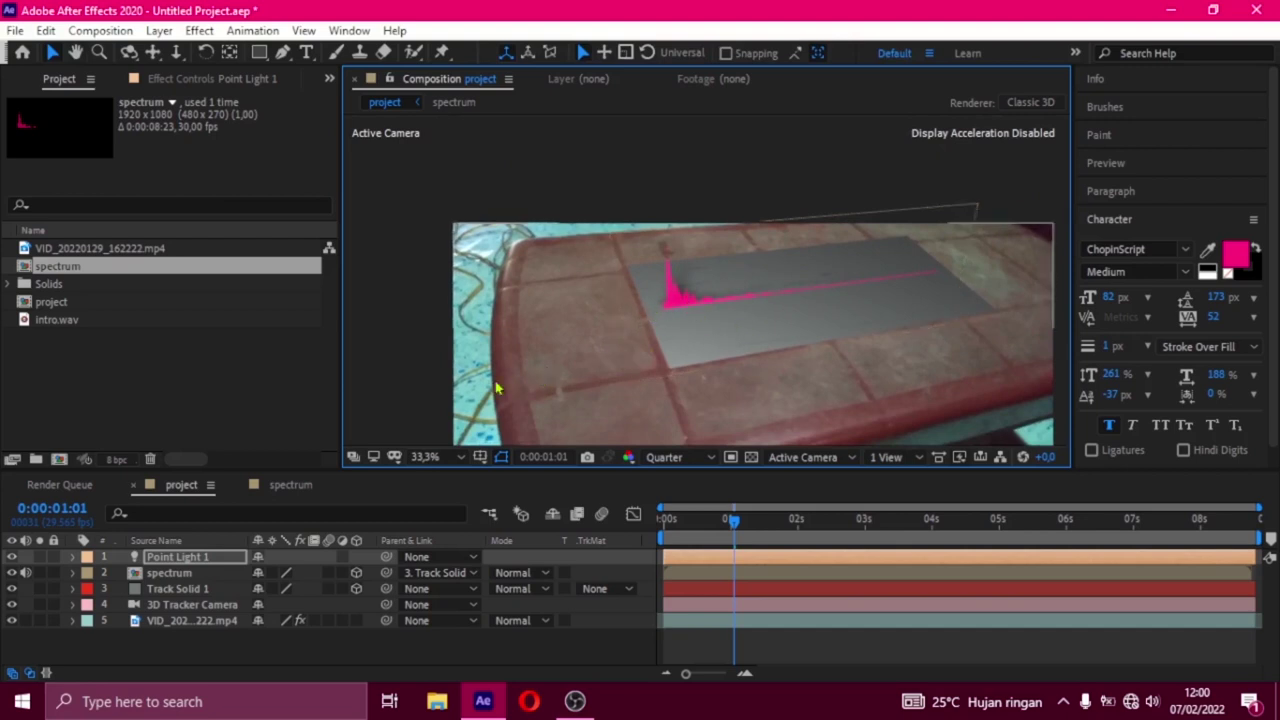
Set Point Light 1's Shadow Darkness to exactly 150% after scrubbing it up and down
key("h")
left_click_drag(497, 391, 538, 282)
key("v")
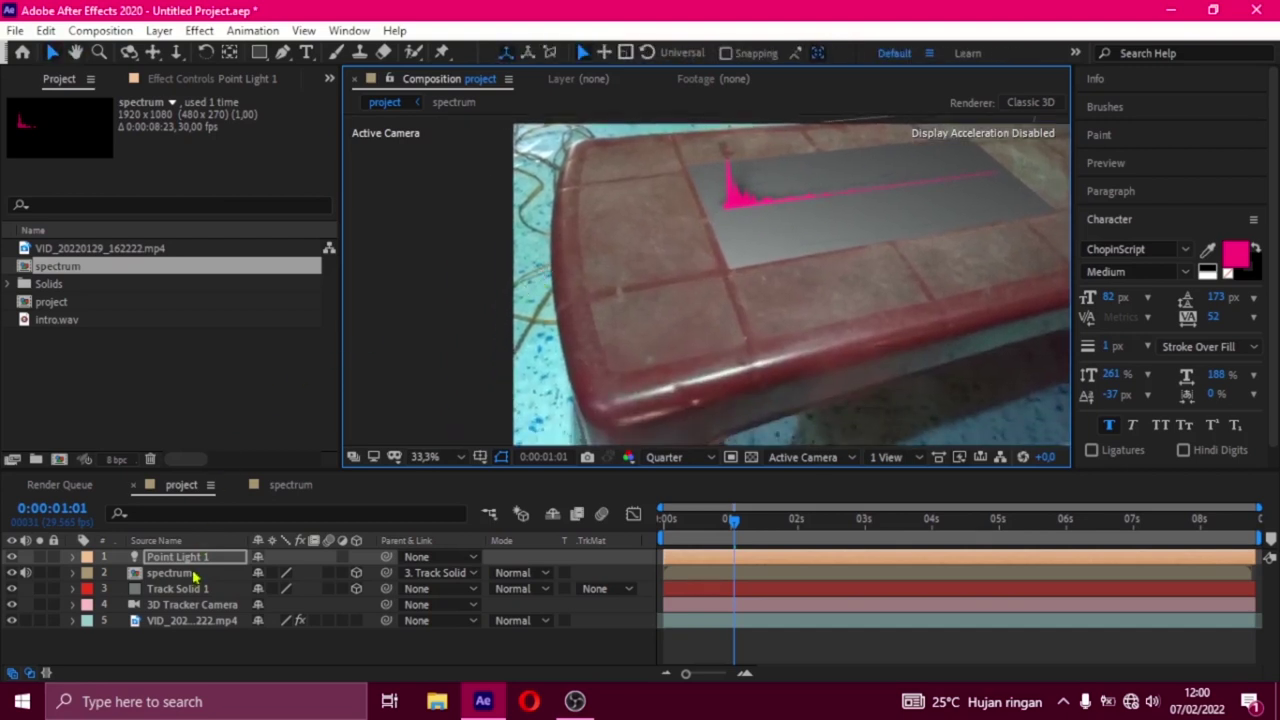
left_click(183, 563)
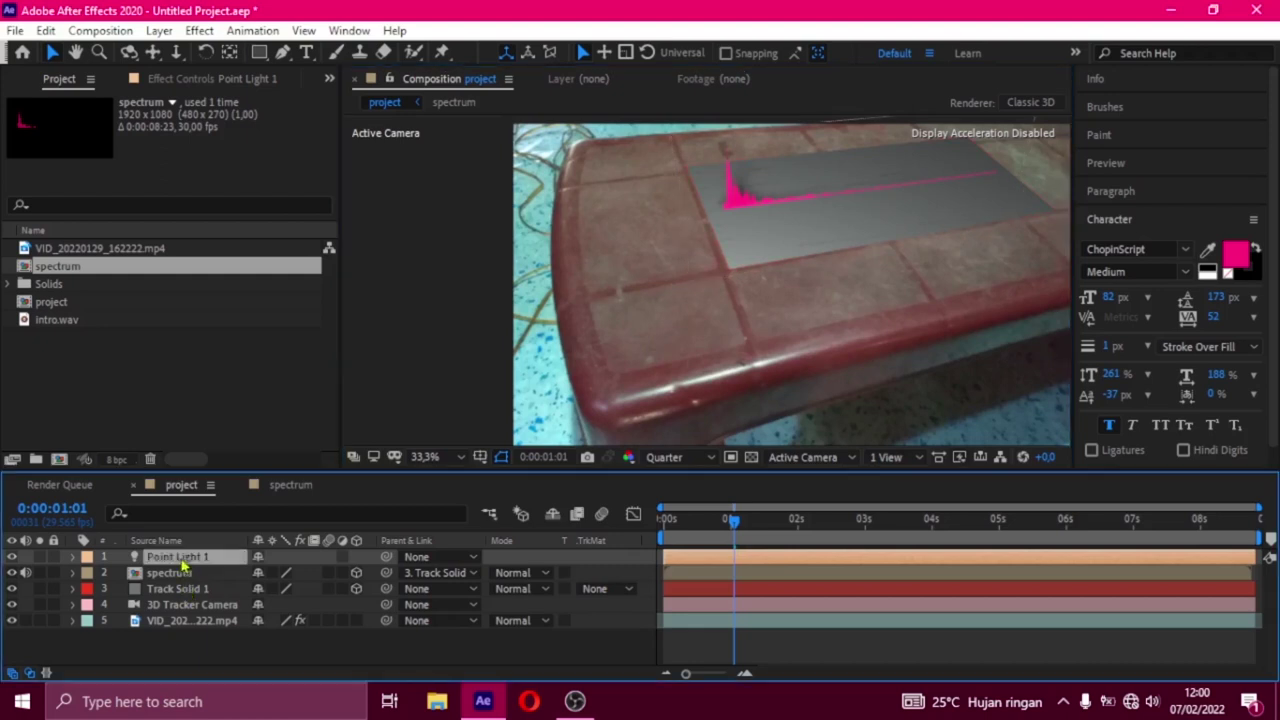
key("u")
key("u")
scroll(305, 618, "down", 3)
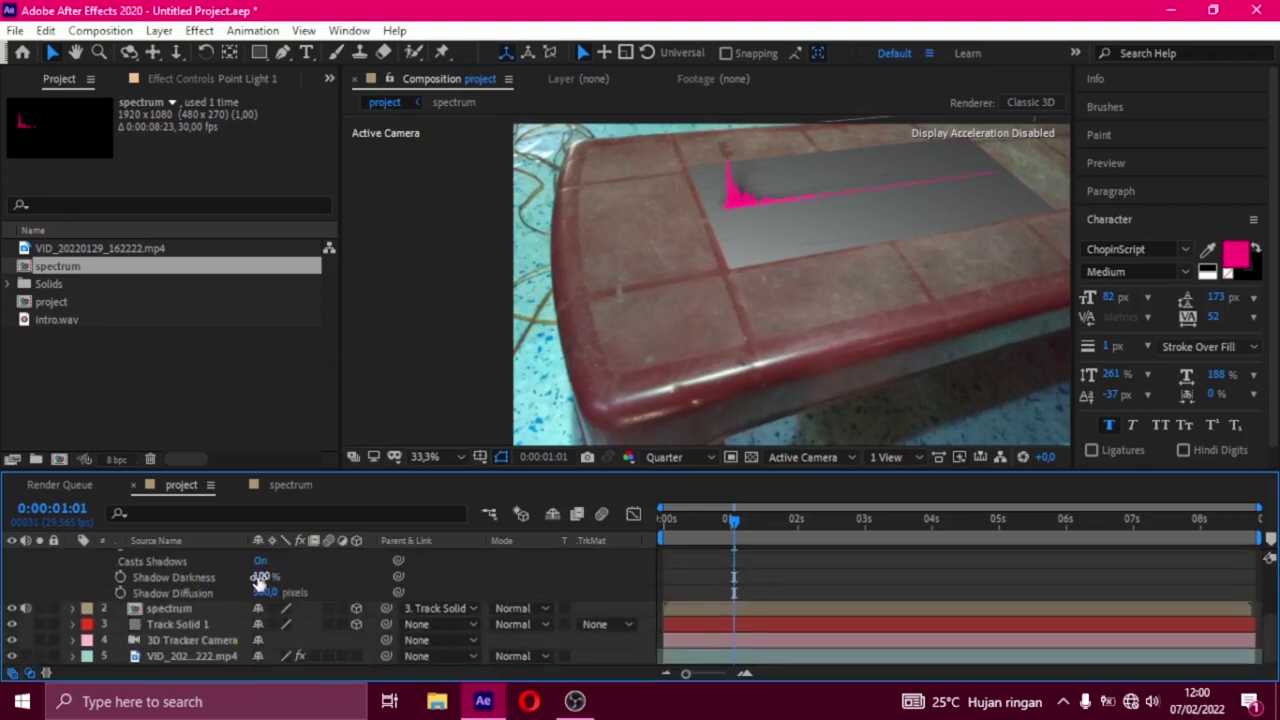
mouse_move(262, 578)
left_mouse_down()
mouse_move(689, 565)
mouse_move(616, 568)
mouse_move(658, 566)
left_mouse_up()
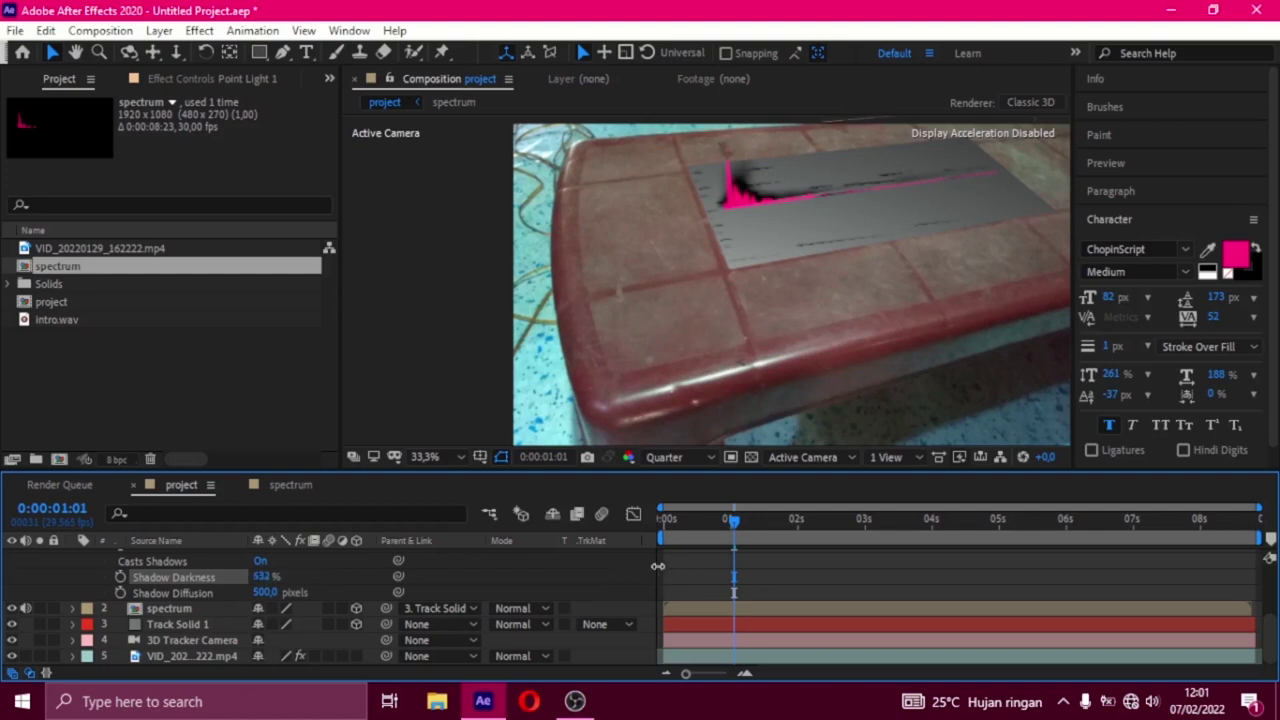
left_click_drag(568, 574, 322, 590)
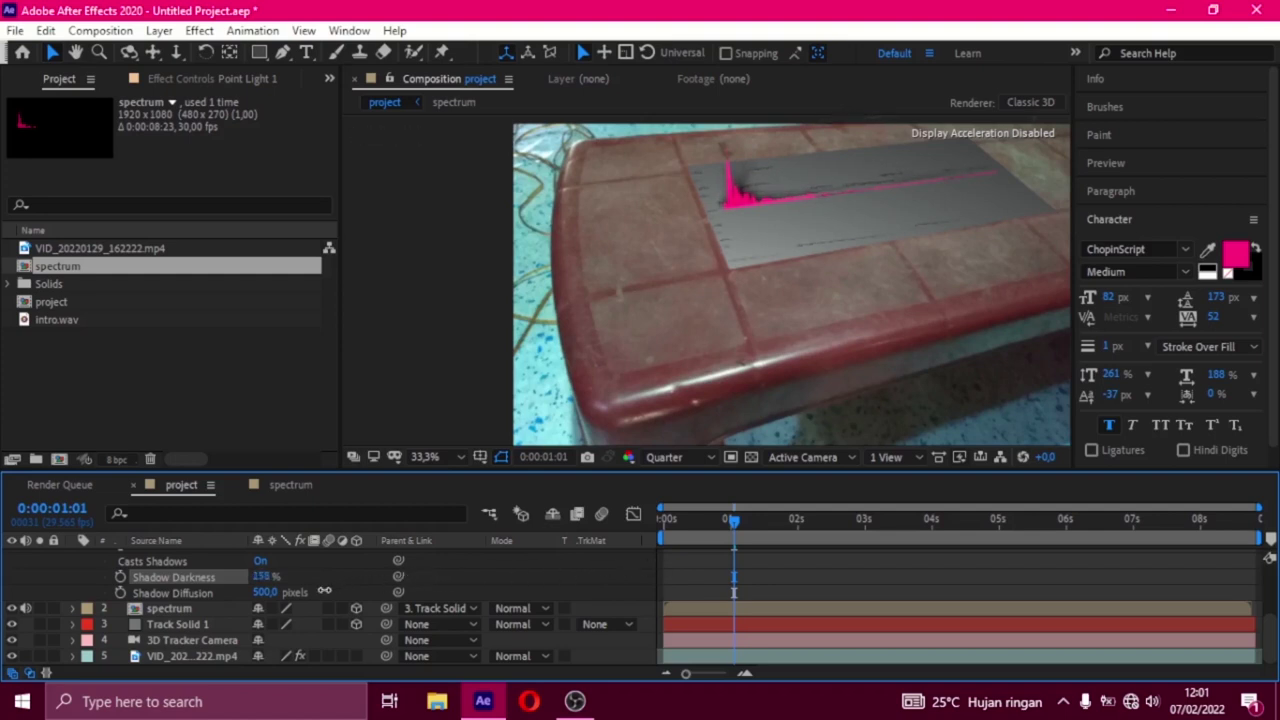
left_click(266, 577)
type("150")
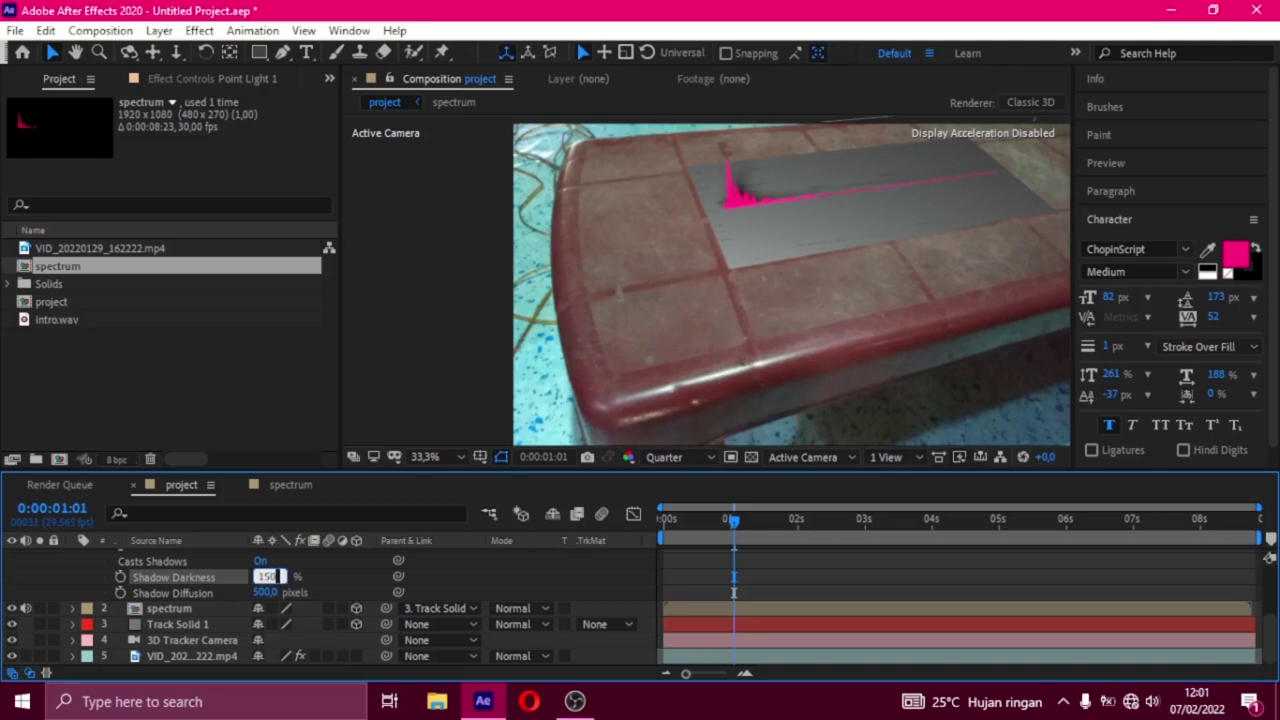
key("Return")
scroll(173, 590, "up", 3)
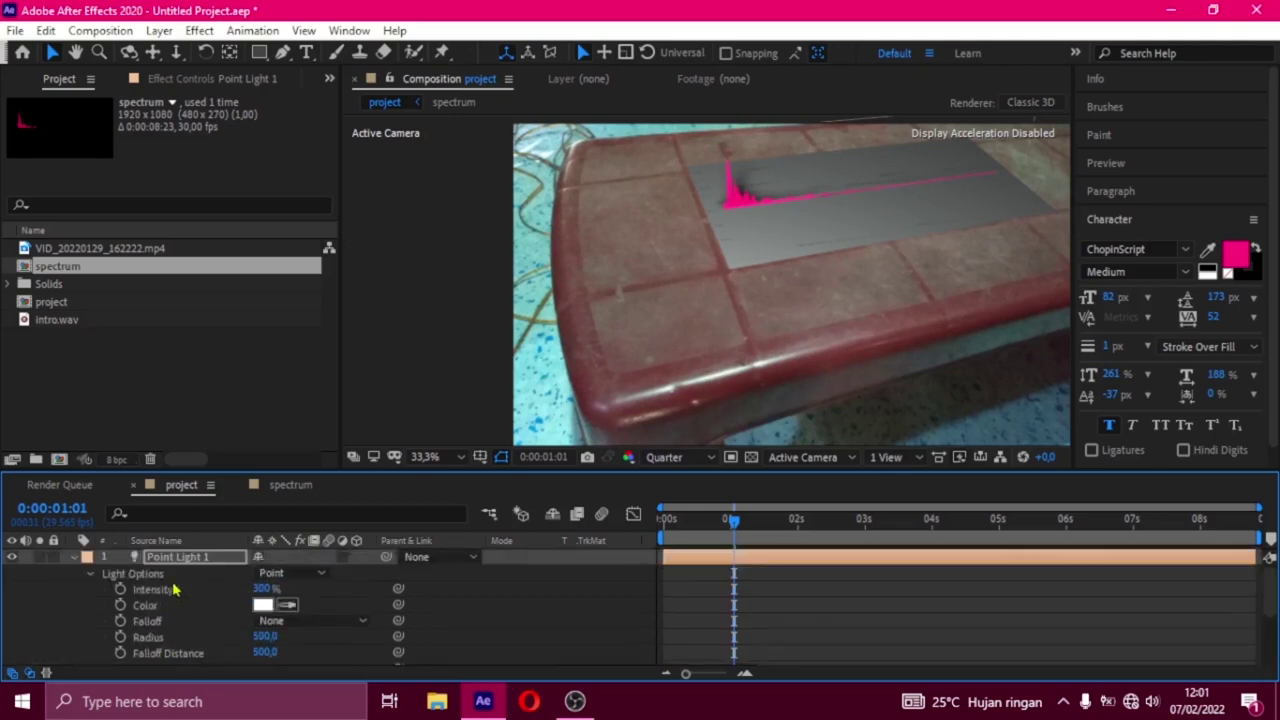
Change Track Solid 1's colour from grey to white (FFFFFF) in Solid Settings
left_click(72, 559)
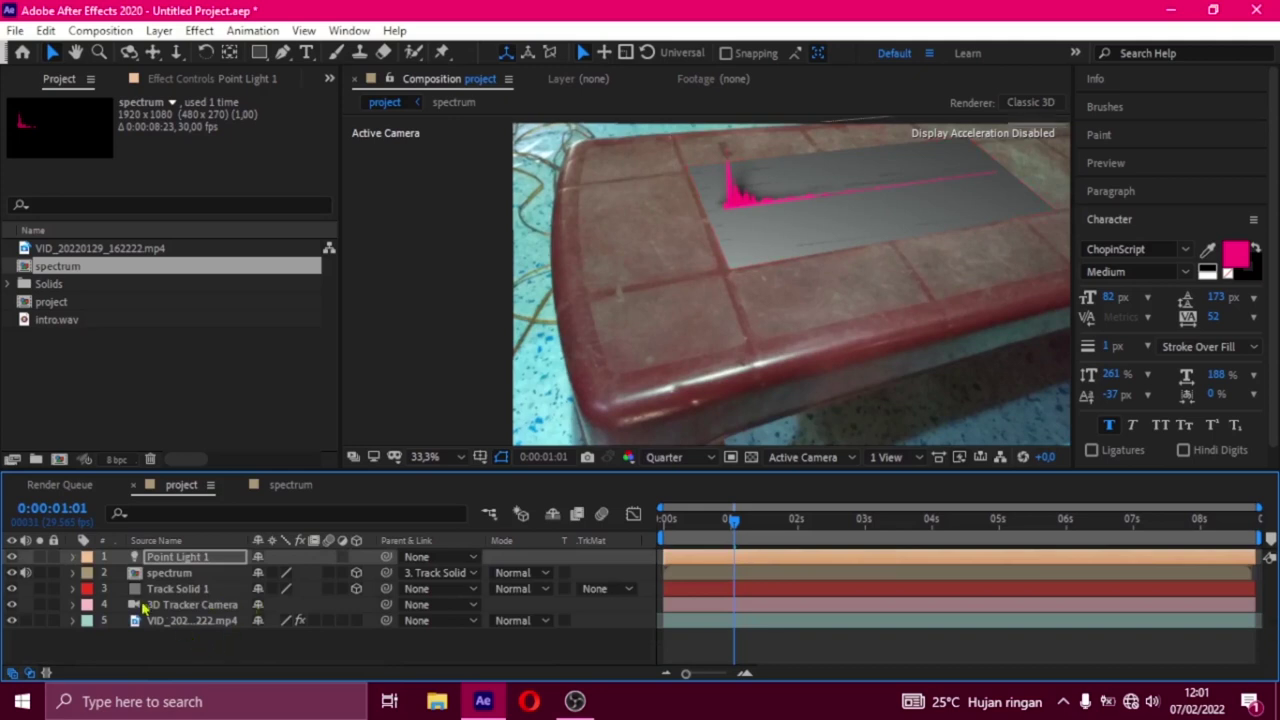
left_click(178, 590)
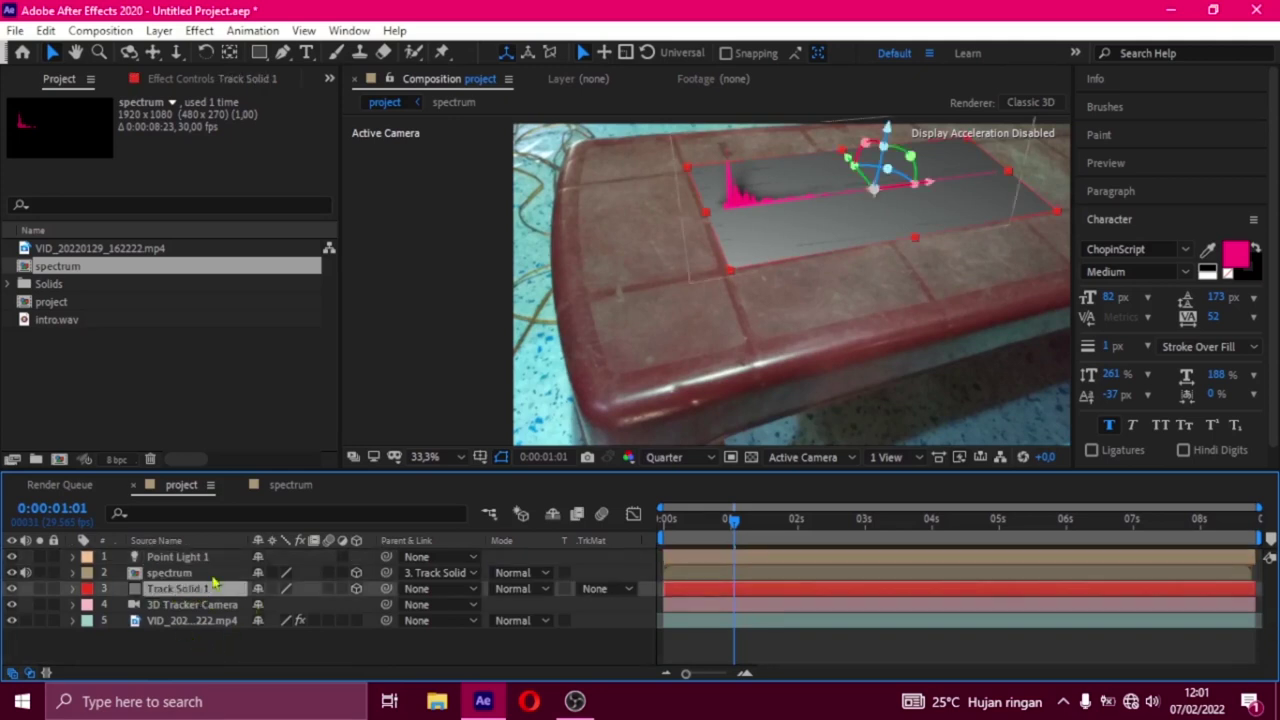
left_click(160, 31)
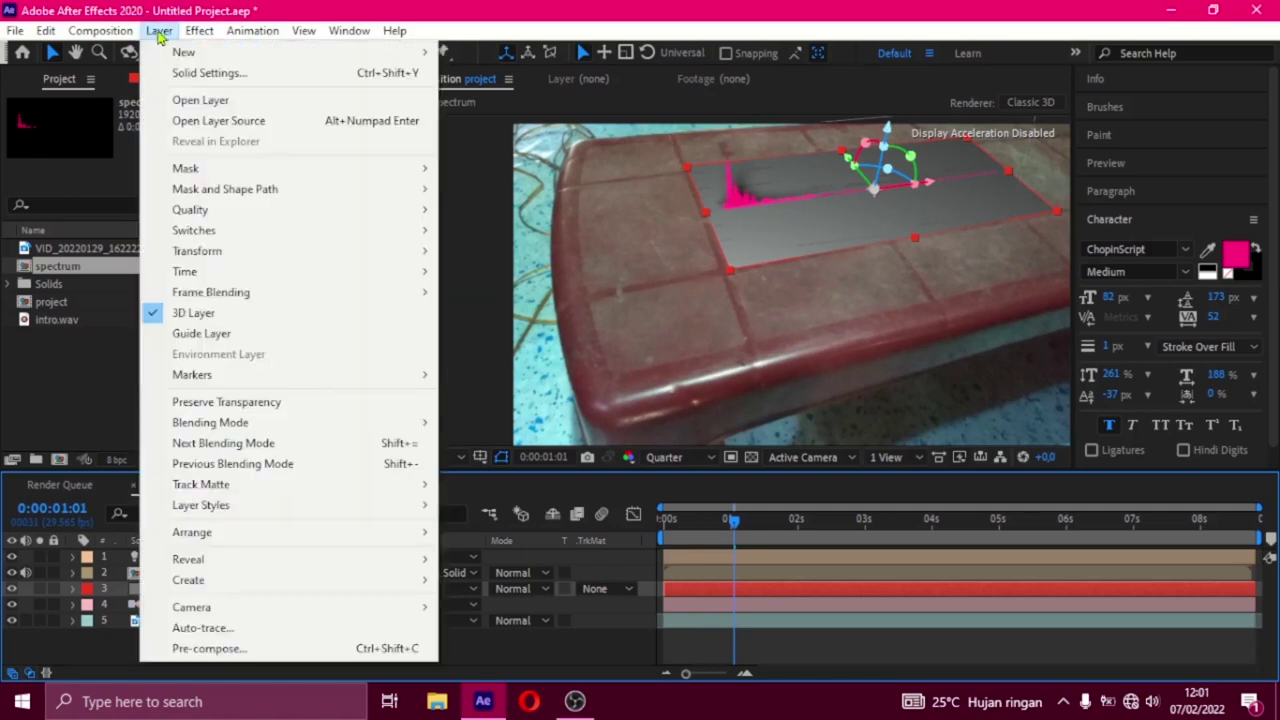
left_click(208, 73)
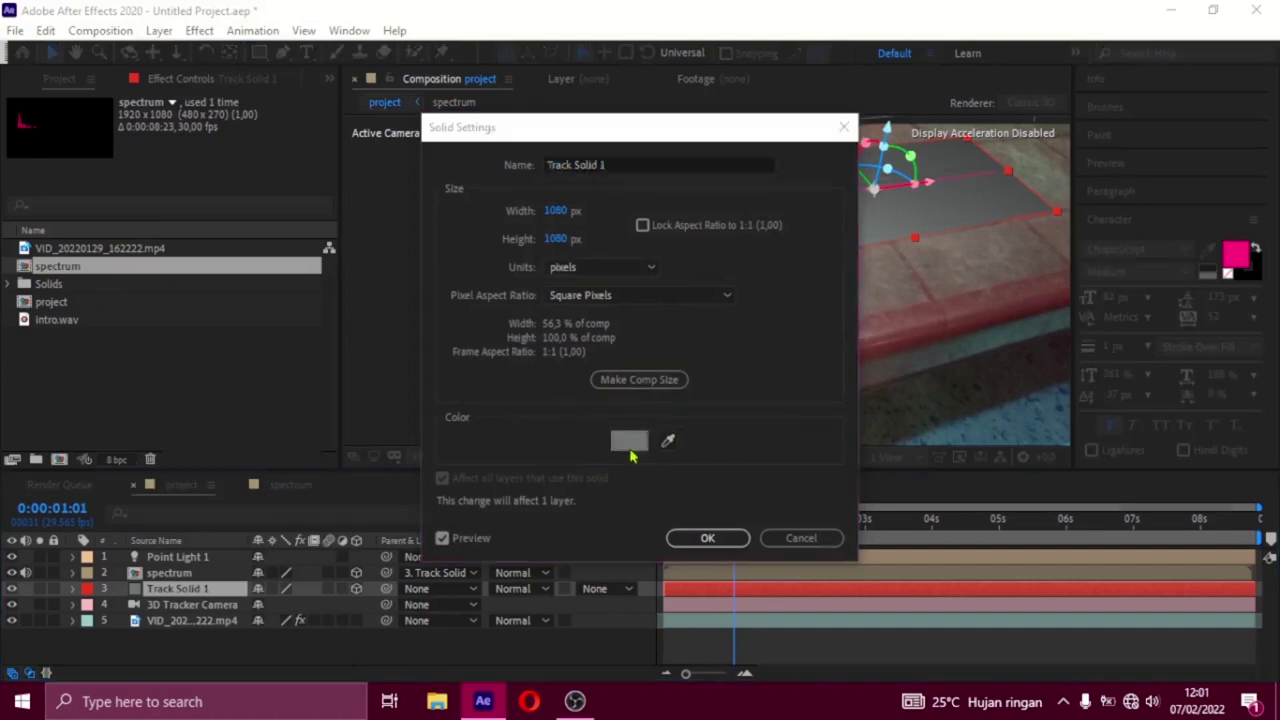
left_click(629, 441)
type("FFFFFF")
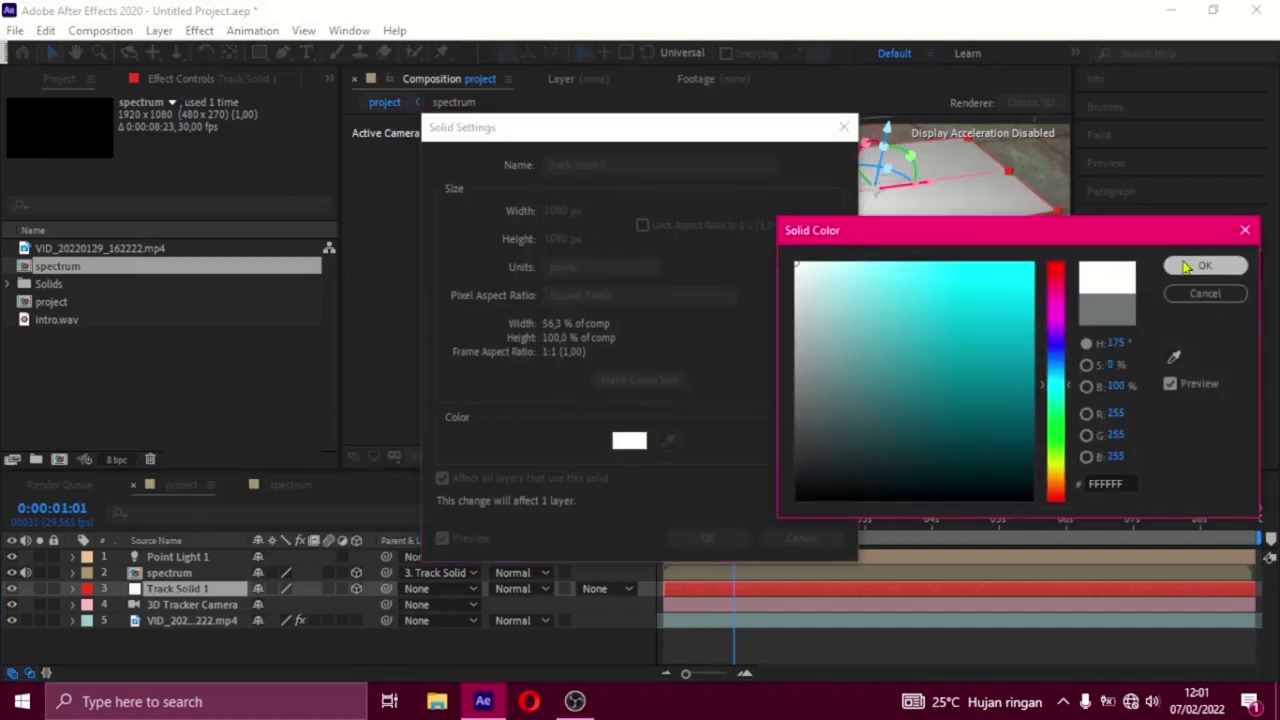
left_click(1204, 265)
left_click(704, 537)
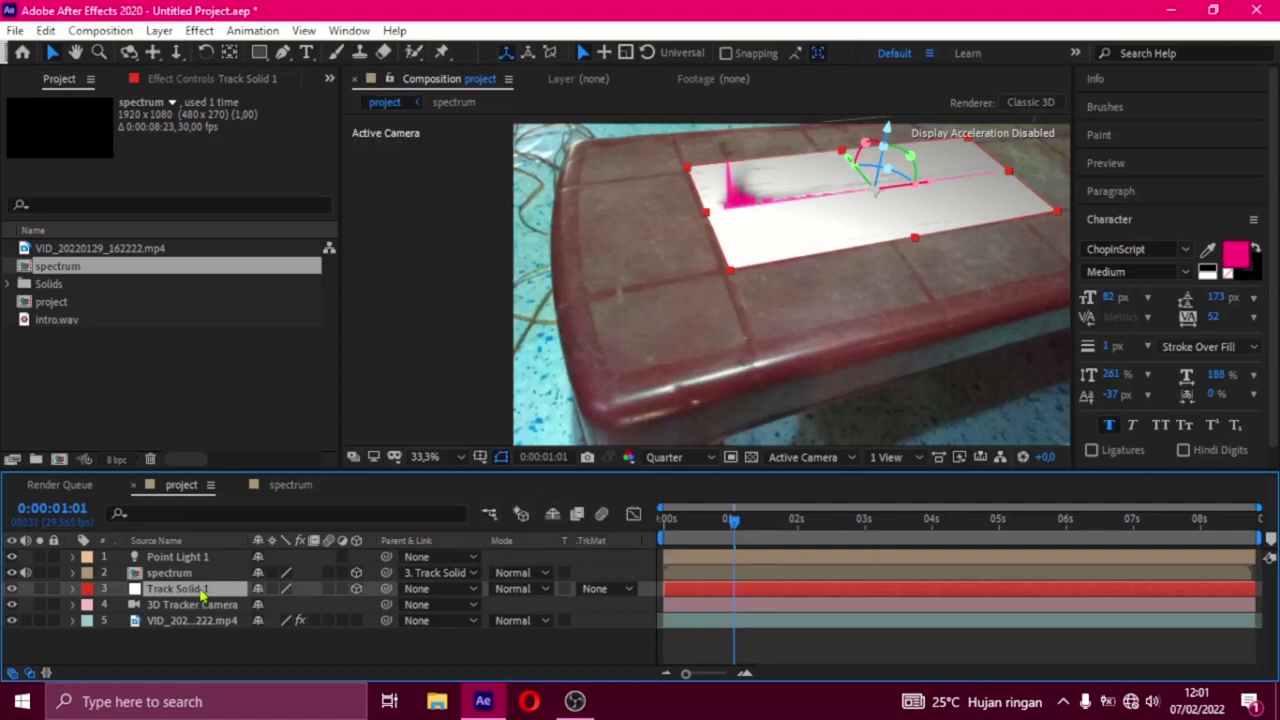
Set Track Solid 1's Metal and Specular Shininess material options to 0%
key("a")
key("a")
scroll(210, 598, "down", 3)
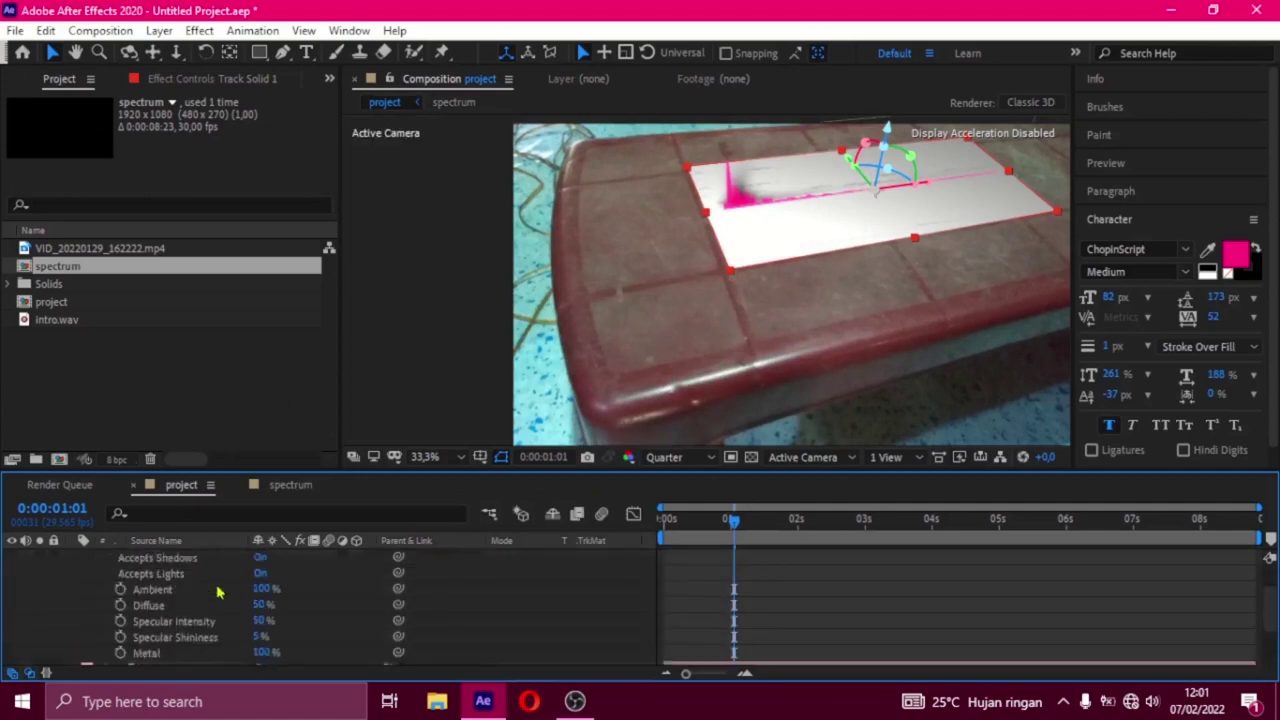
scroll(235, 625, "down", 2)
left_click(262, 625)
type("0")
key("Return")
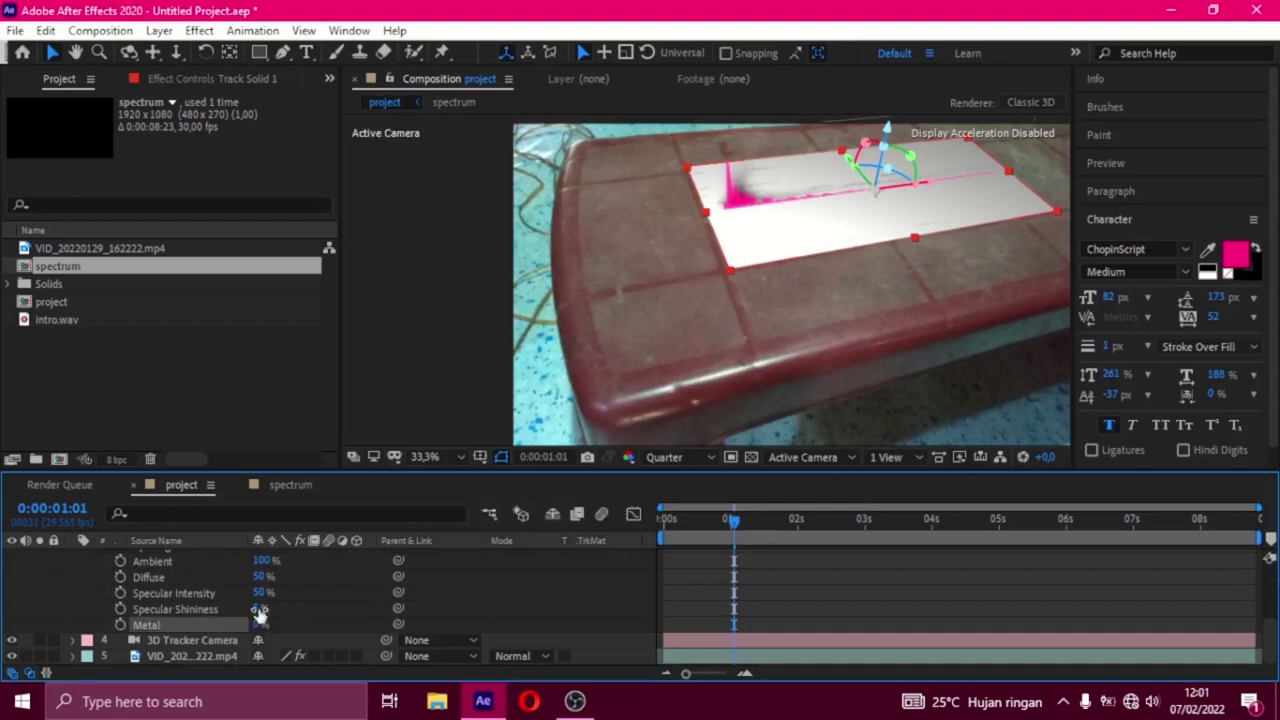
left_click(260, 609)
type("0")
key("Return")
scroll(212, 592, "up", 3)
scroll(212, 592, "up", 5)
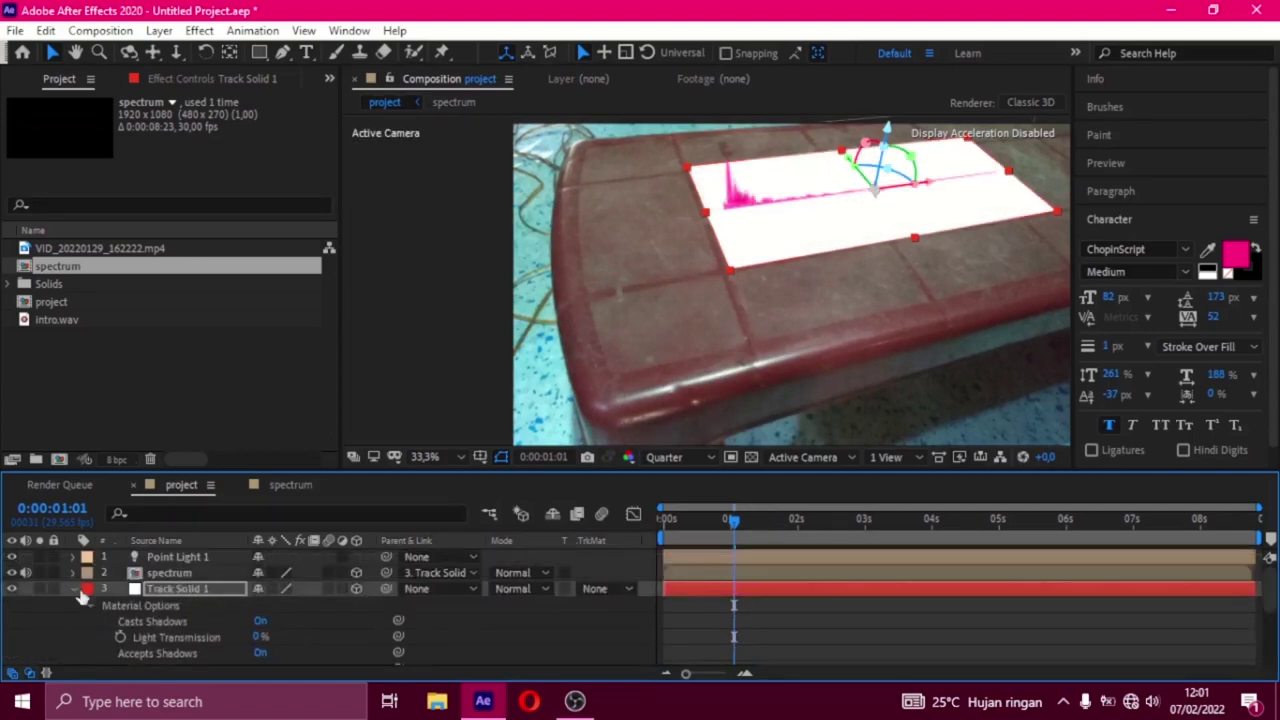
Switch Track Solid 1's blending mode to Multiply so the white plane disappears
left_click(74, 590)
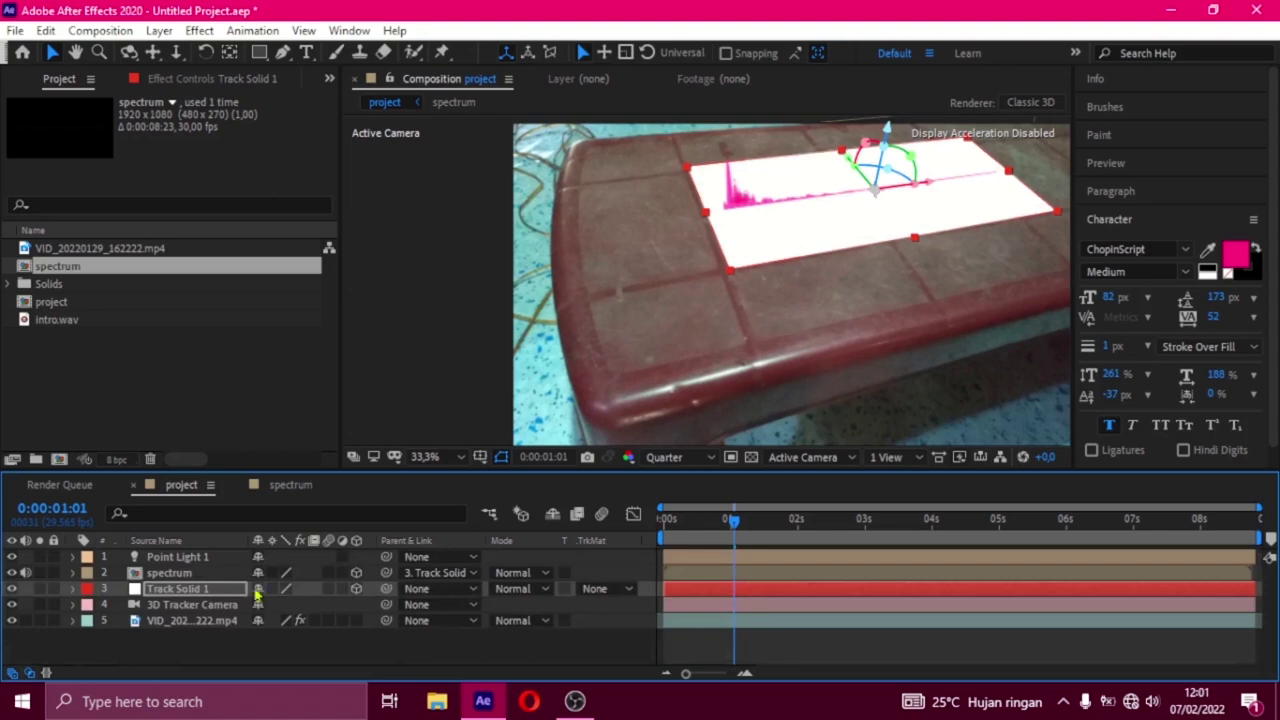
left_click(522, 589)
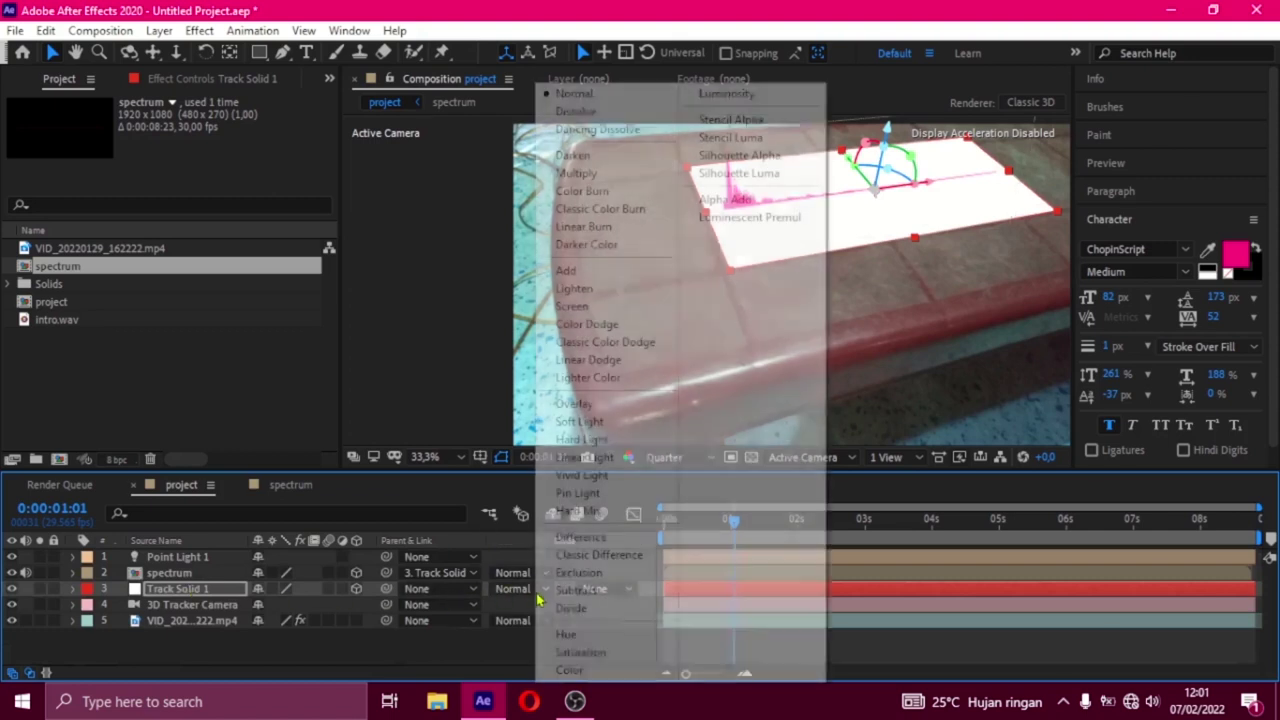
left_click(577, 173)
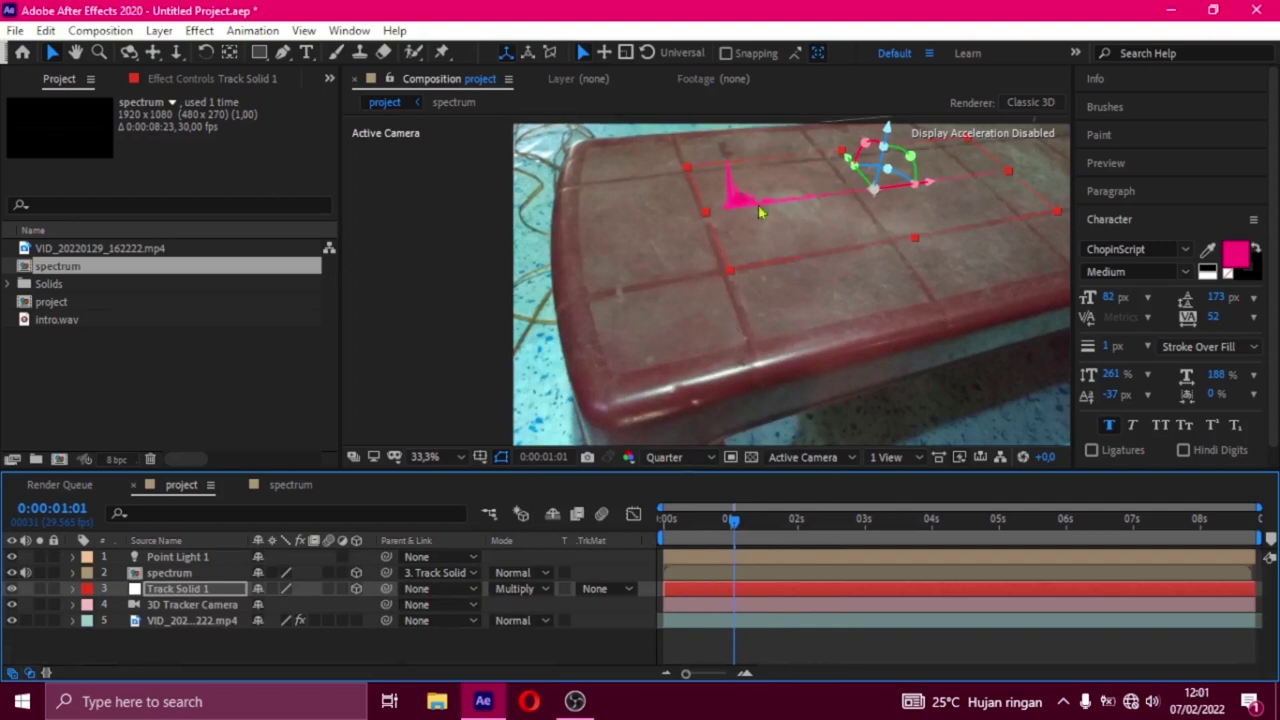
left_click(200, 557)
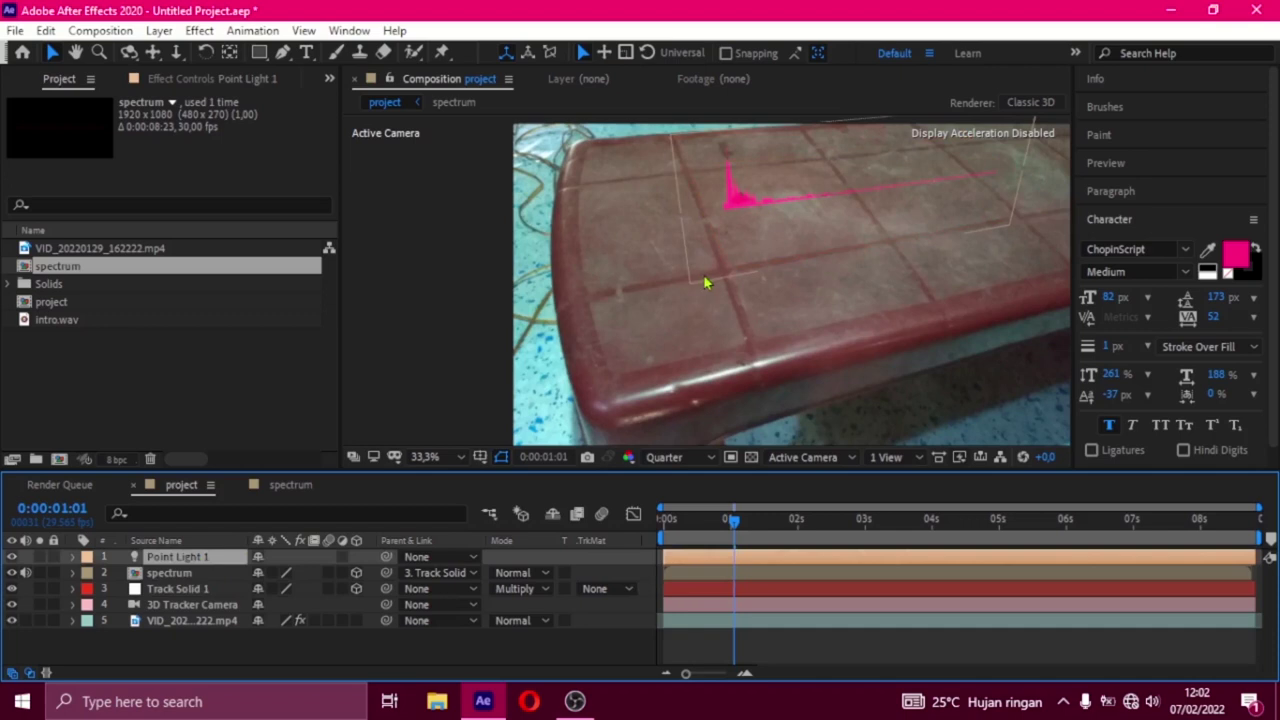
Bring Point Light 1 back from outside the frame to sit beside the table's left edge
key("h")
left_click_drag(640, 343, 650, 348)
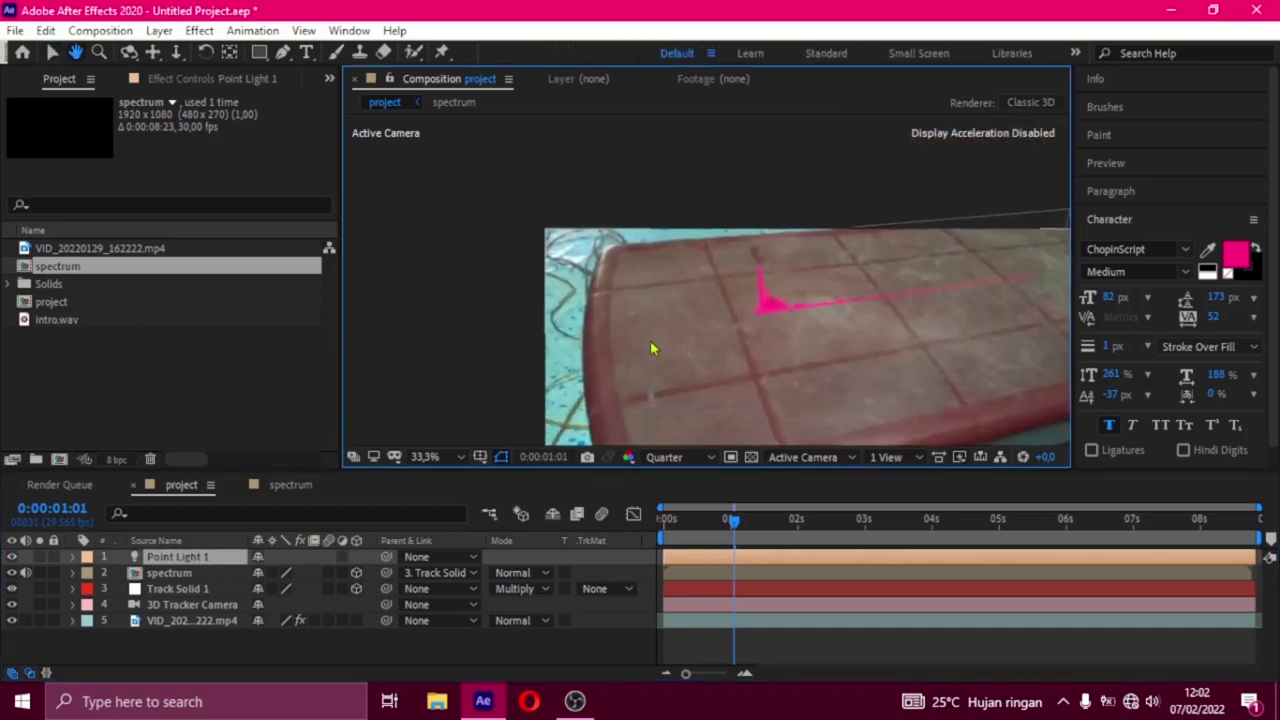
key("v")
key("comma")
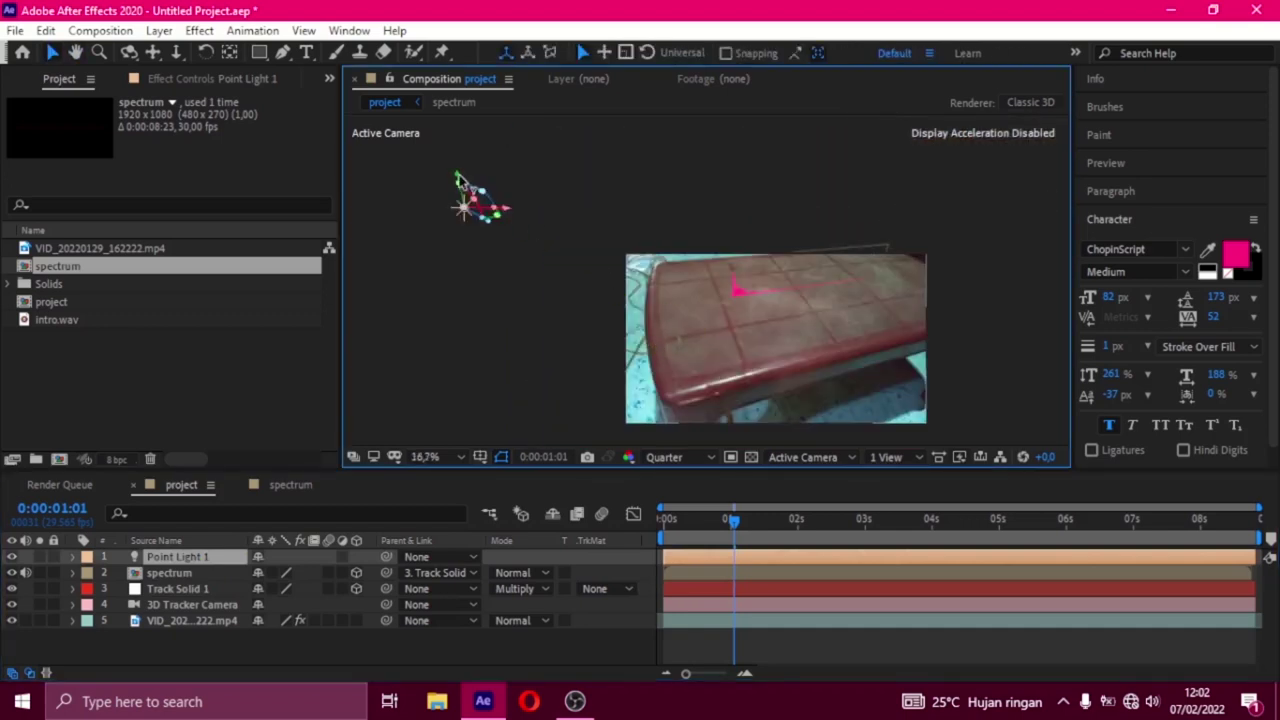
mouse_move(457, 176)
left_mouse_down()
mouse_move(478, 250)
mouse_move(477, 213)
mouse_move(530, 316)
left_mouse_up()
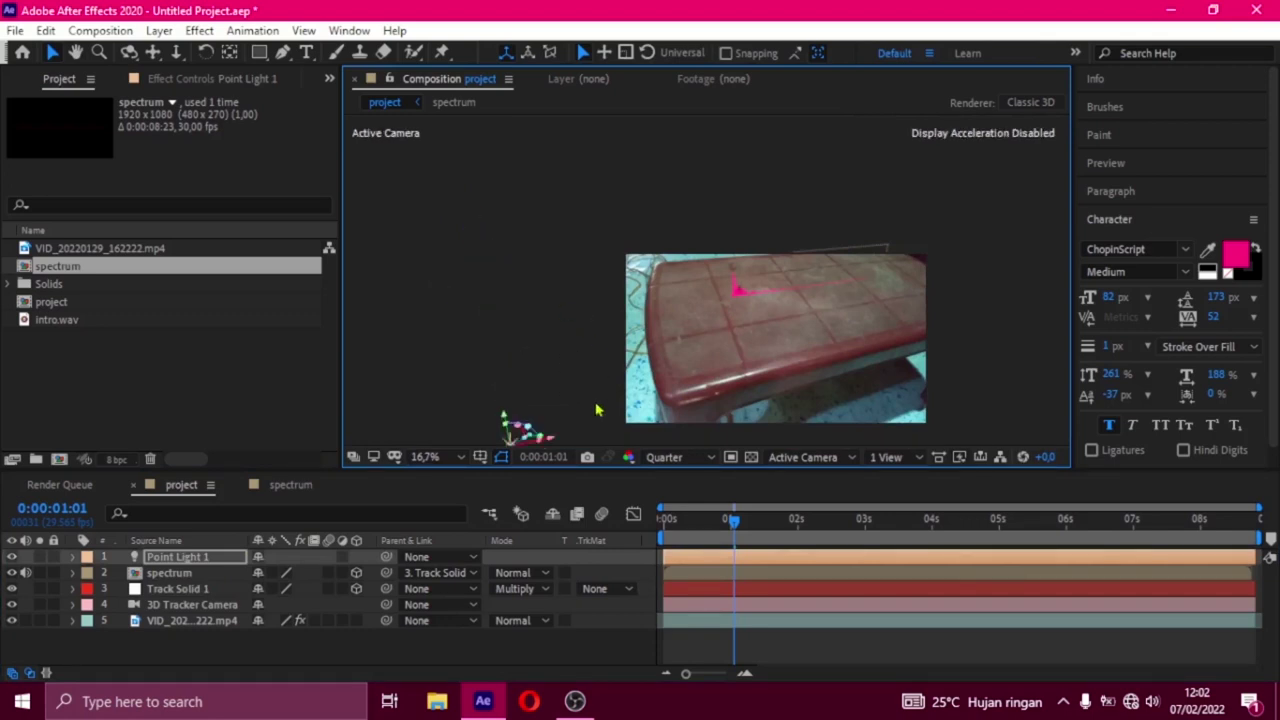
mouse_move(553, 441)
left_mouse_down()
mouse_move(583, 413)
mouse_move(510, 430)
left_mouse_up()
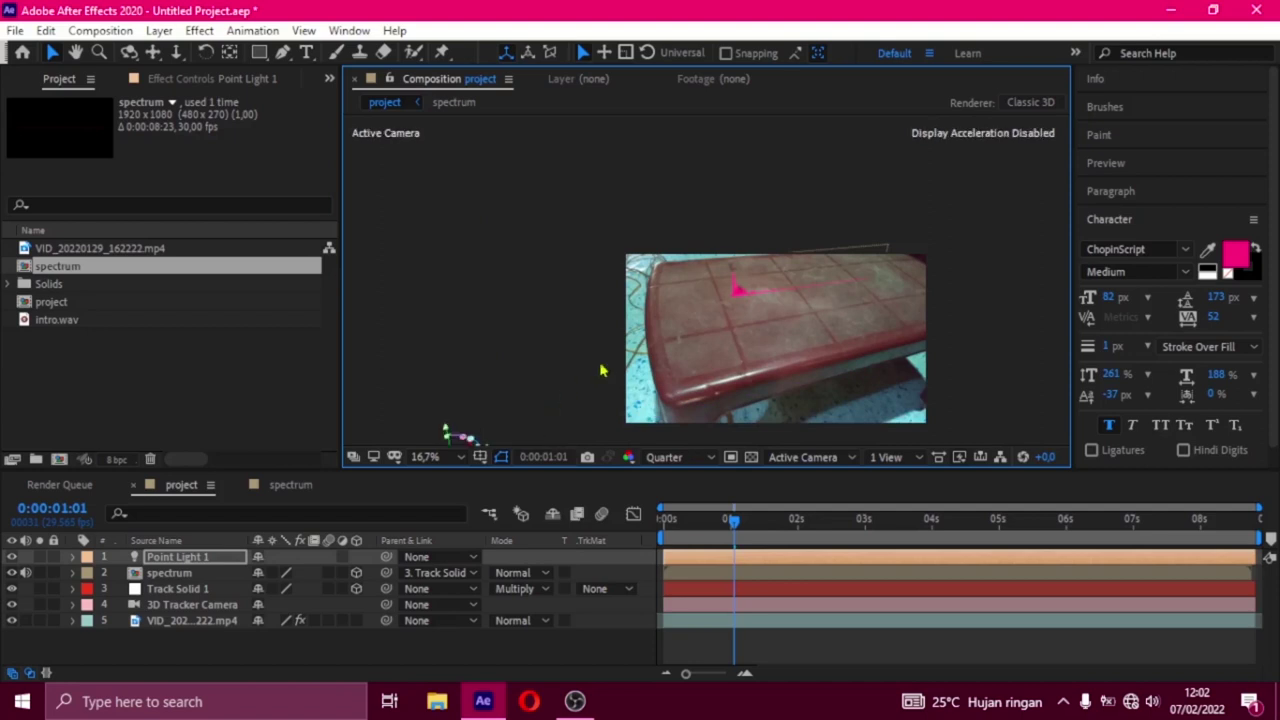
scroll(615, 360, "down", 3)
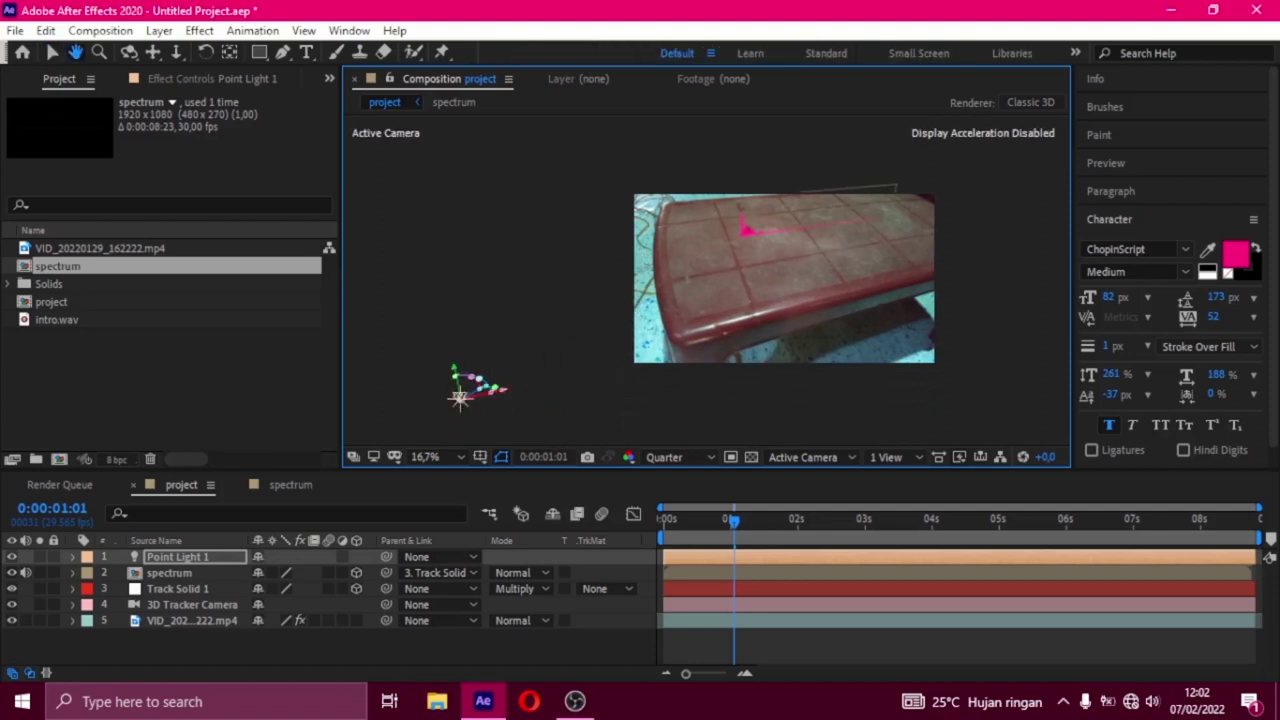
mouse_move(460, 398)
left_mouse_down()
mouse_move(494, 330)
mouse_move(547, 341)
mouse_move(563, 323)
mouse_move(603, 330)
mouse_move(557, 320)
mouse_move(626, 306)
mouse_move(560, 314)
mouse_move(677, 297)
left_mouse_up()
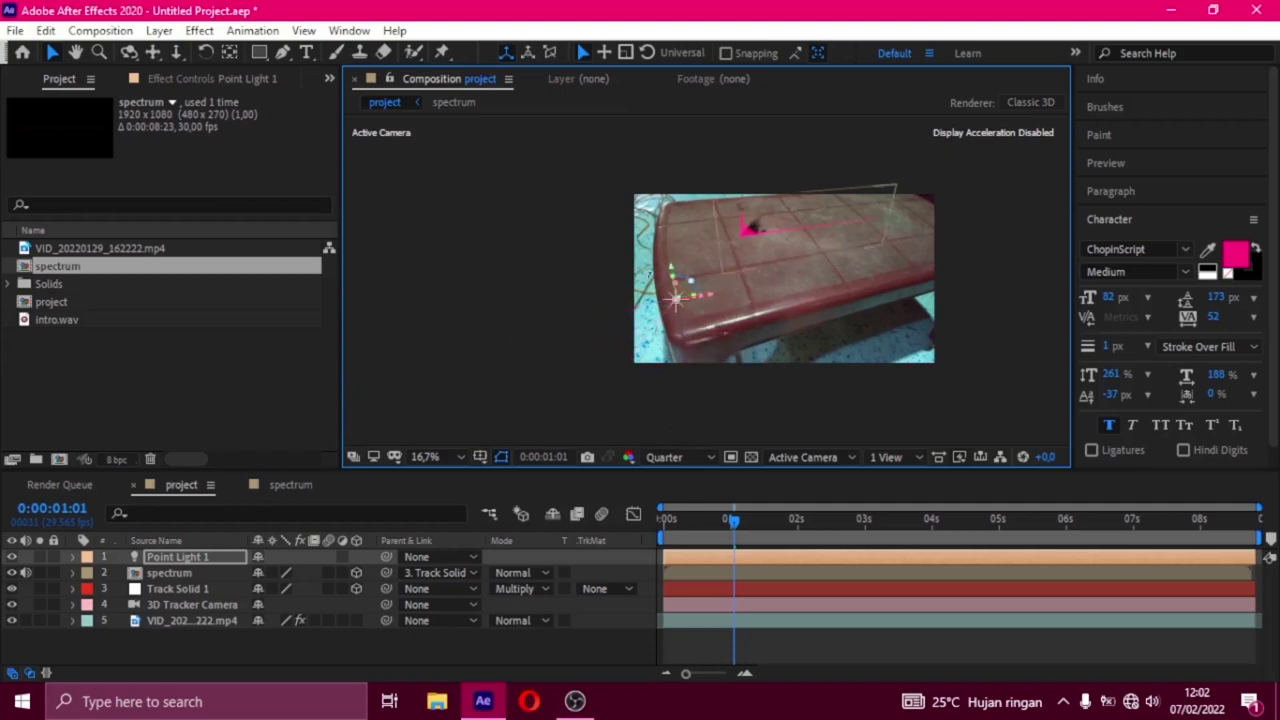
Fit the composition in the viewer and scrub Point Light 1's Shadow Darkness to 119%
left_click(428, 457)
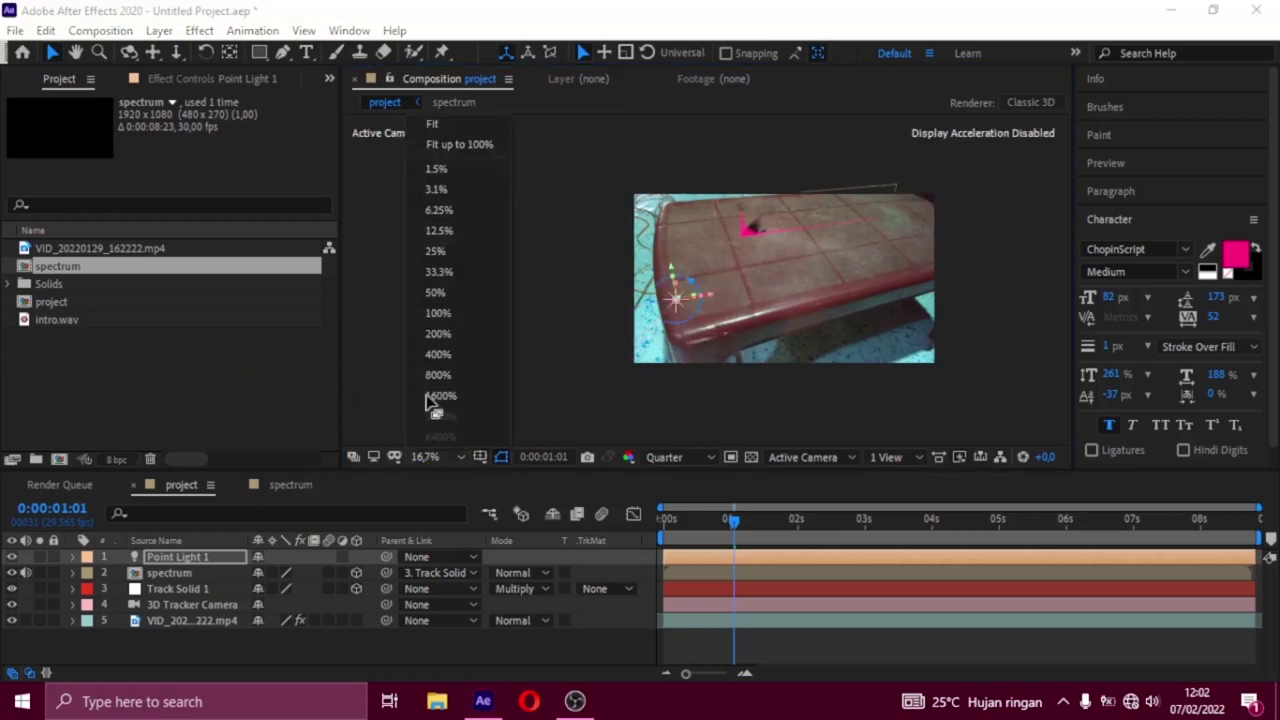
left_click(463, 126)
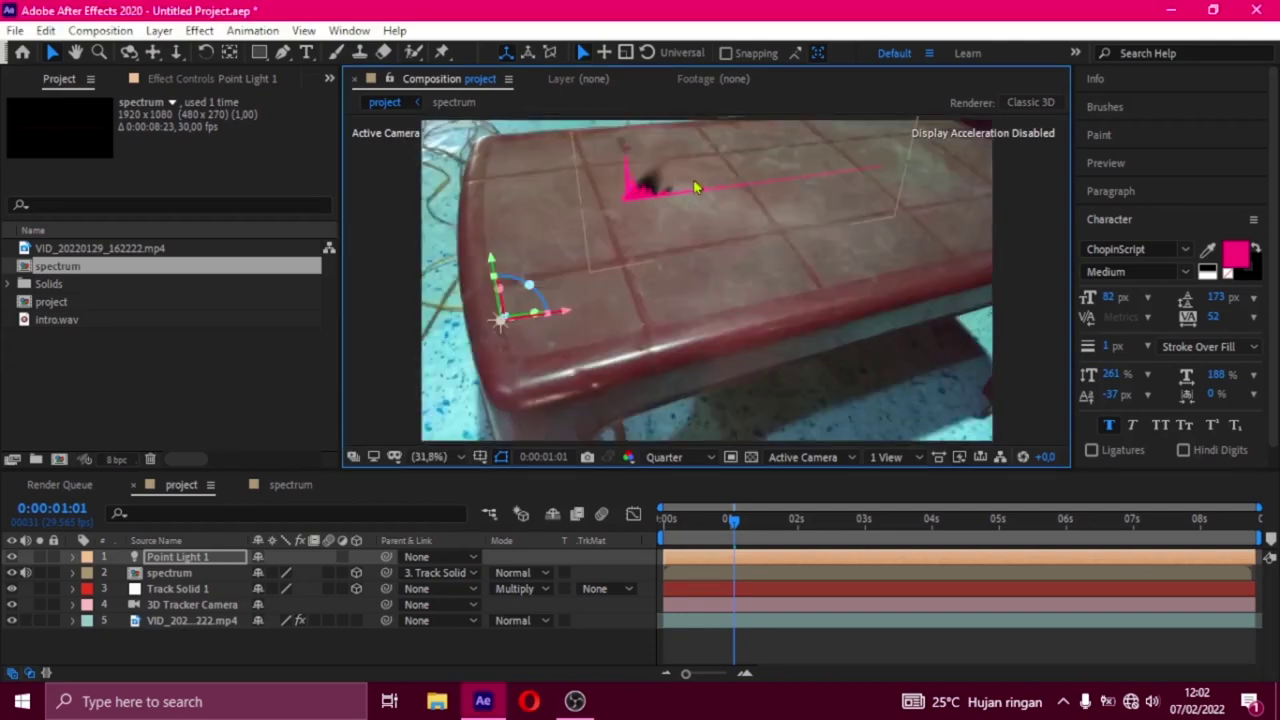
left_click(211, 562)
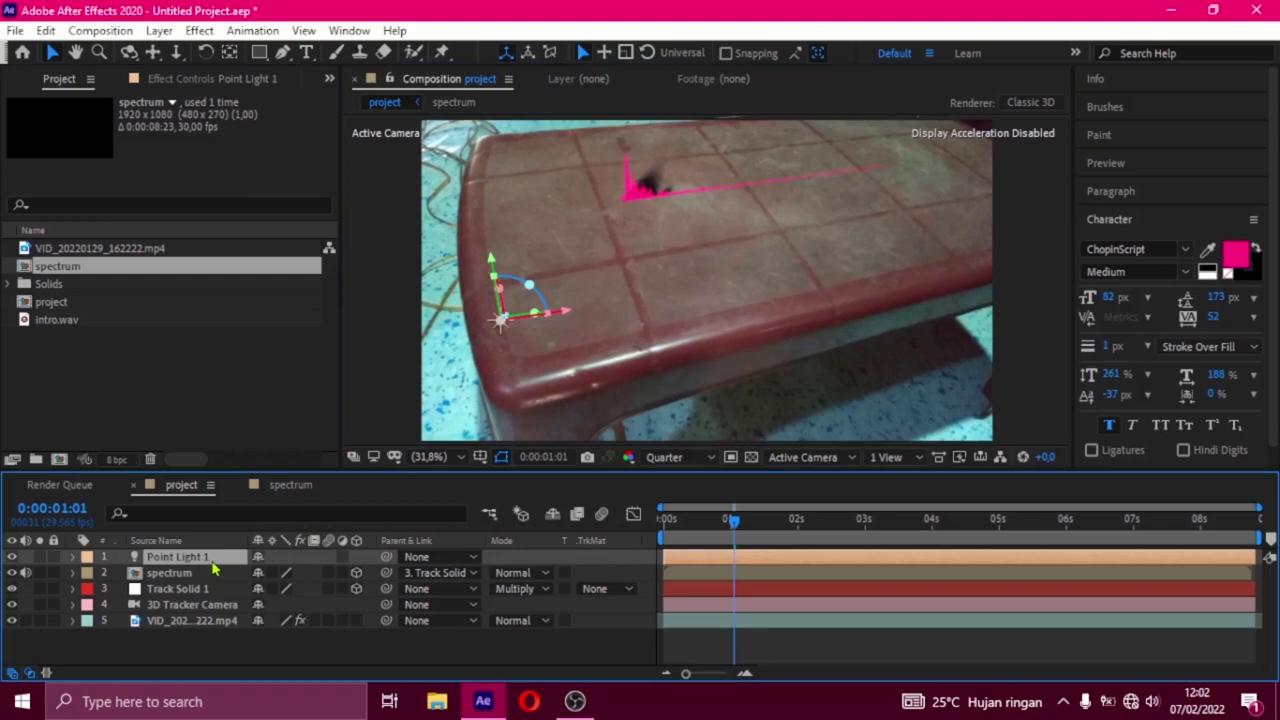
key("a")
key("a")
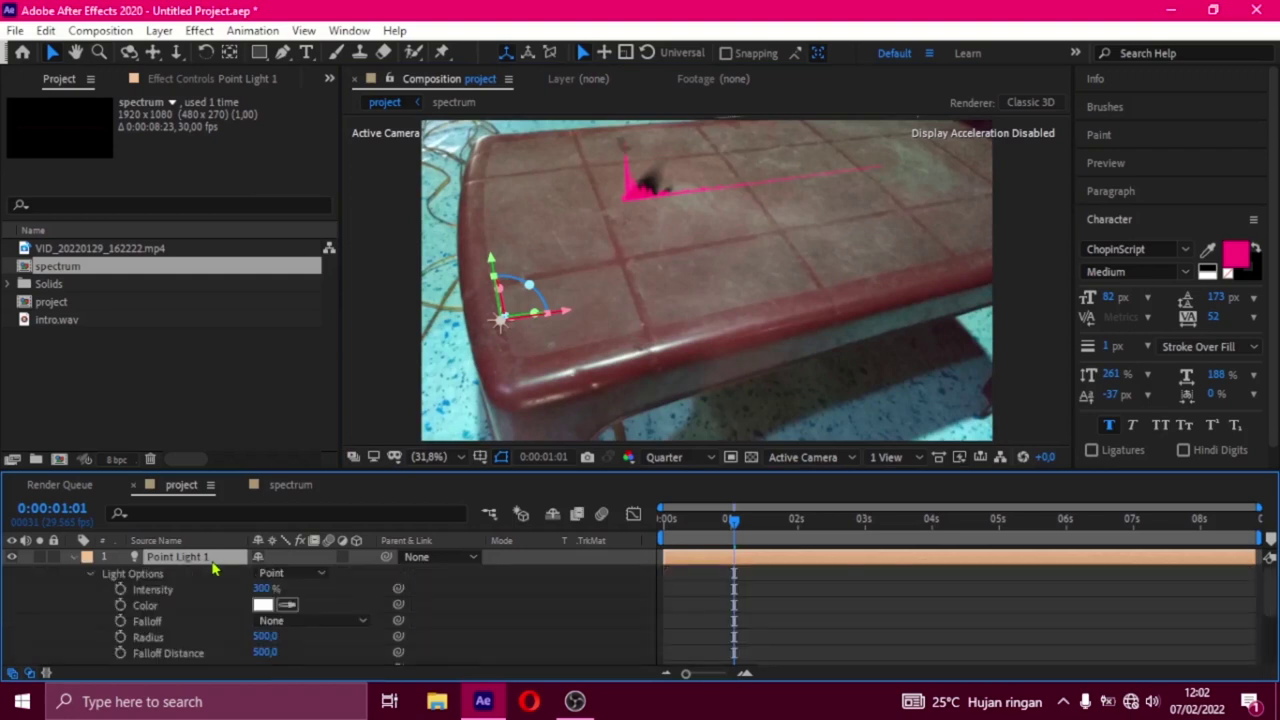
scroll(255, 565, "down", 3)
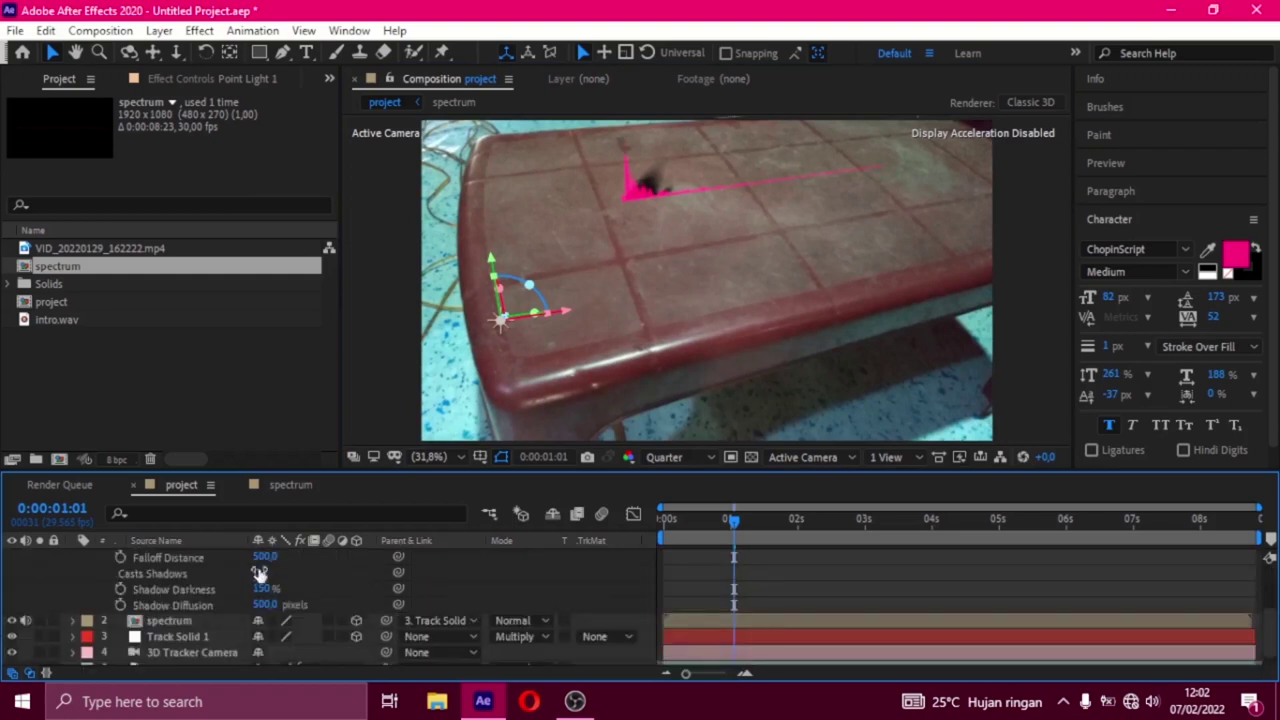
left_click(262, 590)
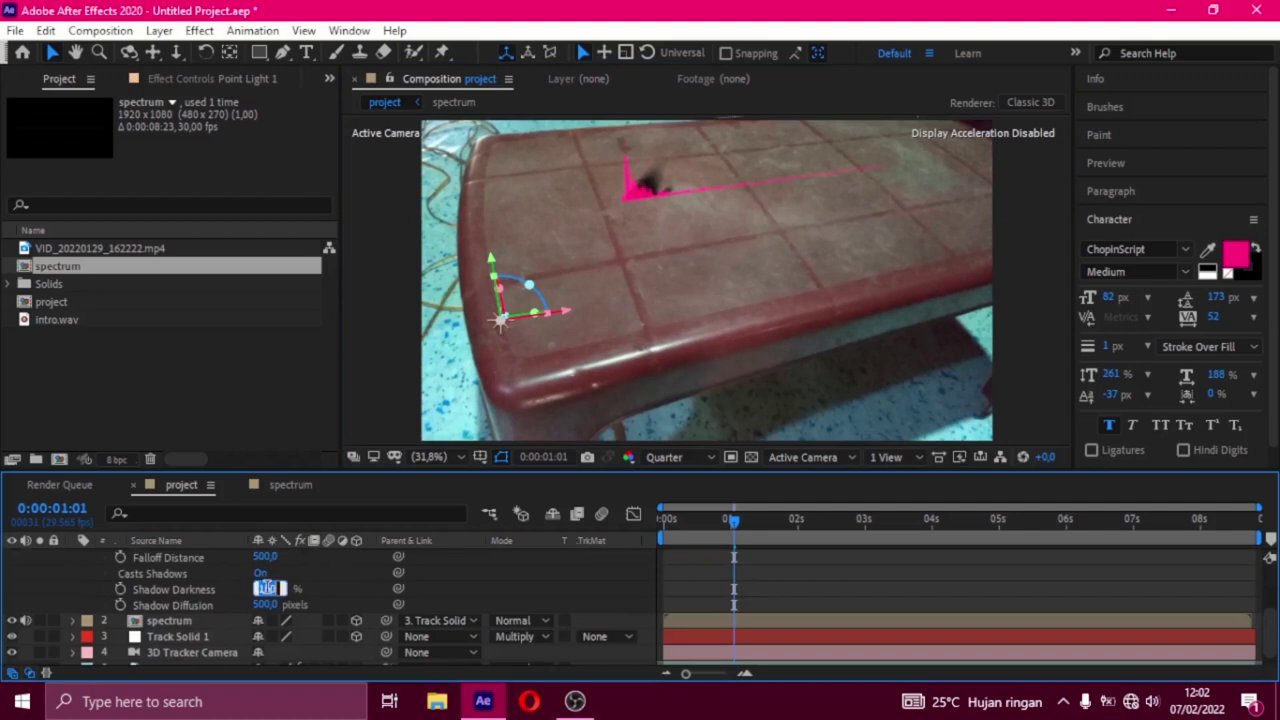
key("Return")
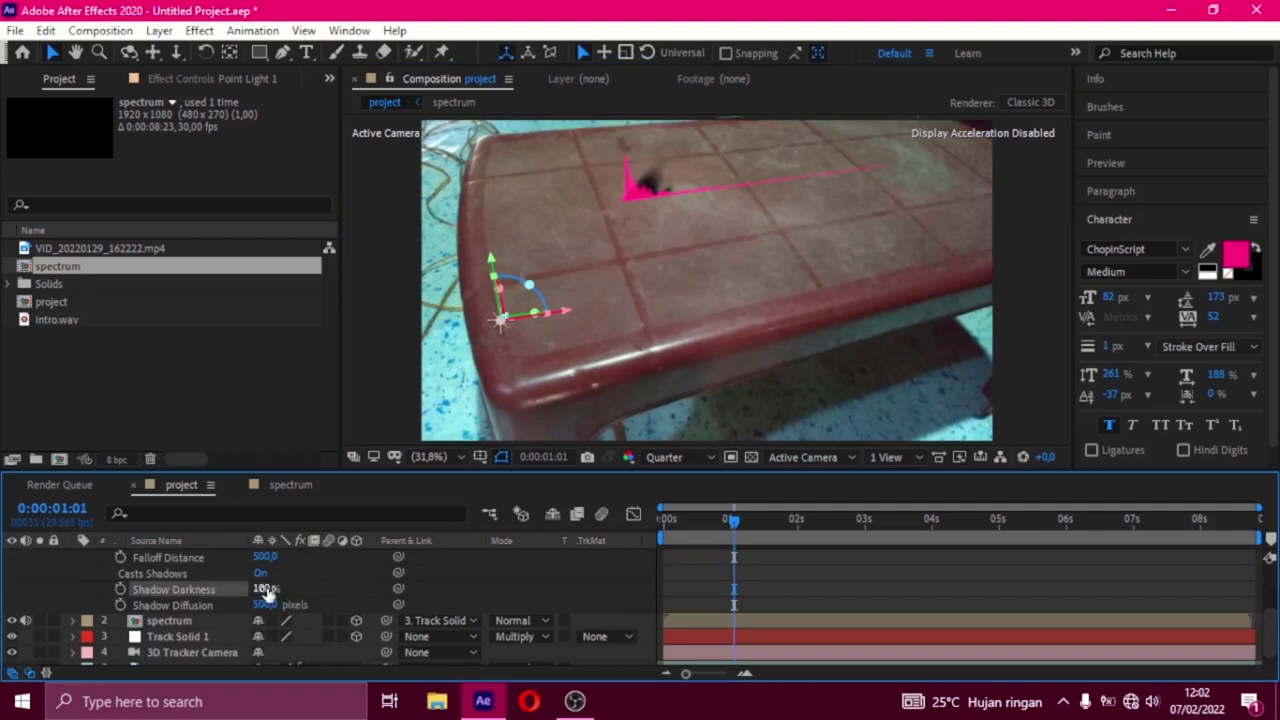
left_click(264, 590)
left_click_drag(264, 590, 291, 589)
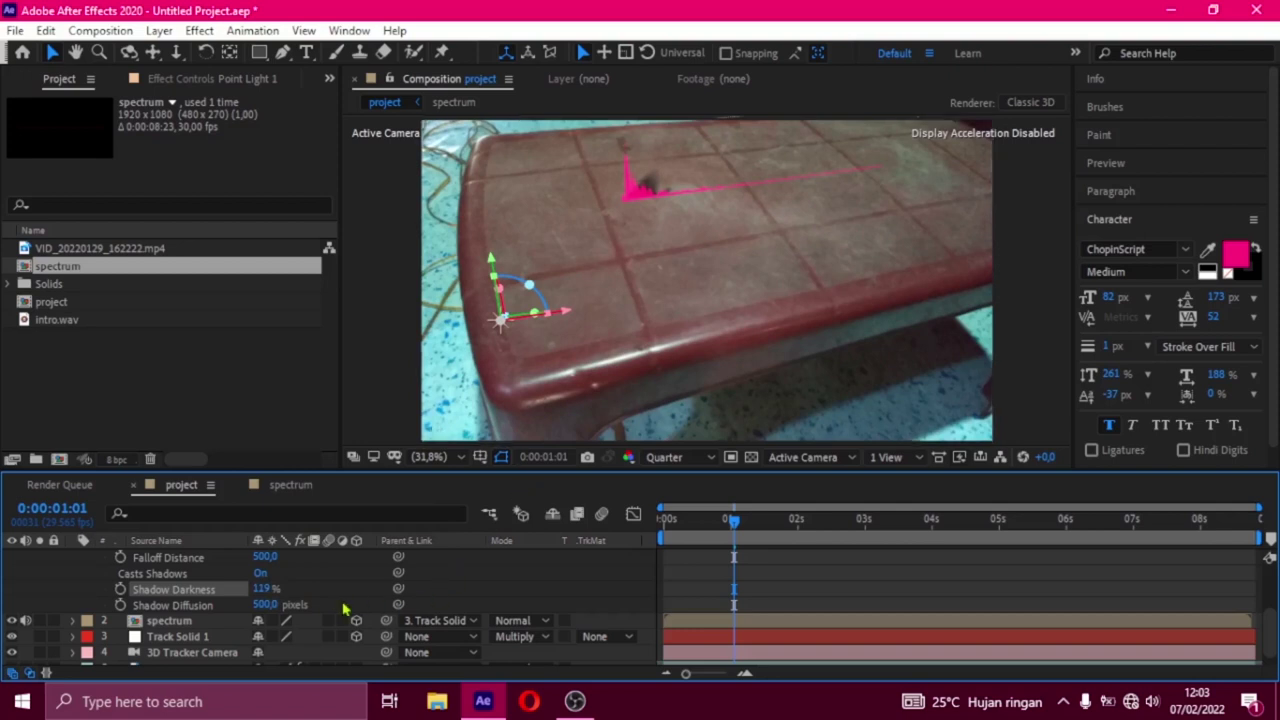
scroll(343, 609, "up", 3)
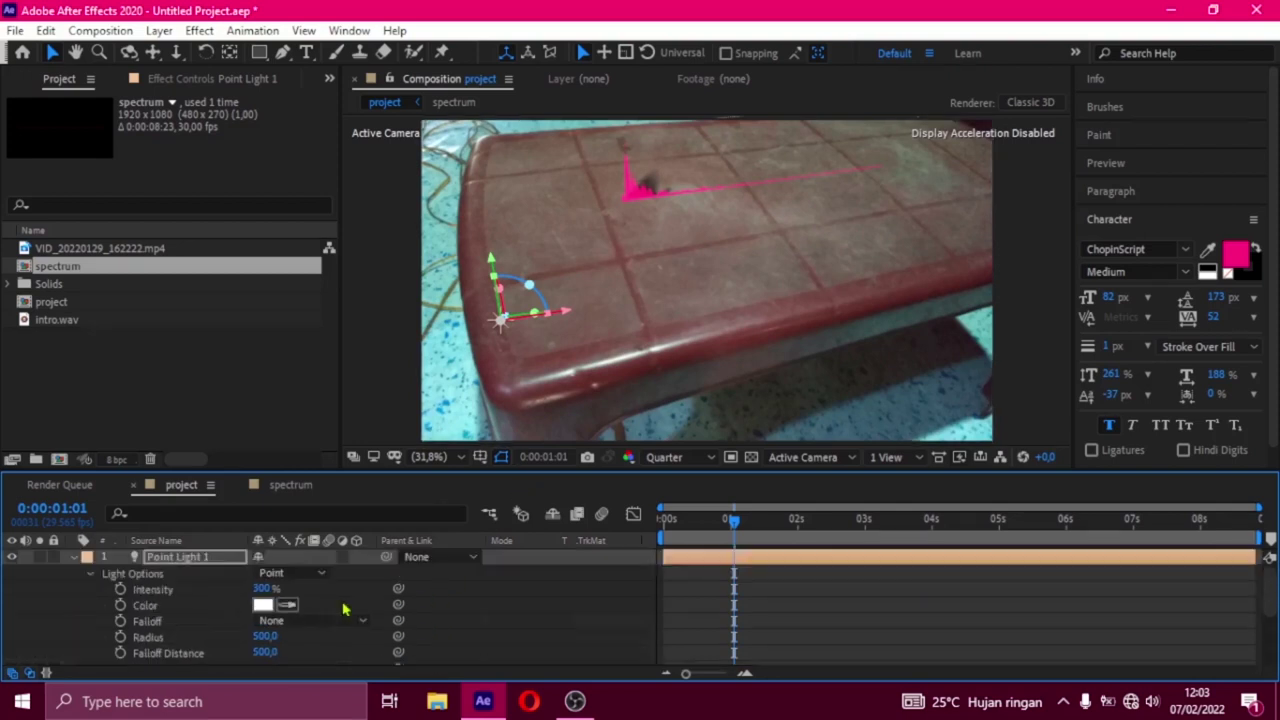
Select the footage layer and display its 3D Camera Tracker track points
left_click(66, 568)
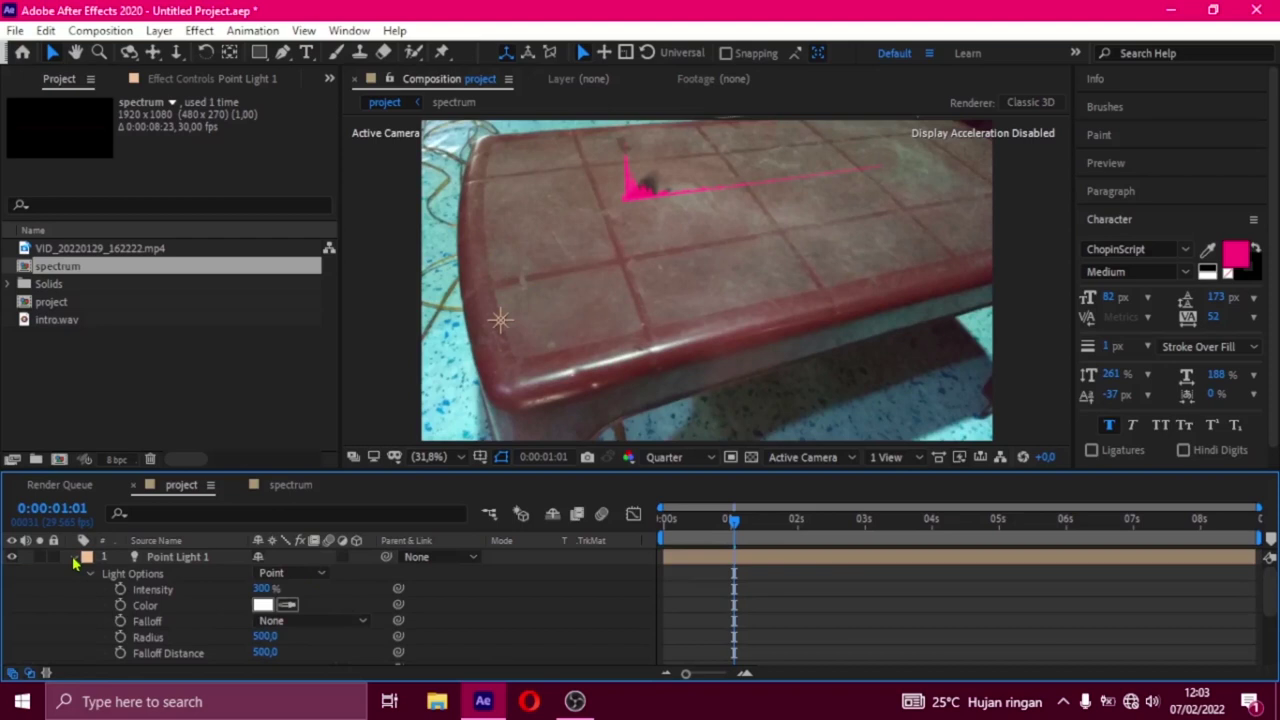
left_click(73, 560)
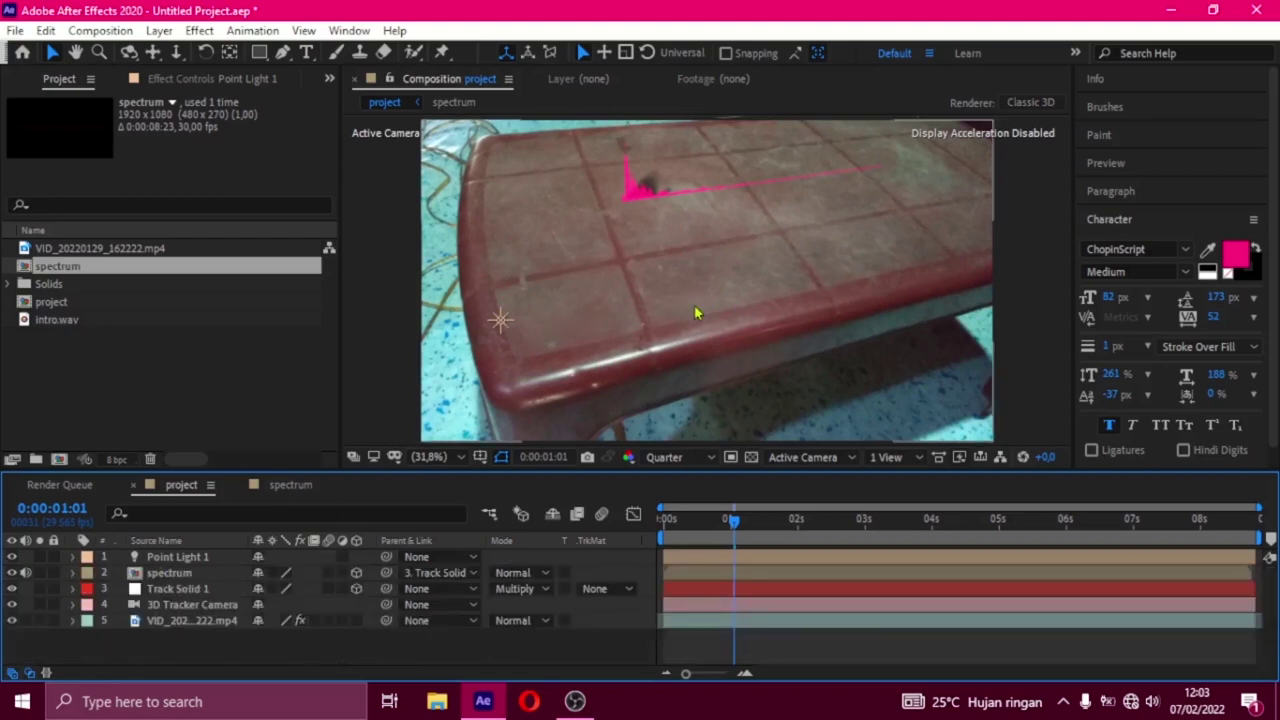
left_click(163, 624)
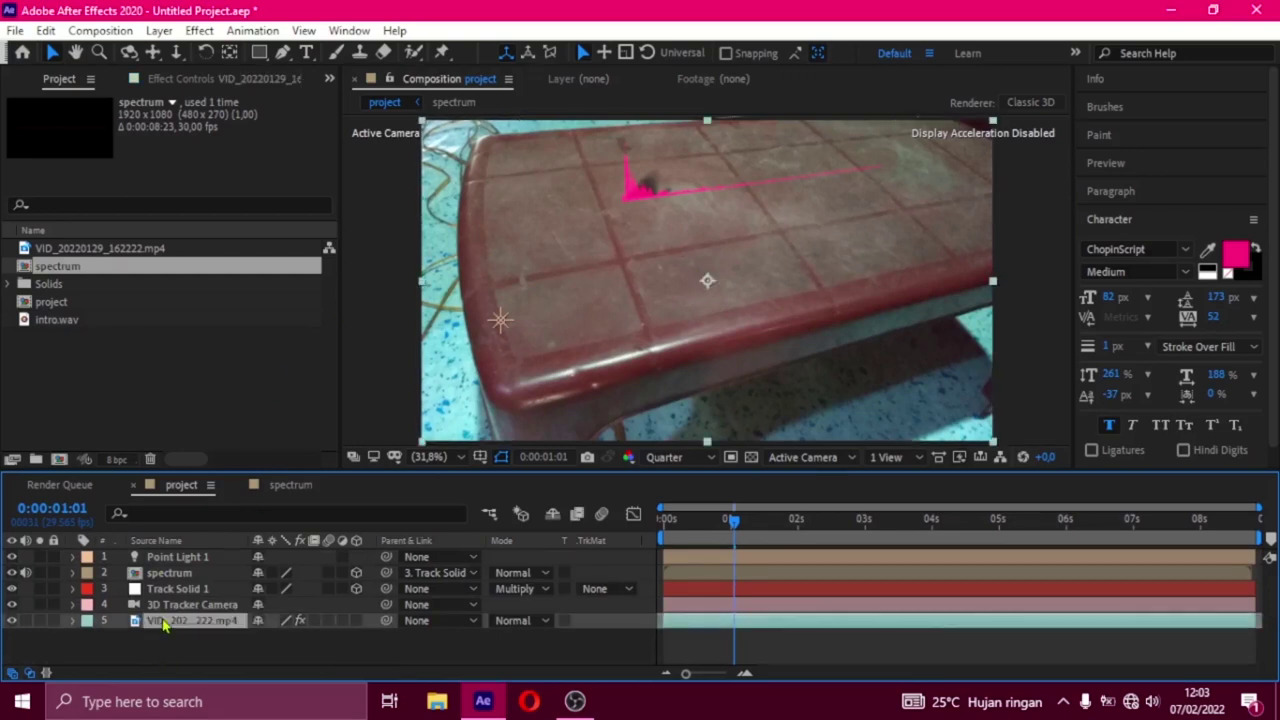
left_click(254, 84)
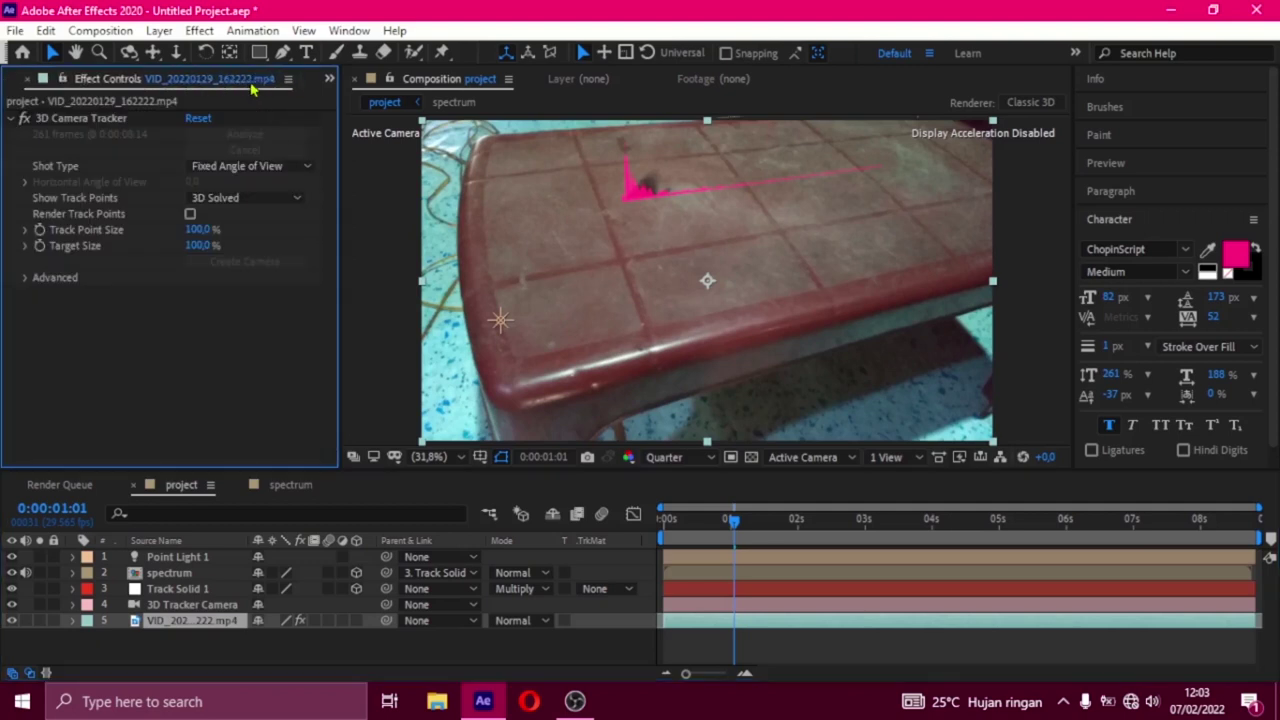
left_click(88, 120)
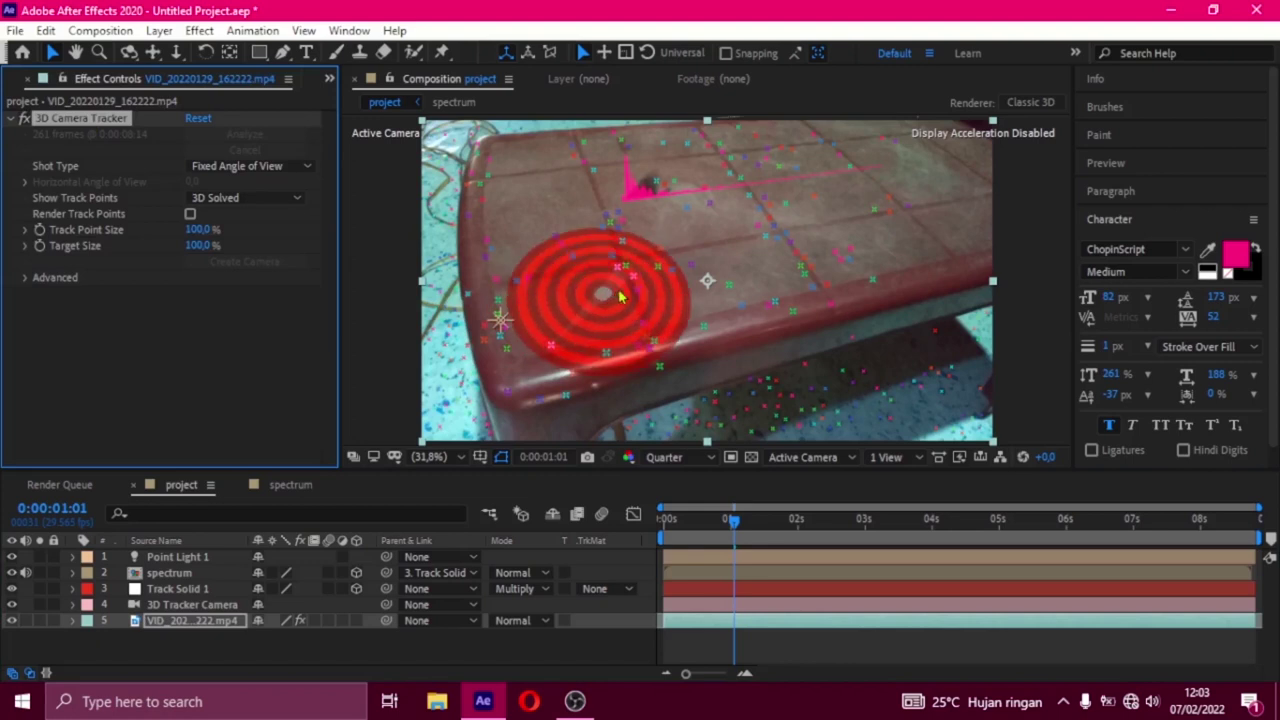
Select six track points on the table's front-left surface and bring up their target options
left_click(627, 296)
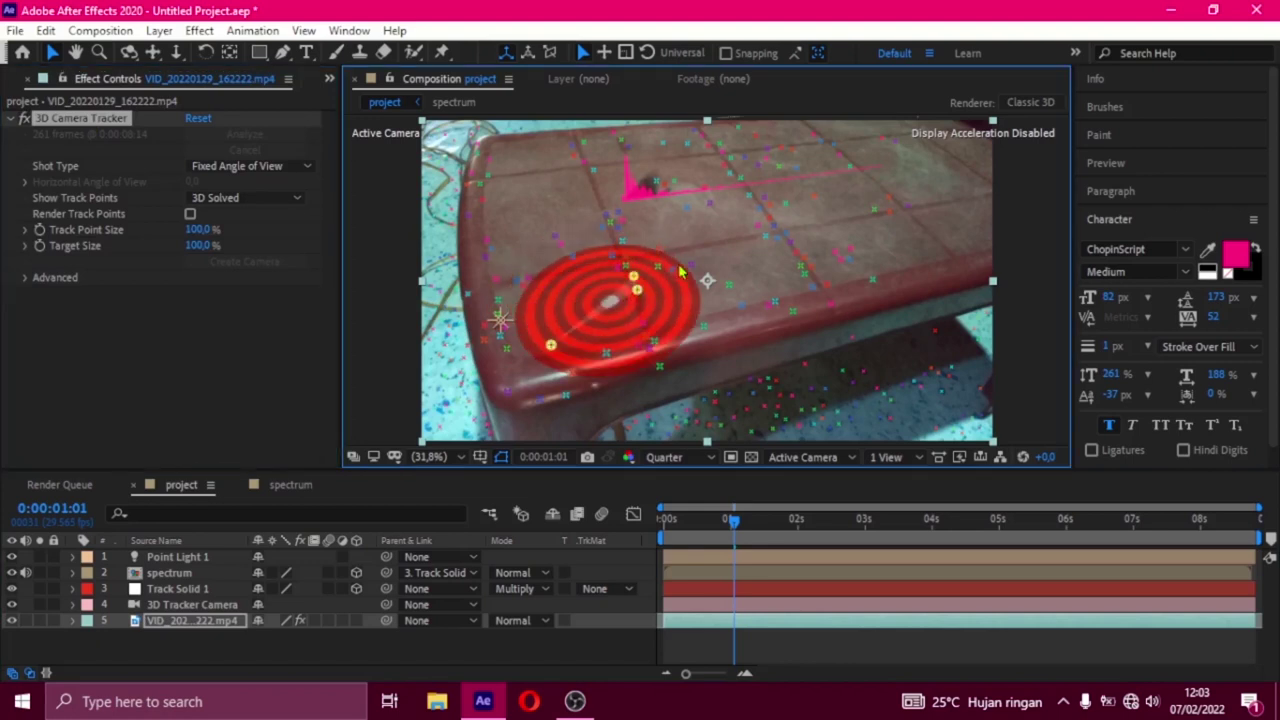
left_click(529, 281, "shift")
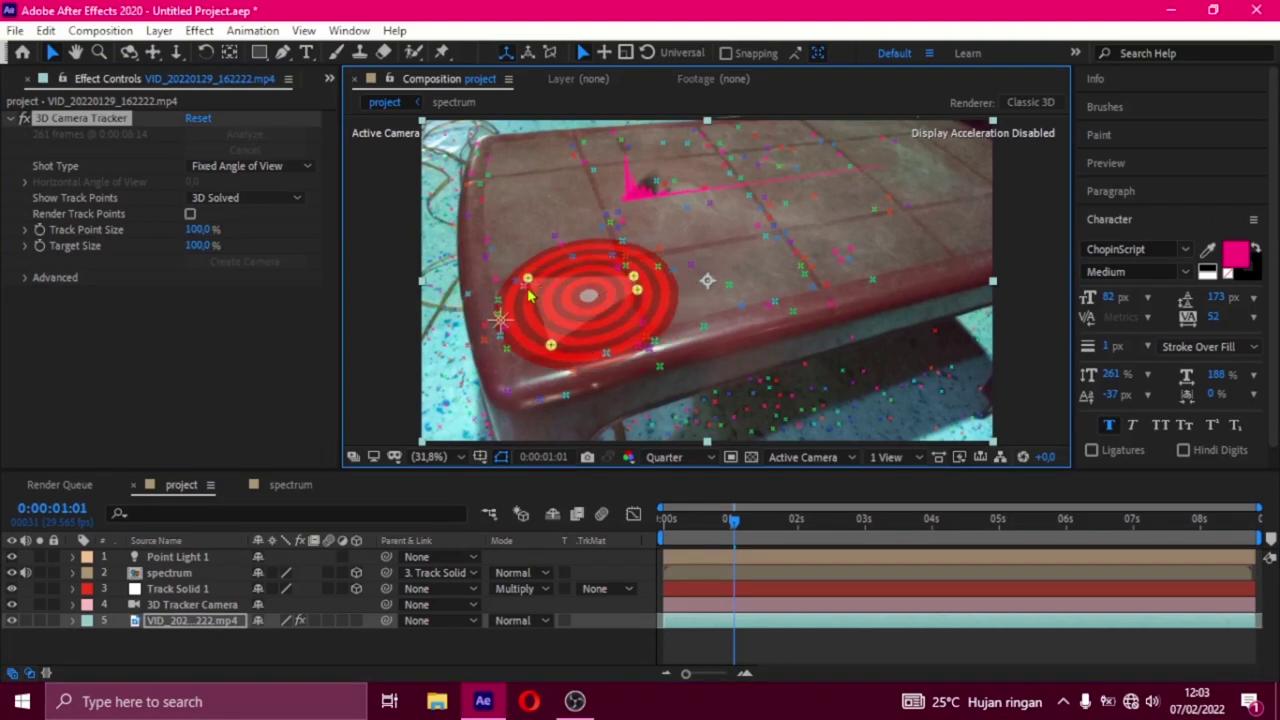
left_click(526, 287, "shift")
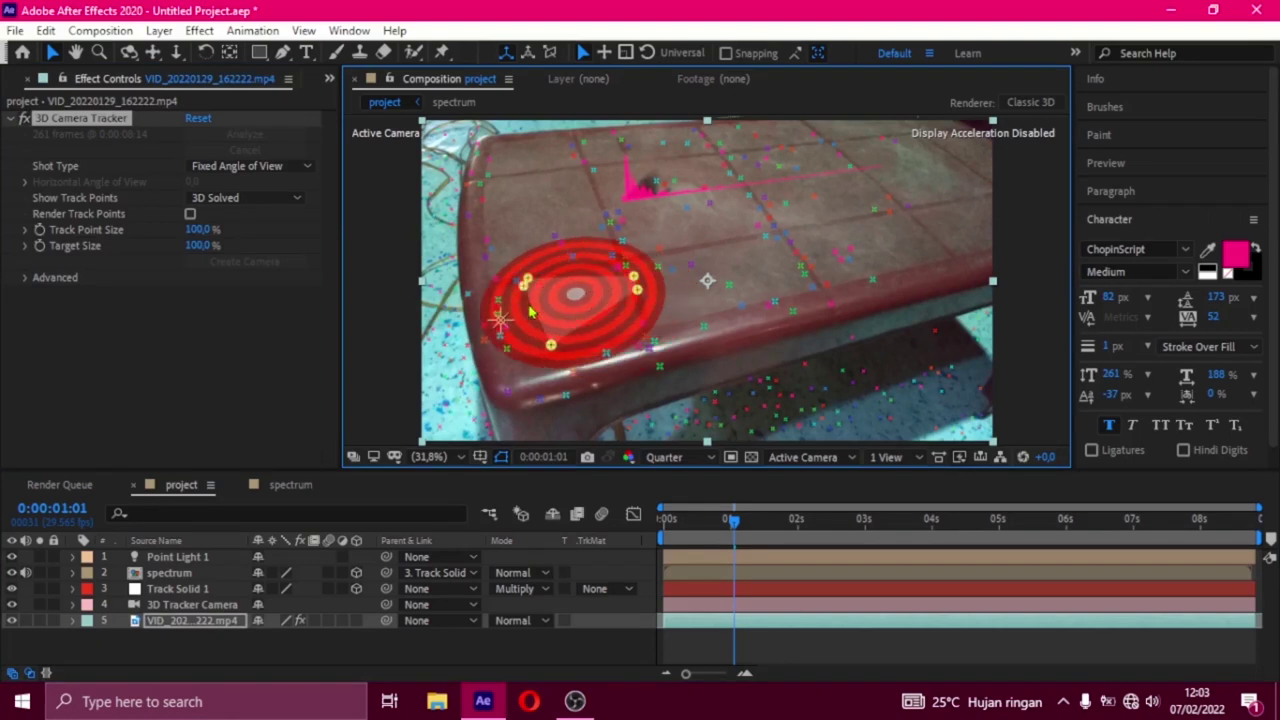
left_click(644, 325, "shift")
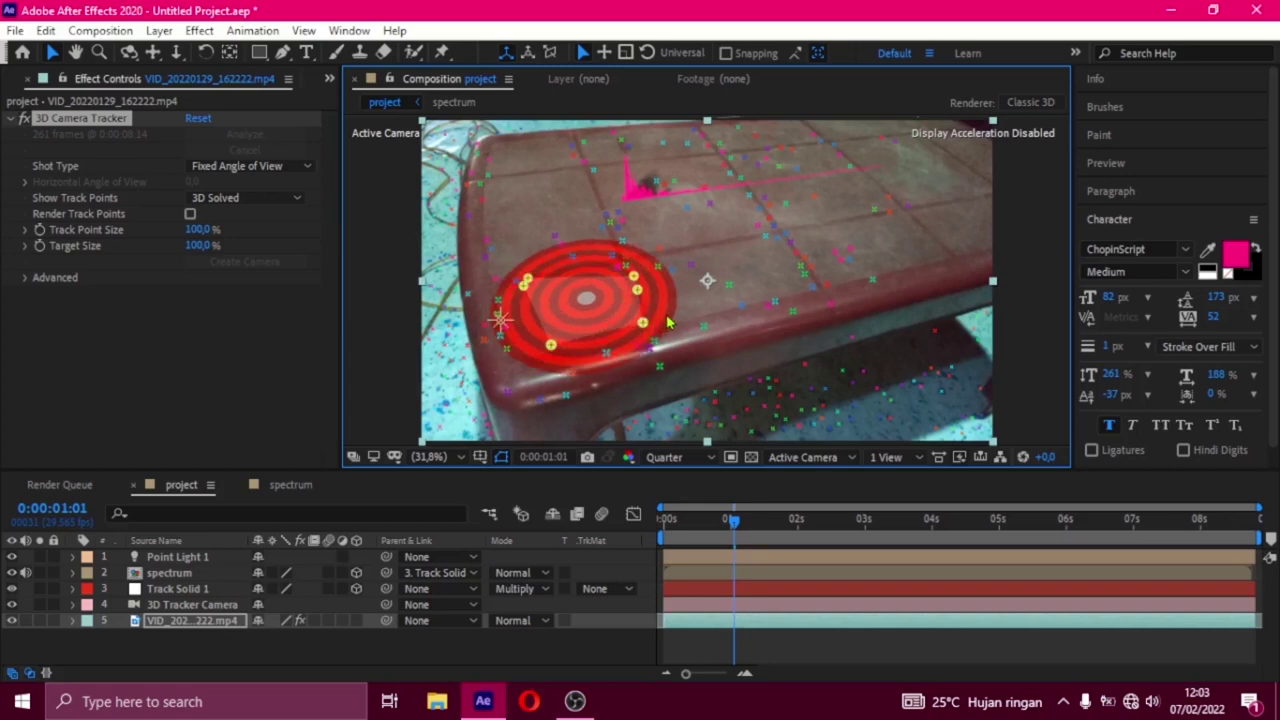
left_click(672, 271, "shift")
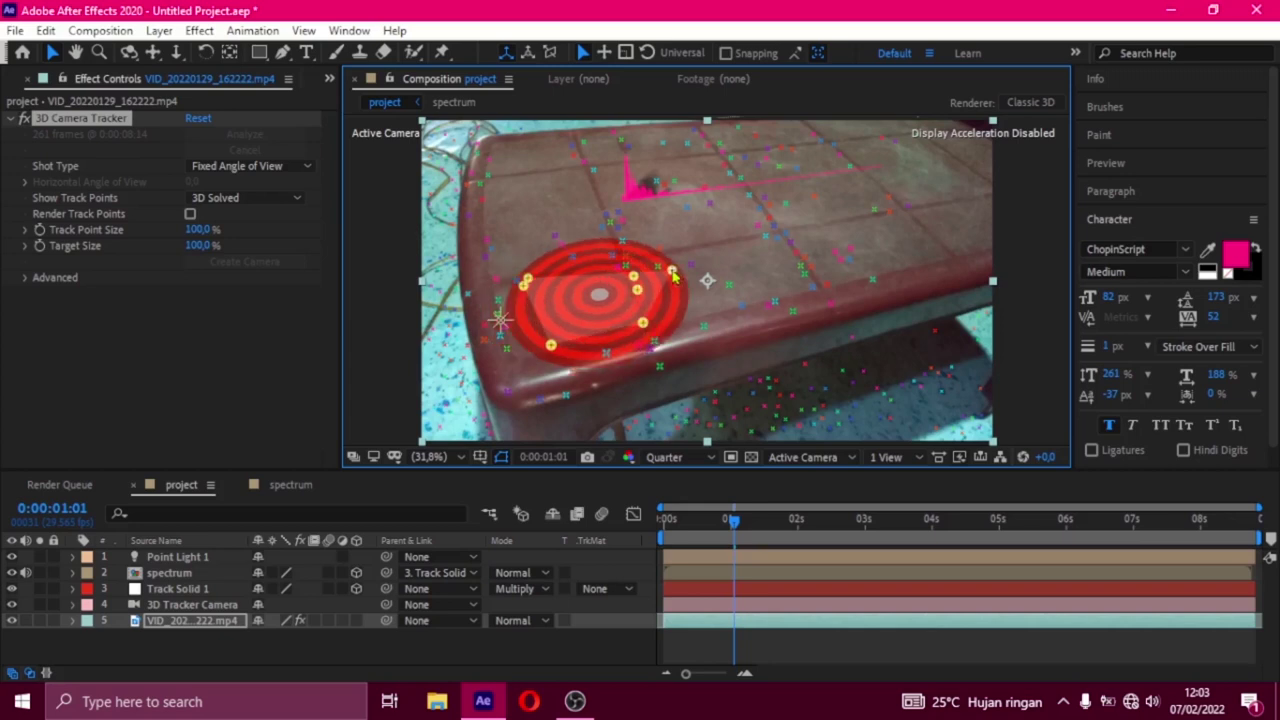
left_click(658, 252, "shift")
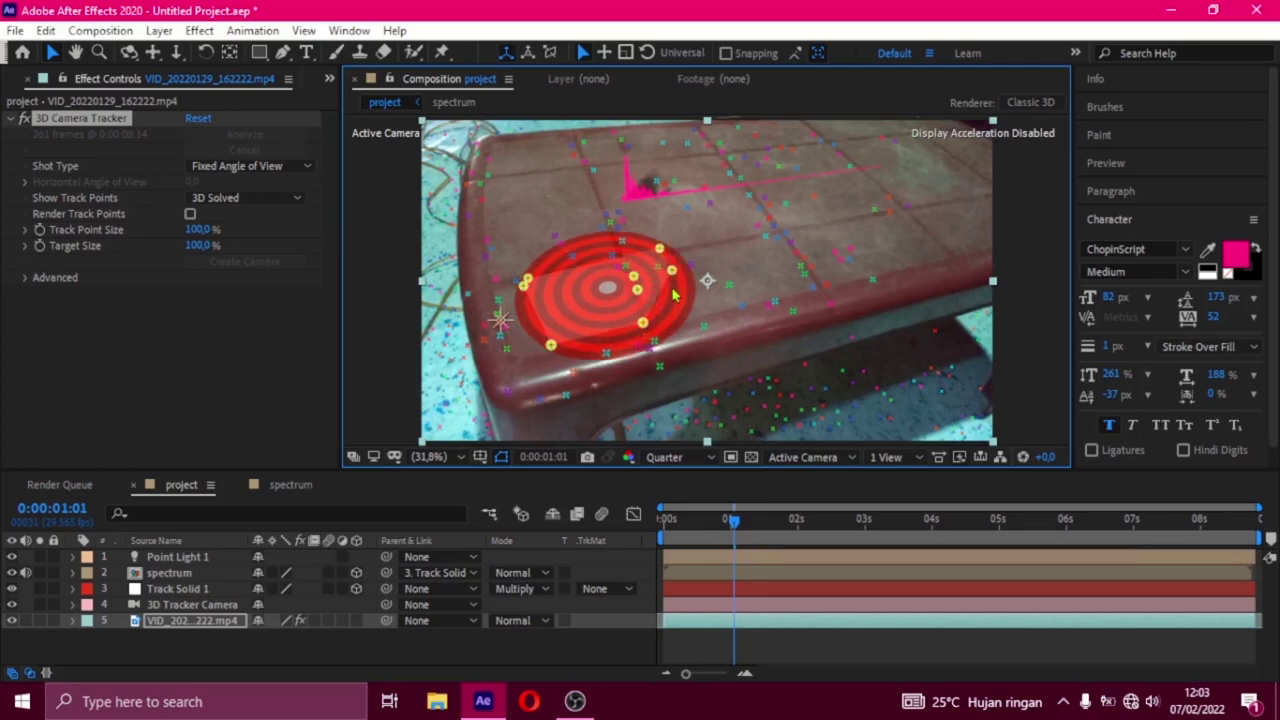
right_click(627, 274)
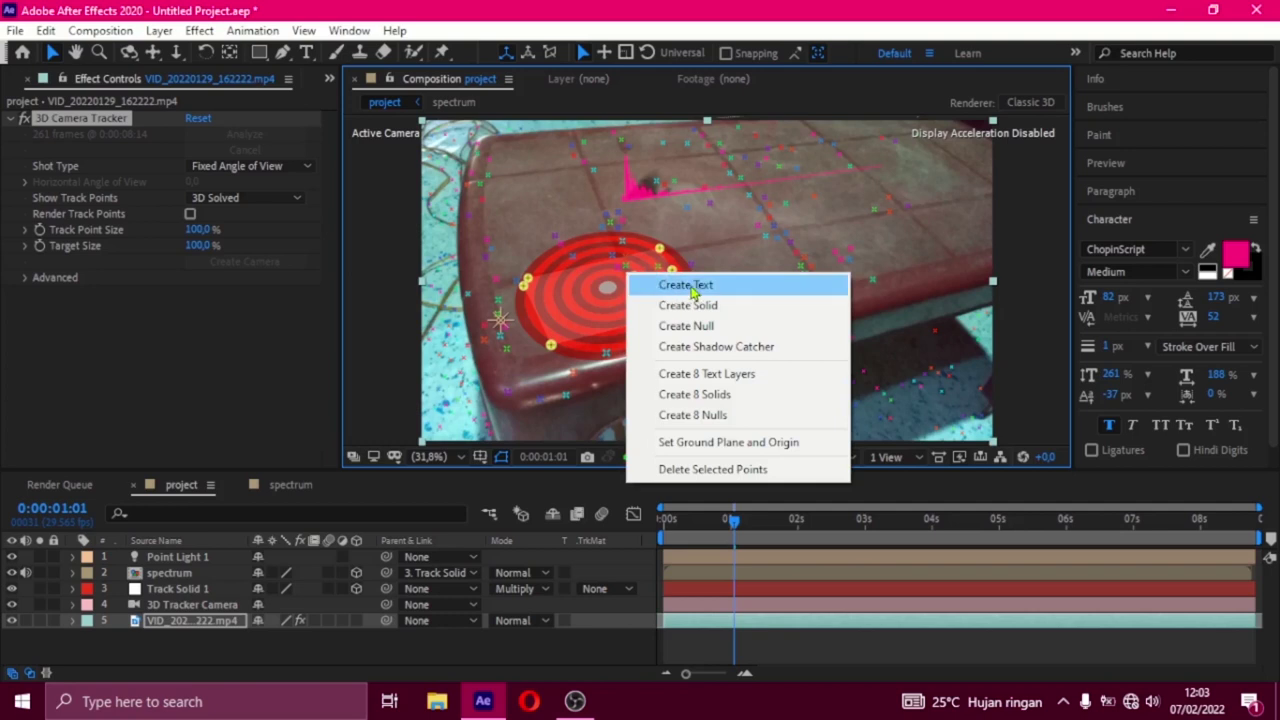
left_click(692, 287)
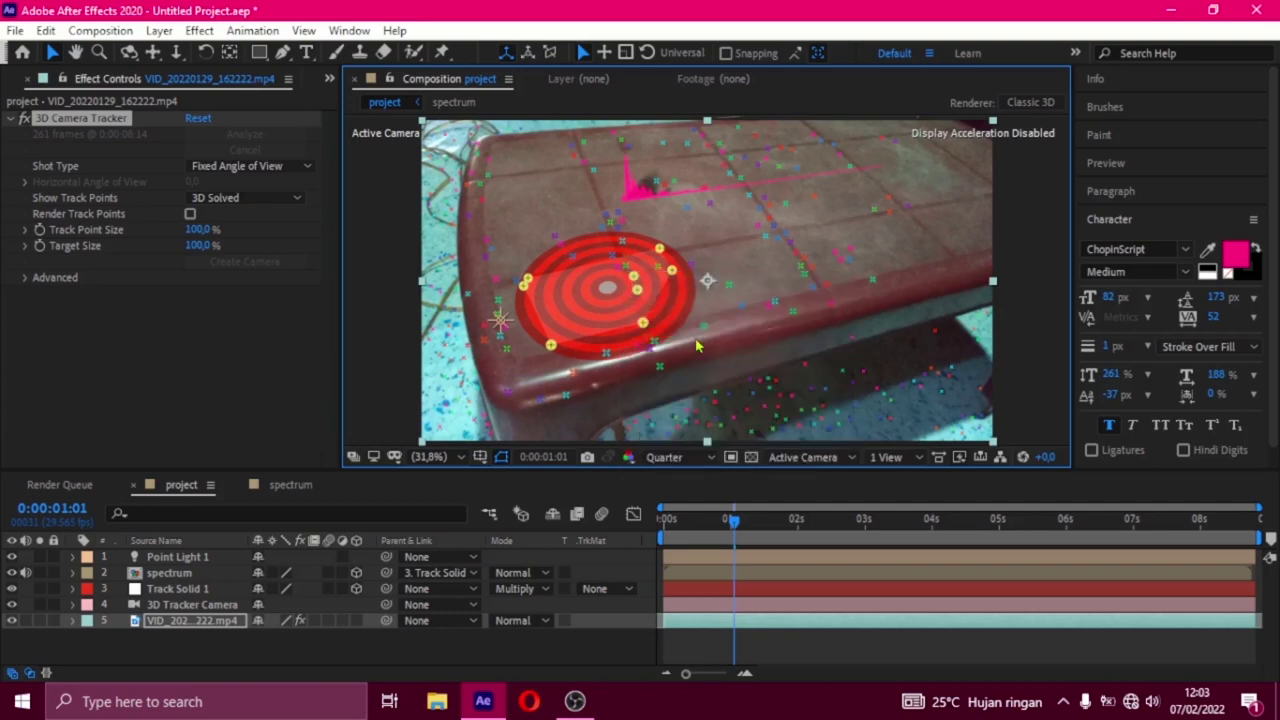
Scale the 'Text' layer down from about 1310% to 847.1%
left_click(187, 558)
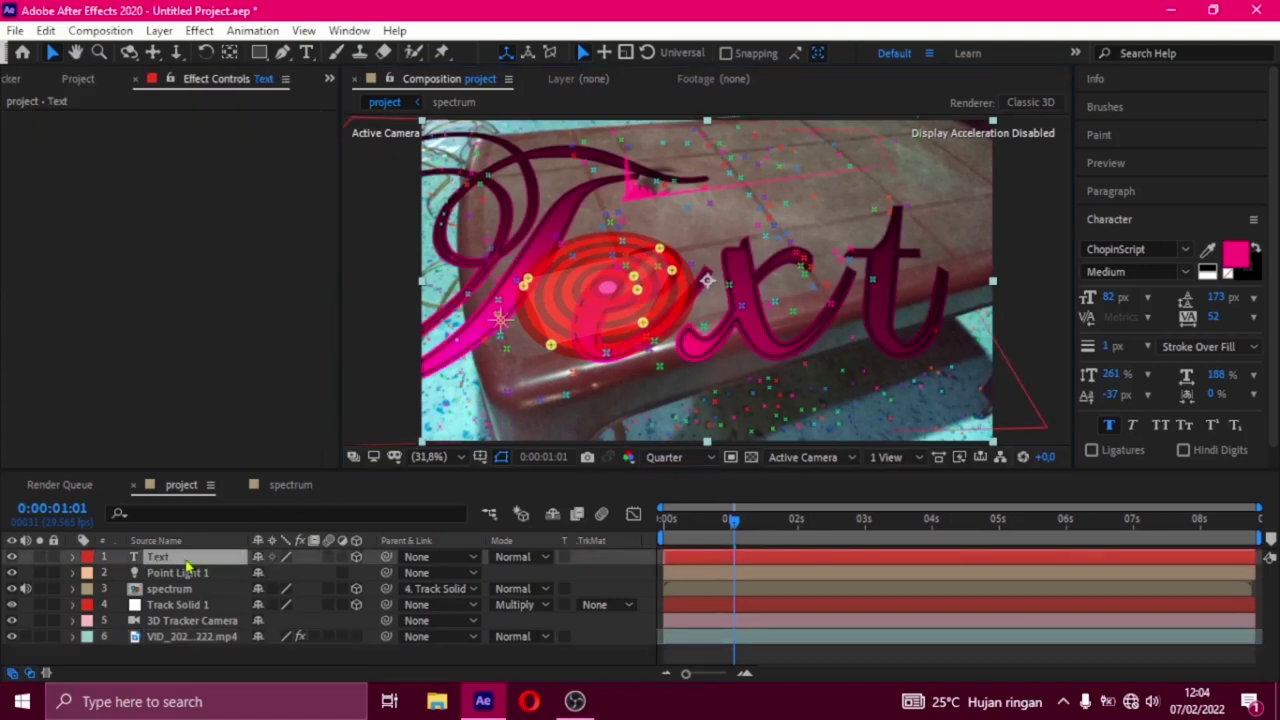
key("s")
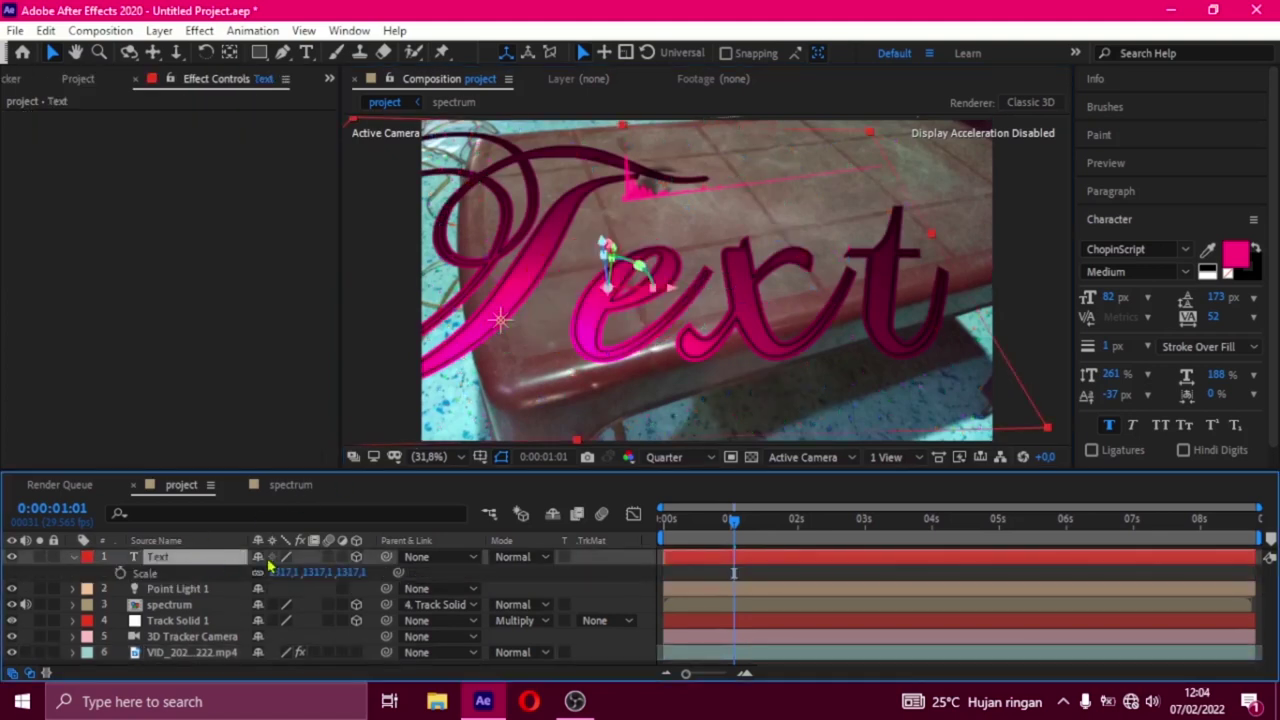
mouse_move(231, 571)
left_mouse_down()
mouse_move(28, 590)
mouse_move(10, 605)
mouse_move(4, 676)
mouse_move(58, 684)
left_mouse_up()
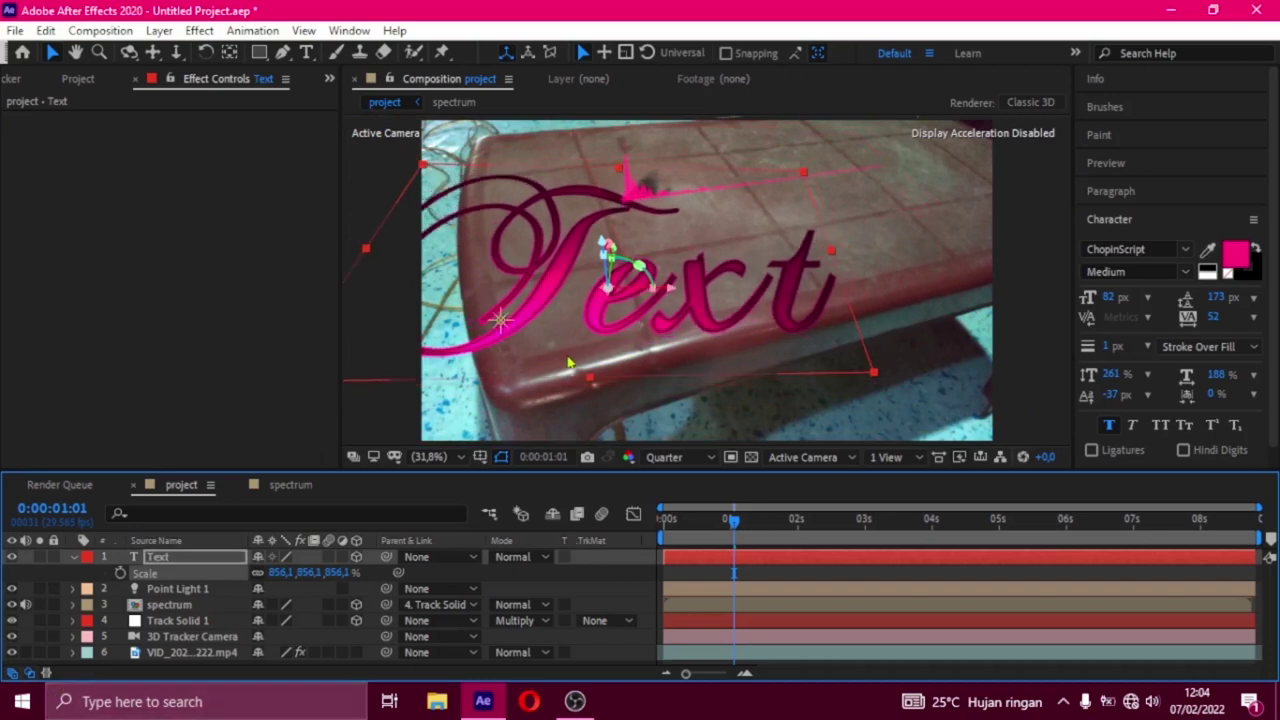
left_click_drag(307, 572, 298, 574)
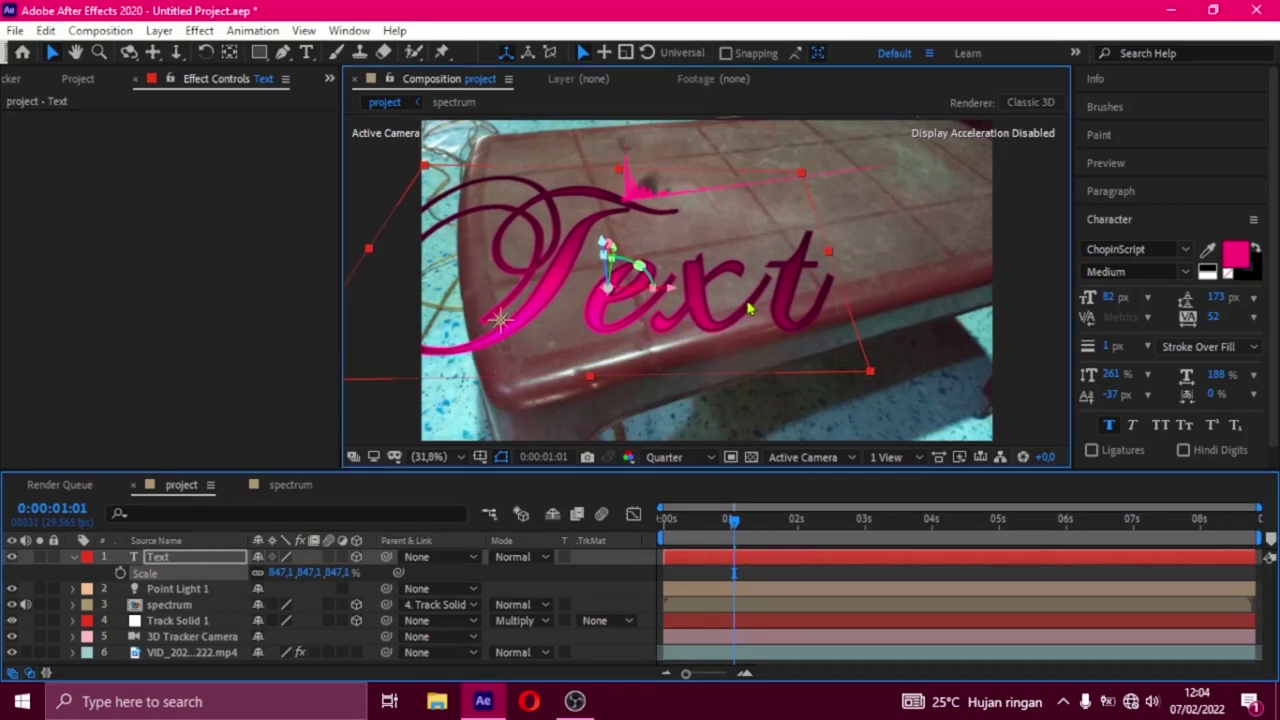
key("ctrl+t")
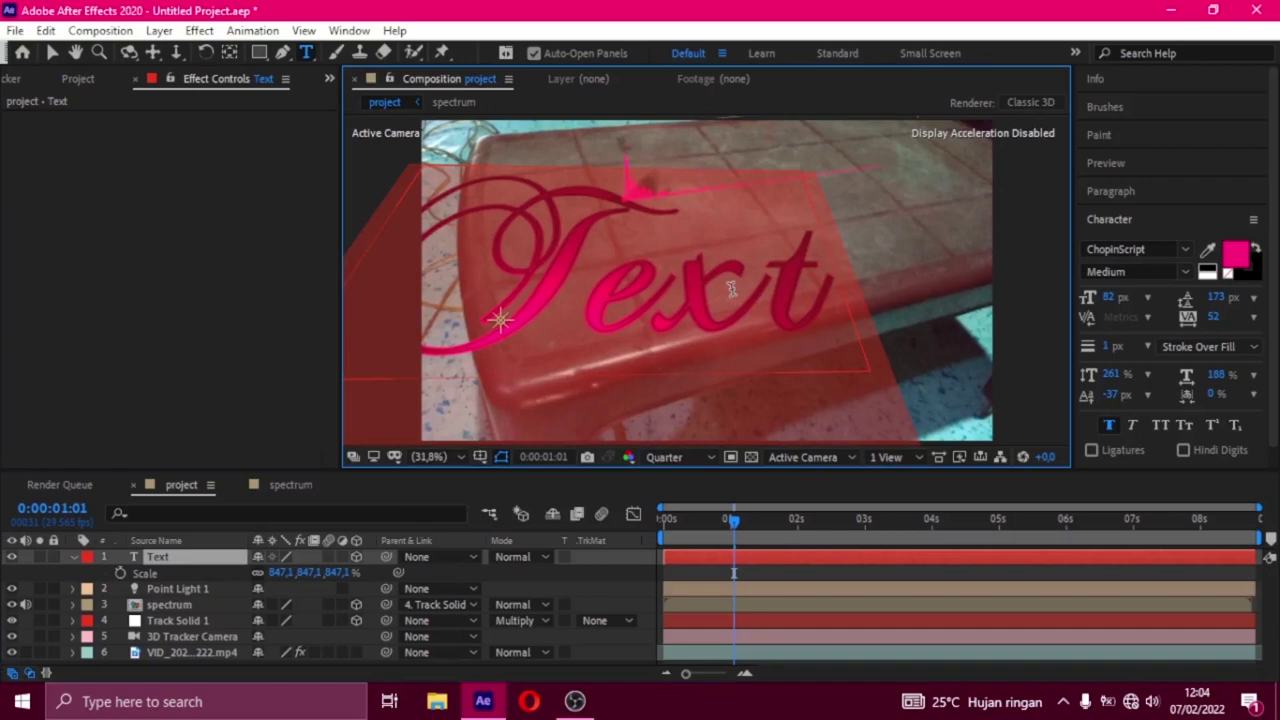
Retype the title as '3 D spectrum' and shrink the layer's Scale to 225.1%
type("3")
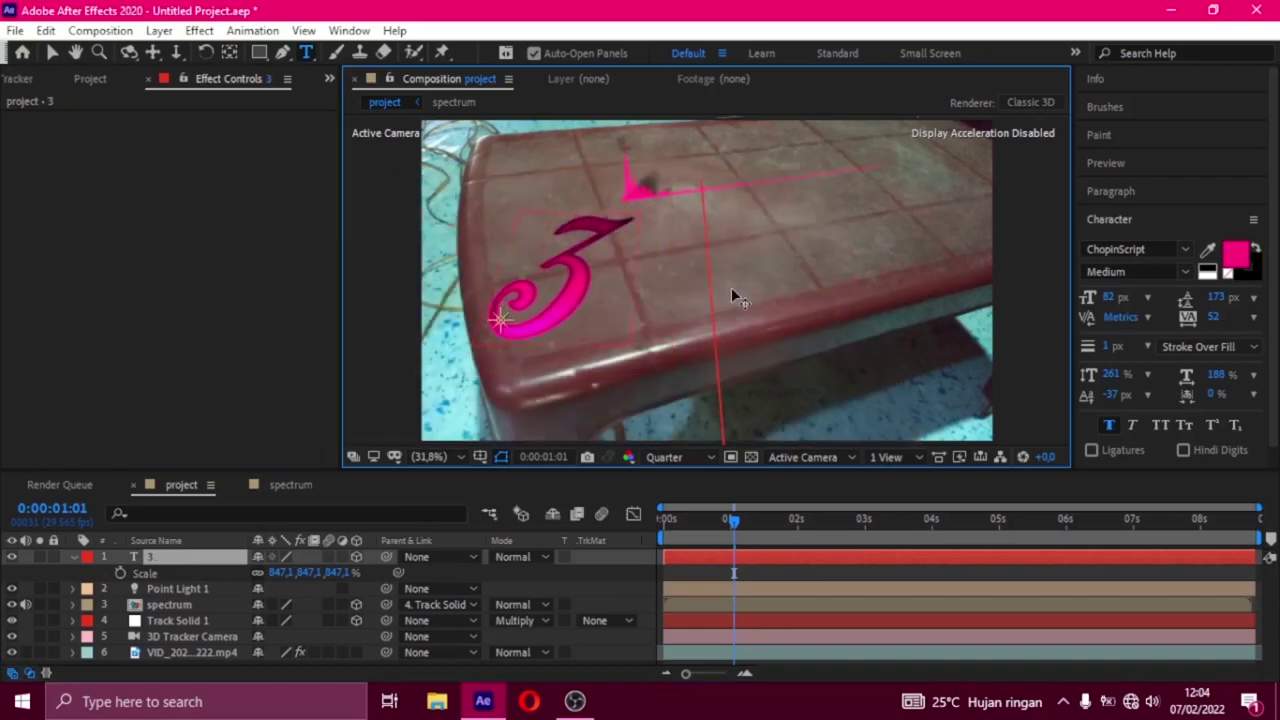
type(" D")
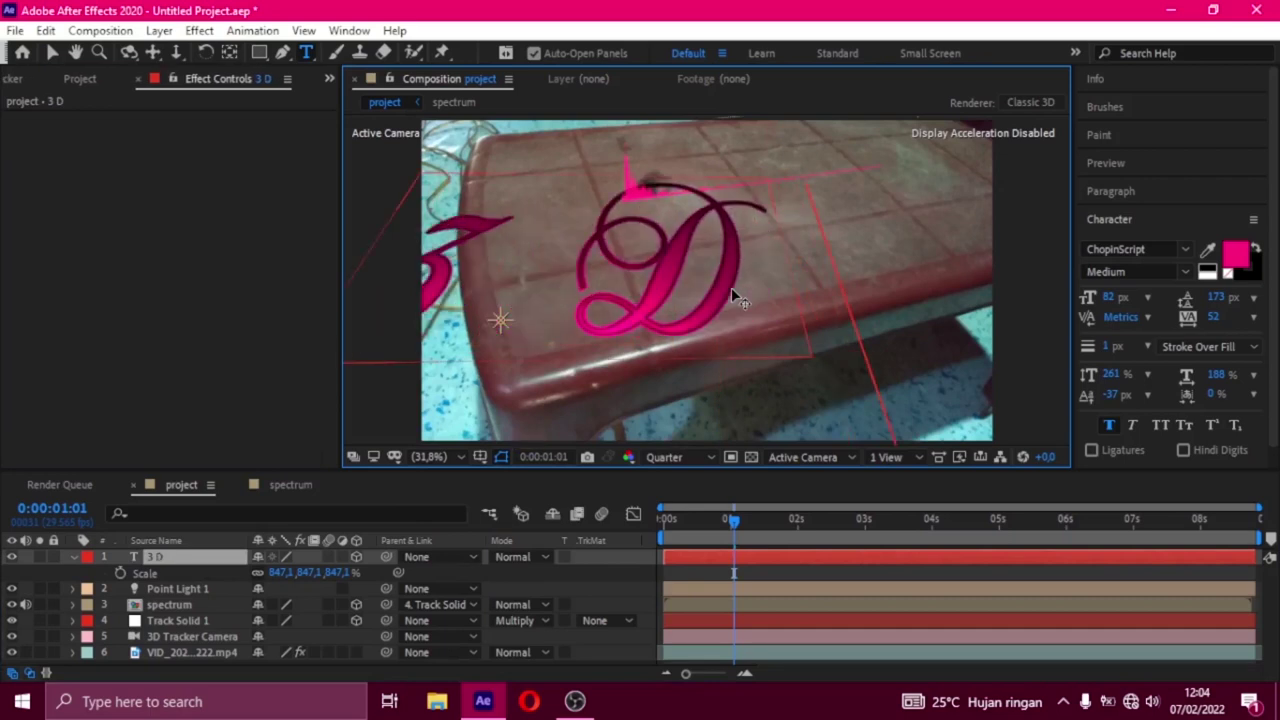
type(" spectrum")
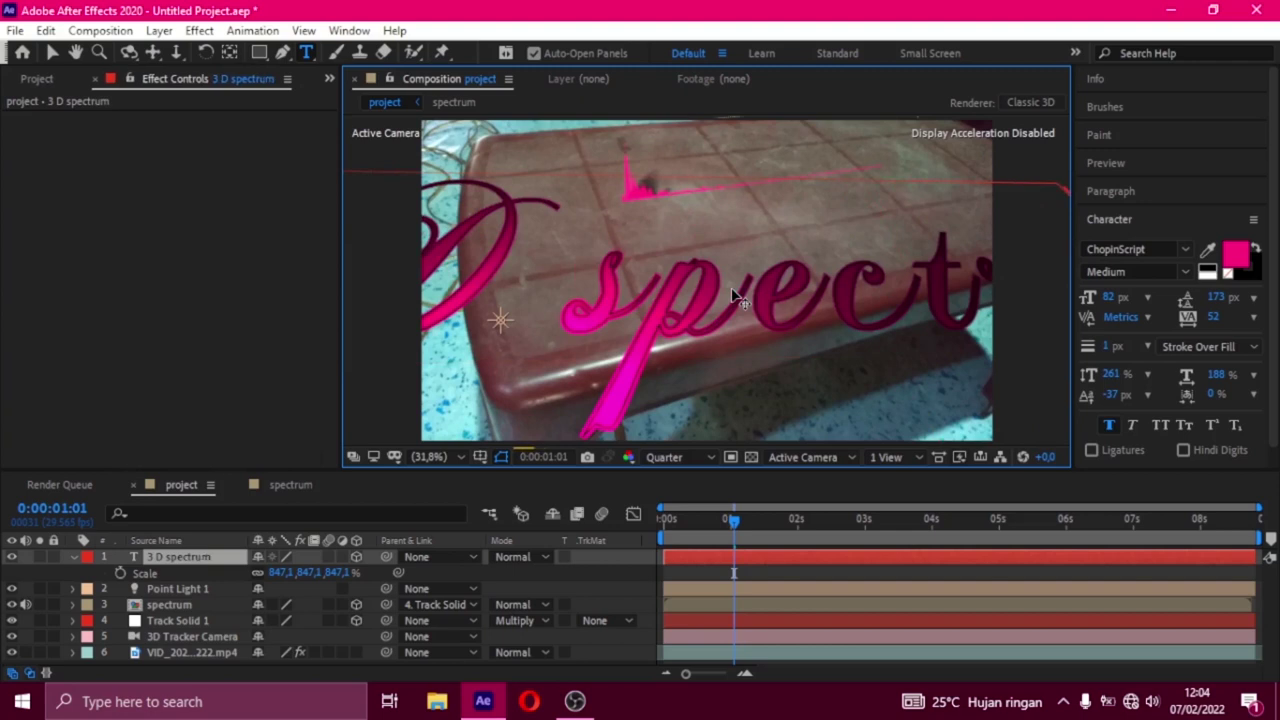
mouse_move(280, 572)
left_mouse_down()
mouse_move(150, 572)
mouse_move(4, 596)
mouse_move(4, 618)
left_mouse_up()
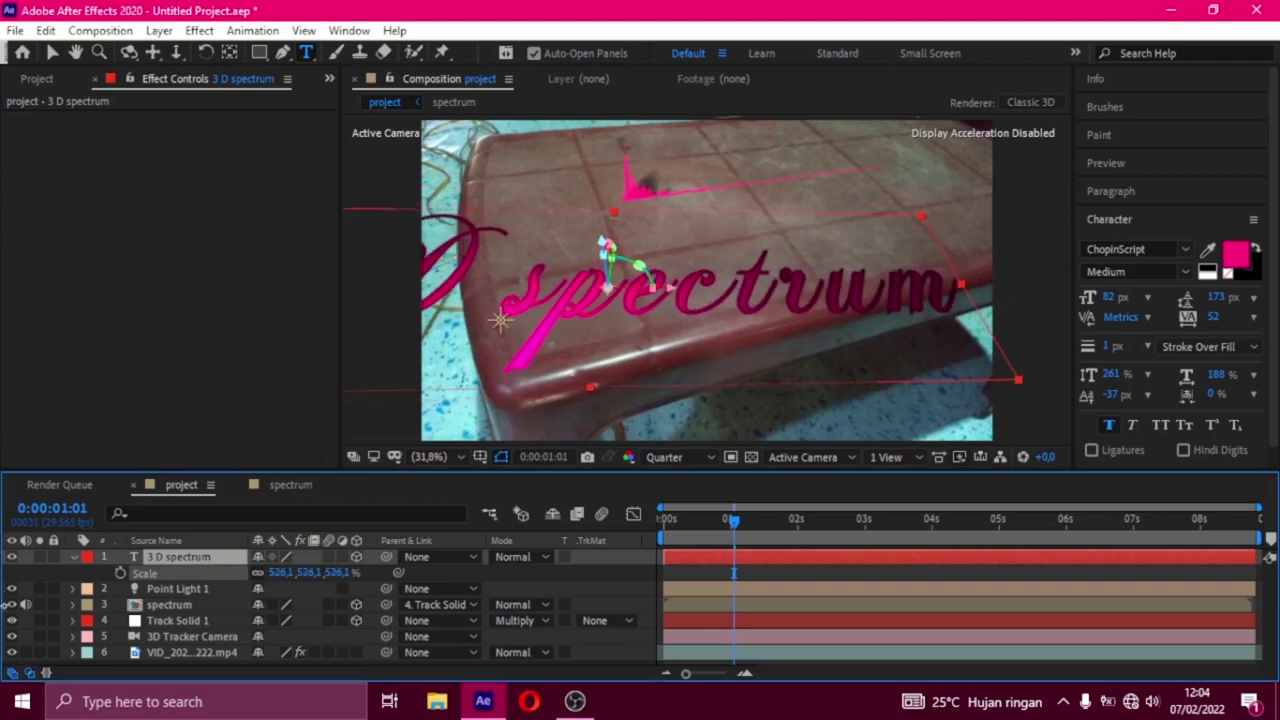
left_click_drag(4, 618, 4, 630)
mouse_move(310, 572)
left_mouse_down()
mouse_move(15, 588)
mouse_move(104, 585)
mouse_move(86, 586)
left_mouse_up()
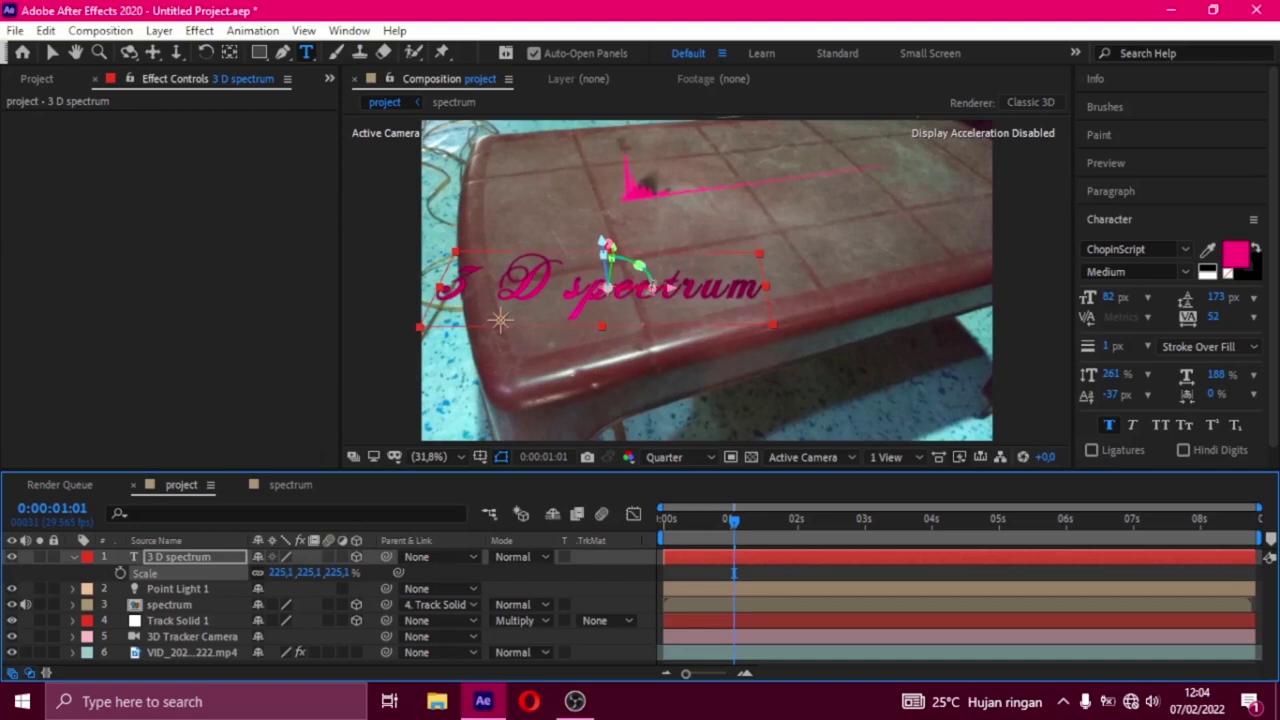
Tilt the text by setting its Orientation to about 303°, 4.4°, 359.4°
left_click(186, 562)
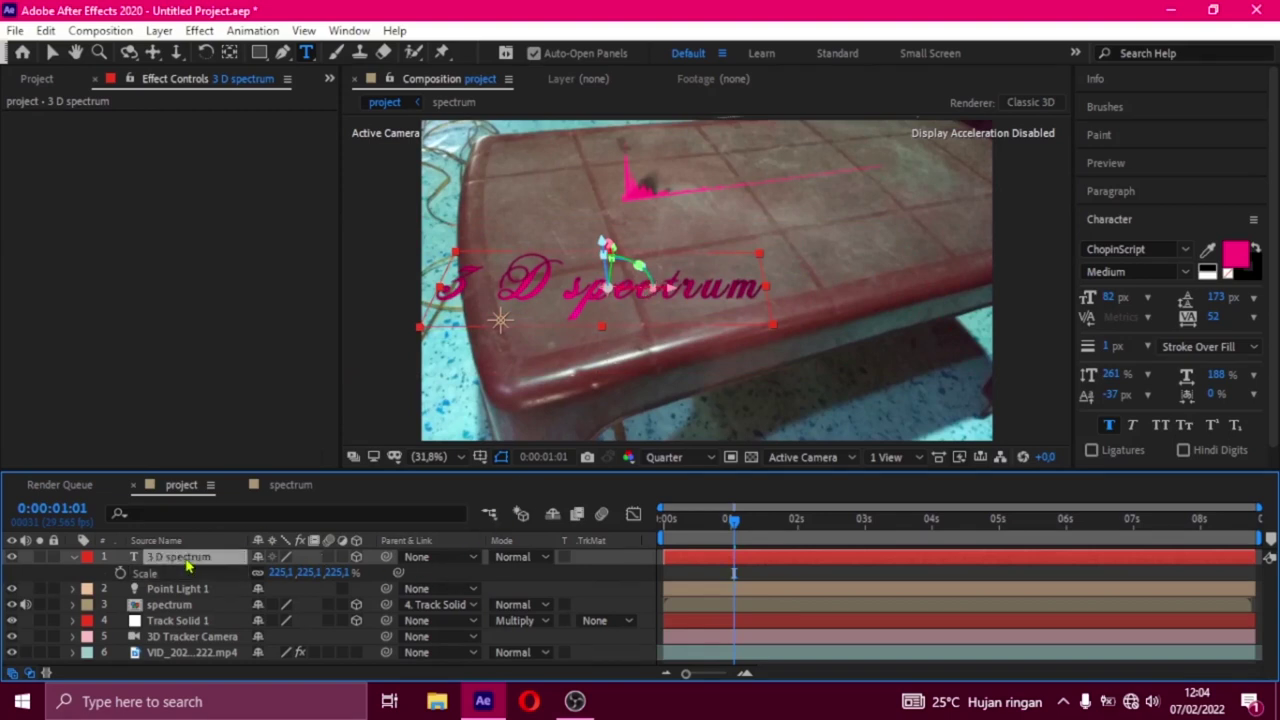
key("r")
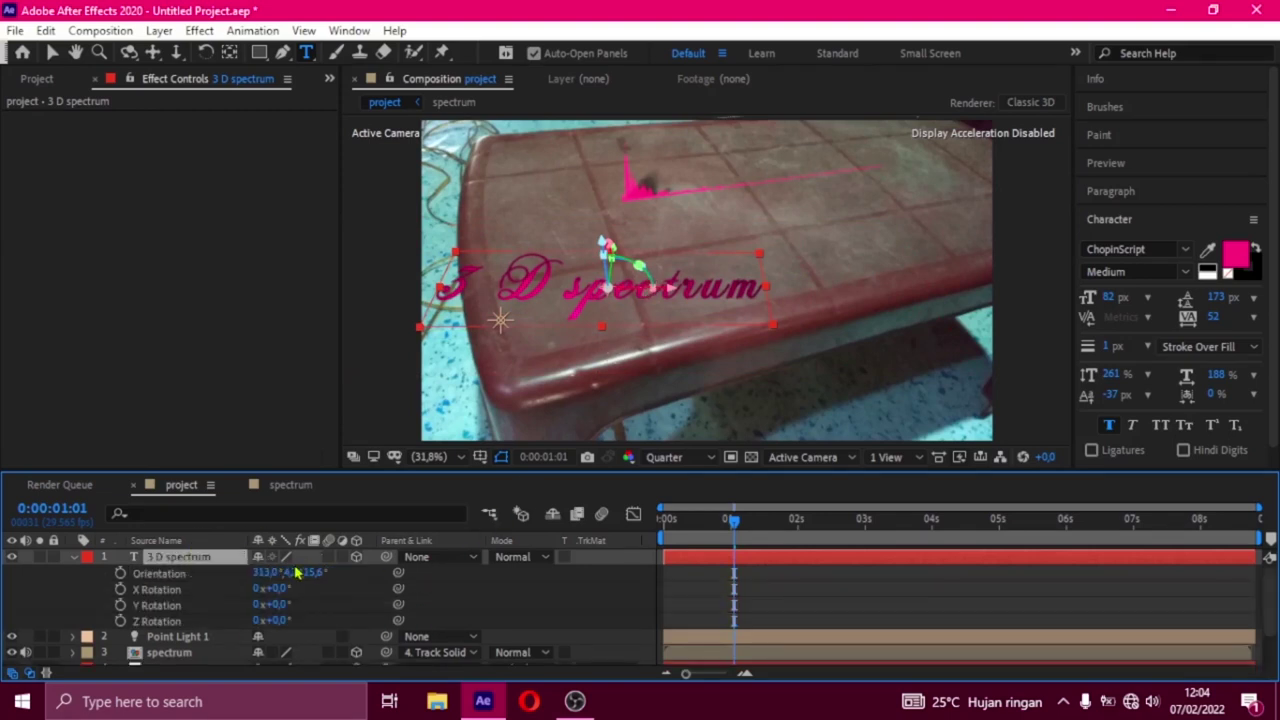
left_click(303, 573)
mouse_move(303, 573)
left_mouse_down()
mouse_move(289, 579)
mouse_move(302, 580)
left_mouse_up()
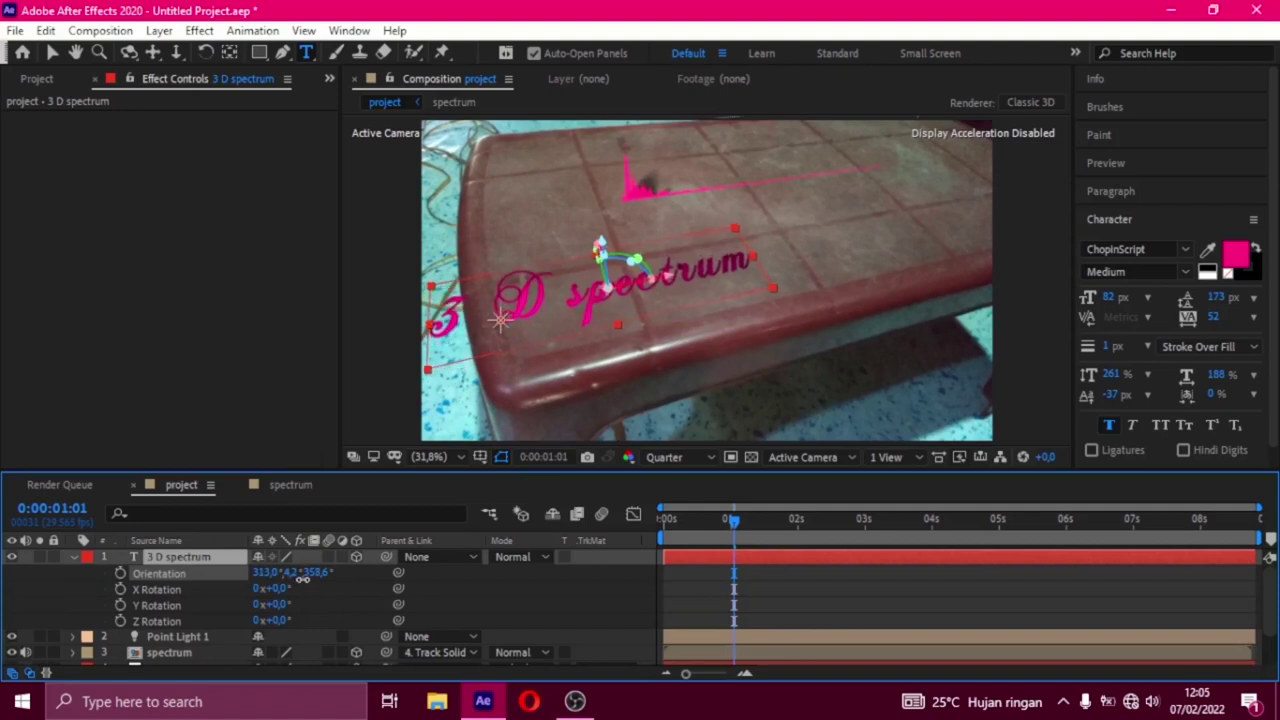
Move and rotate the text with the gizmo so it lies flat along the table's near edge
left_click(668, 280)
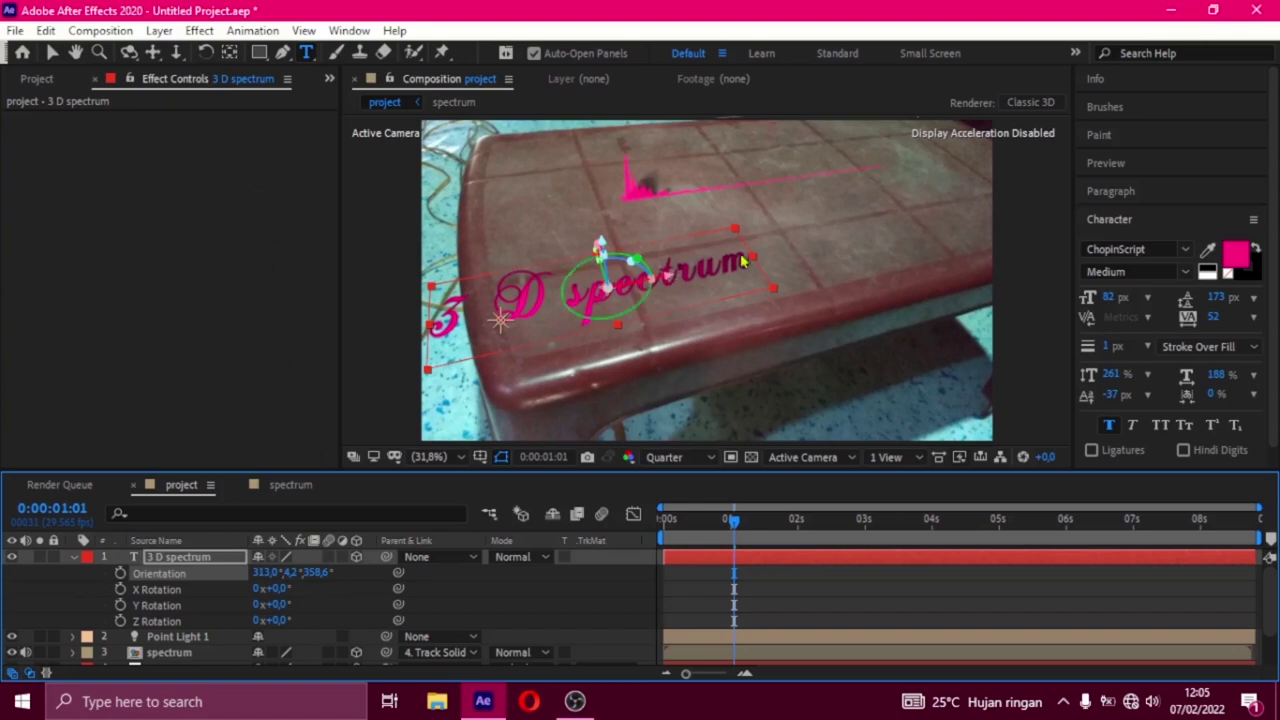
key("v")
left_click_drag(678, 280, 757, 266)
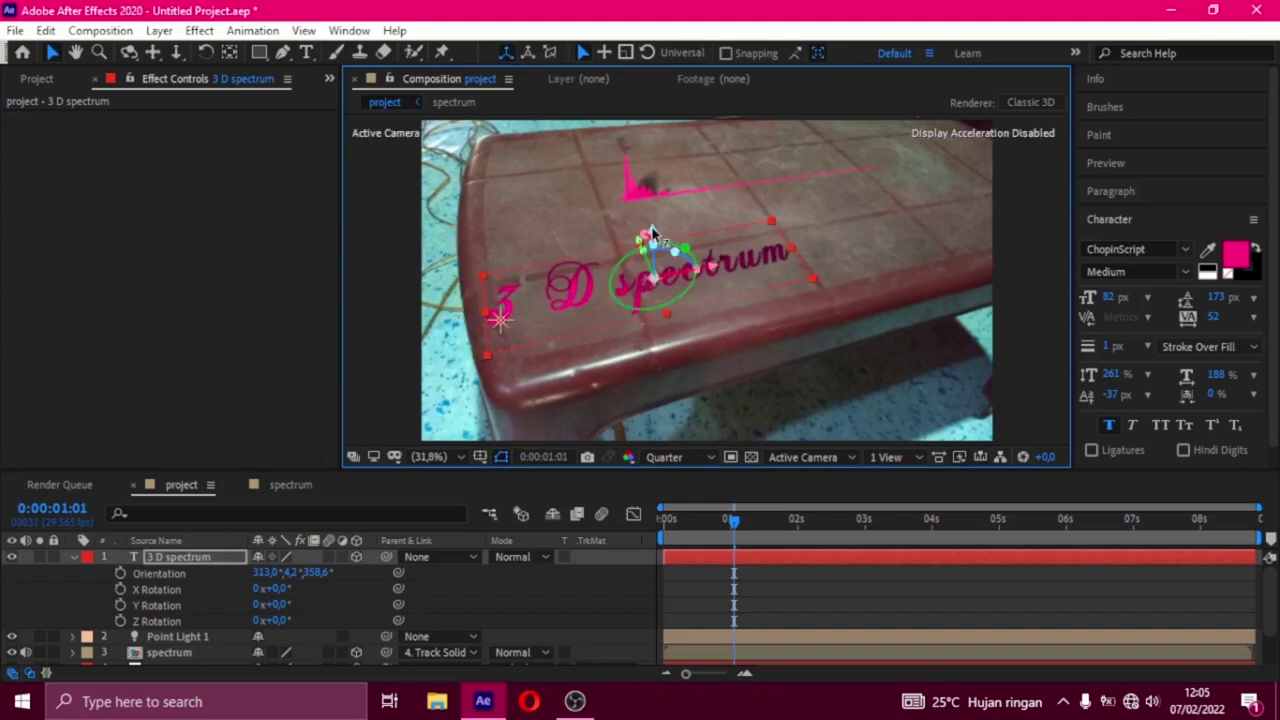
left_click_drag(650, 231, 657, 288)
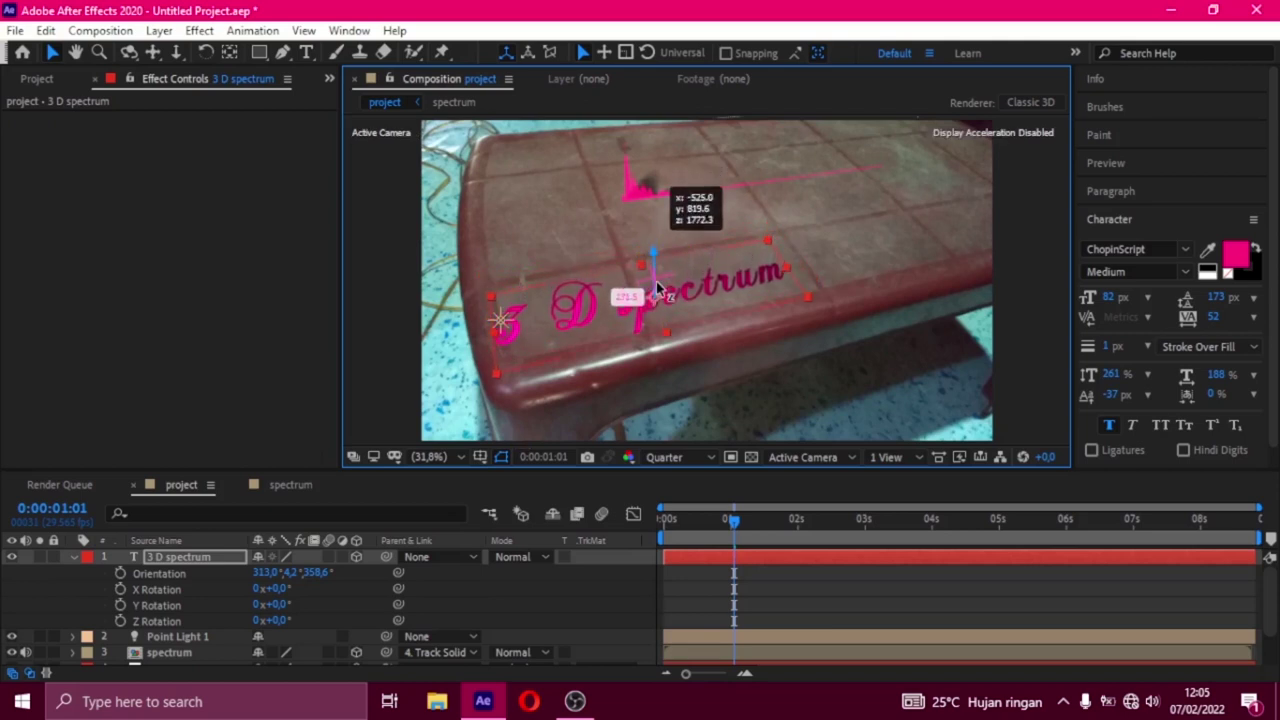
left_click_drag(657, 288, 658, 289)
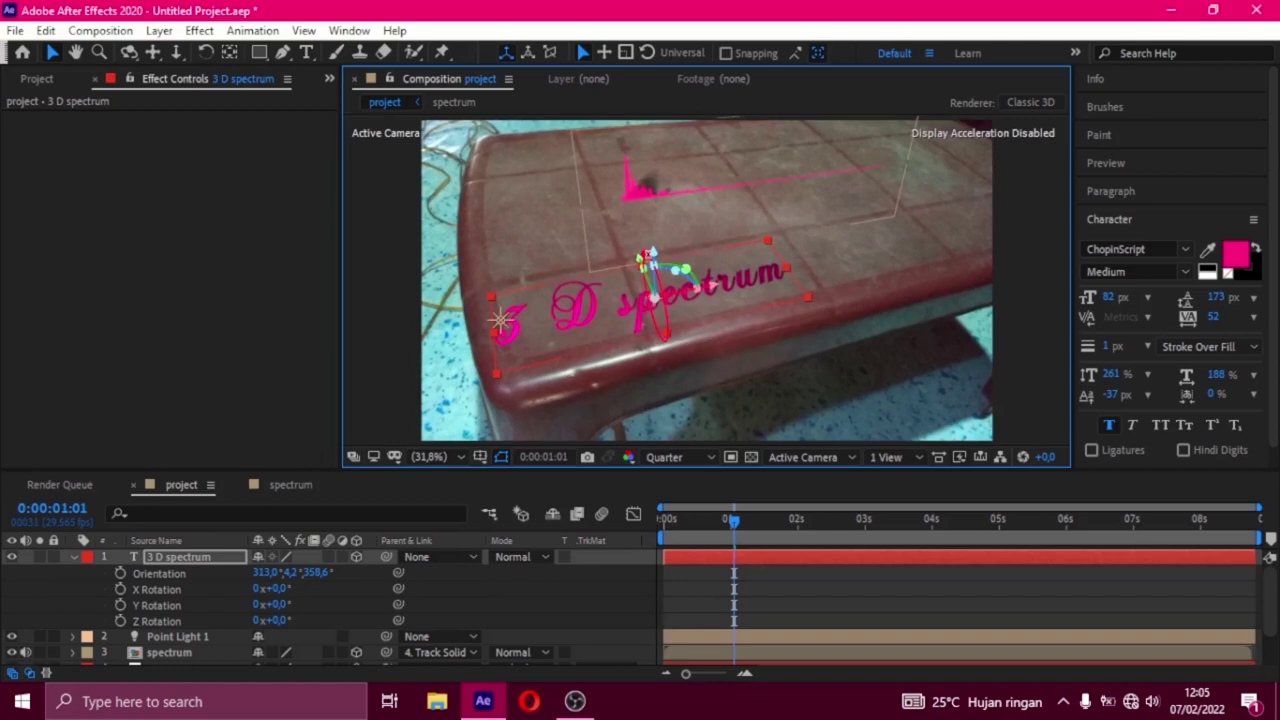
left_click_drag(651, 256, 666, 314)
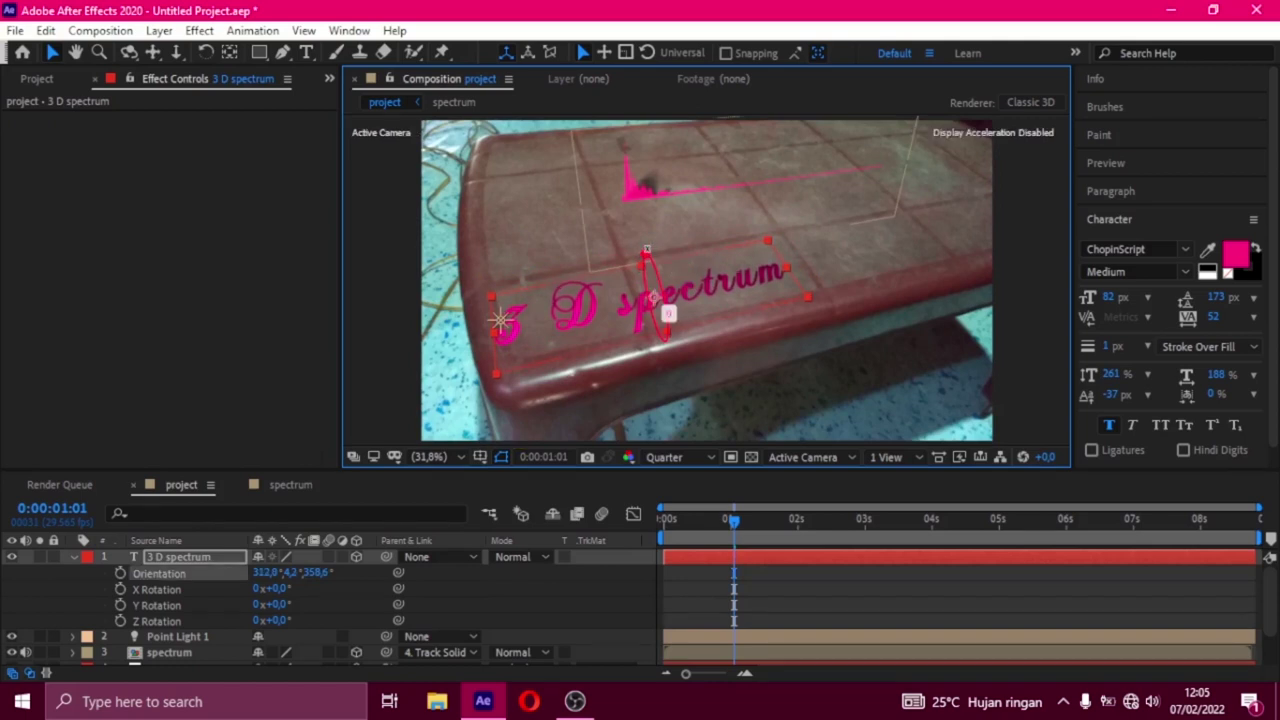
mouse_move(647, 246)
left_mouse_down()
mouse_move(635, 221)
mouse_move(643, 237)
left_mouse_up()
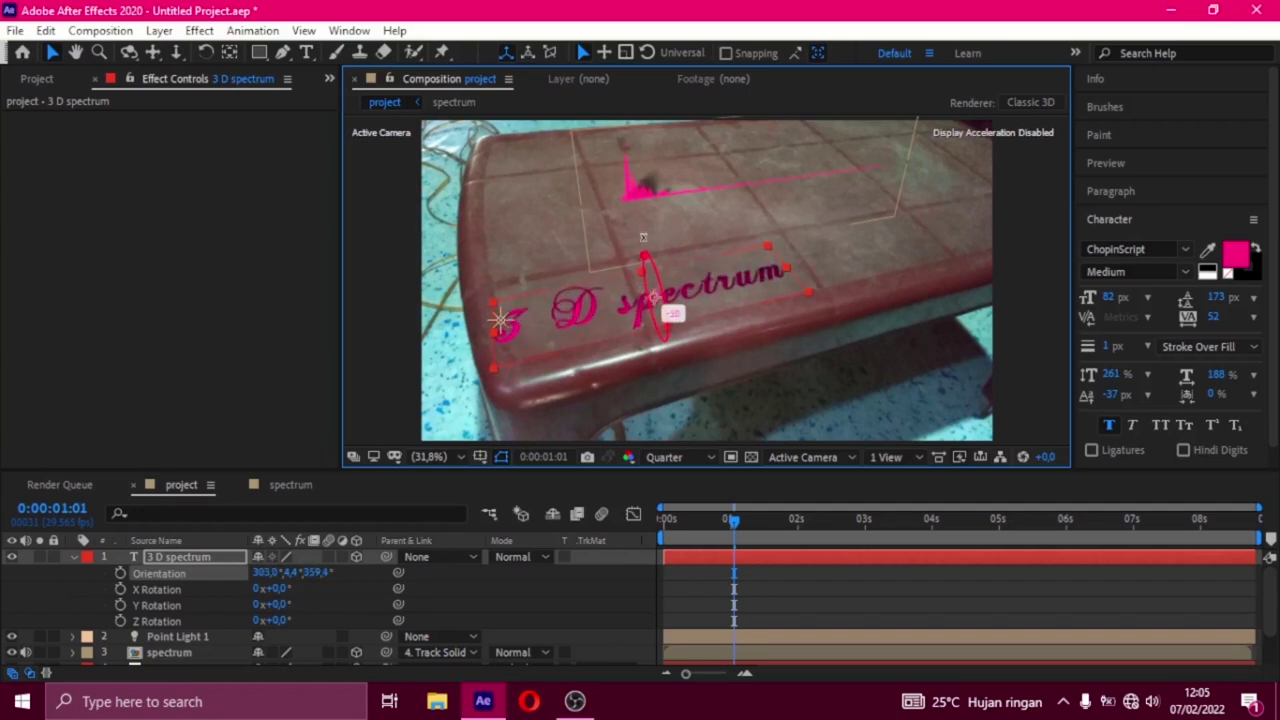
left_click_drag(645, 247, 645, 247)
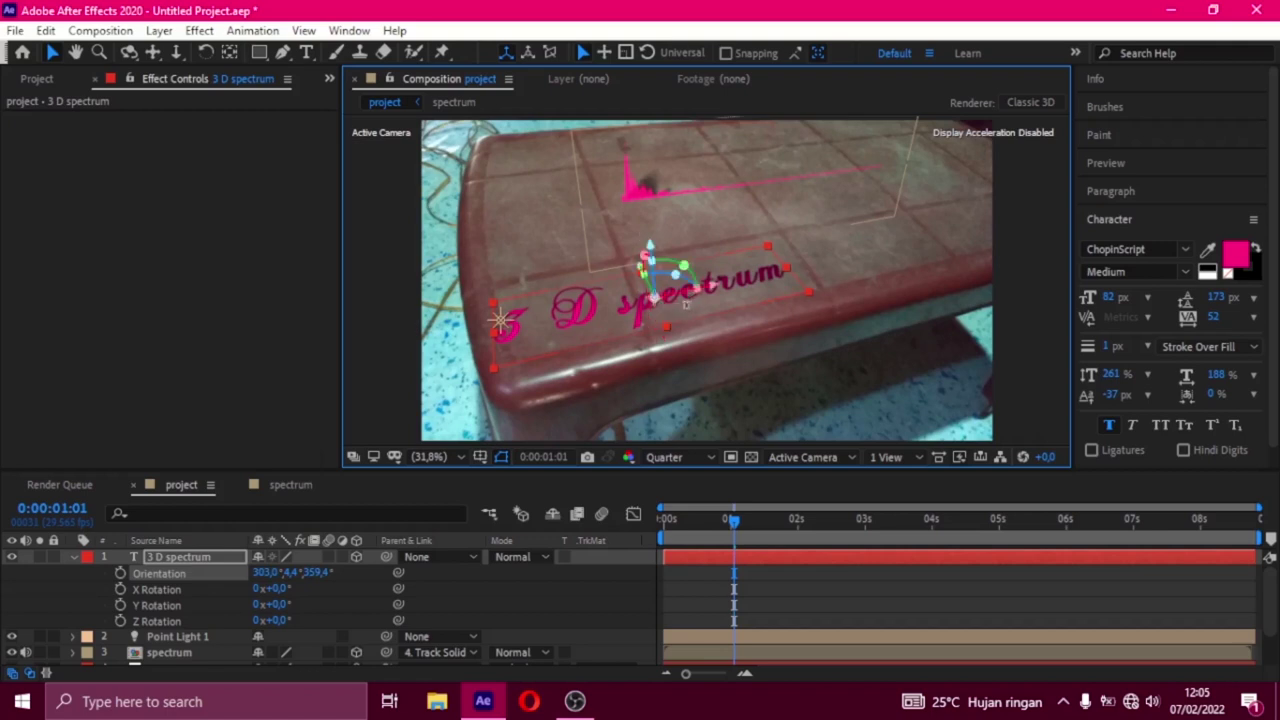
left_click_drag(719, 283, 743, 287)
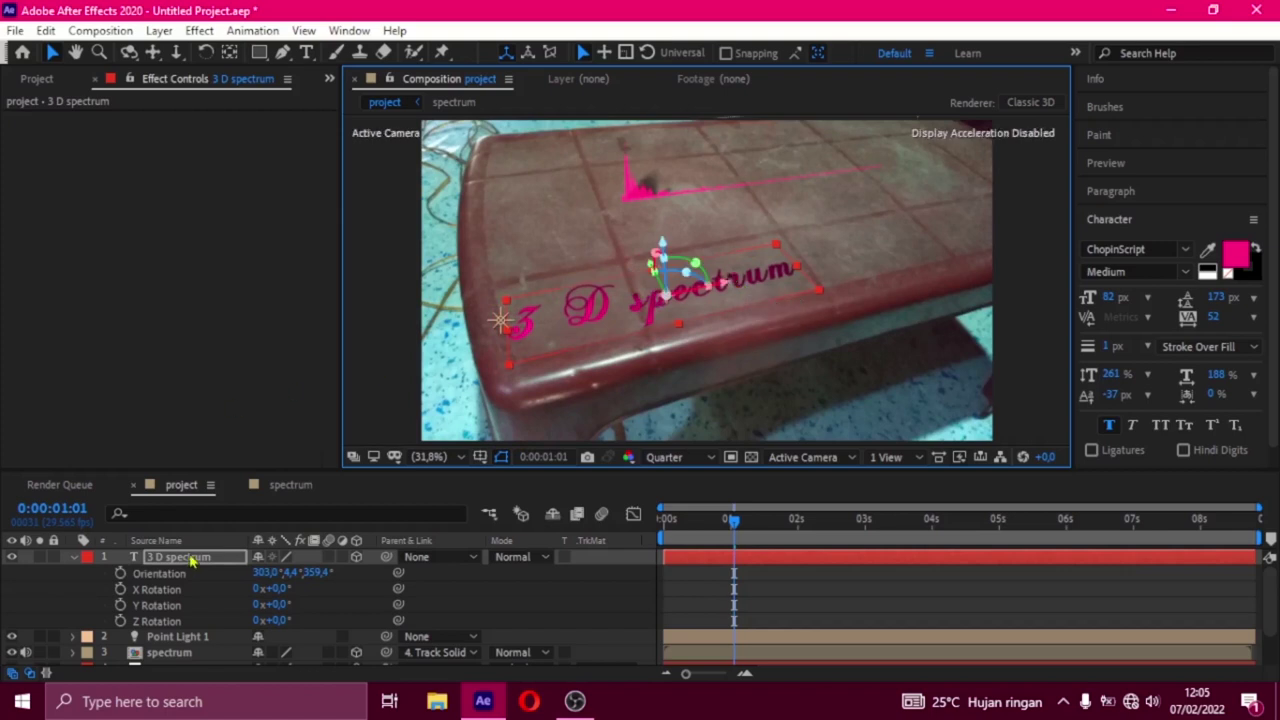
Set the '3 D spectrum' text fill colour to bright green
left_click(194, 562)
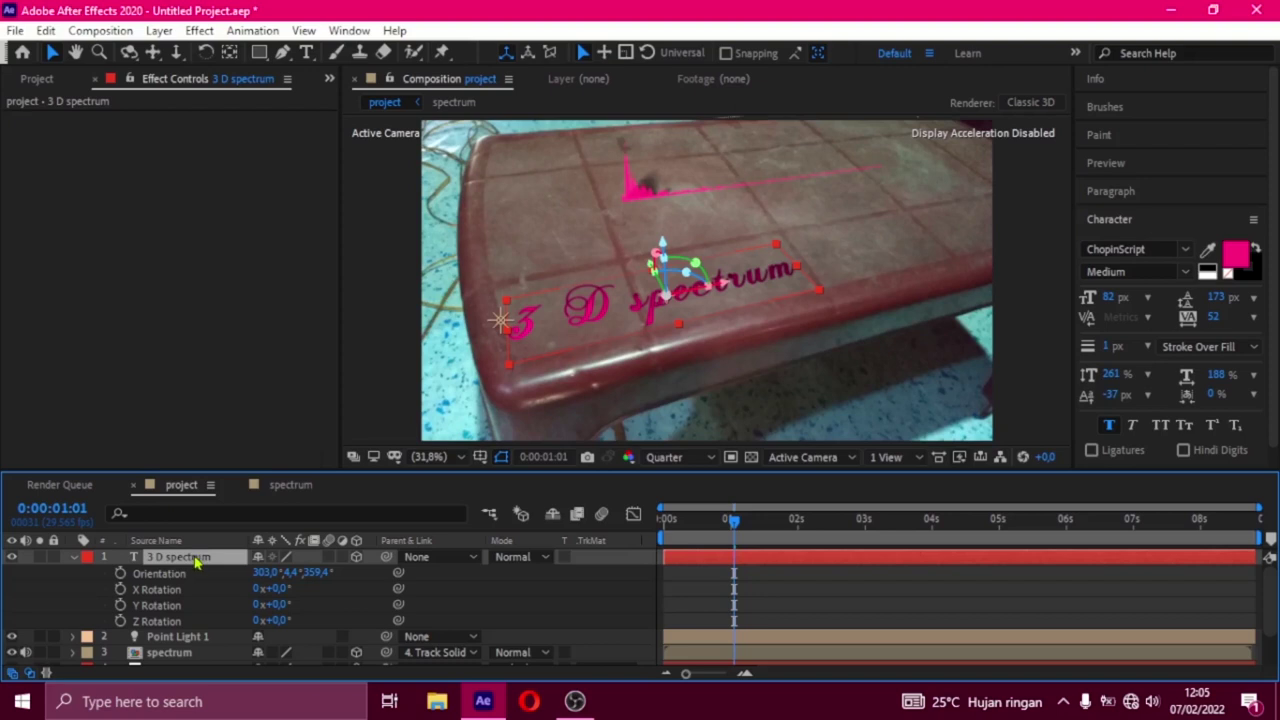
double_click(197, 562)
left_click(1234, 259)
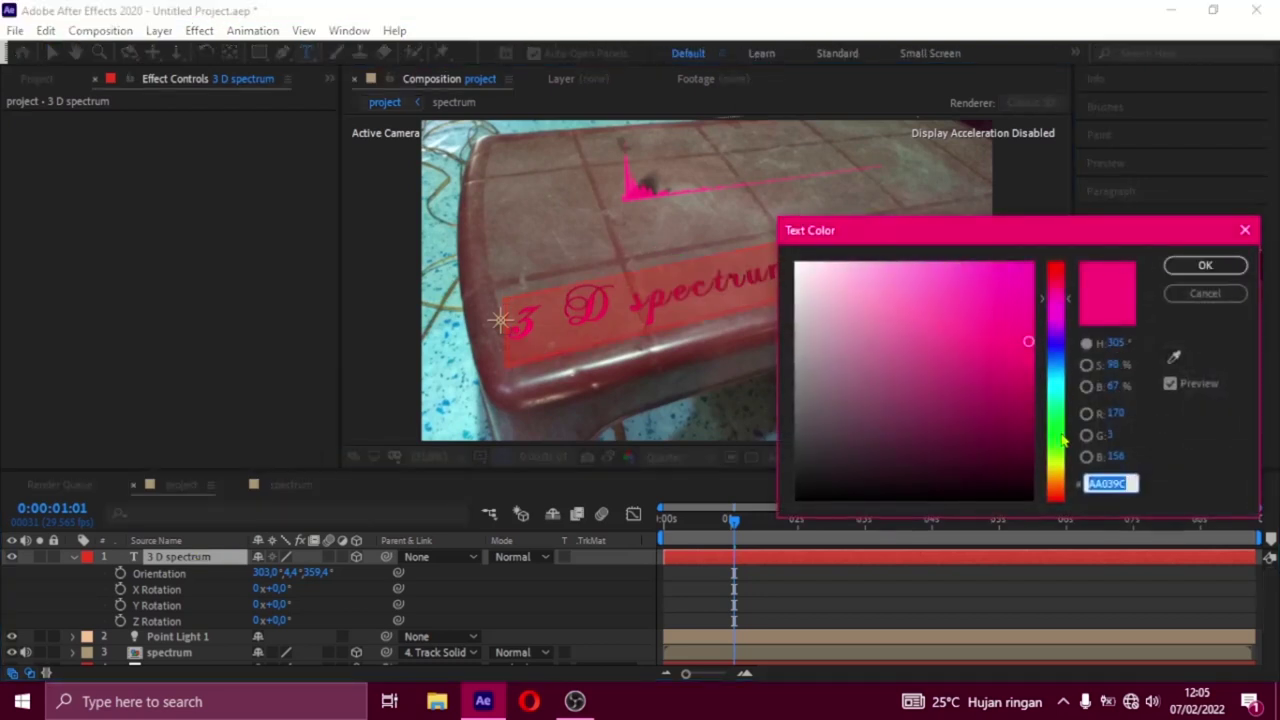
left_click(1063, 440)
left_click_drag(1013, 399, 1036, 266)
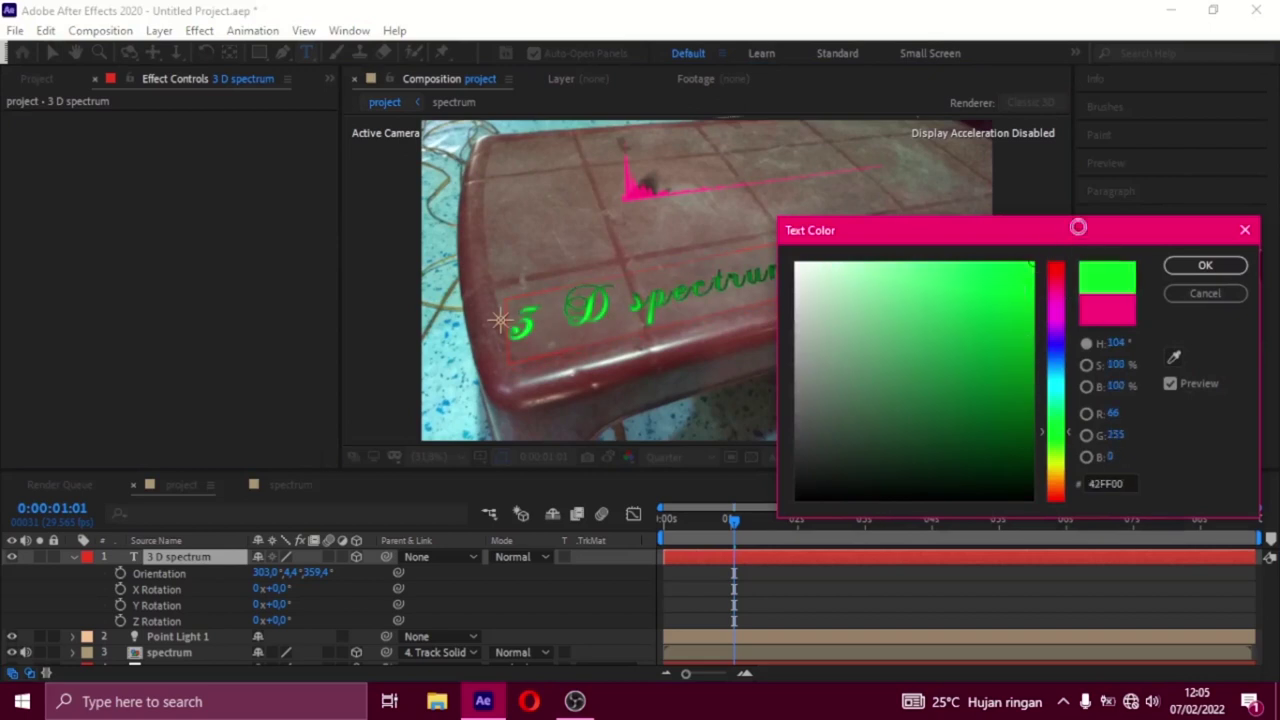
left_click(1205, 265)
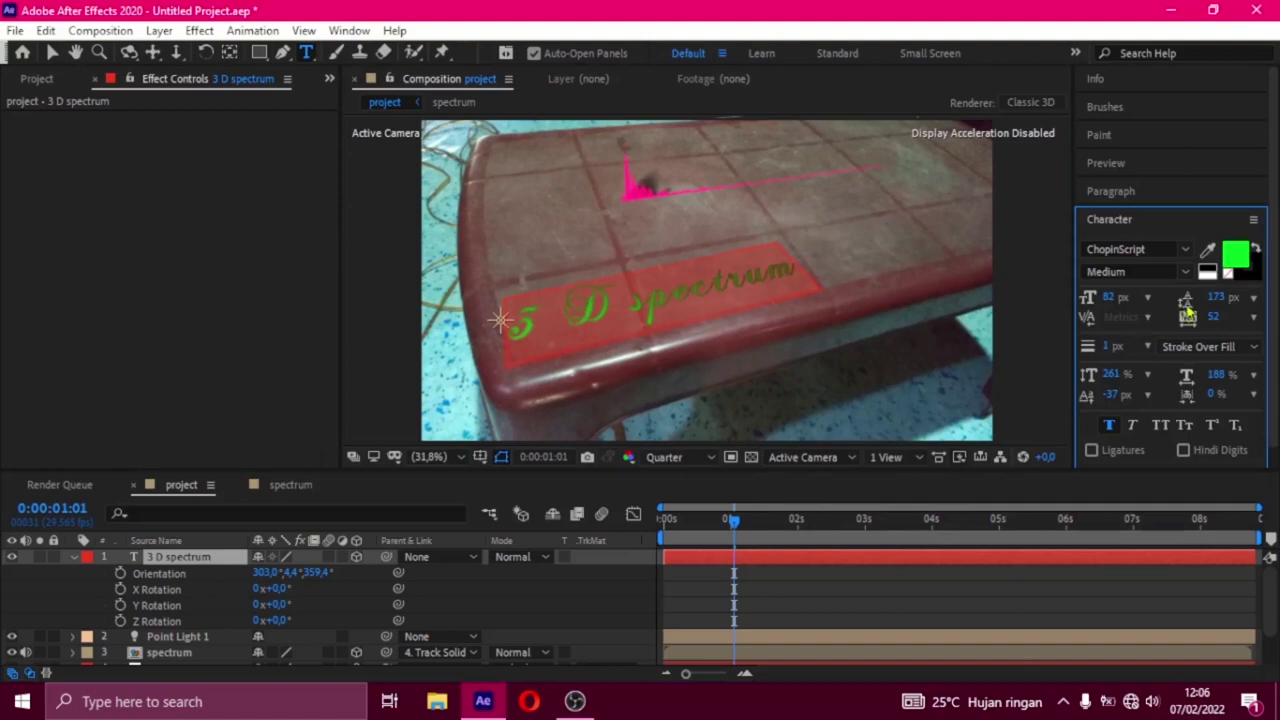
Give the text a black 1 px stroke, replacing a briefly tried red outline
left_click(1259, 276)
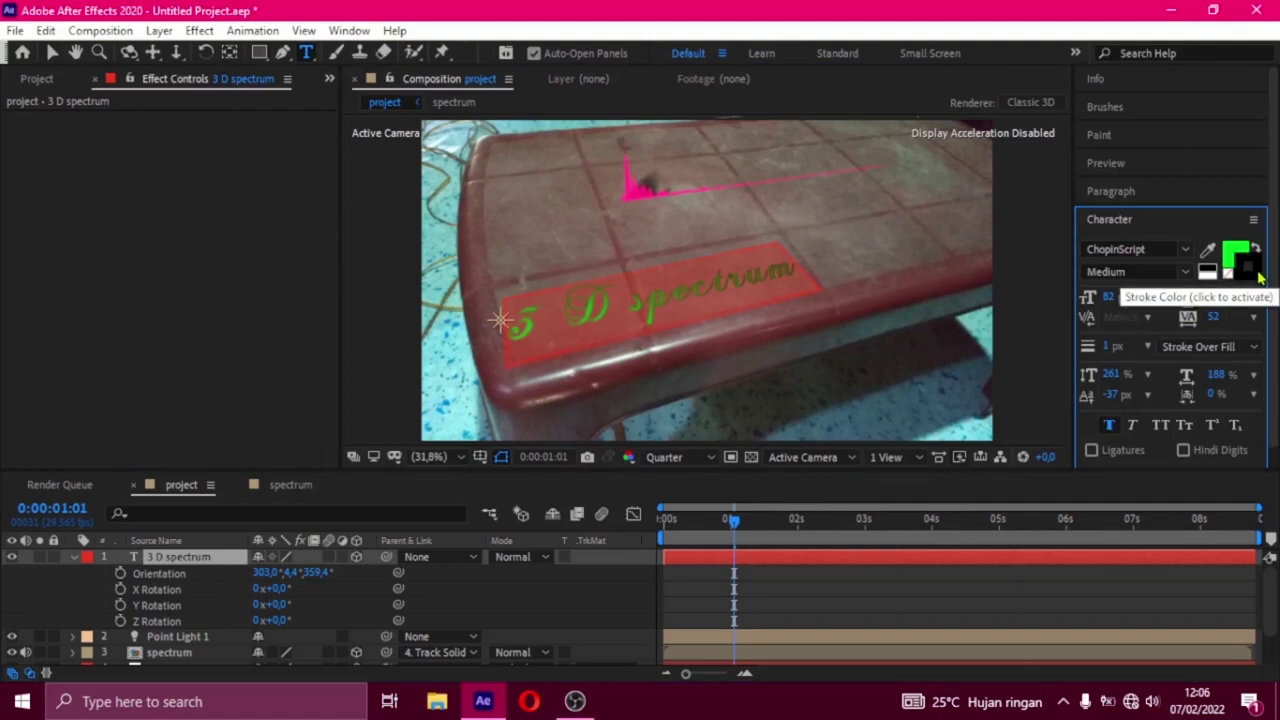
left_click(1257, 272)
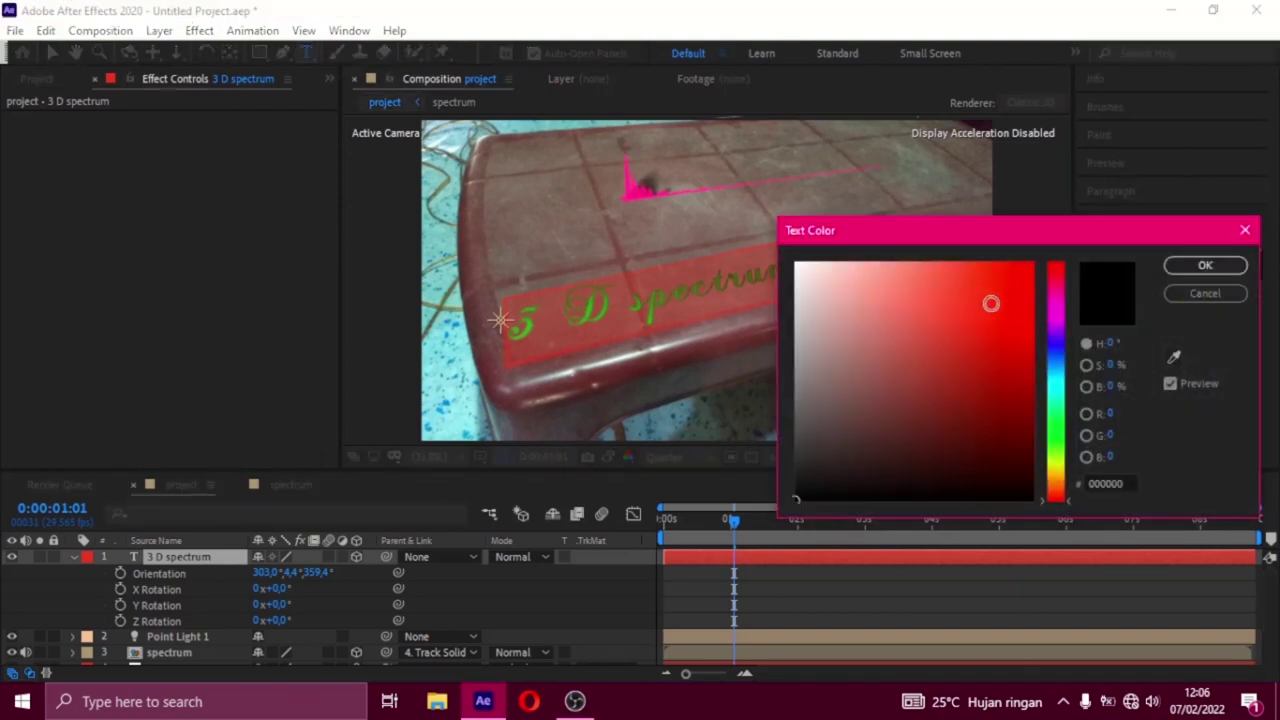
left_click_drag(1021, 367, 1033, 263)
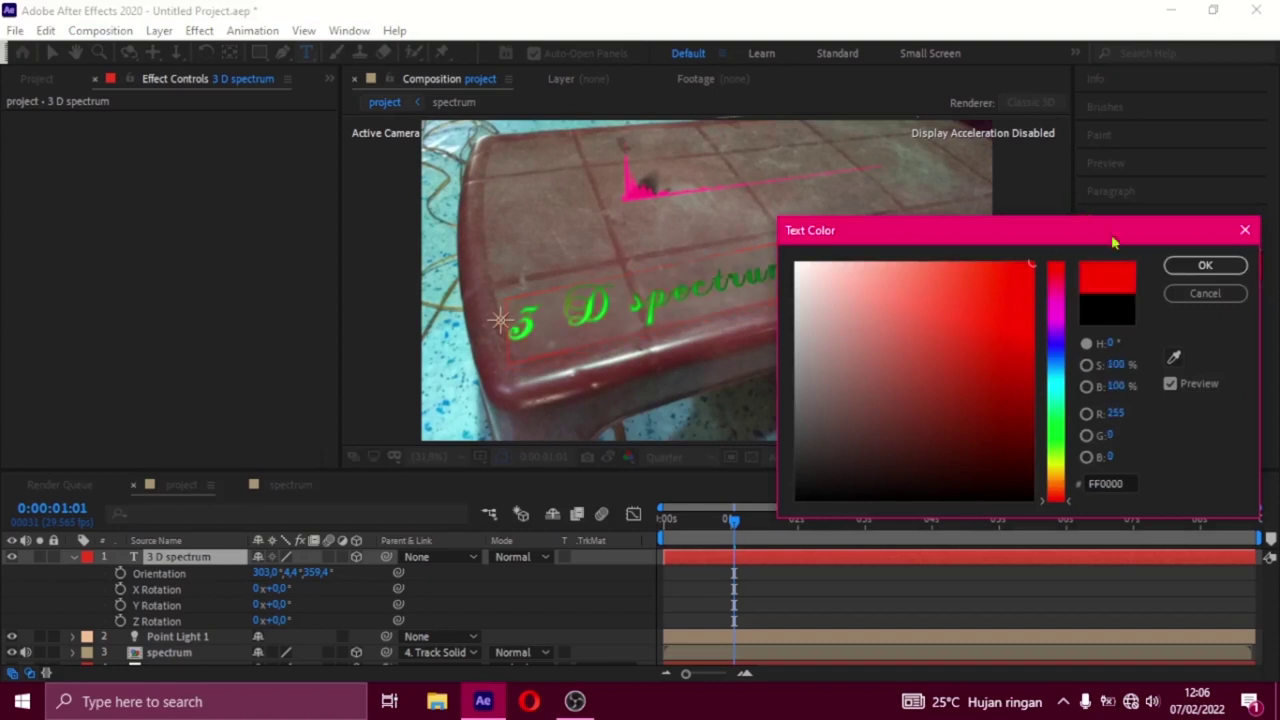
left_click(1205, 265)
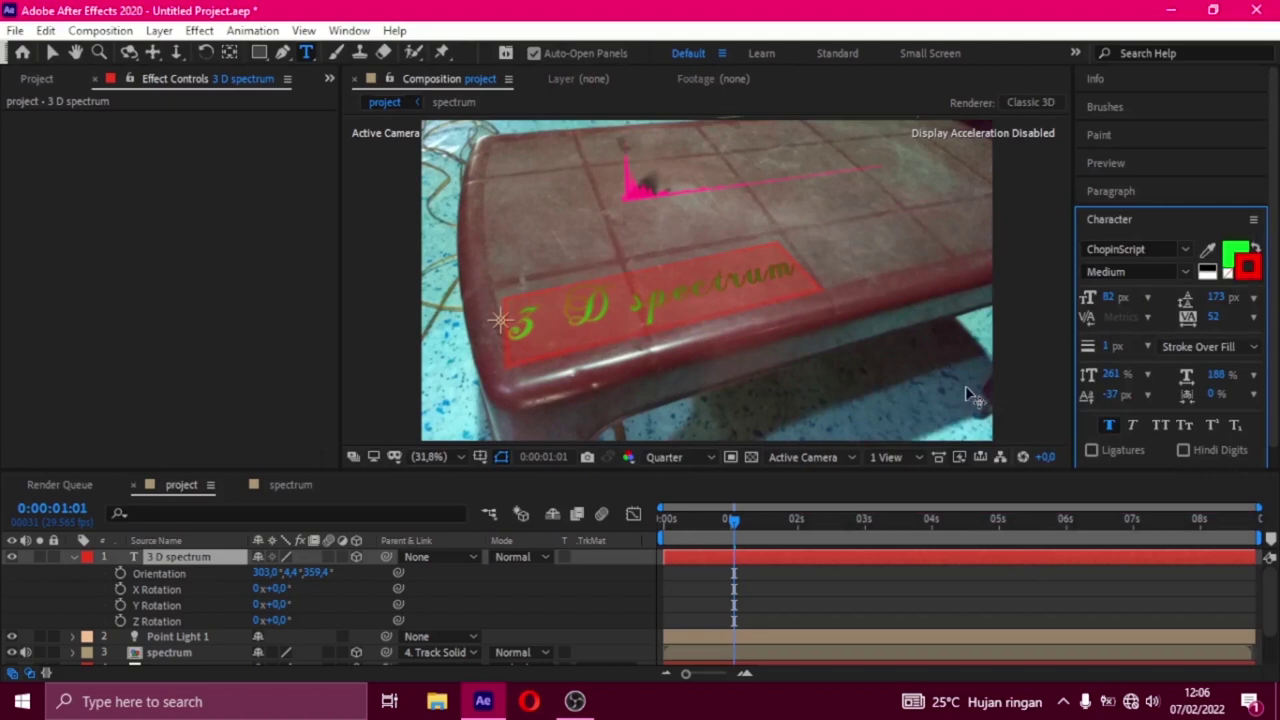
left_click(632, 556)
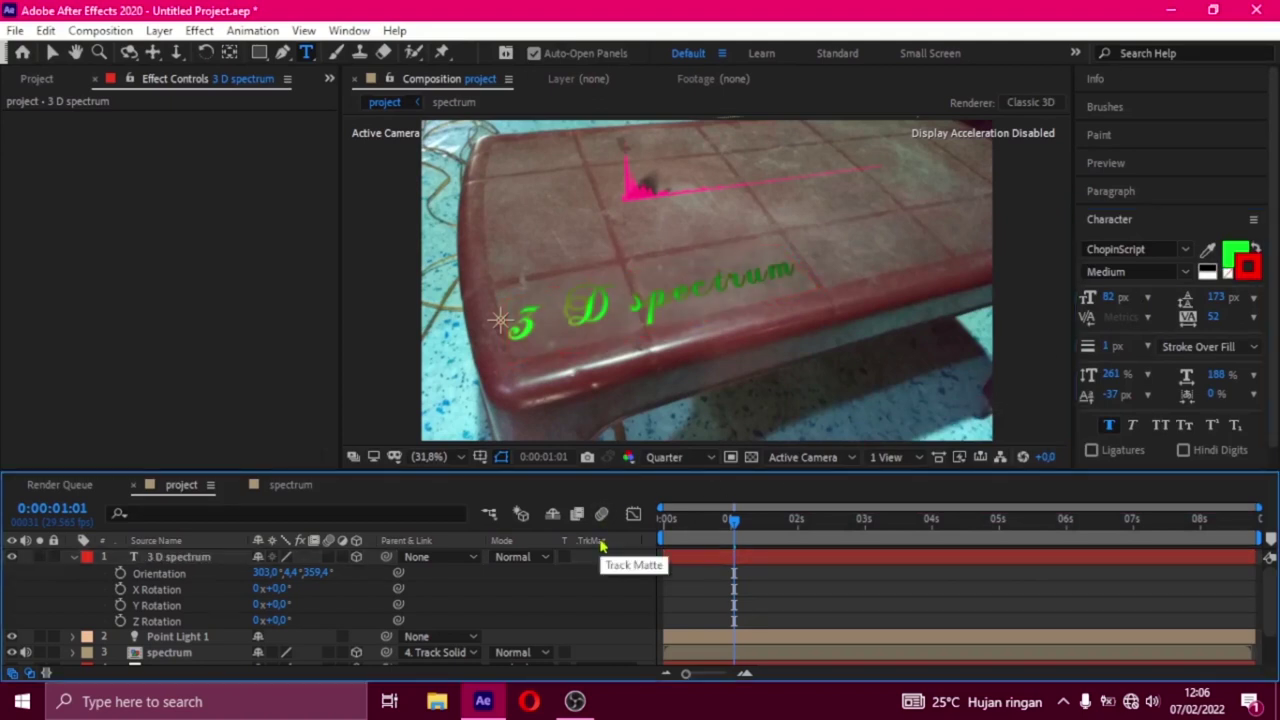
left_click(203, 557)
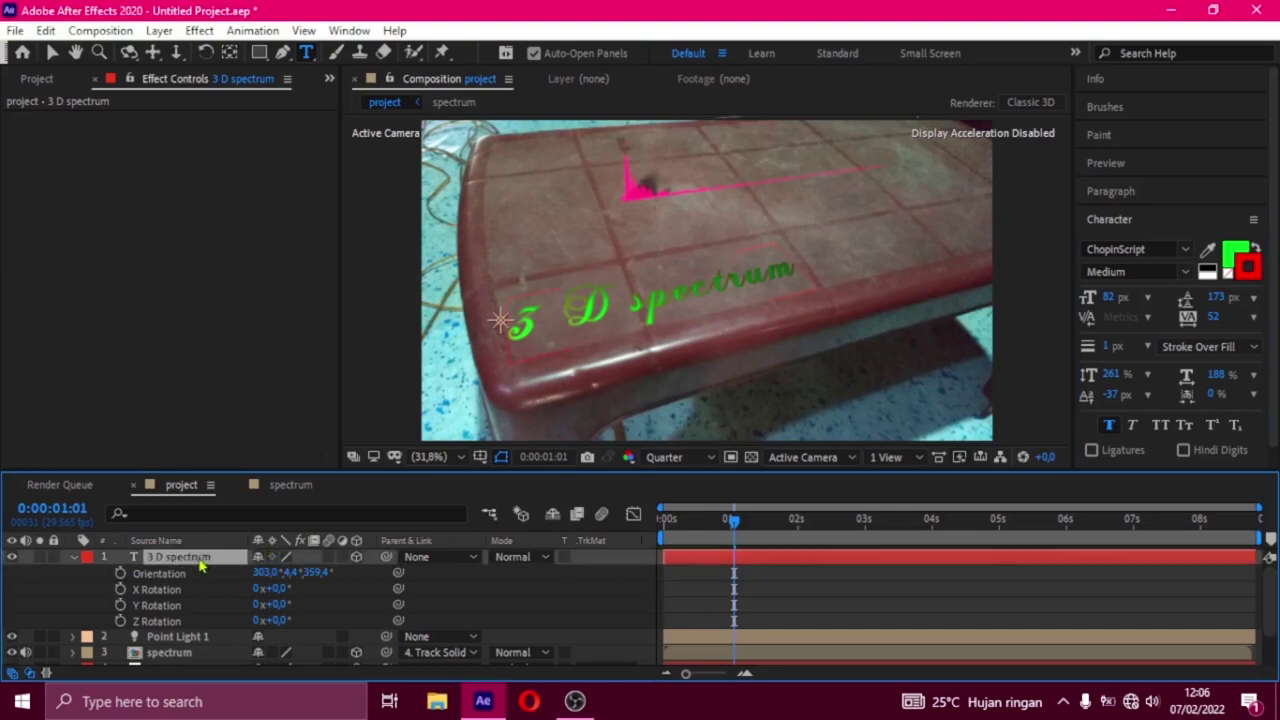
left_click(1249, 268)
left_click_drag(850, 460, 792, 511)
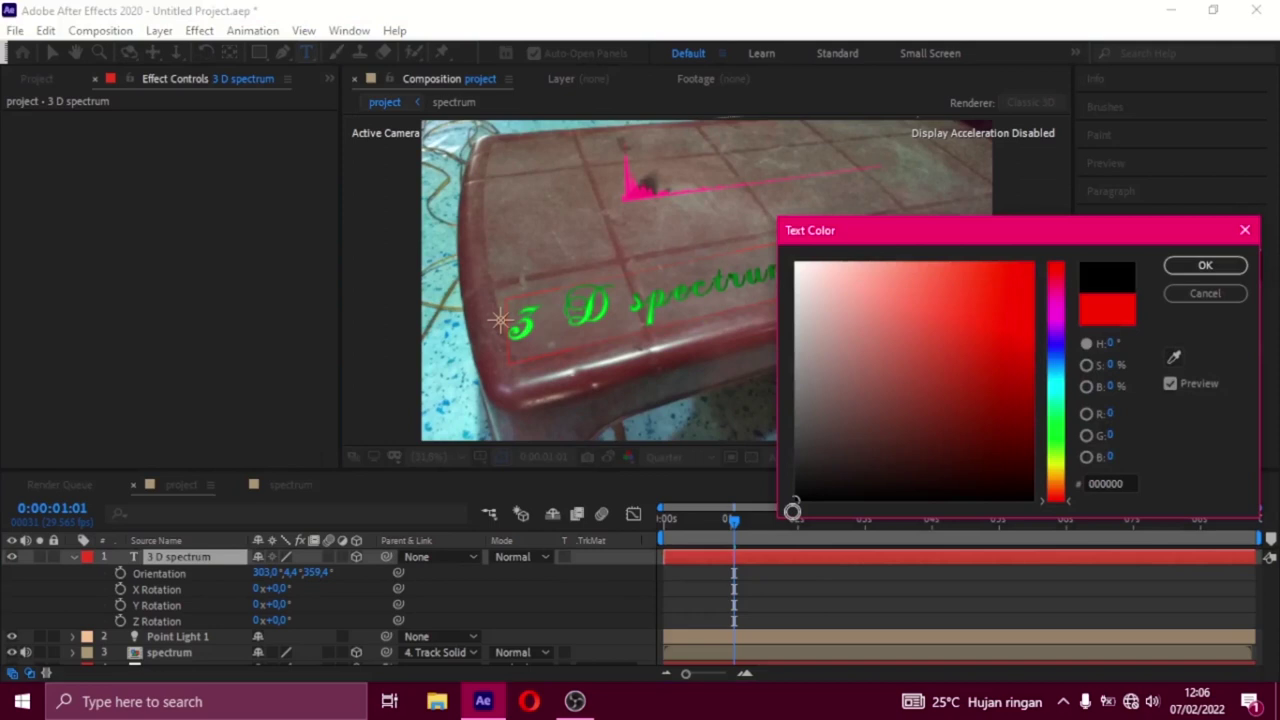
left_click(1205, 265)
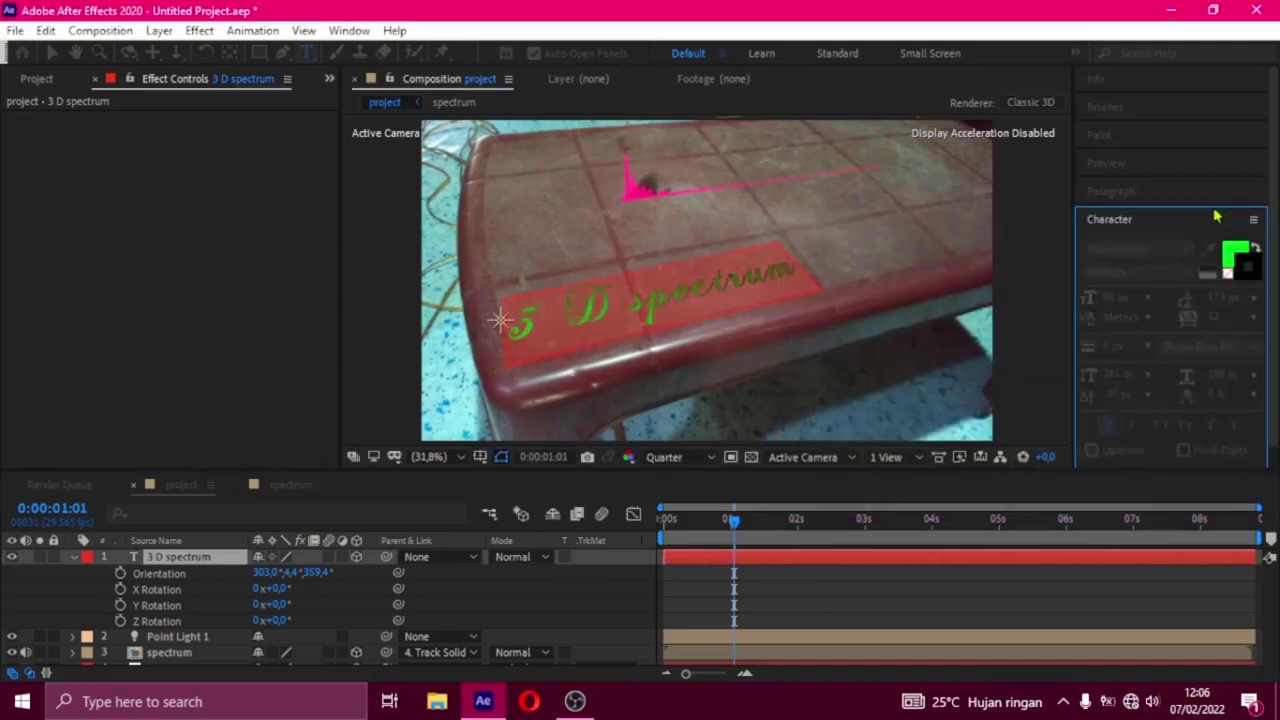
left_click(620, 590)
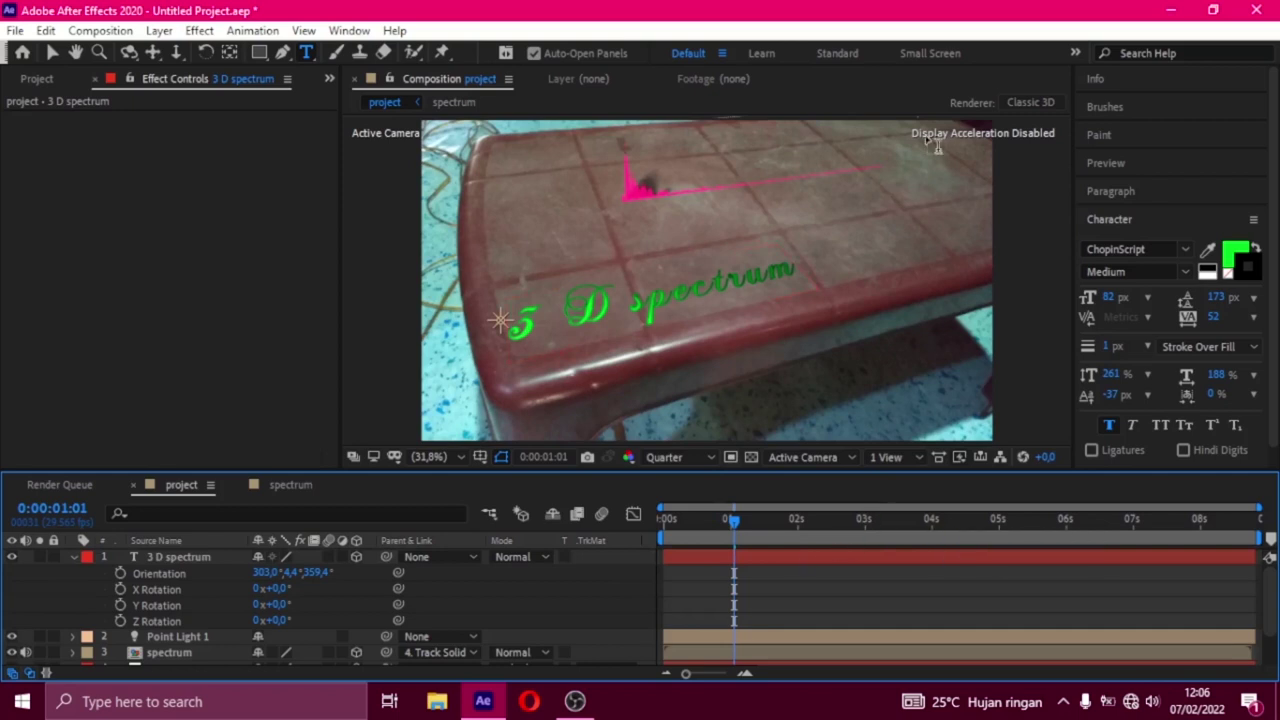
left_click(806, 538)
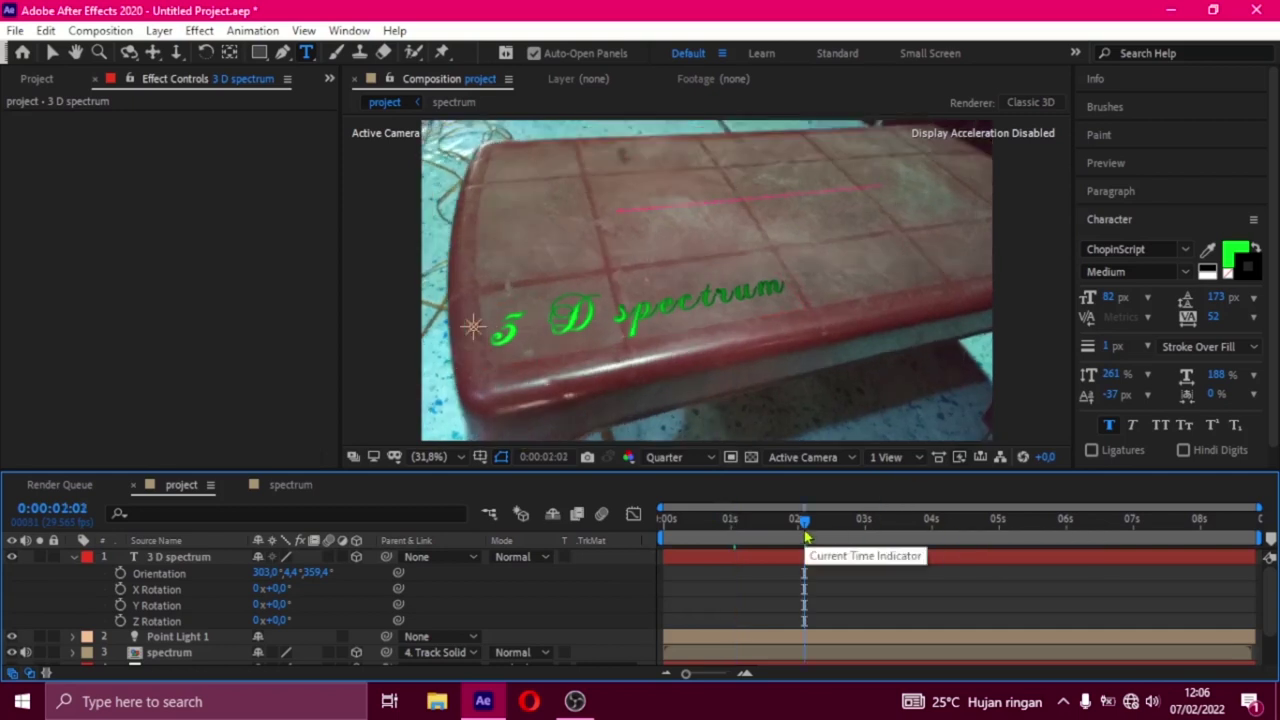
mouse_move(806, 538)
left_mouse_down()
mouse_move(711, 540)
mouse_move(655, 560)
left_mouse_up()
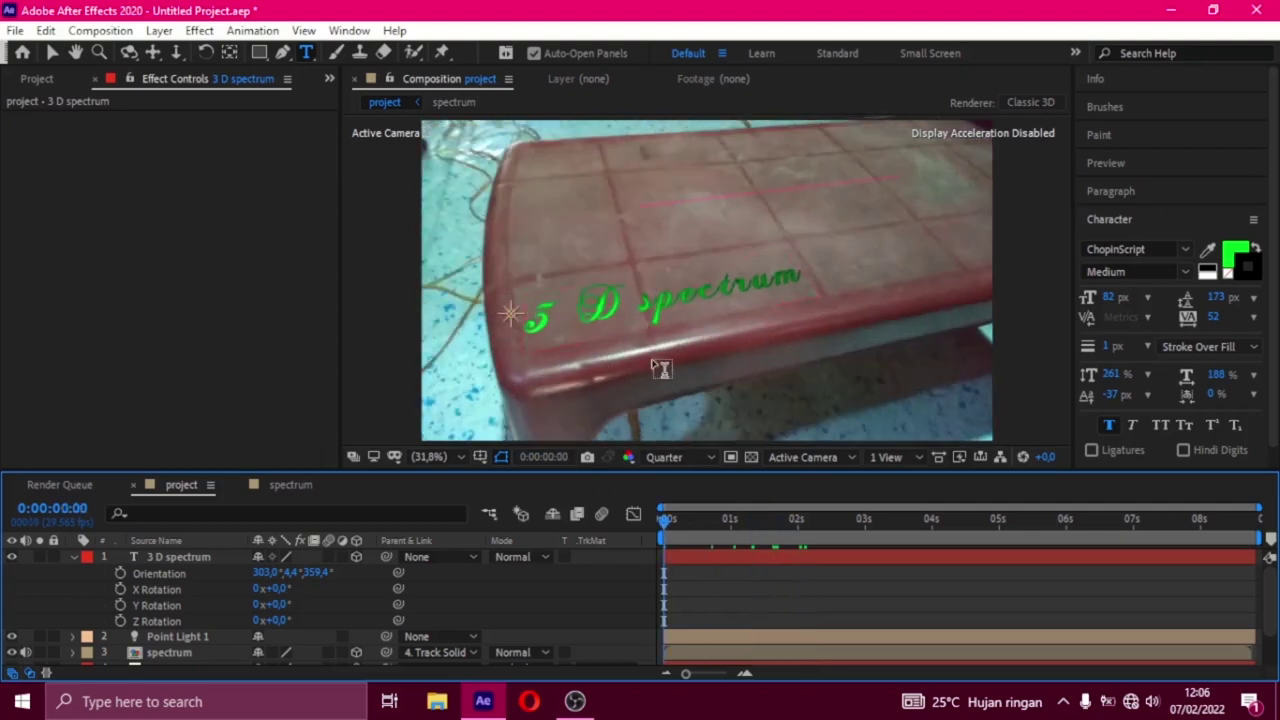
left_click_drag(663, 522, 908, 519)
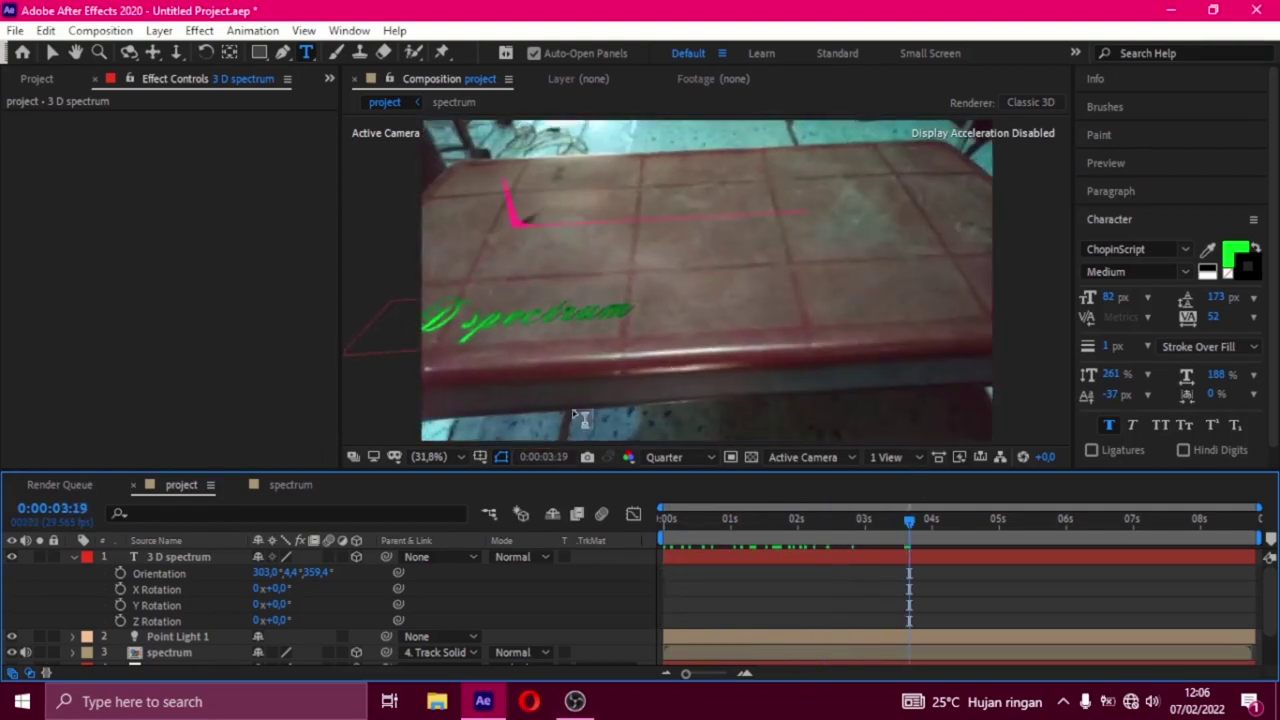
scroll(235, 615, "down", 2)
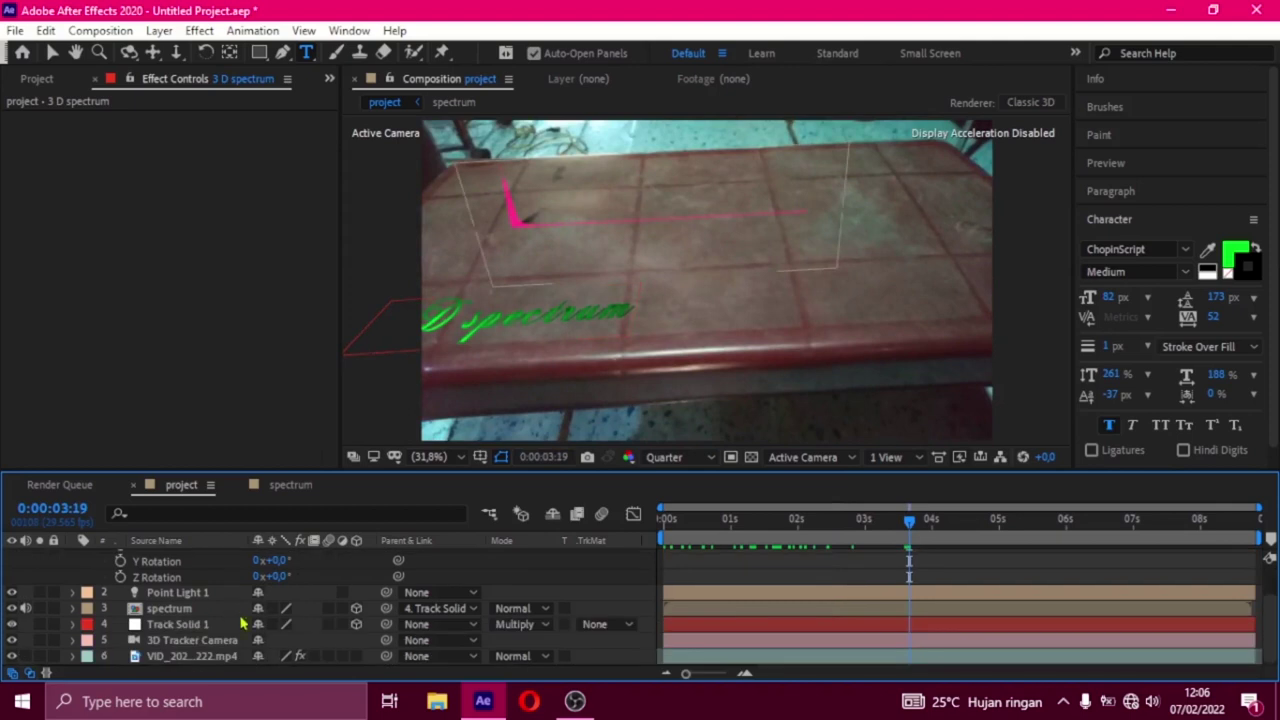
Show the footage layer's 3D Camera Tracker points and pick a cluster near the table's right edge
left_click(195, 657)
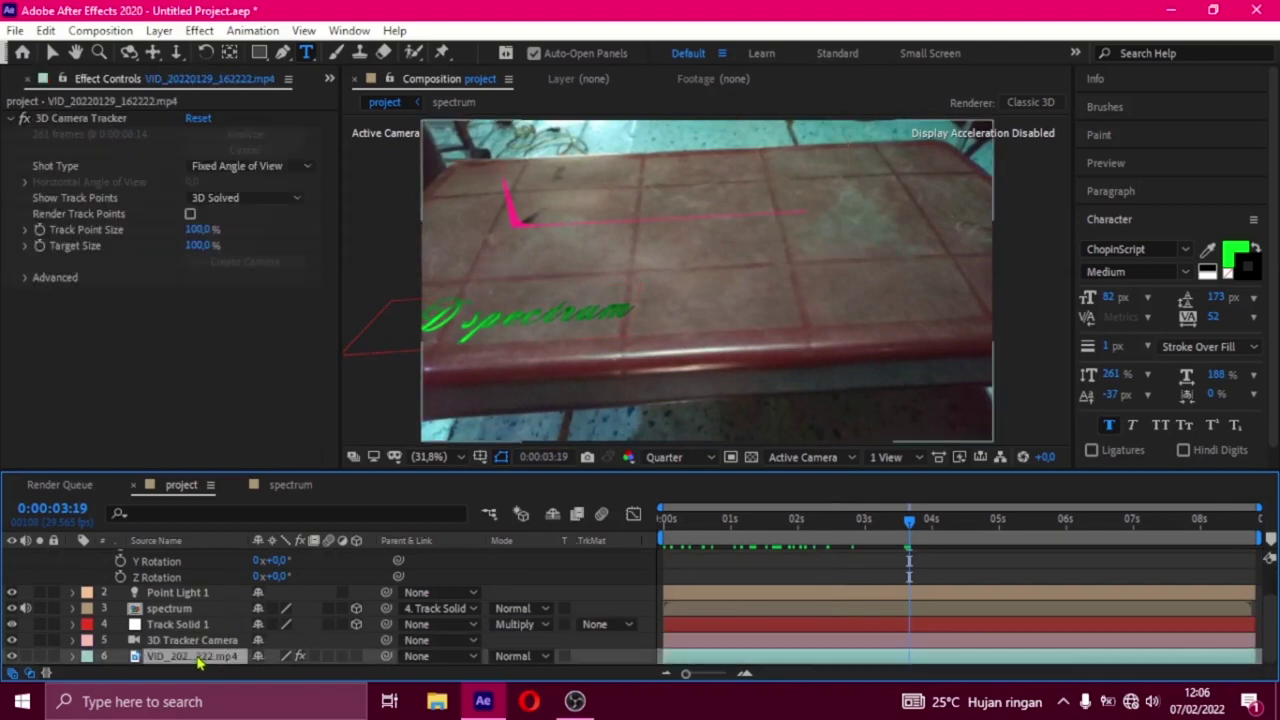
left_click(85, 119)
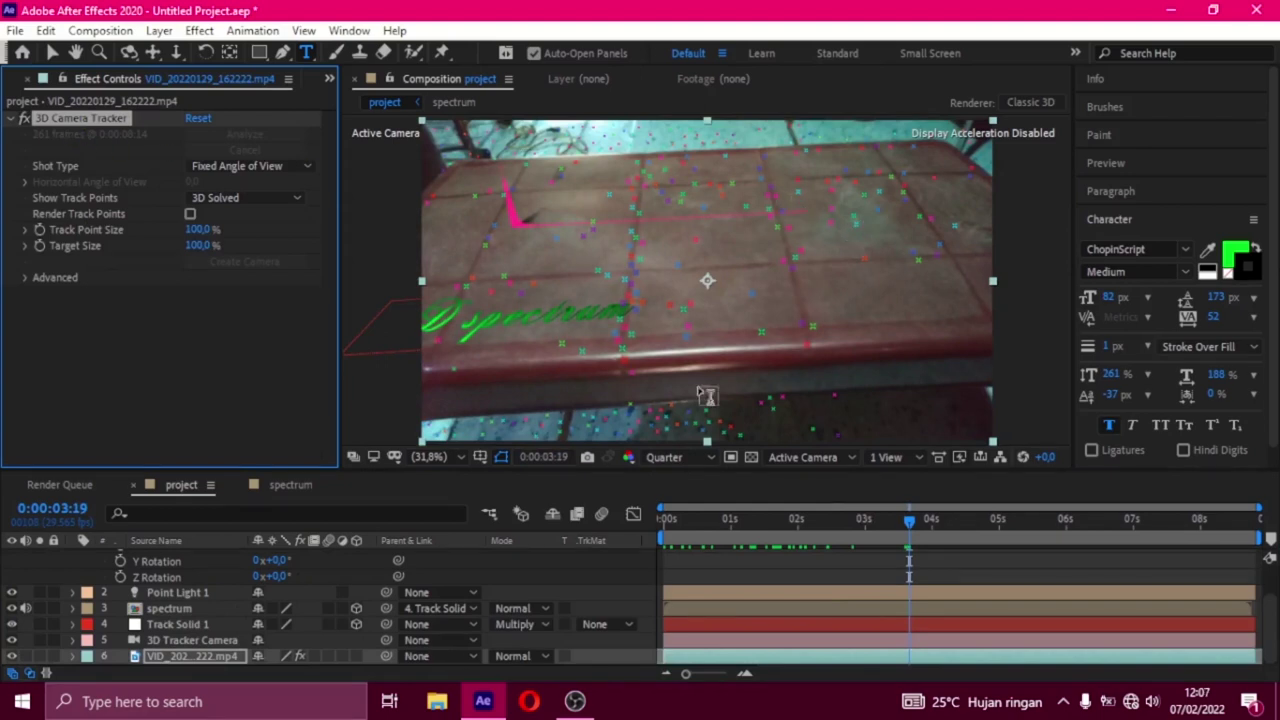
key("v")
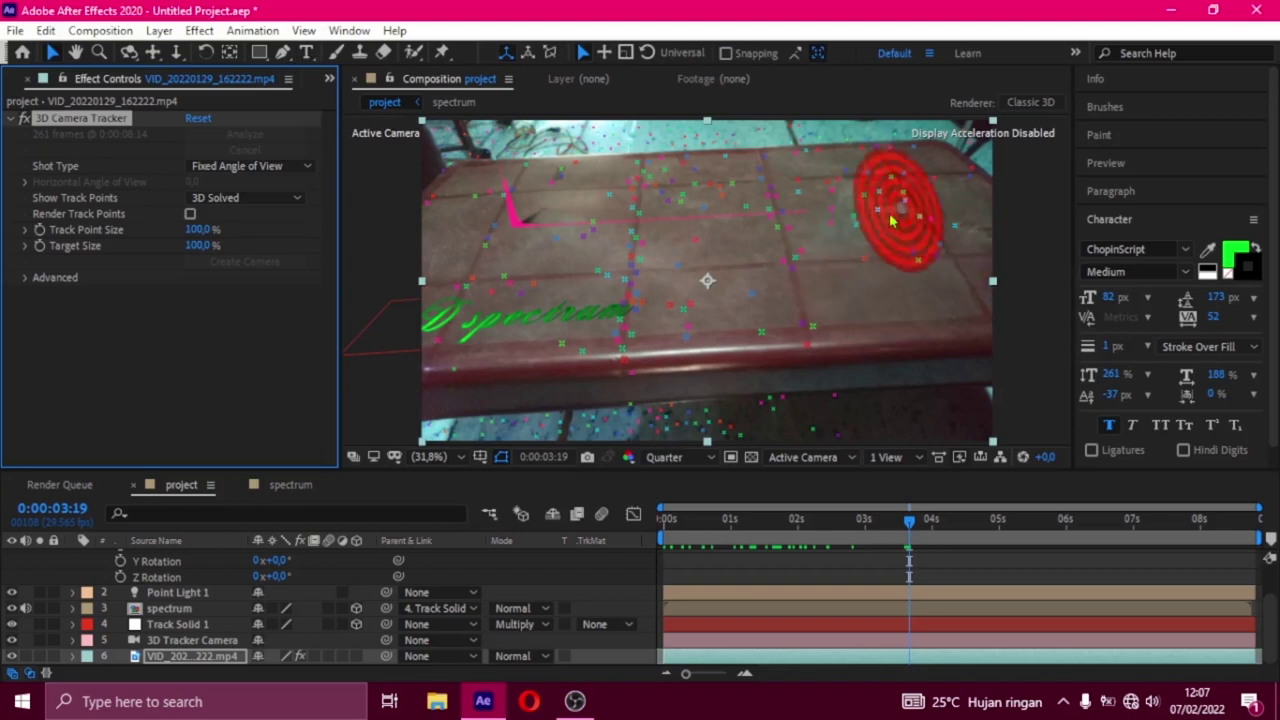
left_click(893, 220)
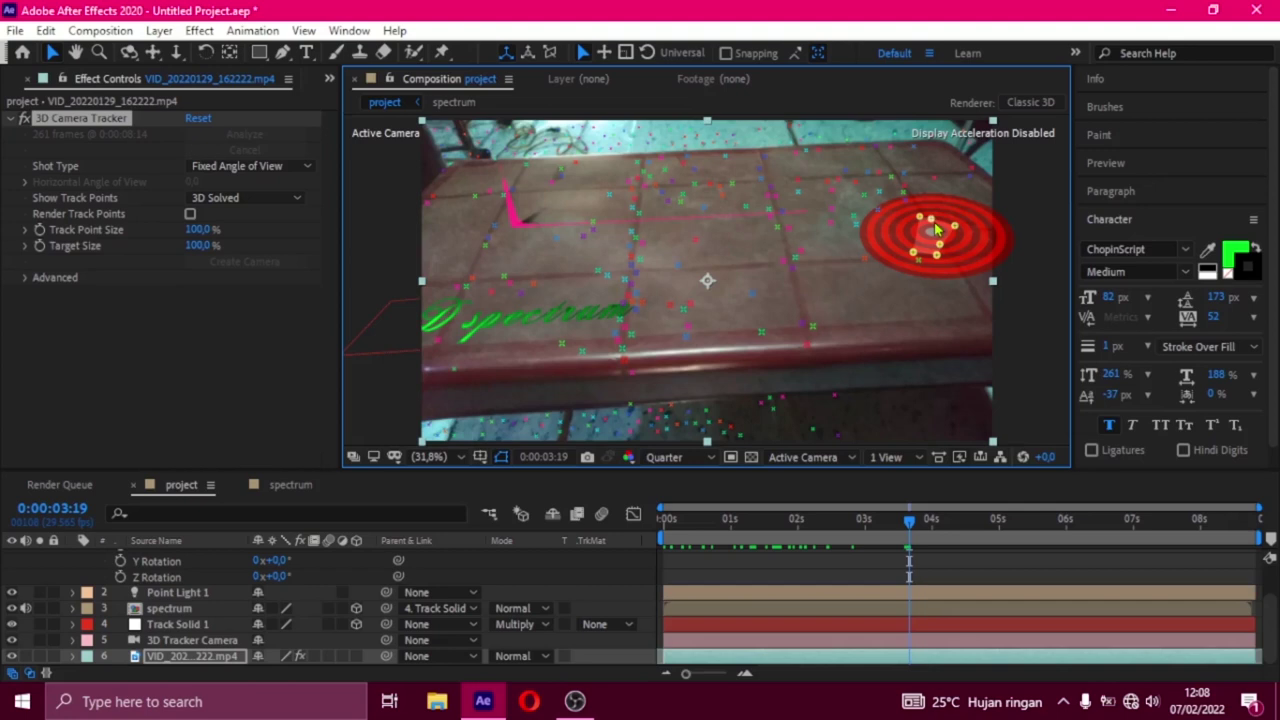
Create a tracked solid, Track Solid 1, on the chosen track points
right_click(935, 229)
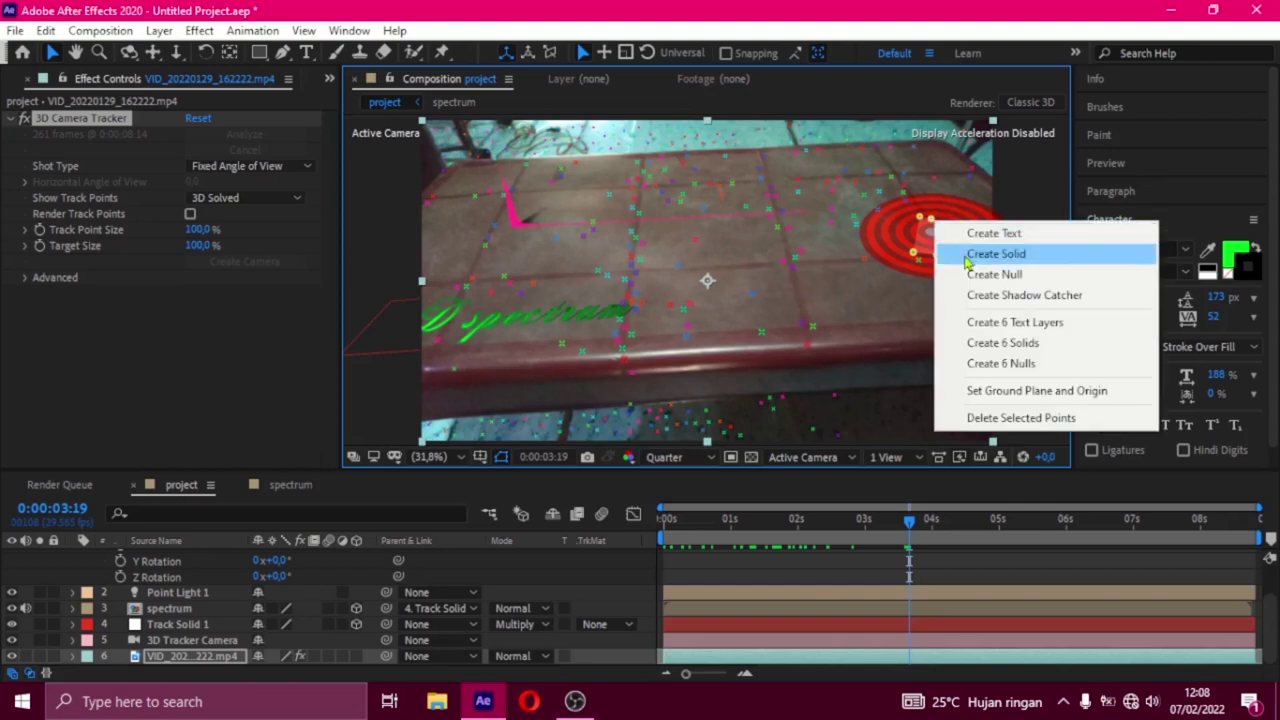
left_click(990, 254)
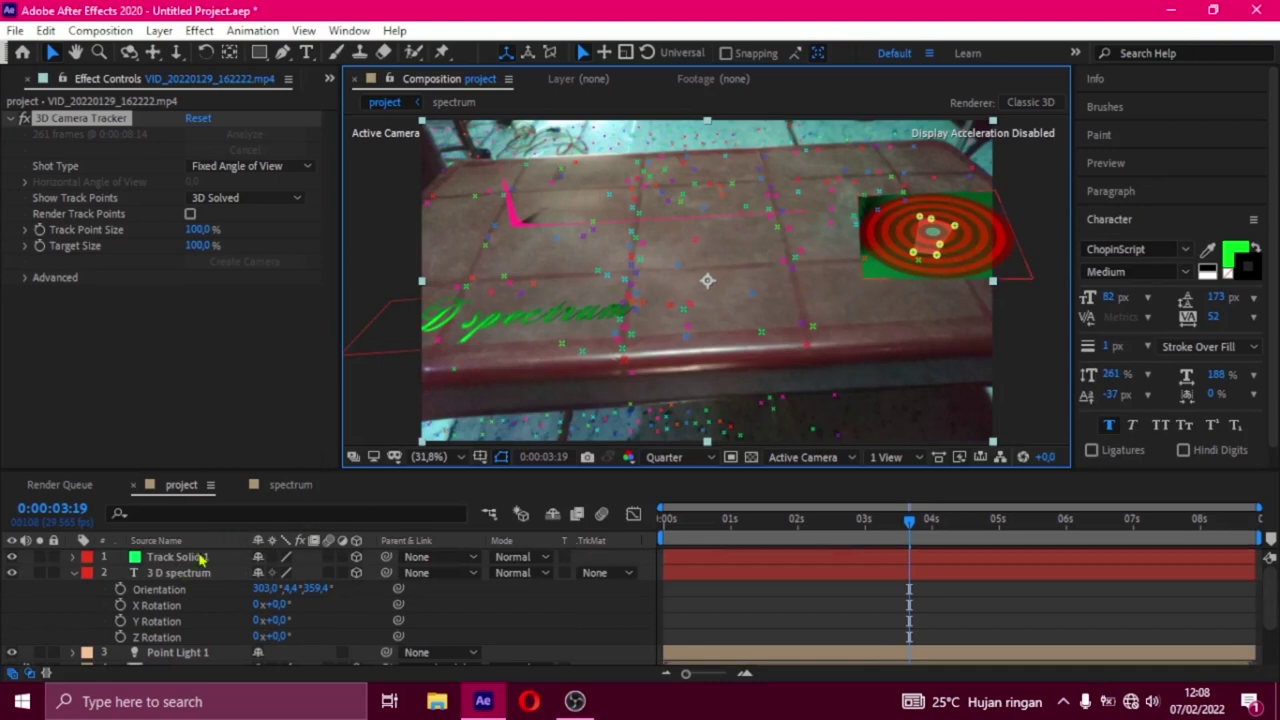
left_click(202, 558)
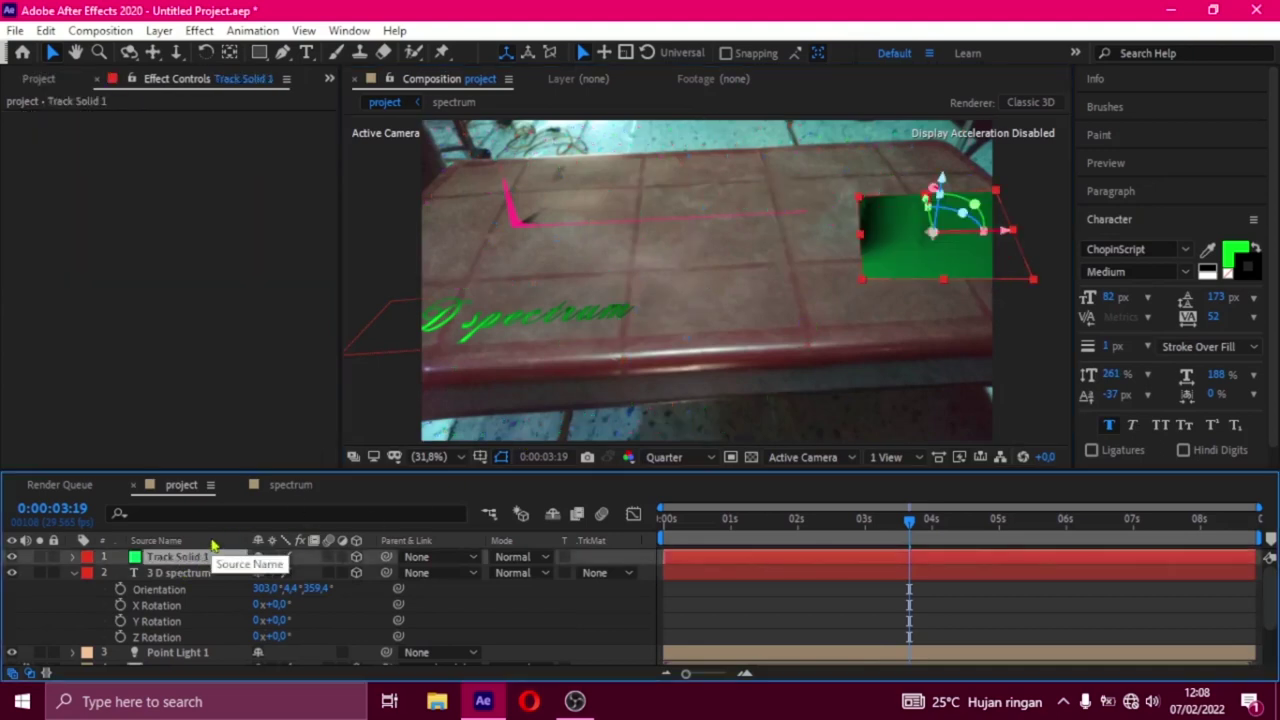
Tilt the solid to Orientation 311.3°, 9.5°, 4.7° and resize it from a corner
key("r")
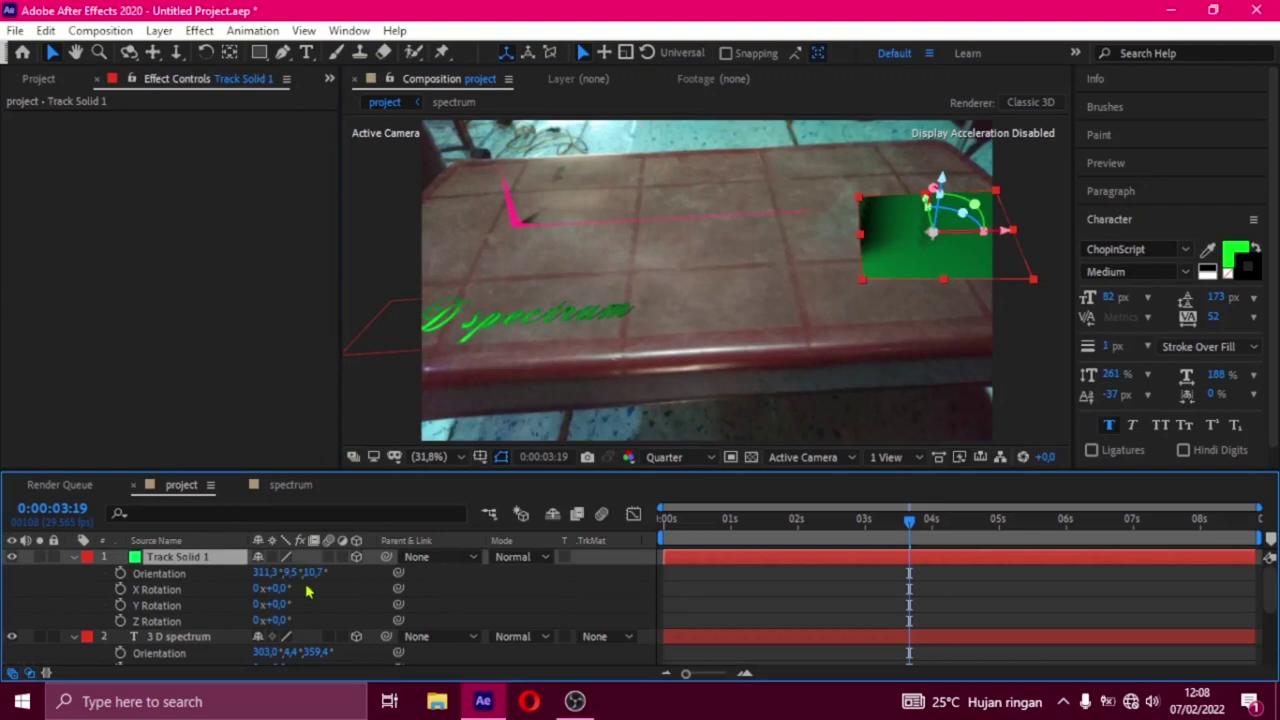
mouse_move(341, 573)
left_mouse_down()
mouse_move(305, 588)
mouse_move(322, 587)
left_mouse_up()
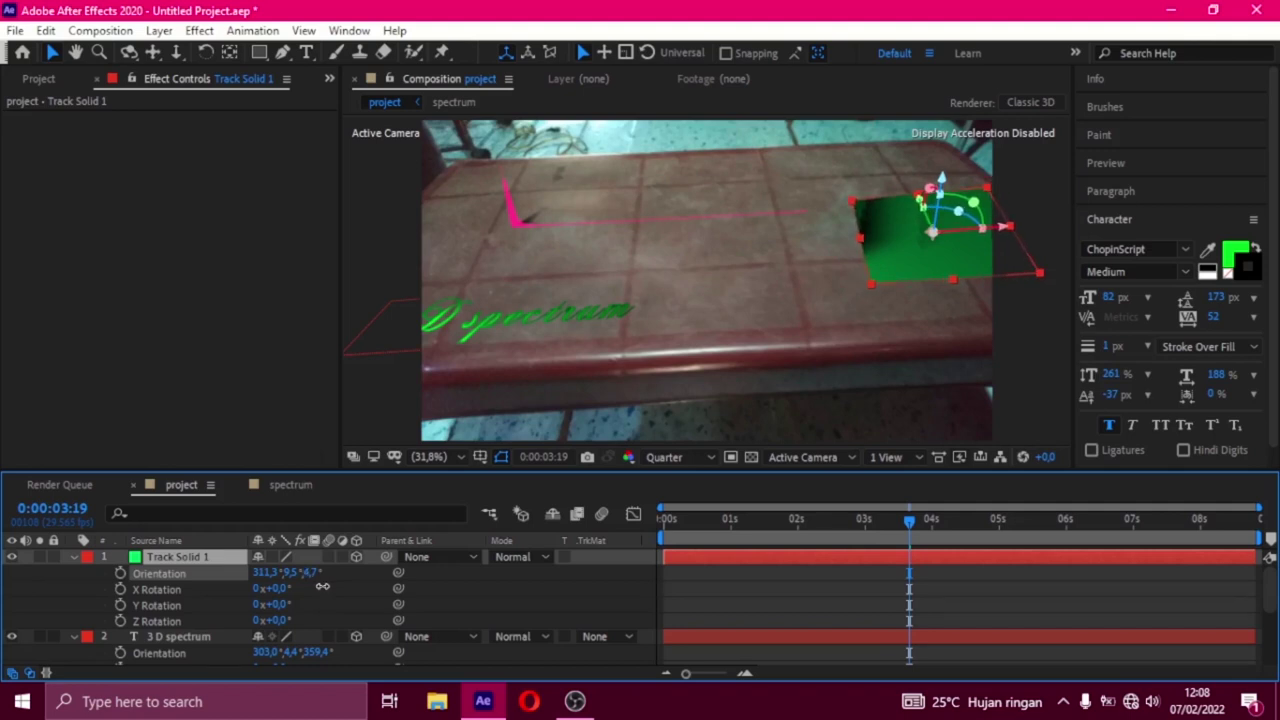
left_click(1038, 276)
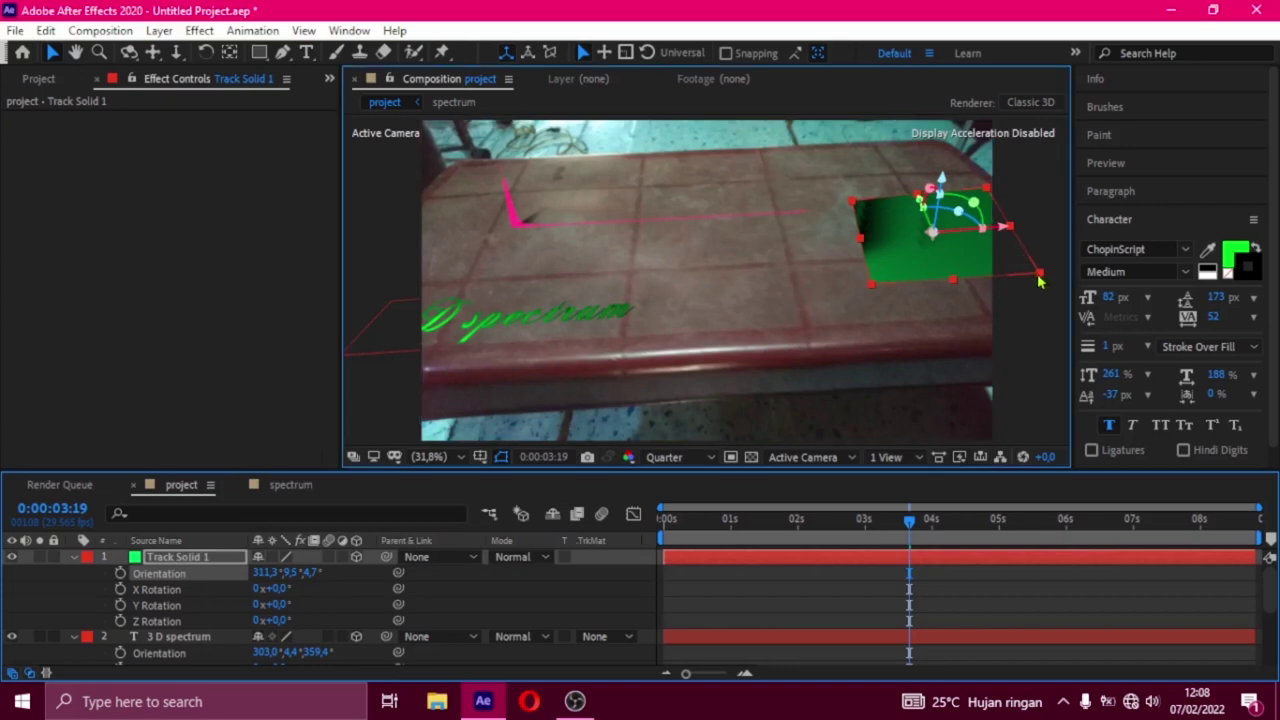
left_click_drag(1035, 273, 1024, 270)
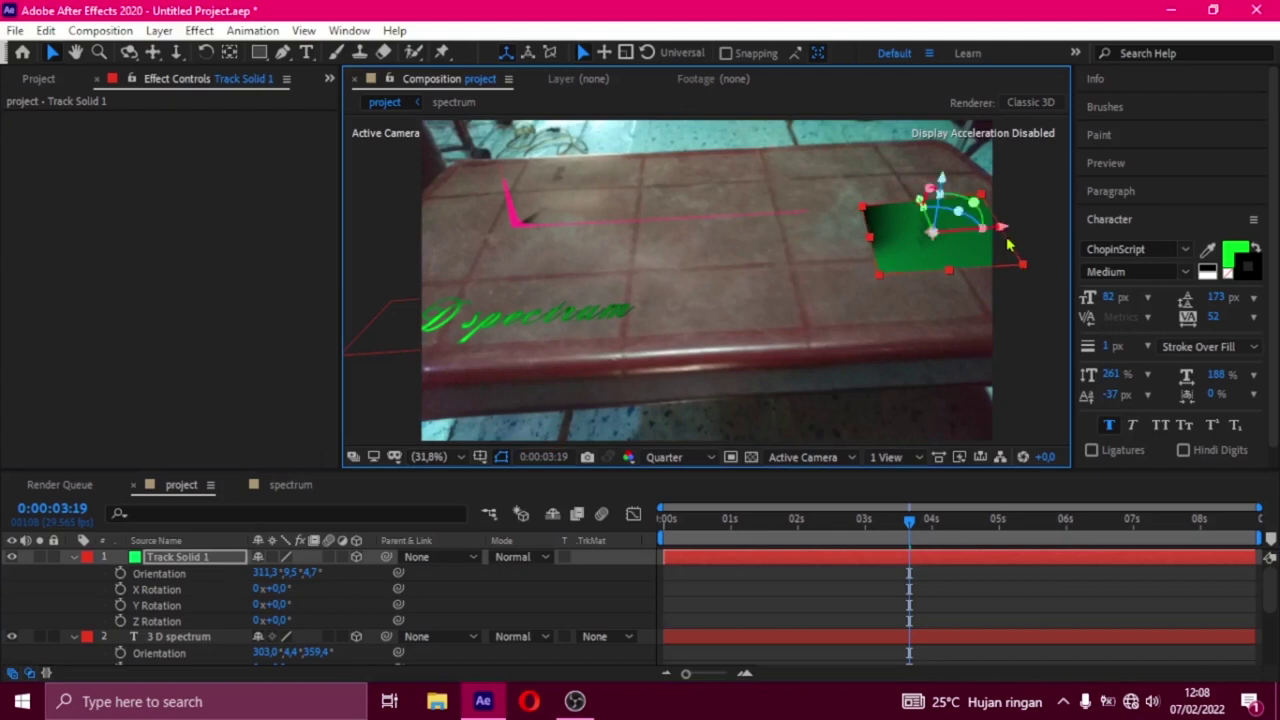
Recolour Track Solid 1 to white (FFFFFF) in Solid Settings, then collapse the layer properties
left_click(170, 560)
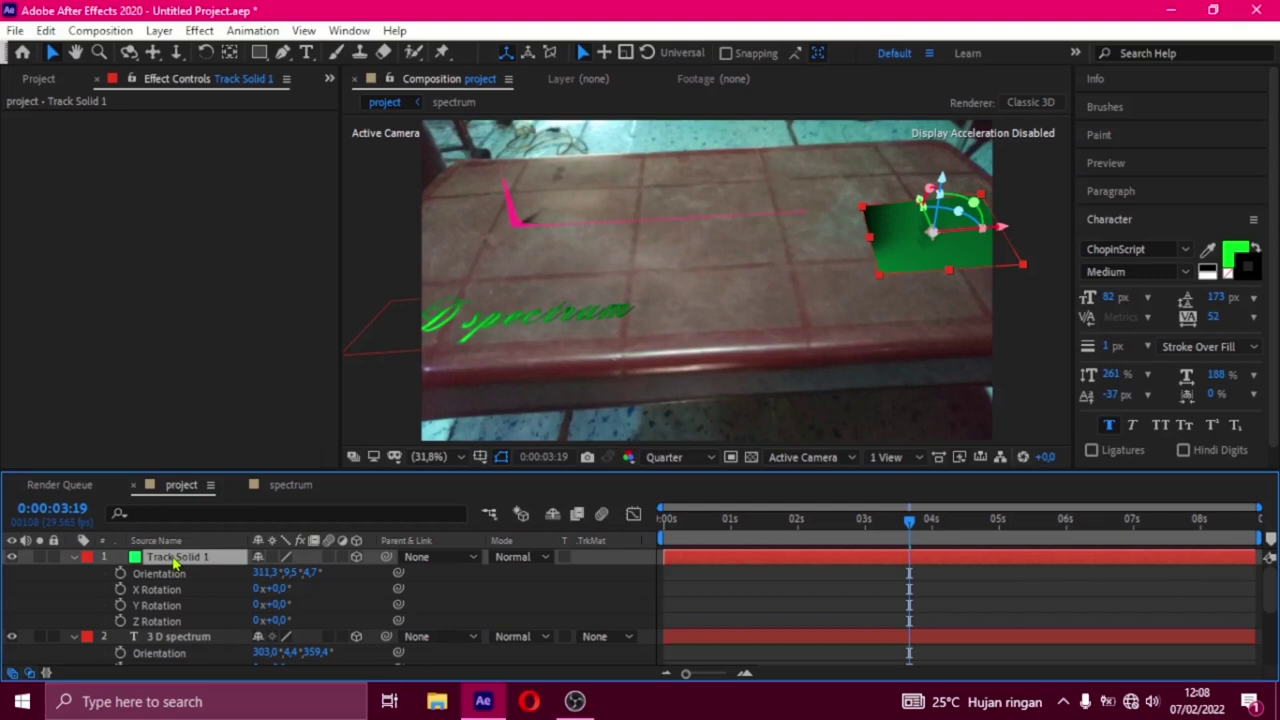
left_click(159, 30)
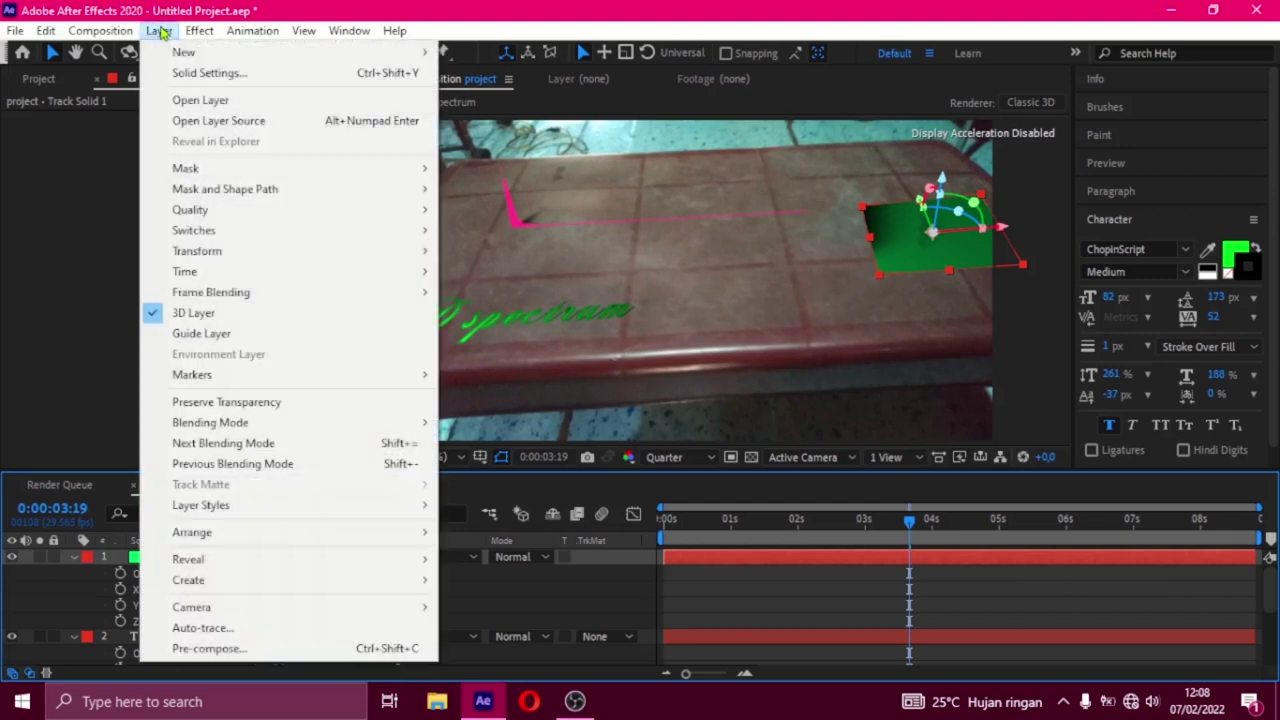
left_click(185, 72)
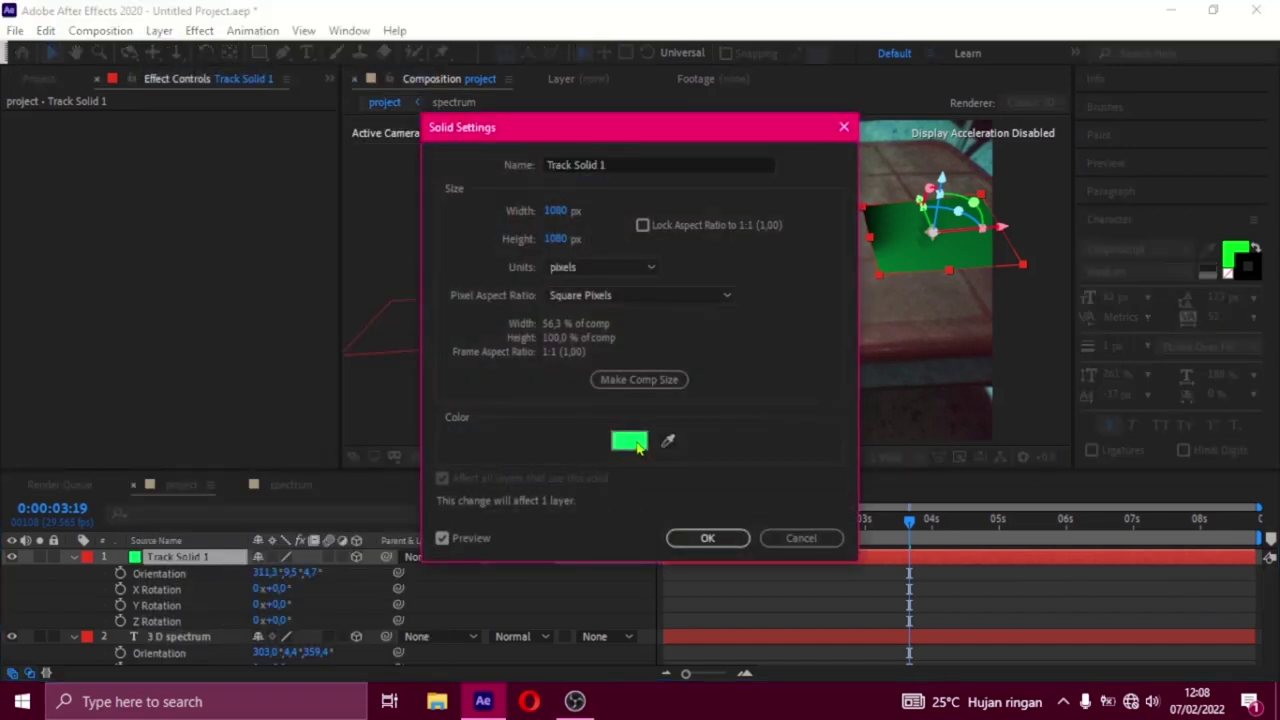
left_click(629, 440)
left_click_drag(820, 288, 818, 252)
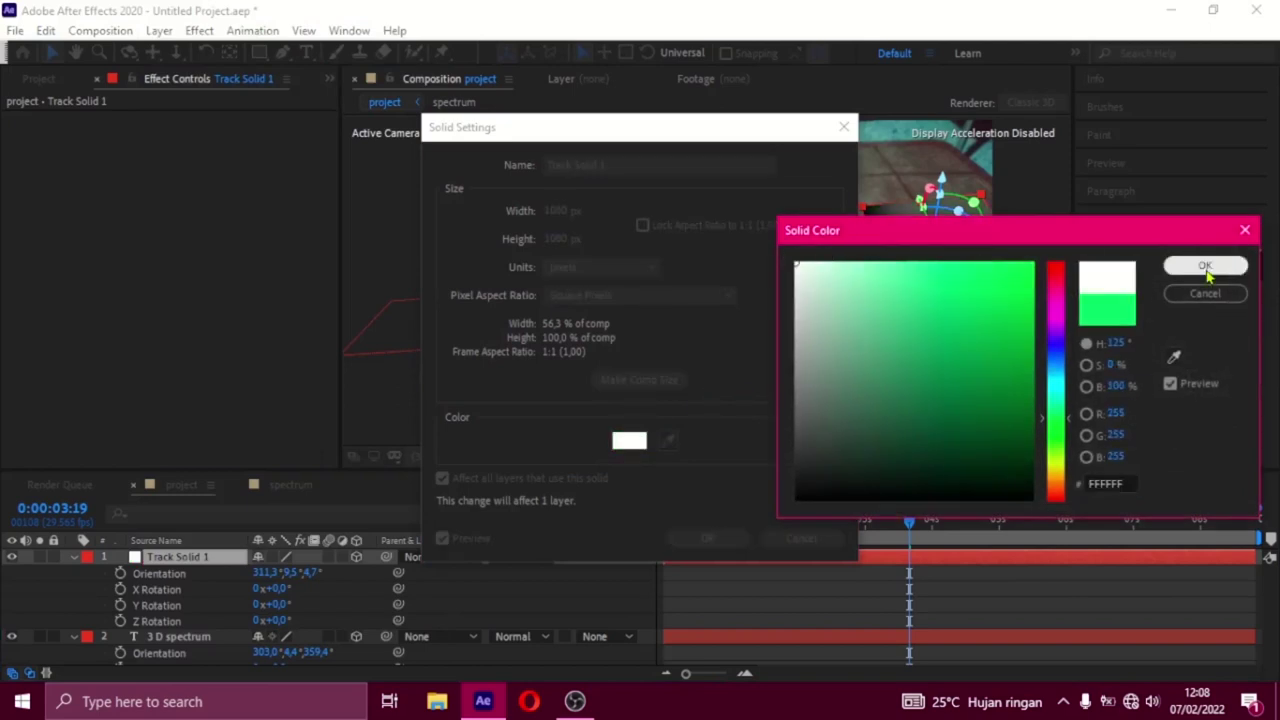
left_click(1204, 265)
left_click(708, 539)
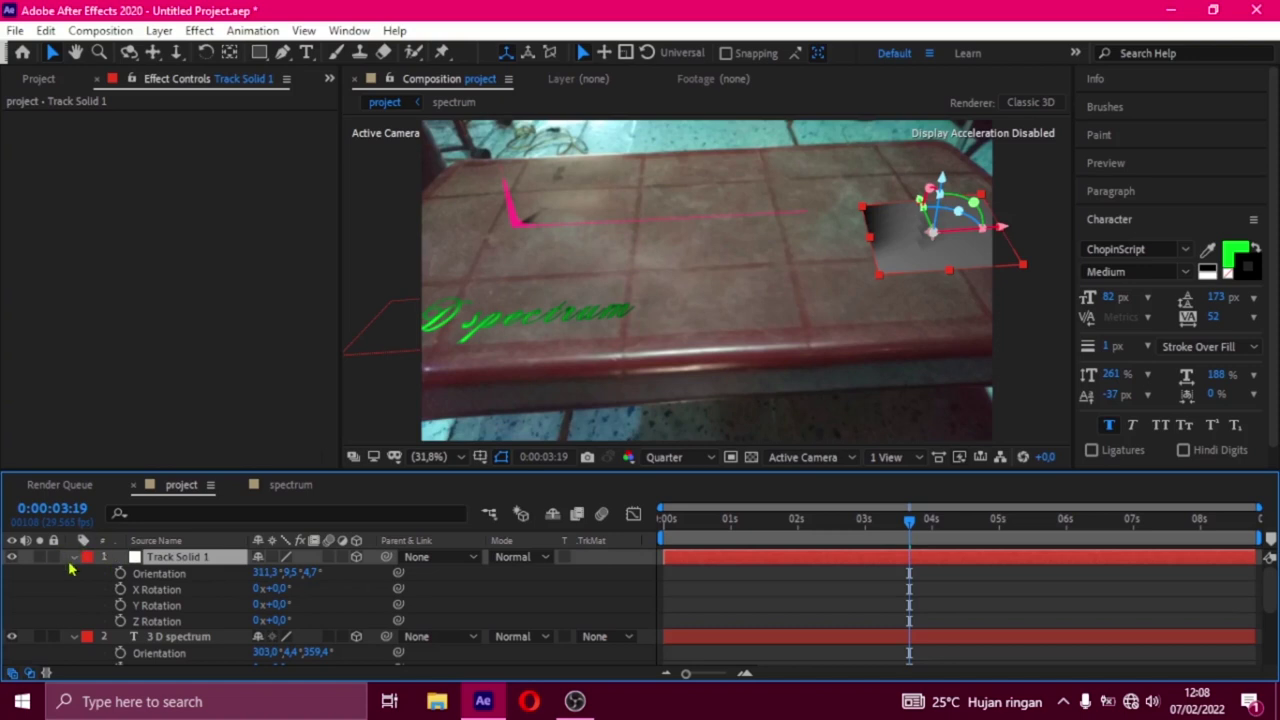
left_click(73, 557)
left_click(73, 575)
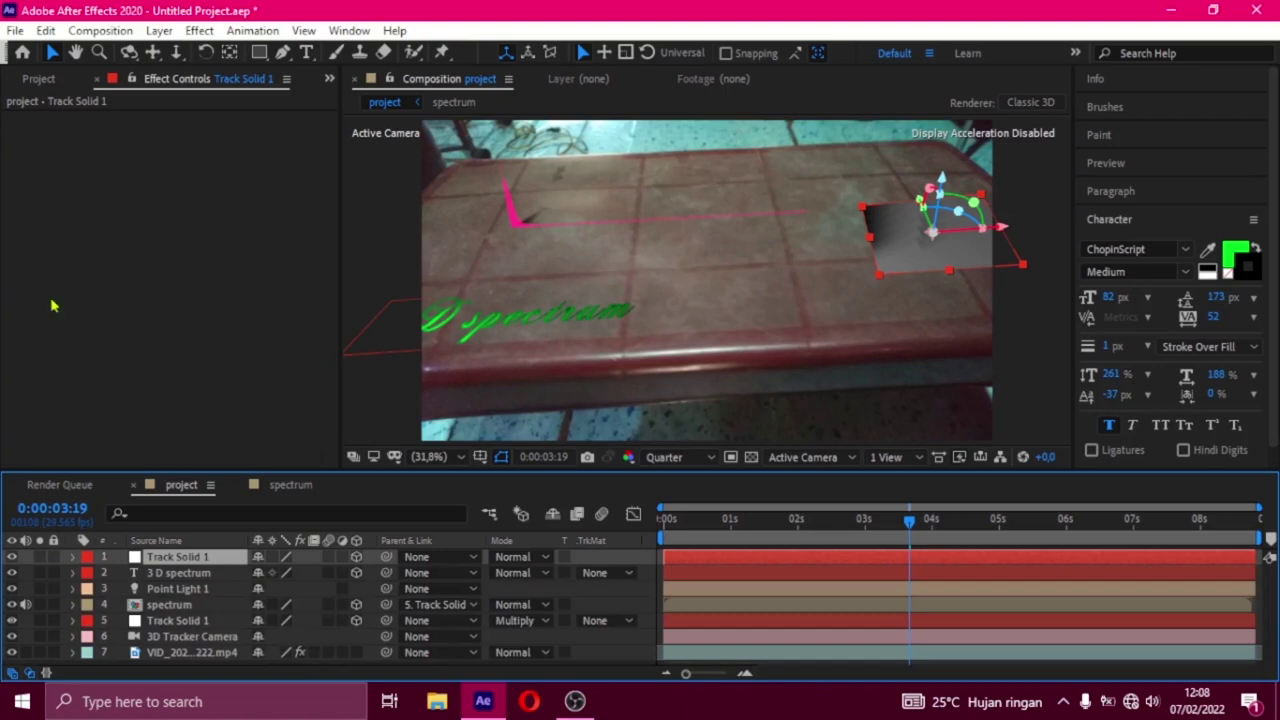
Add A/next.psd from the Project panel as the top layer and scale it to 10%
left_click(24, 81)
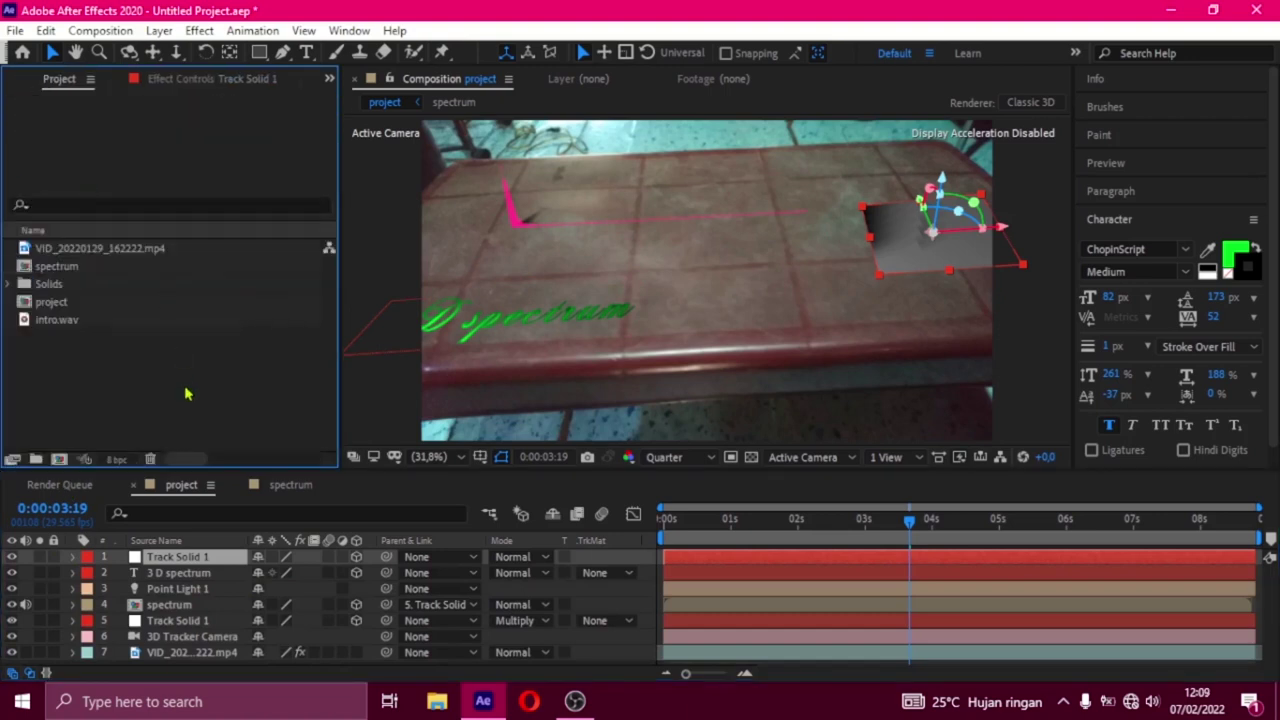
left_click(93, 374)
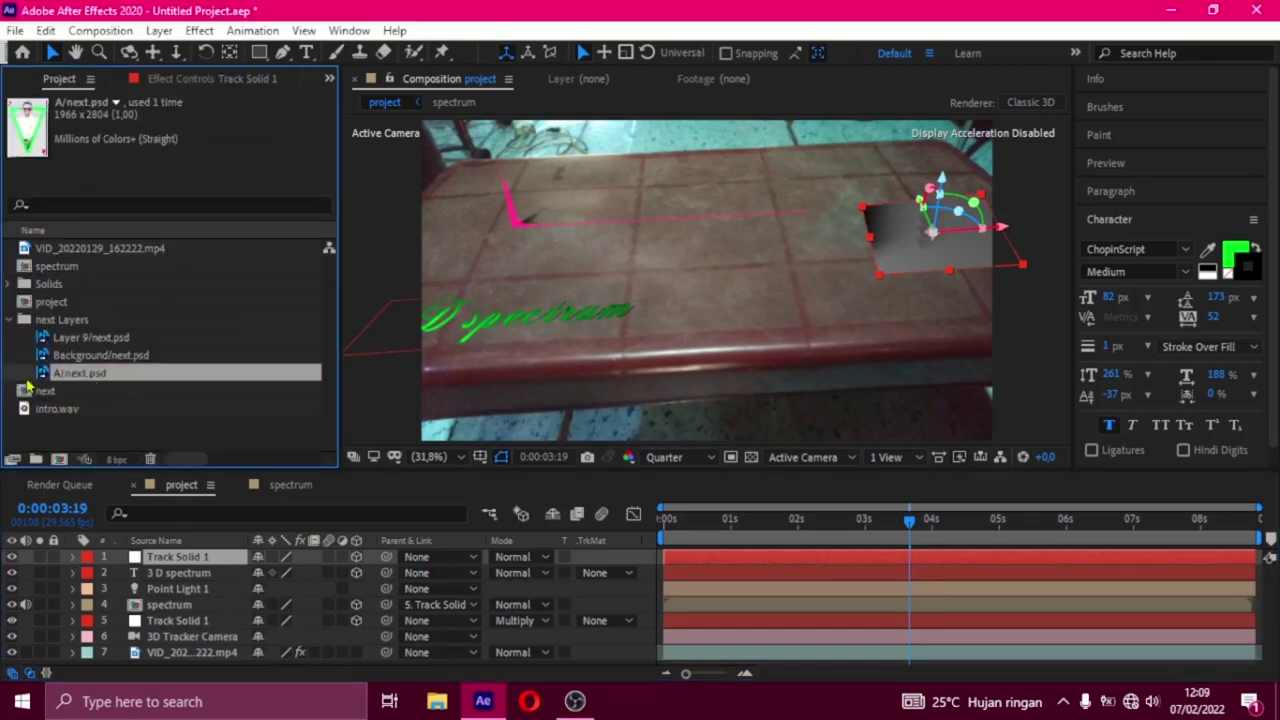
left_click(140, 556)
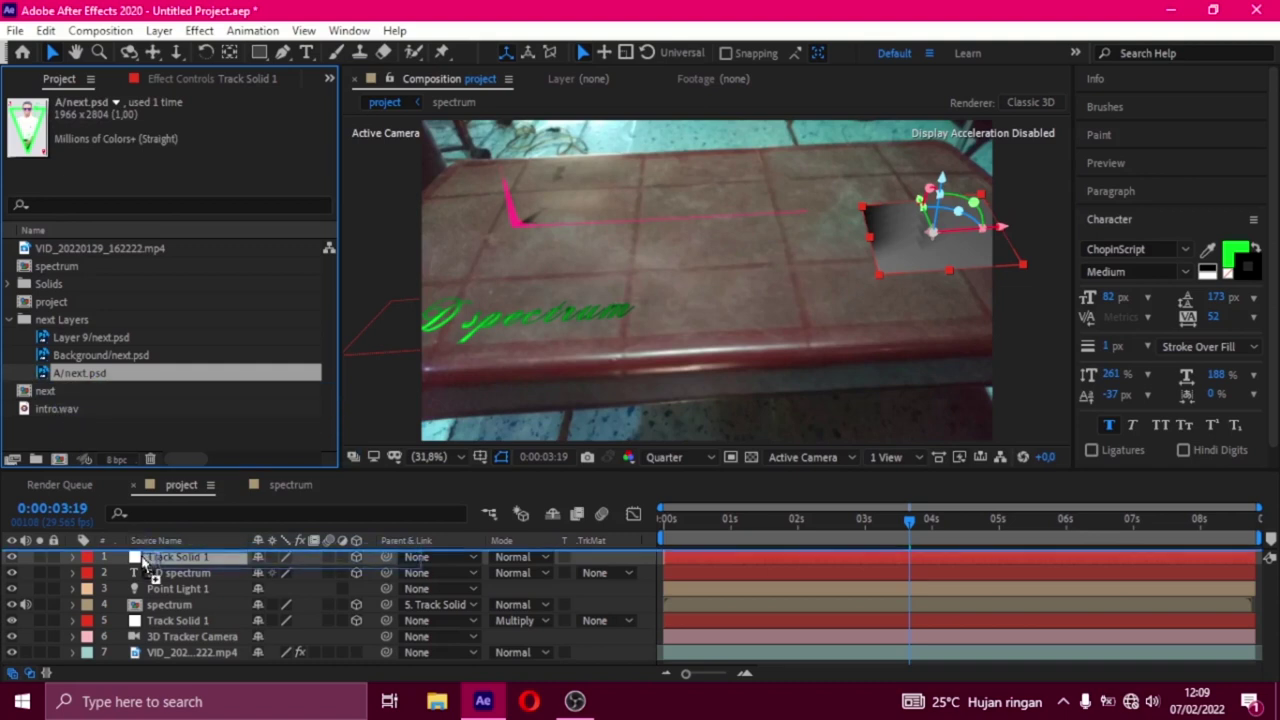
left_click_drag(90, 372, 190, 558)
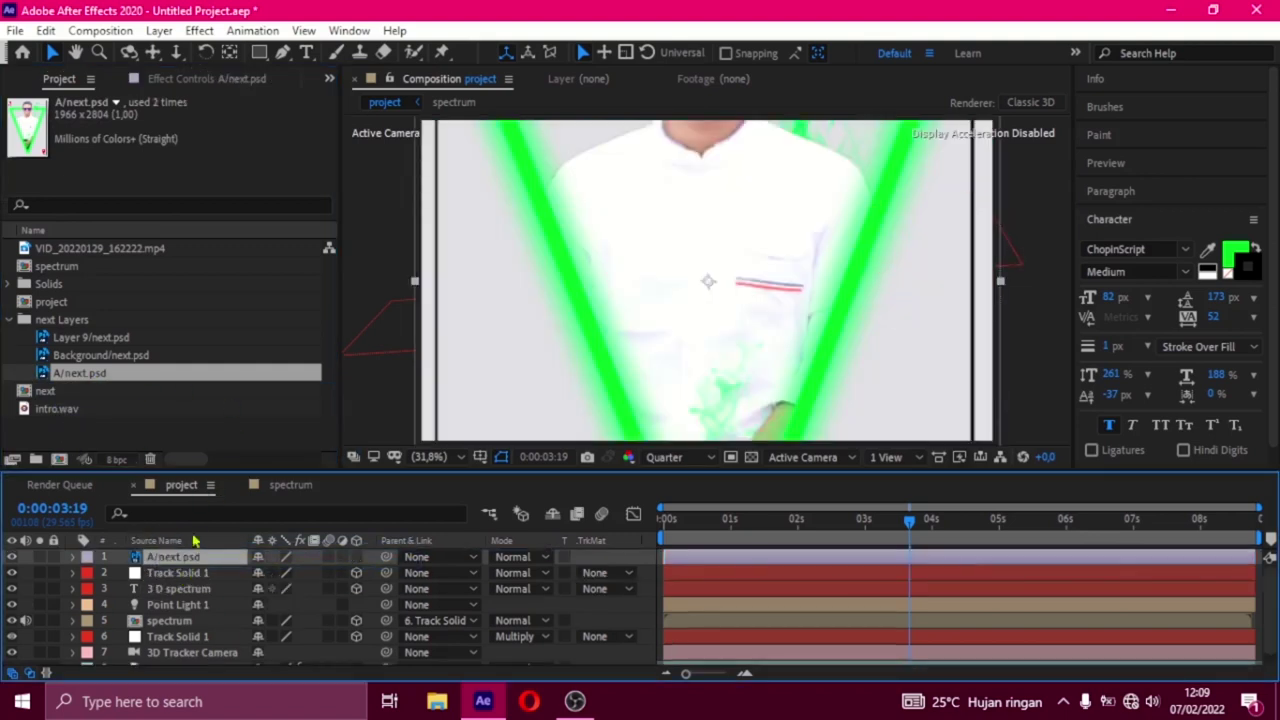
key("s")
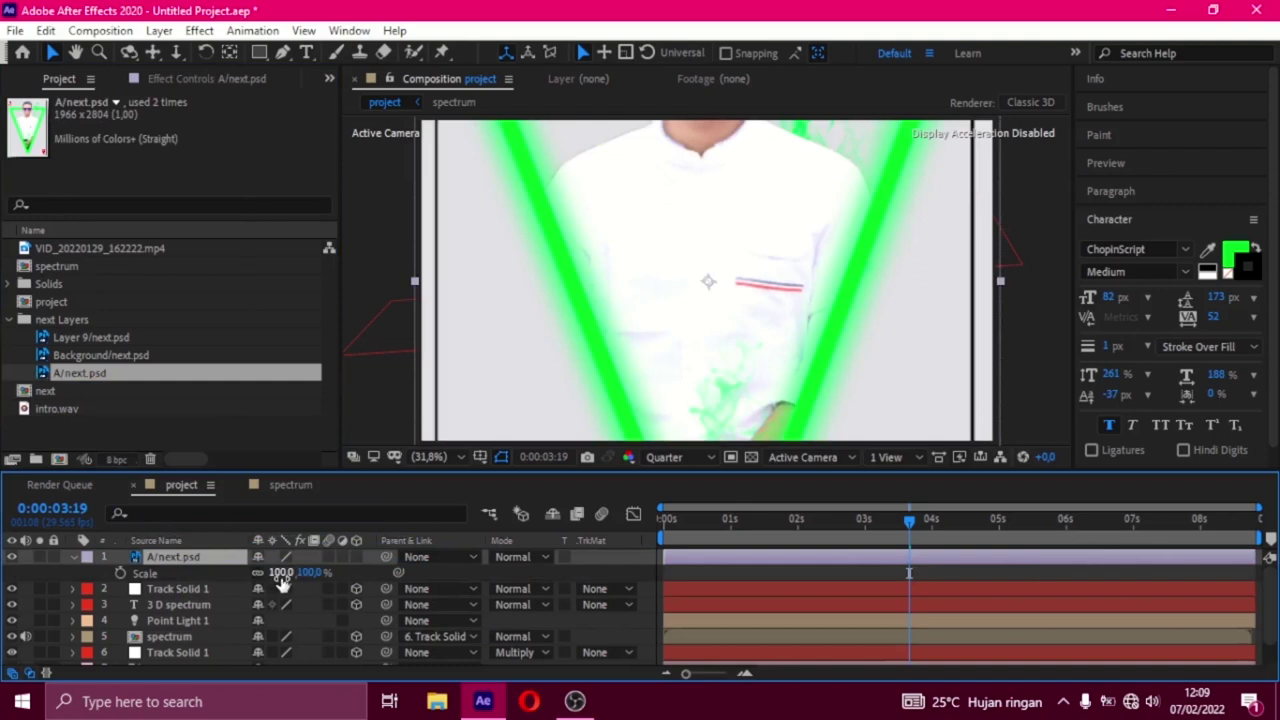
left_click_drag(282, 576, 205, 585)
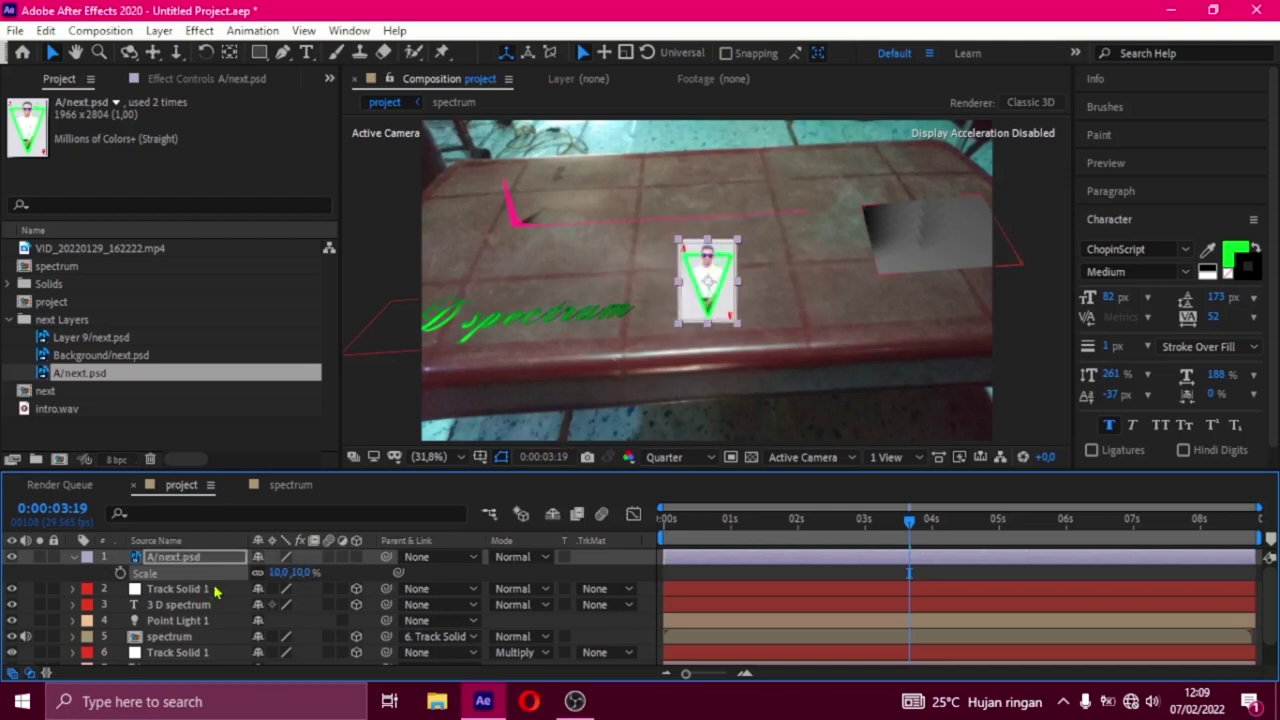
Make the A/next.psd card a 3D layer and move it beside the white plane
left_click(890, 208)
left_click_drag(895, 206, 962, 211)
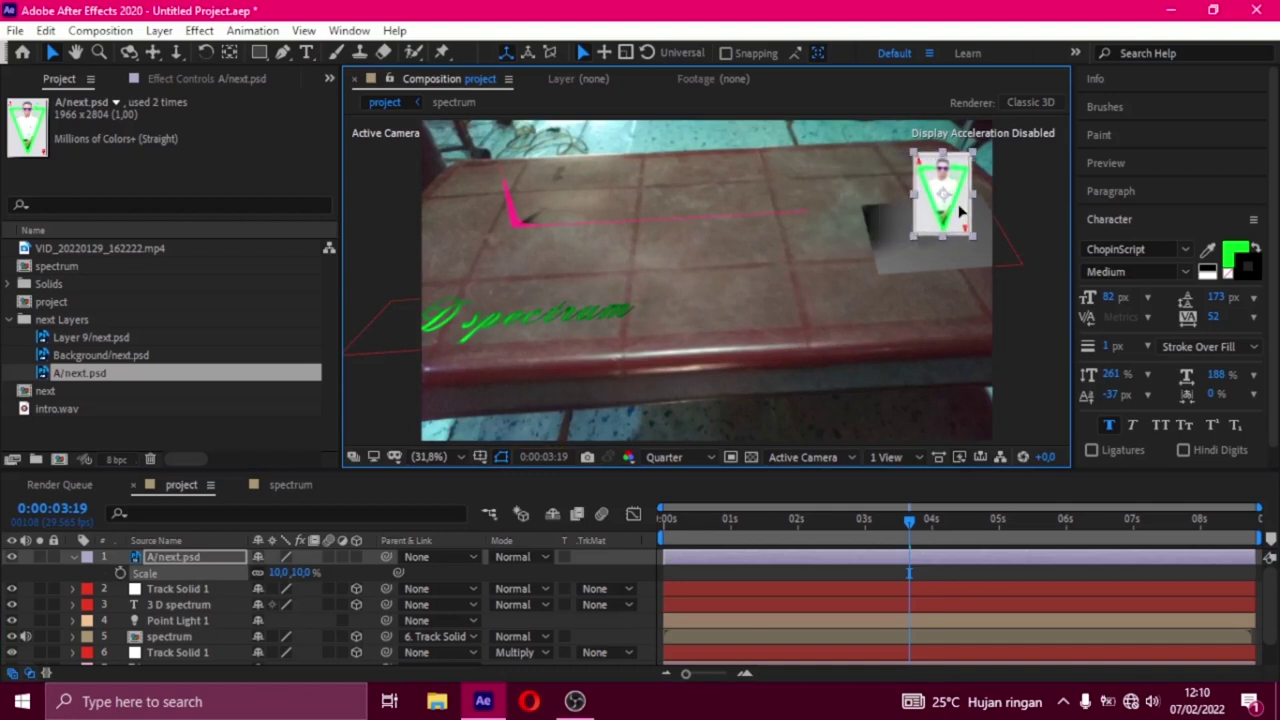
left_click(356, 558)
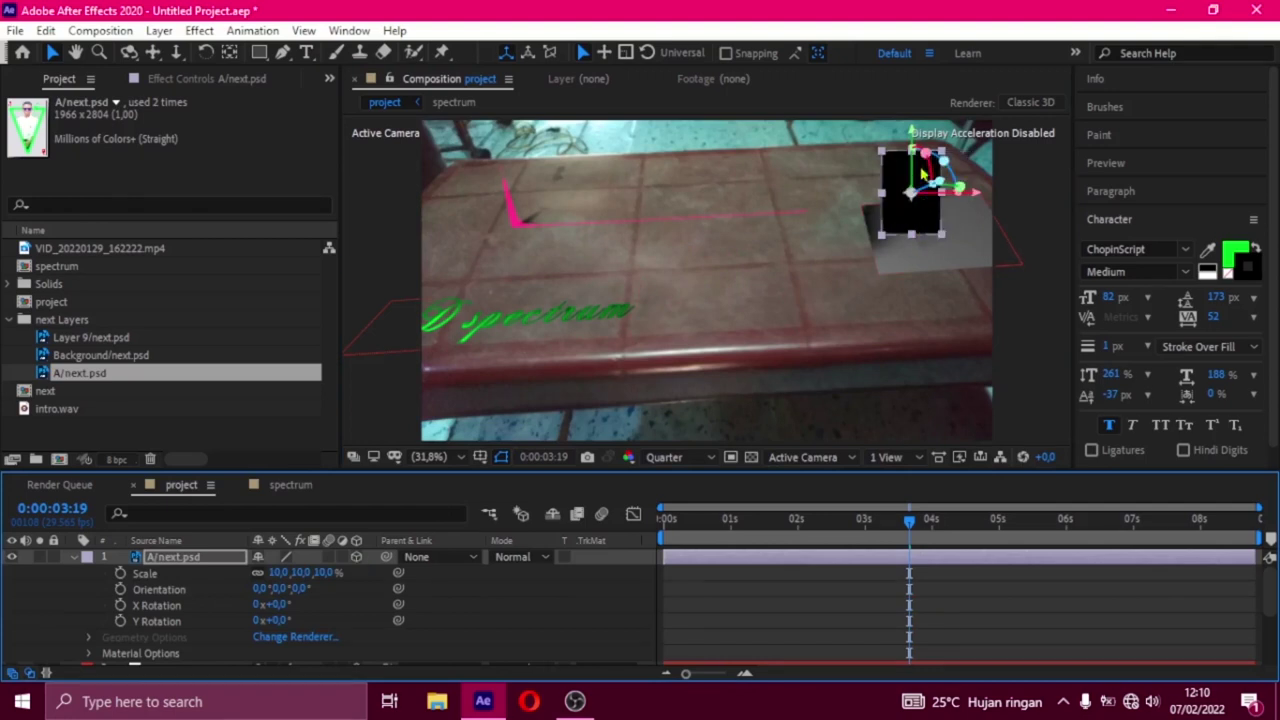
left_click_drag(915, 133, 922, 83)
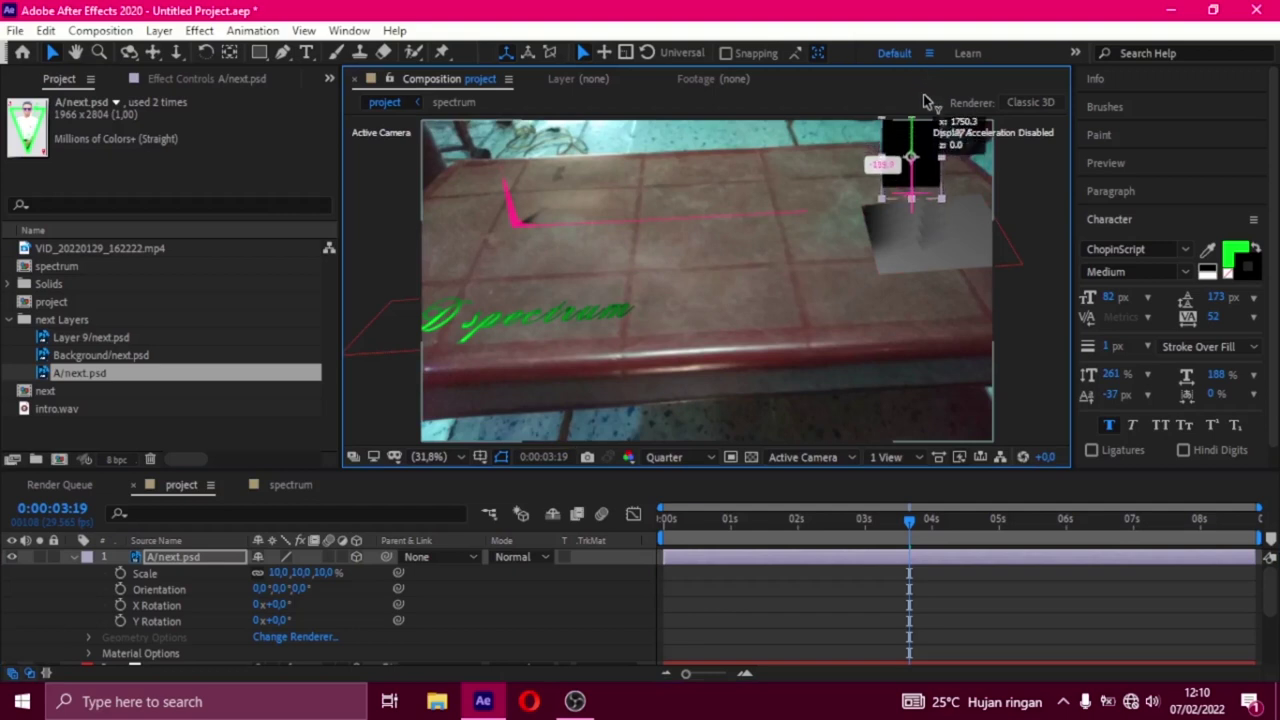
left_click_drag(922, 83, 539, 368)
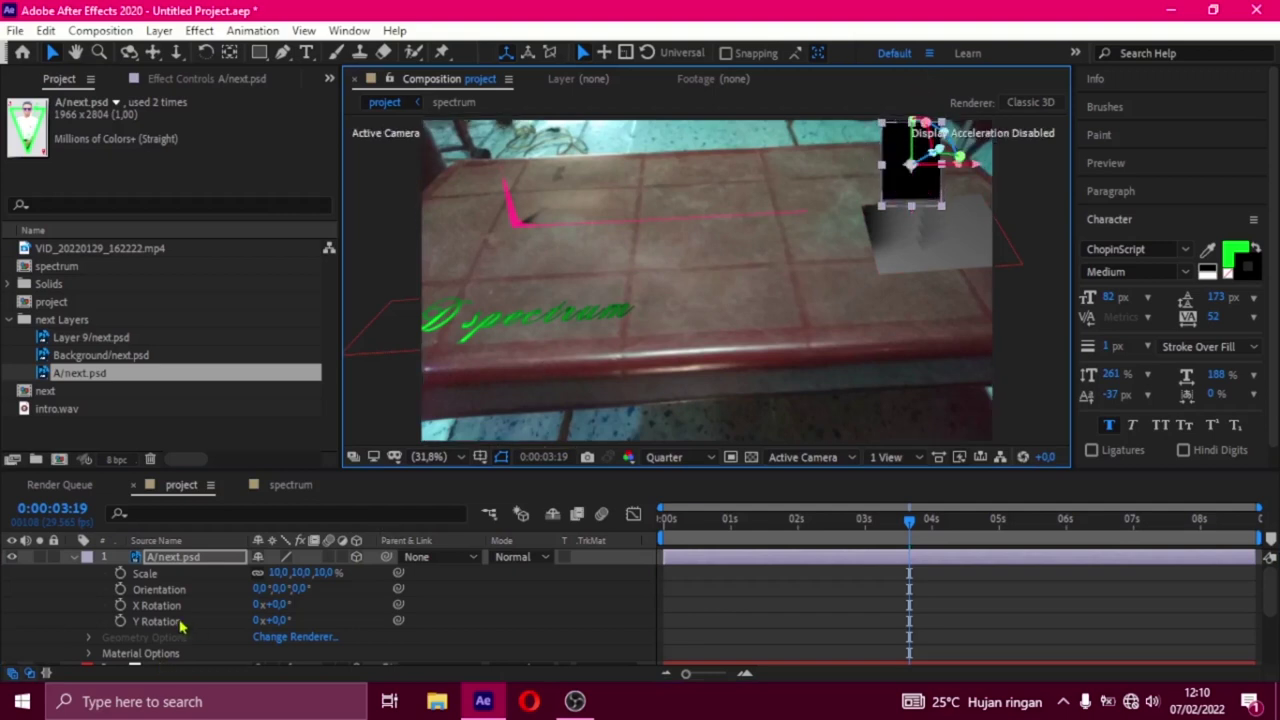
left_click_drag(897, 203, 934, 240)
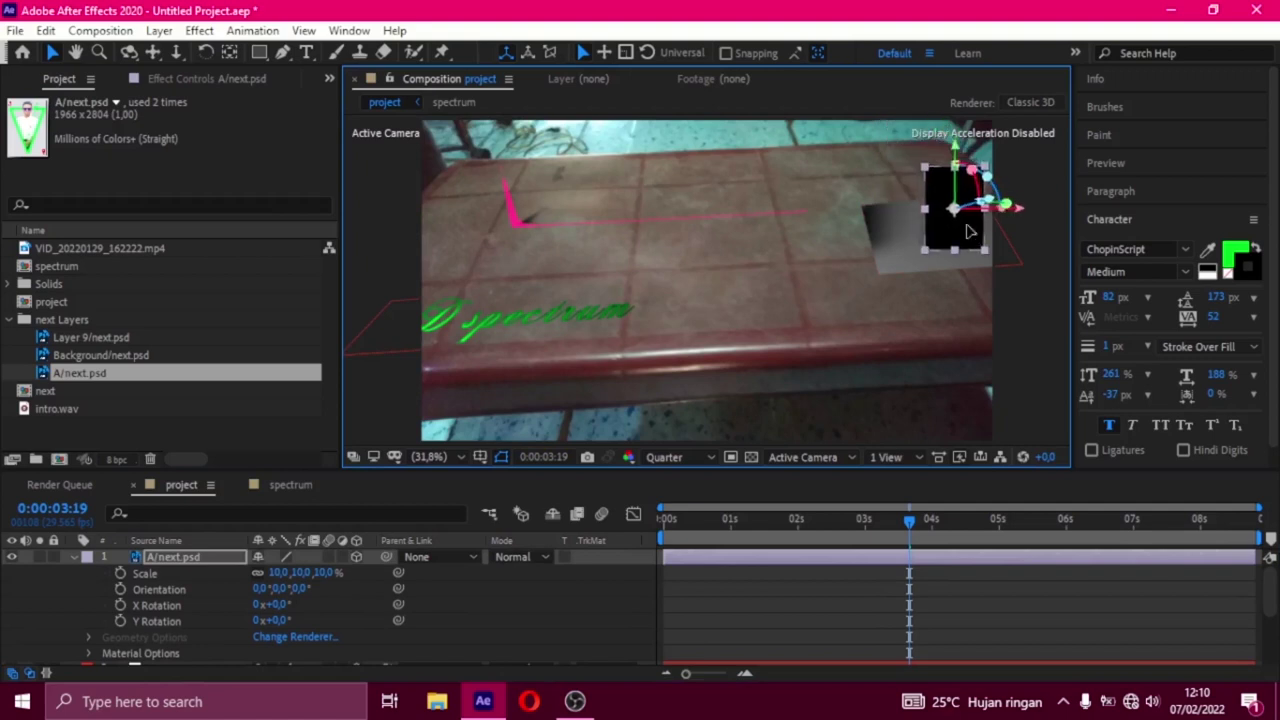
Rotate the card to Orientation 0°, 37°, 0.8° and enlarge it slightly
key("r")
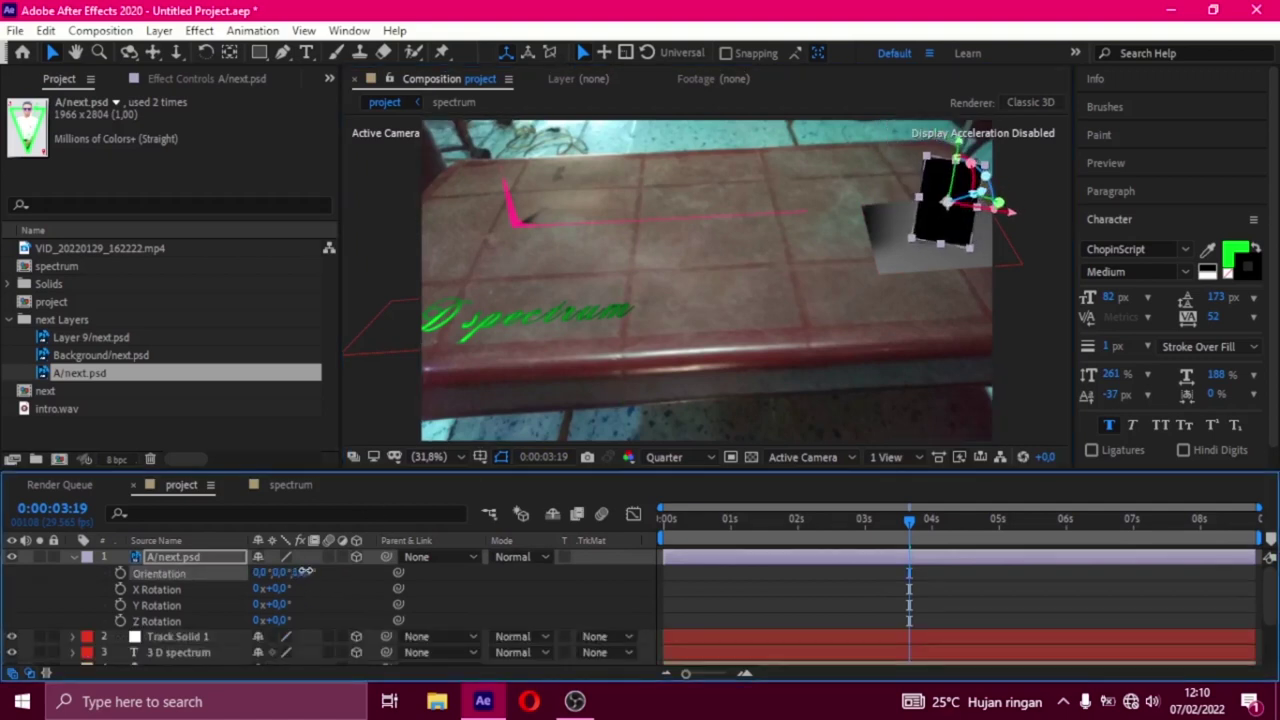
mouse_move(286, 573)
left_mouse_down()
mouse_move(324, 570)
mouse_move(307, 573)
left_mouse_up()
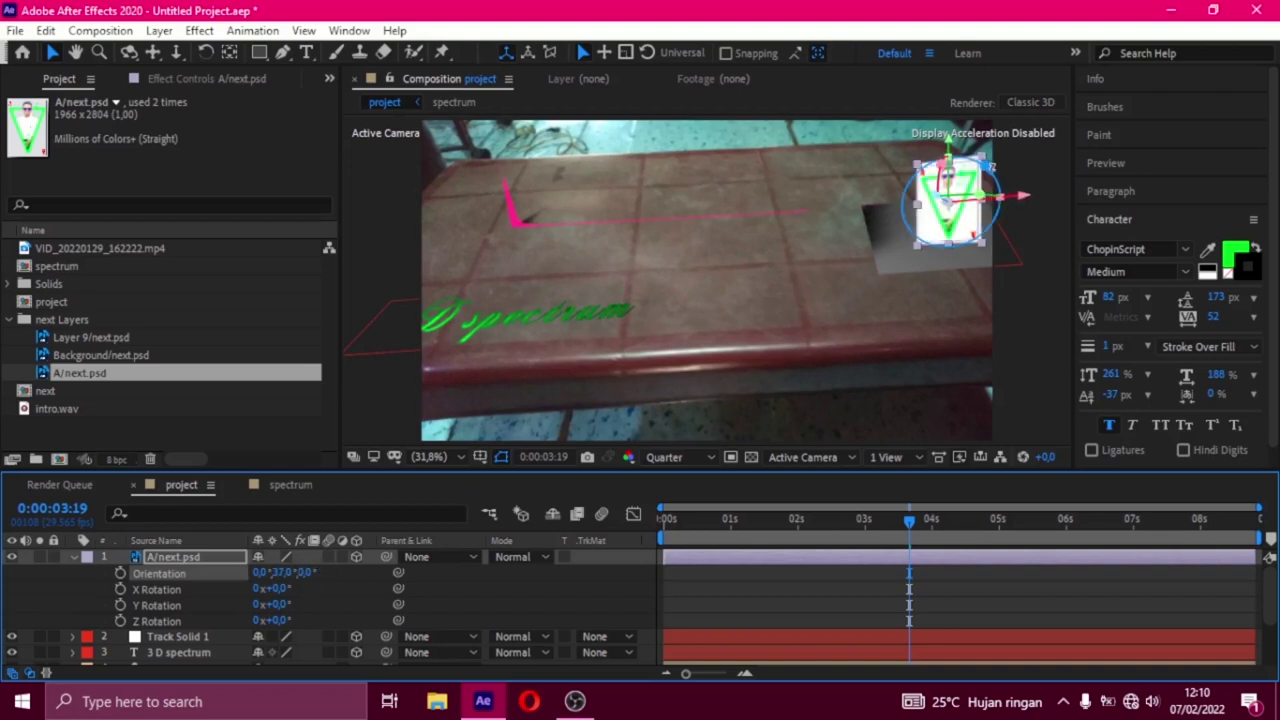
key("w")
left_click_drag(988, 168, 975, 172)
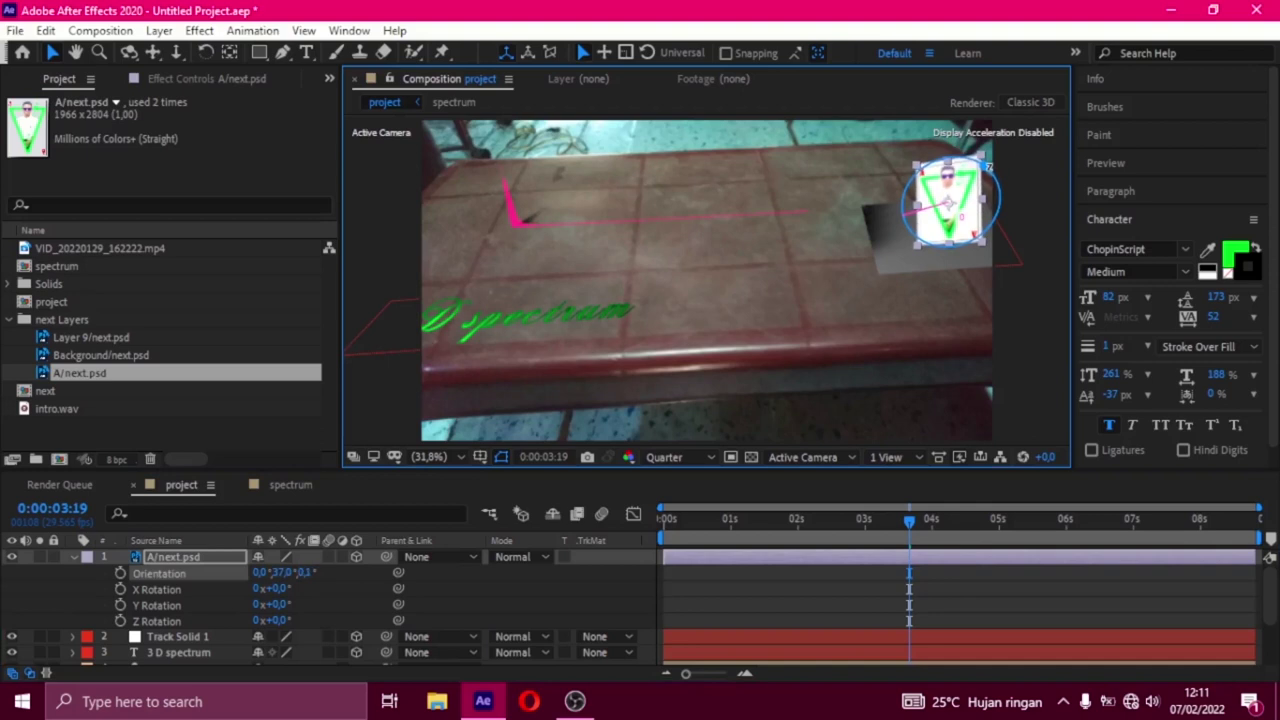
key("ctrl+z")
left_click(957, 197)
left_click(957, 197)
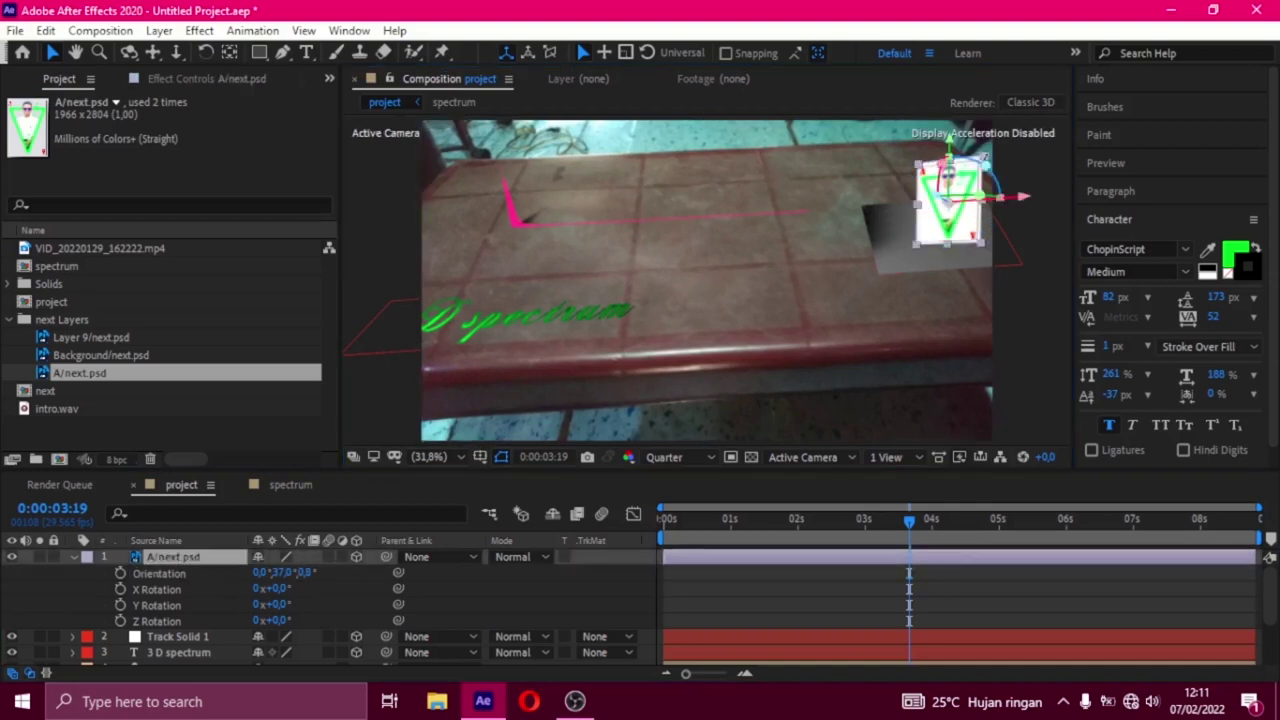
left_click_drag(920, 244, 914, 249)
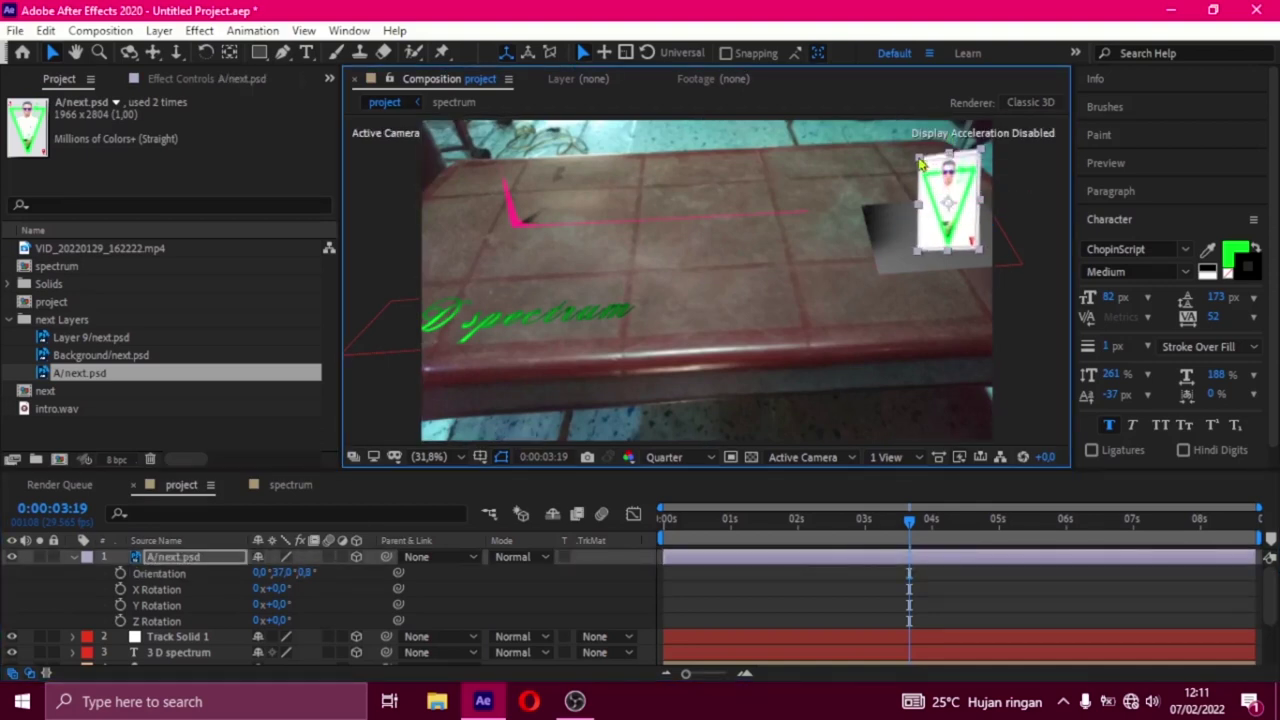
left_click(826, 375)
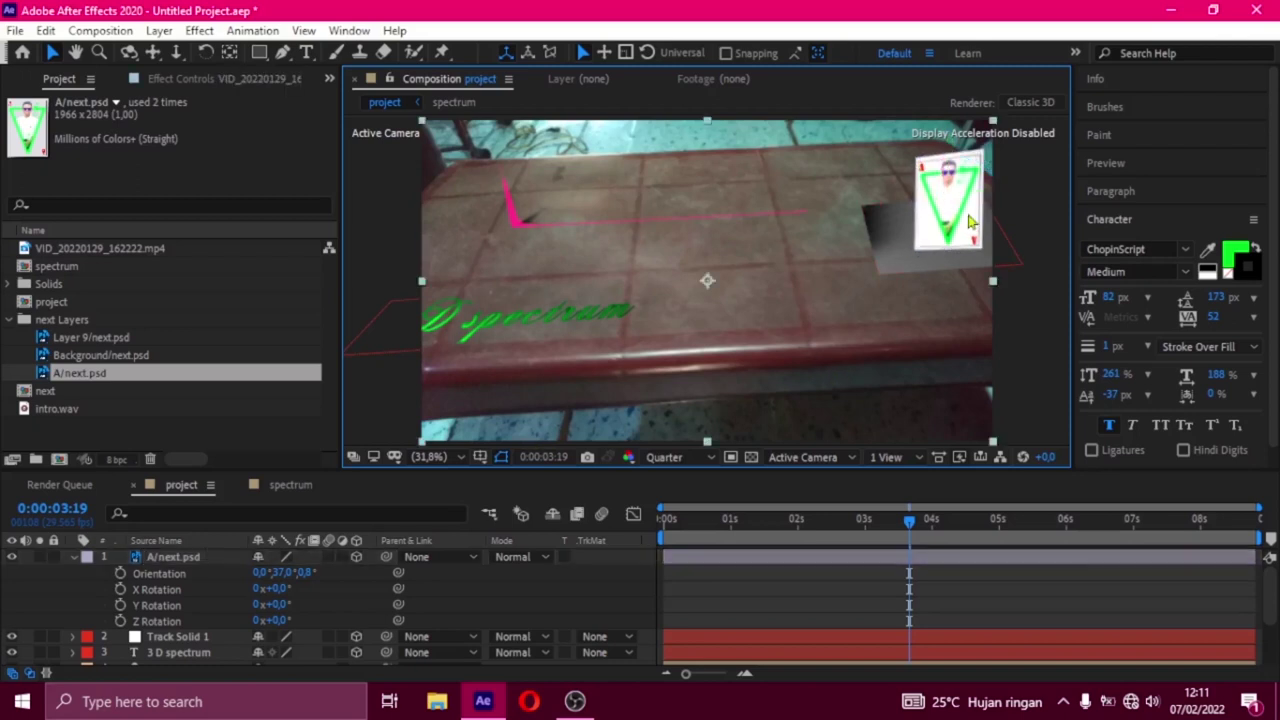
left_click(186, 558)
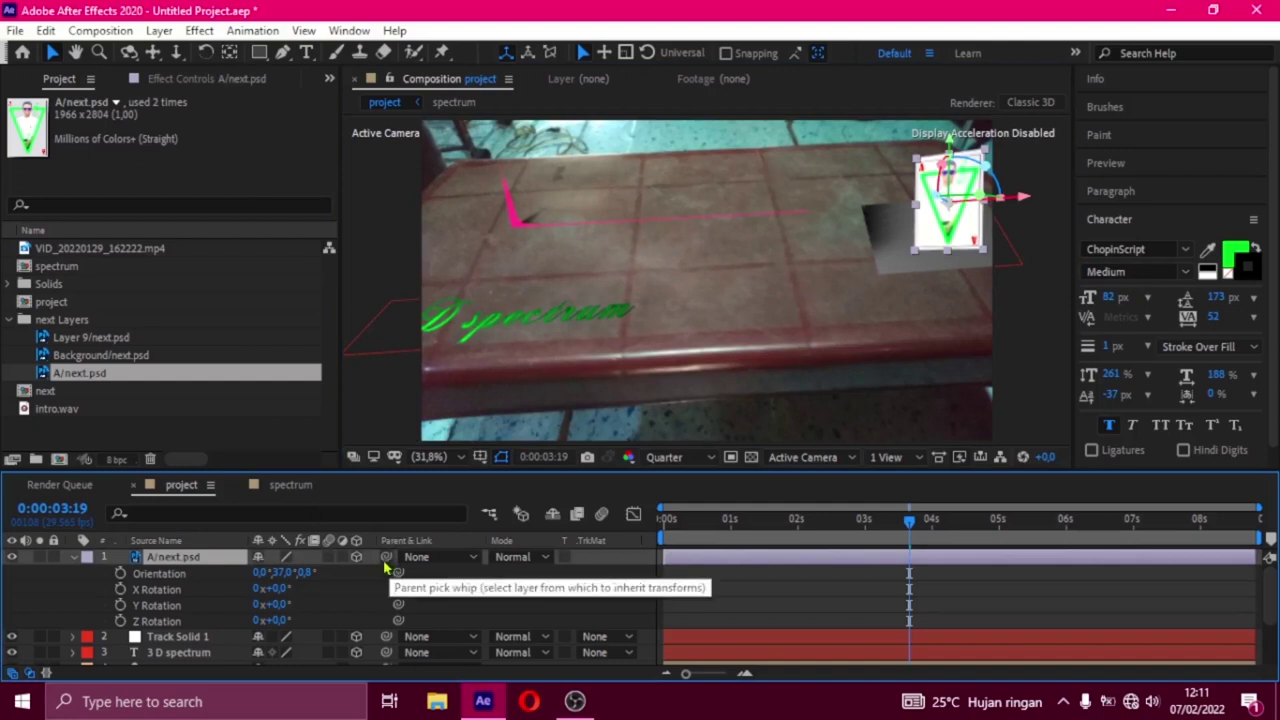
Parent the card to Track Solid 1, stand it upright at 77°, 359.7°, 1.3°, and push it back
left_click_drag(386, 557, 150, 637)
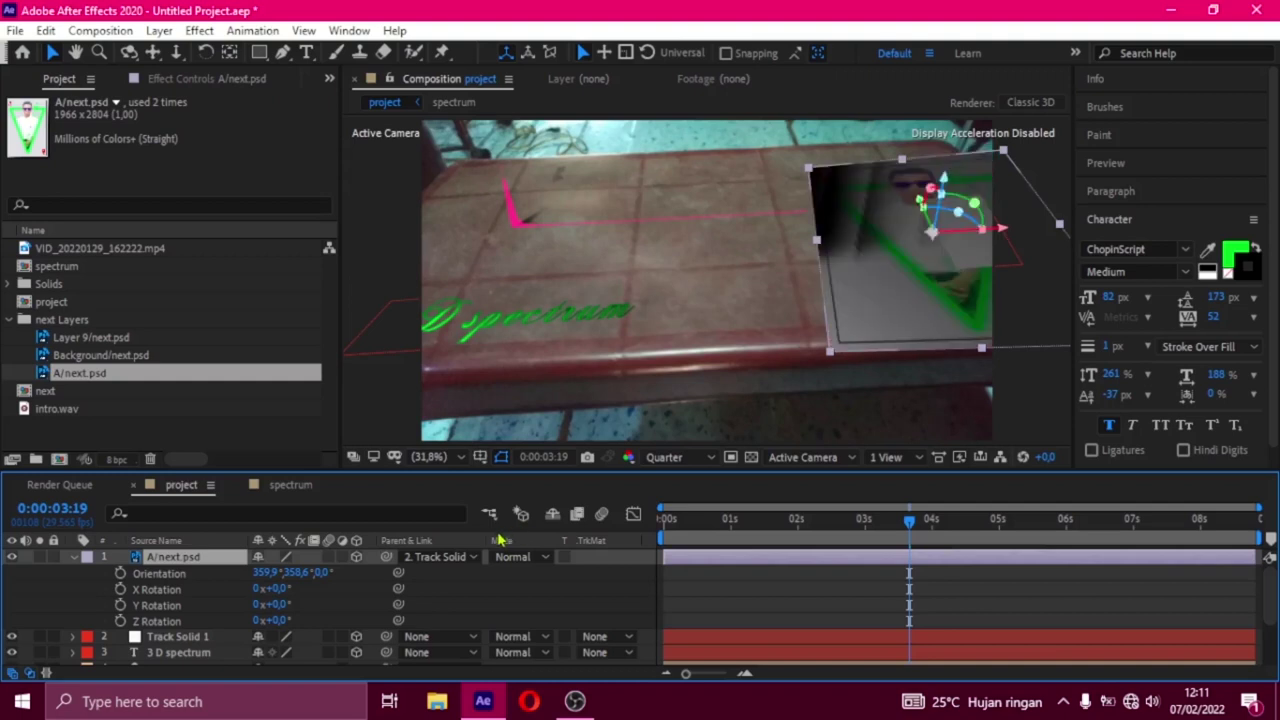
left_click(934, 190)
left_click_drag(936, 200, 934, 229)
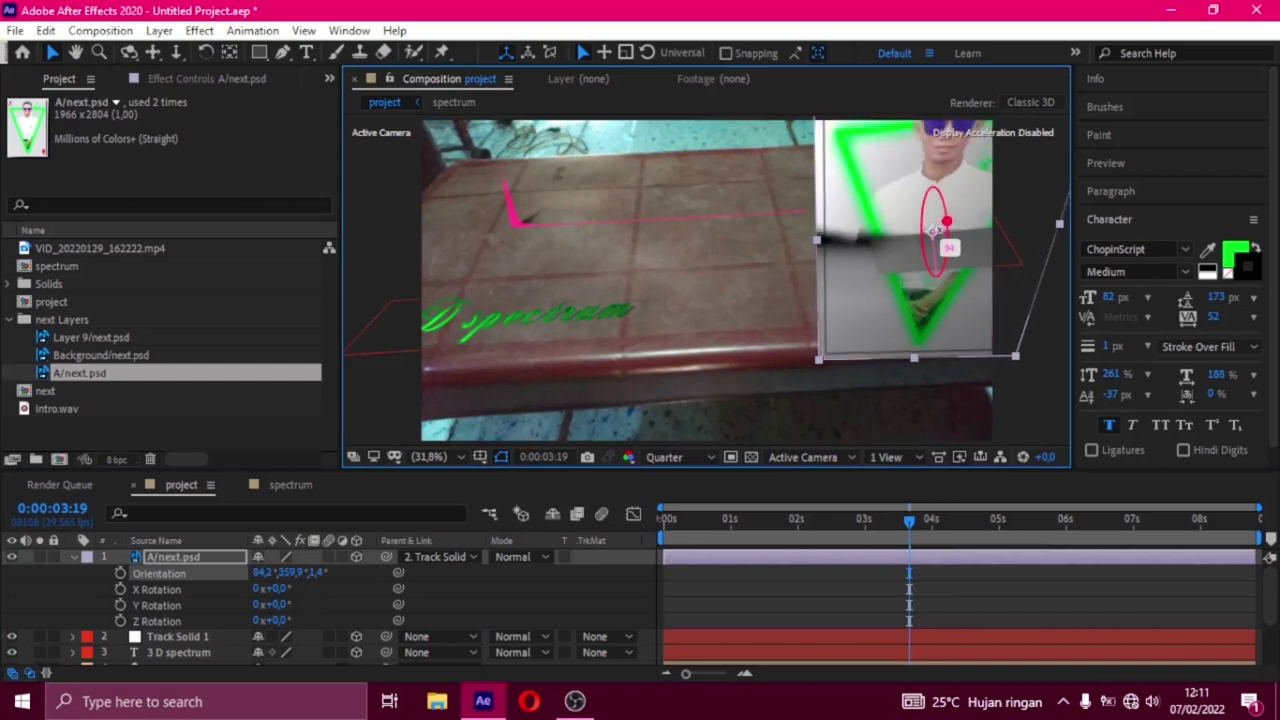
left_click_drag(934, 229, 943, 118)
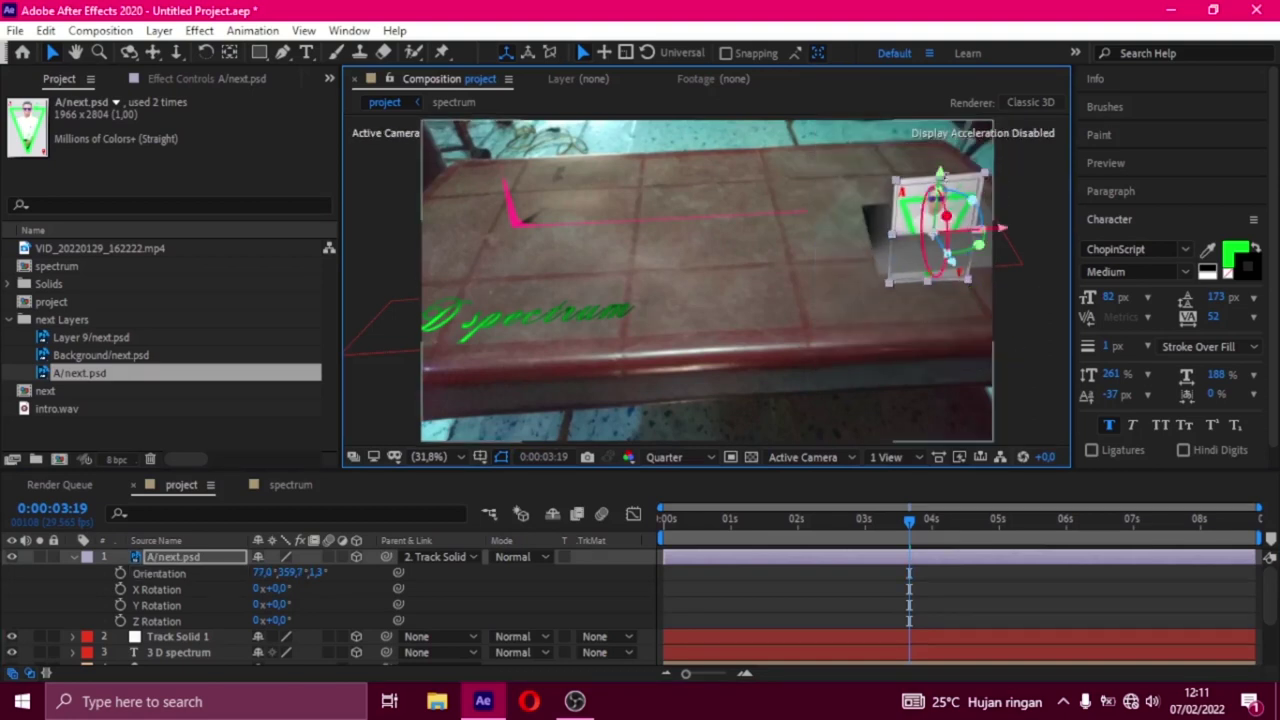
left_click_drag(943, 118, 967, 236)
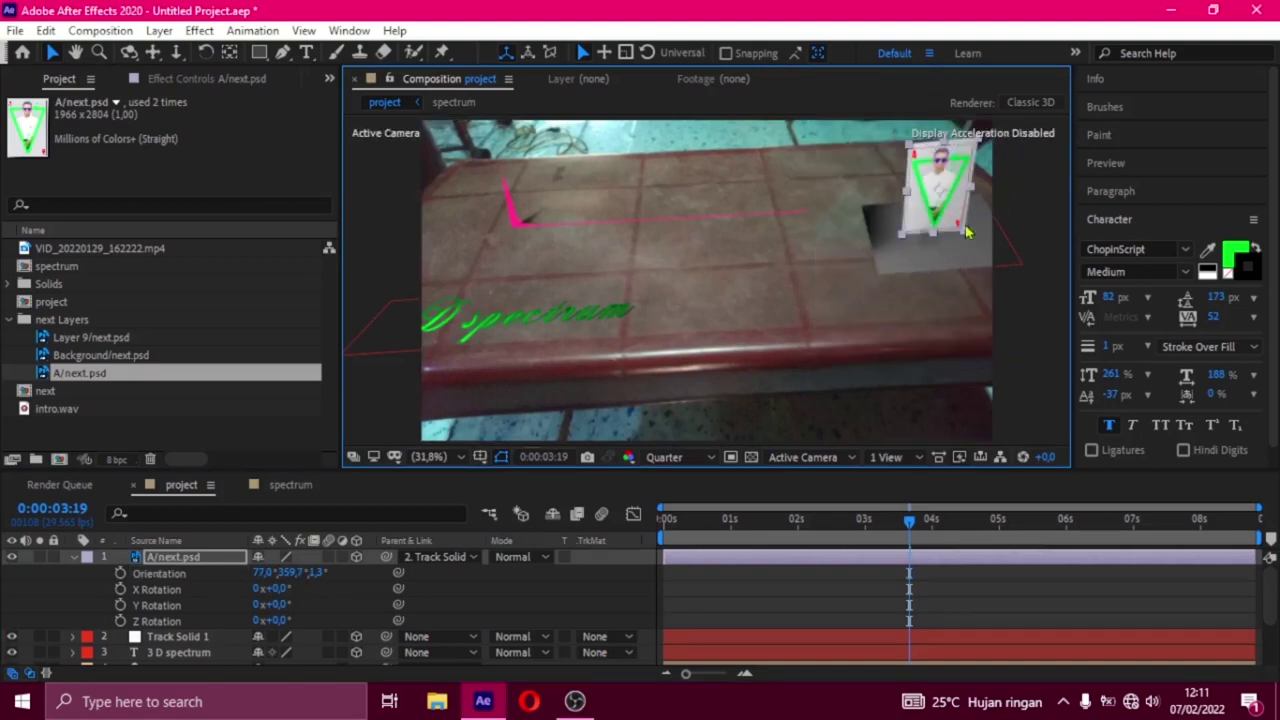
left_click_drag(950, 138, 948, 136)
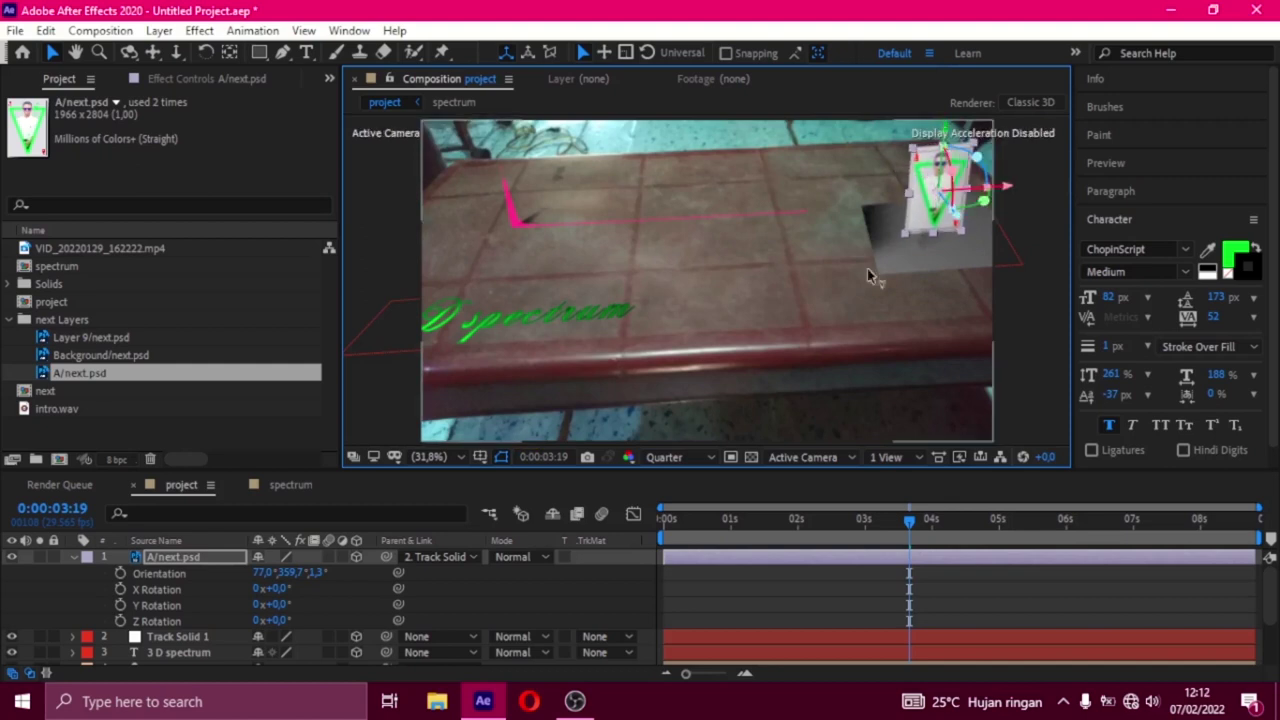
Set Track Solid 1's blending mode to Multiply
left_click(178, 637)
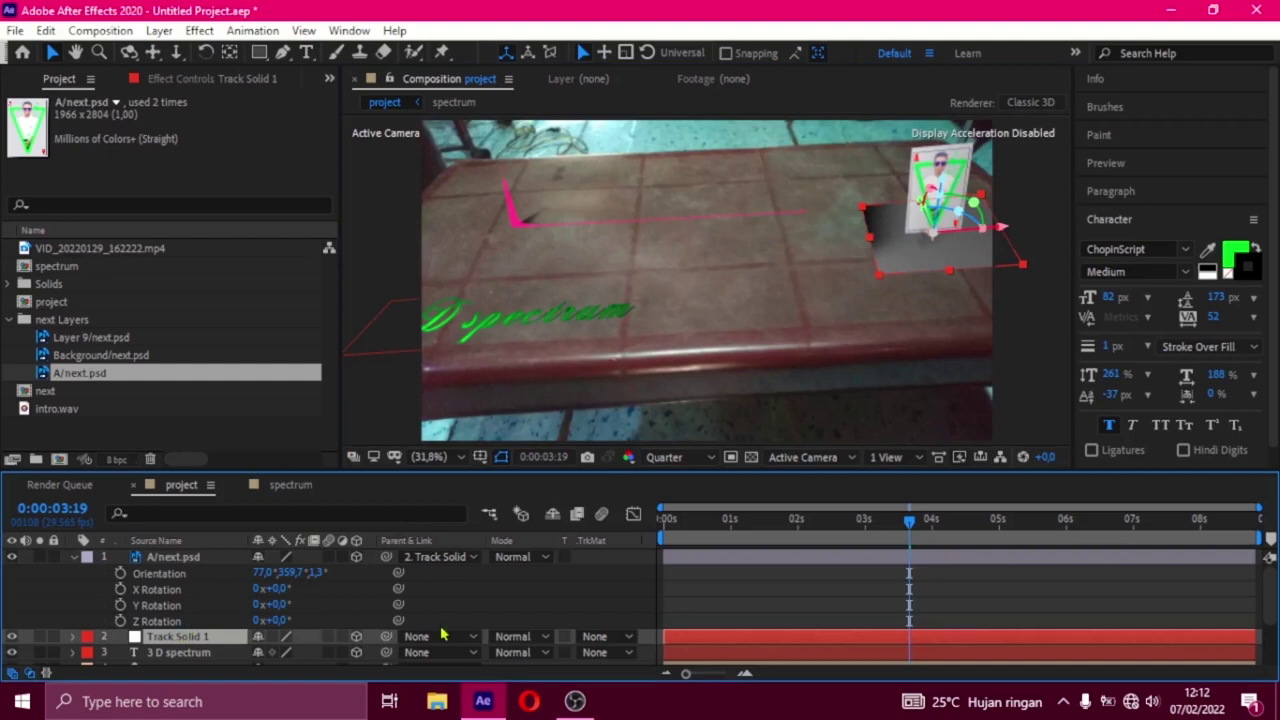
left_click(508, 639)
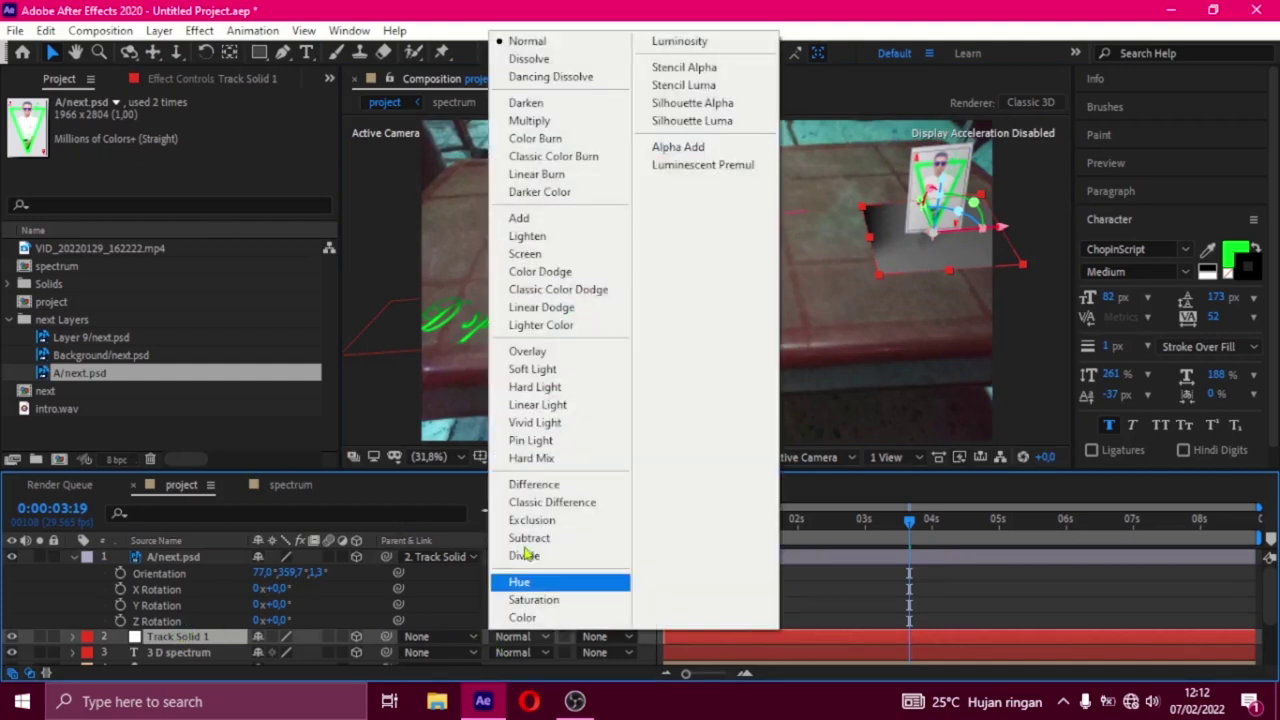
left_click(568, 121)
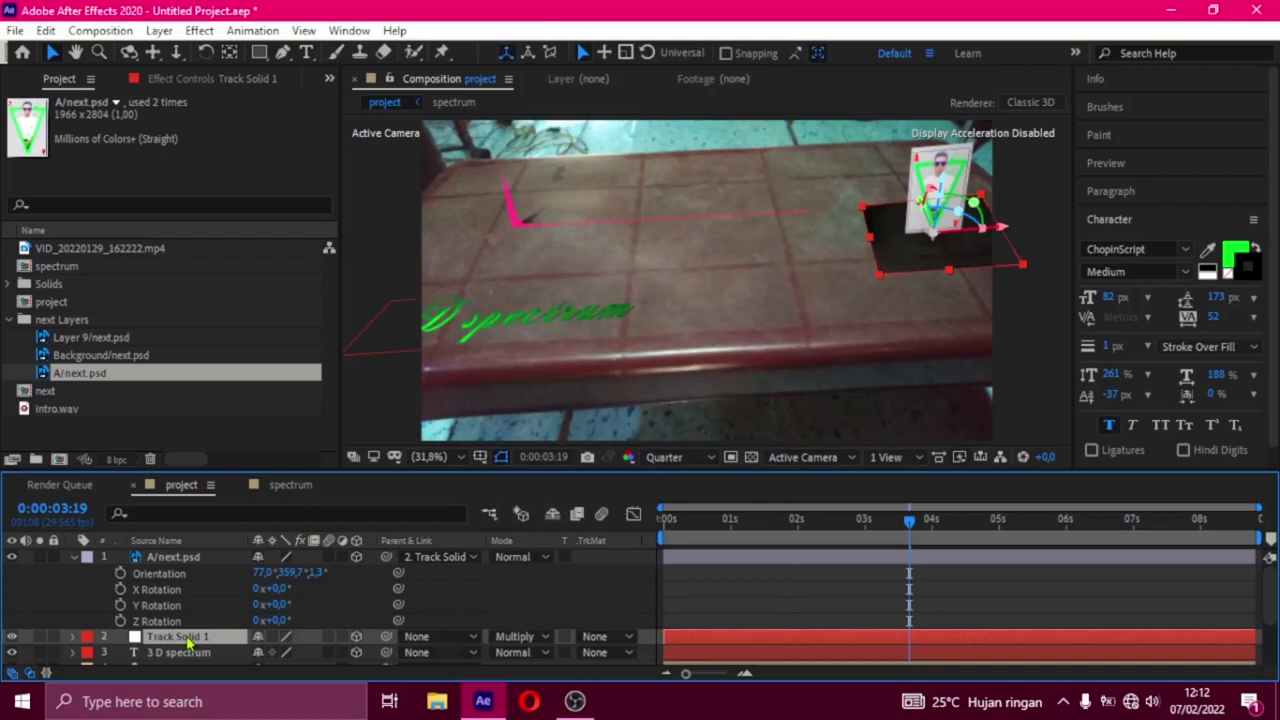
Set Track Solid 1's Metal and Specular Shininess material options to 0%
key("a")
key("a")
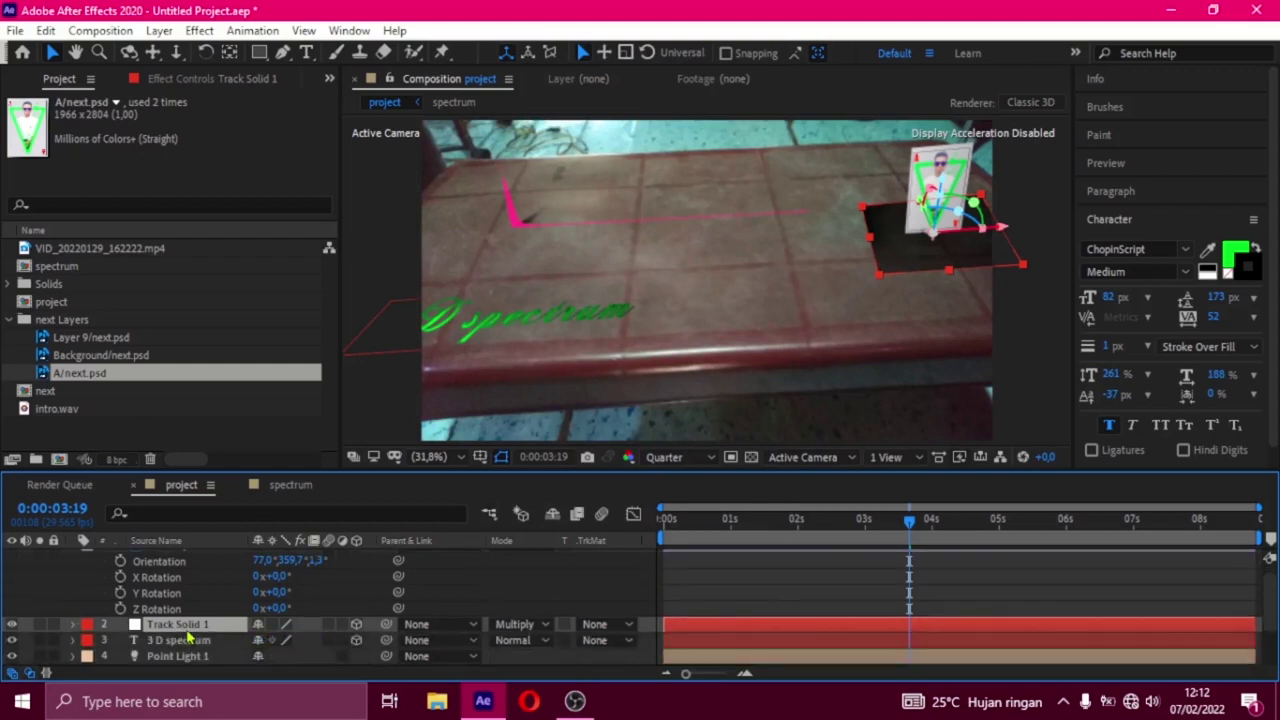
scroll(187, 637, "down", 4)
scroll(200, 640, "down", 2)
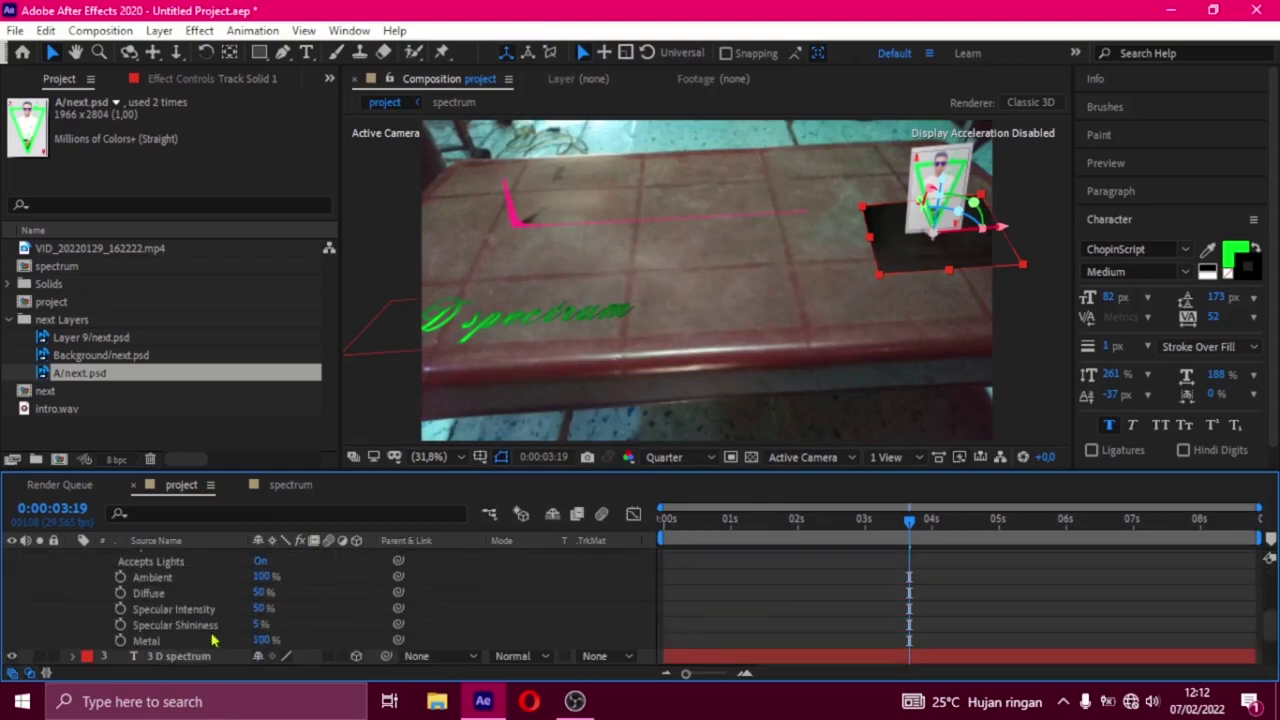
left_click(266, 640)
type("0")
key("Return")
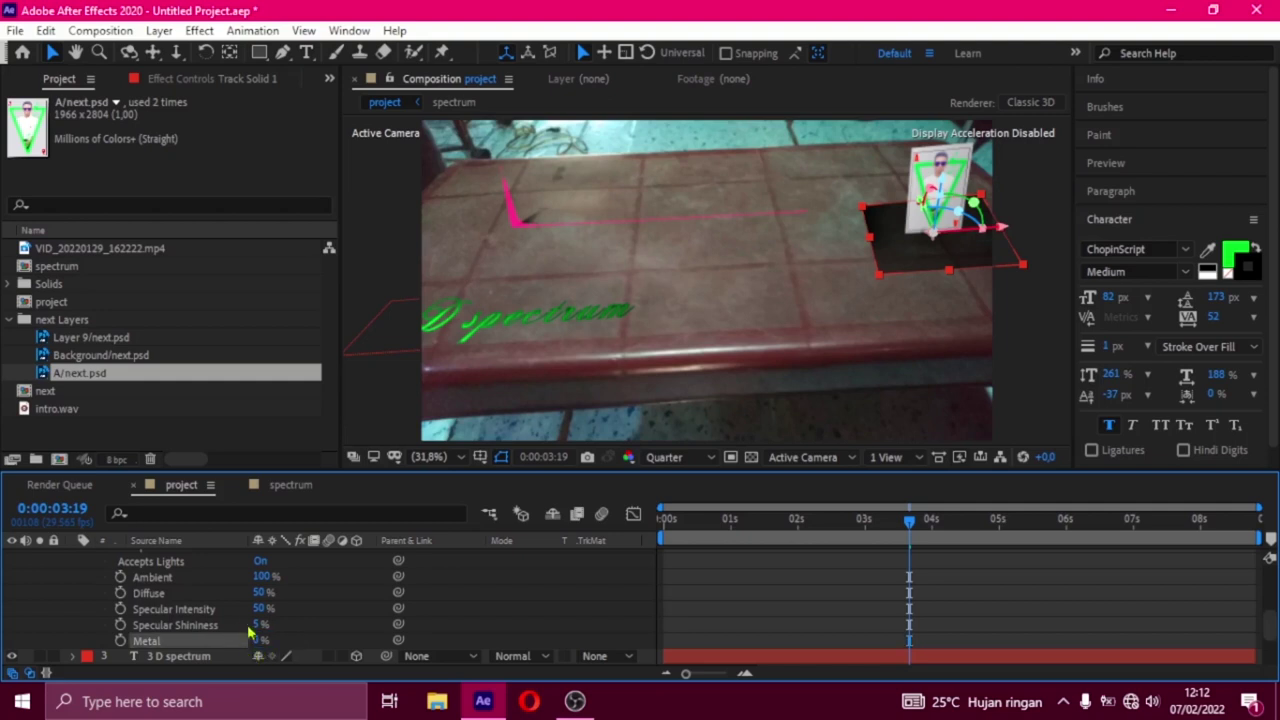
left_click(257, 625)
type("0")
key("Return")
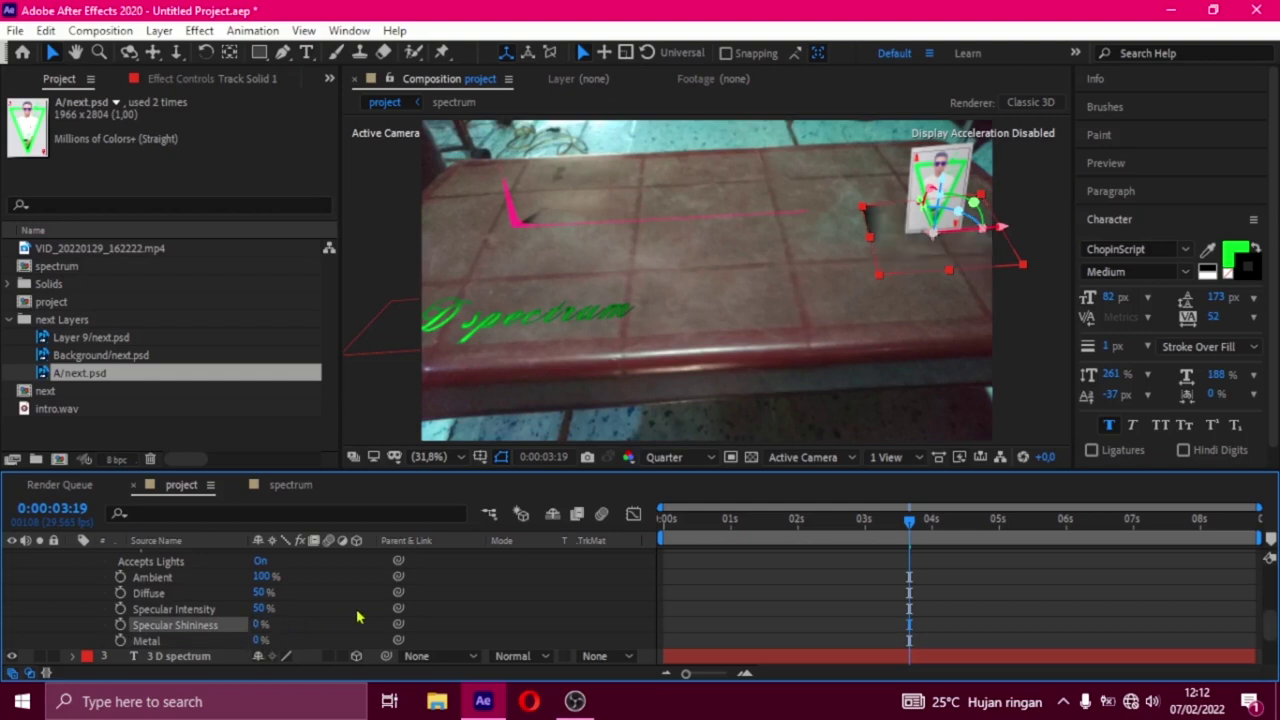
Turn Casts Shadows On for Track Solid 1 and lower it slightly in the scene
left_click(357, 617)
scroll(357, 617, "up", 3)
scroll(300, 612, "down", 1)
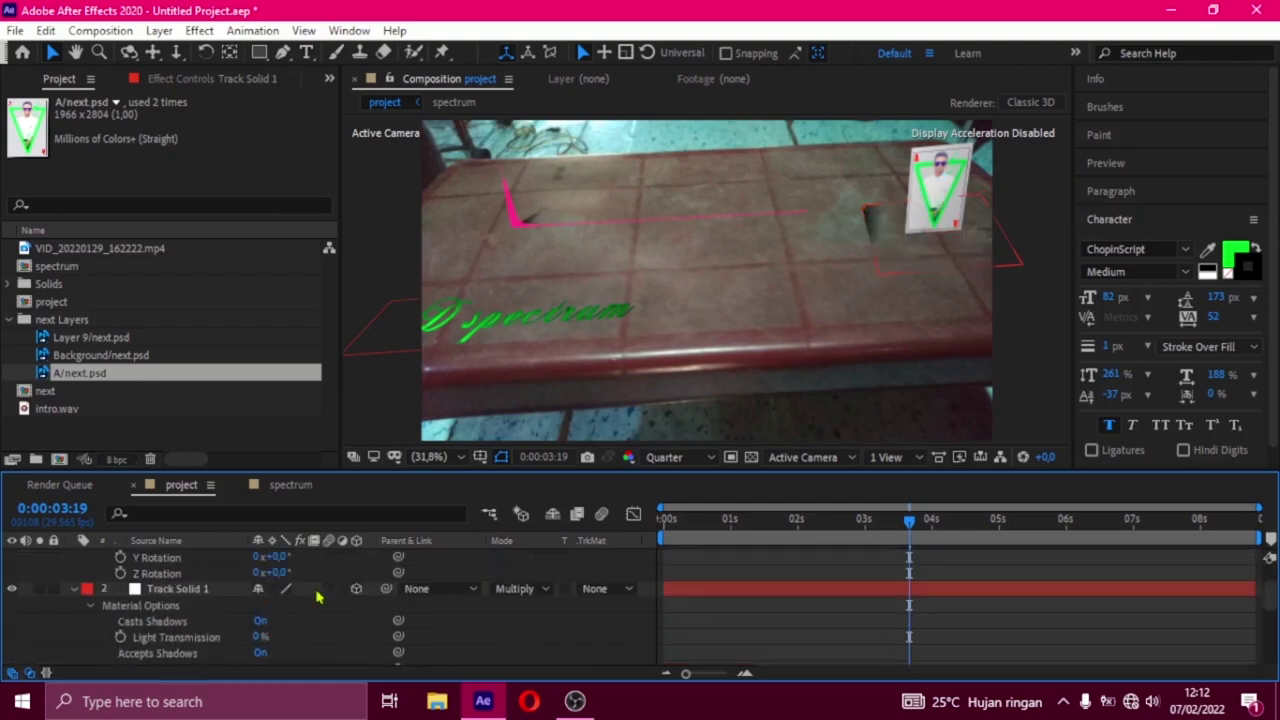
left_click(258, 622)
left_click(260, 621)
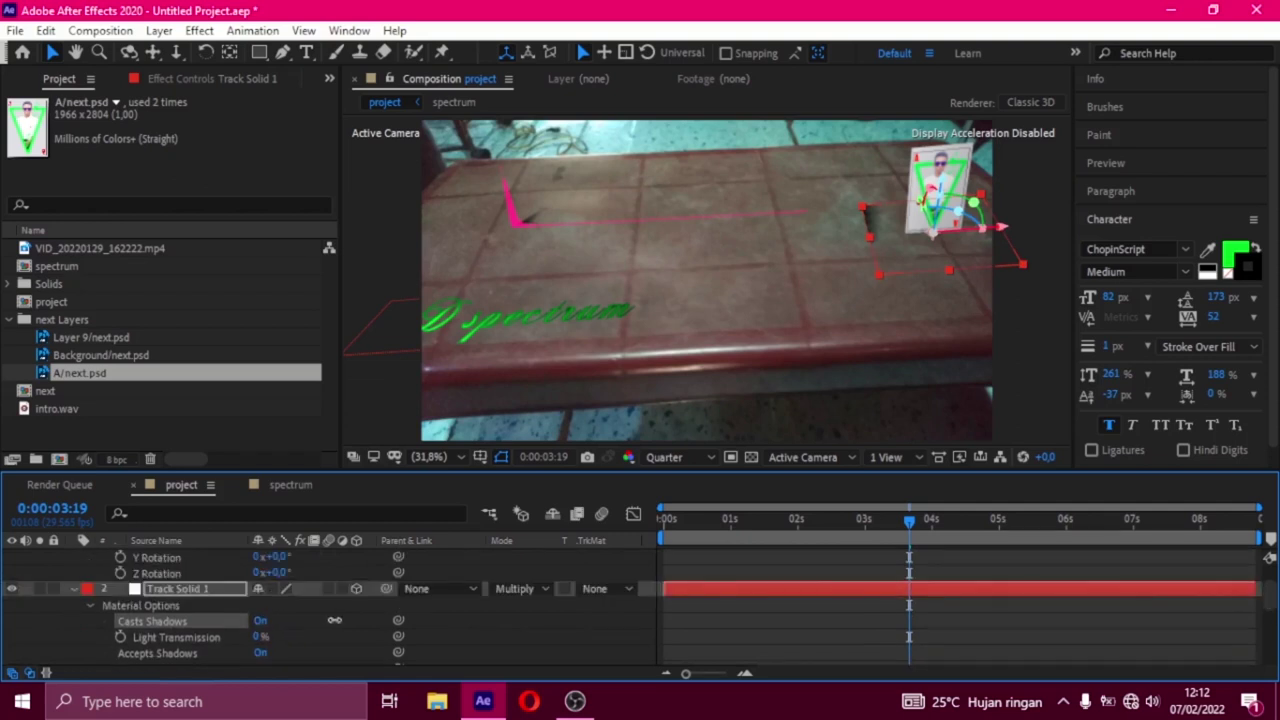
mouse_move(952, 195)
left_mouse_down()
mouse_move(947, 212)
mouse_move(935, 186)
left_mouse_up()
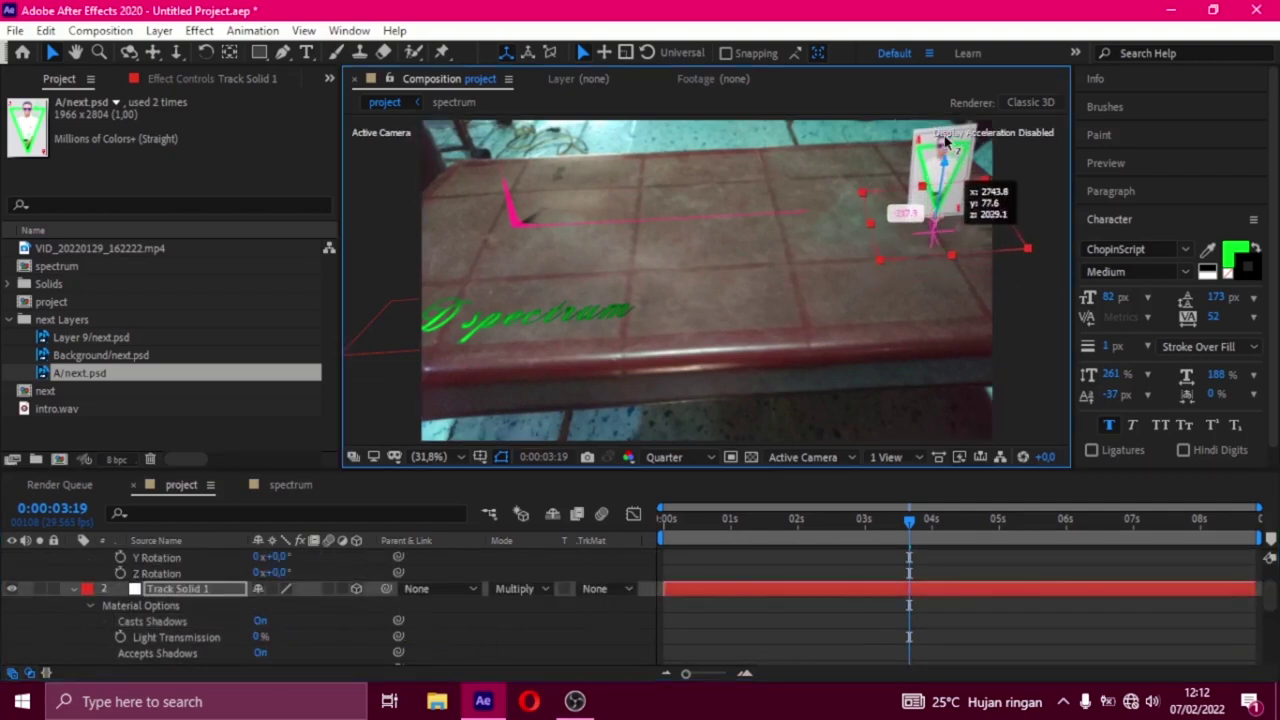
left_click(683, 572)
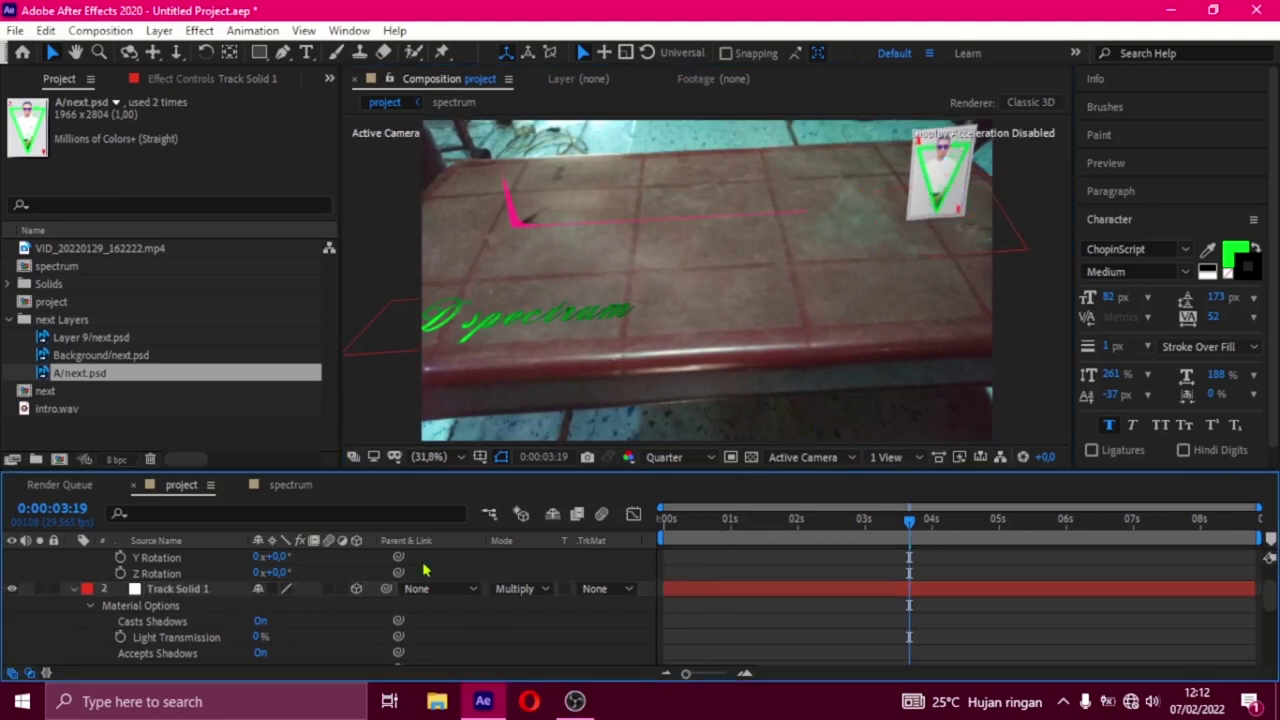
scroll(107, 567, "up", 2)
left_click(72, 557)
Collapse Track Solid 1 and jump to frame 0:00:00:00 showing the green '3 D spectrum' text
left_click(72, 573)
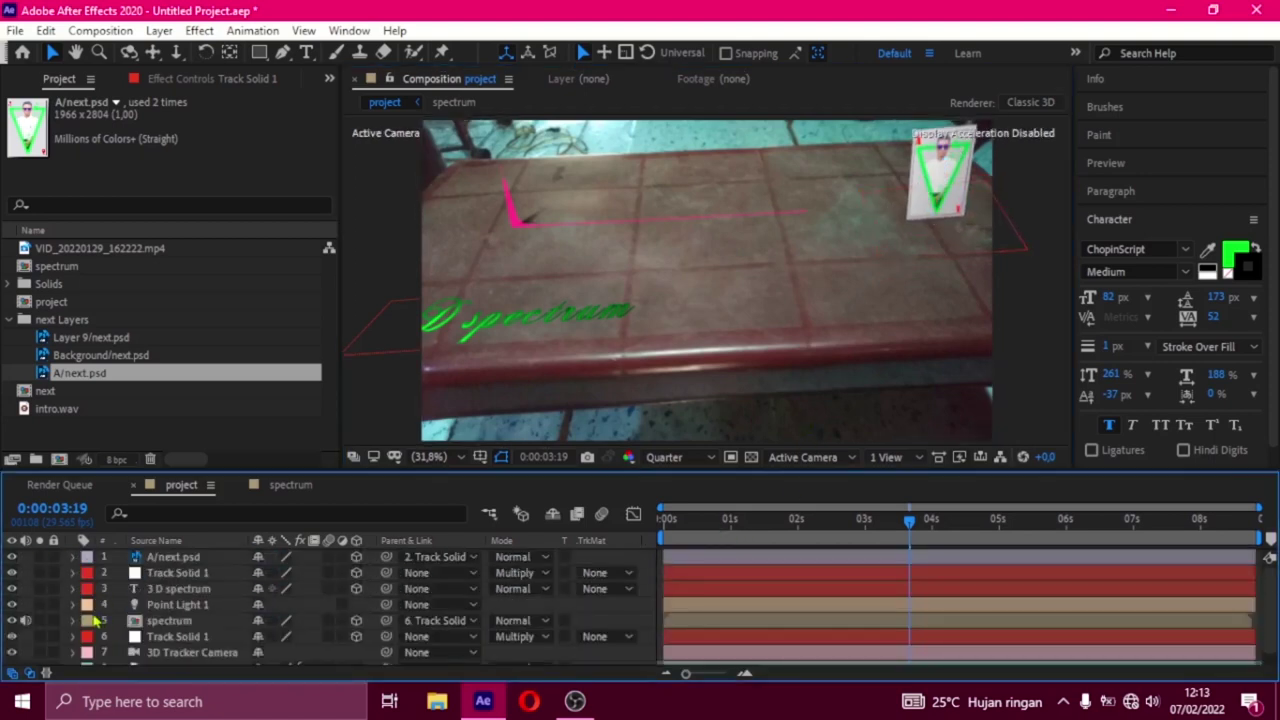
left_click(664, 526)
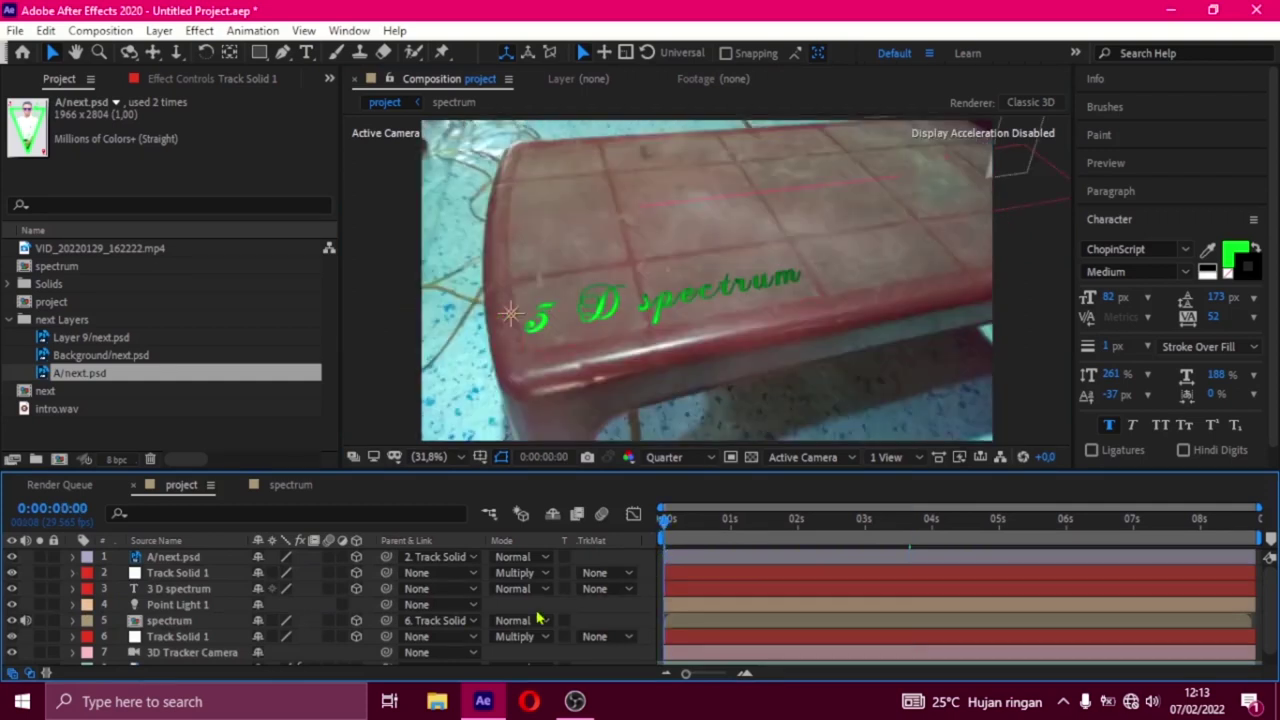
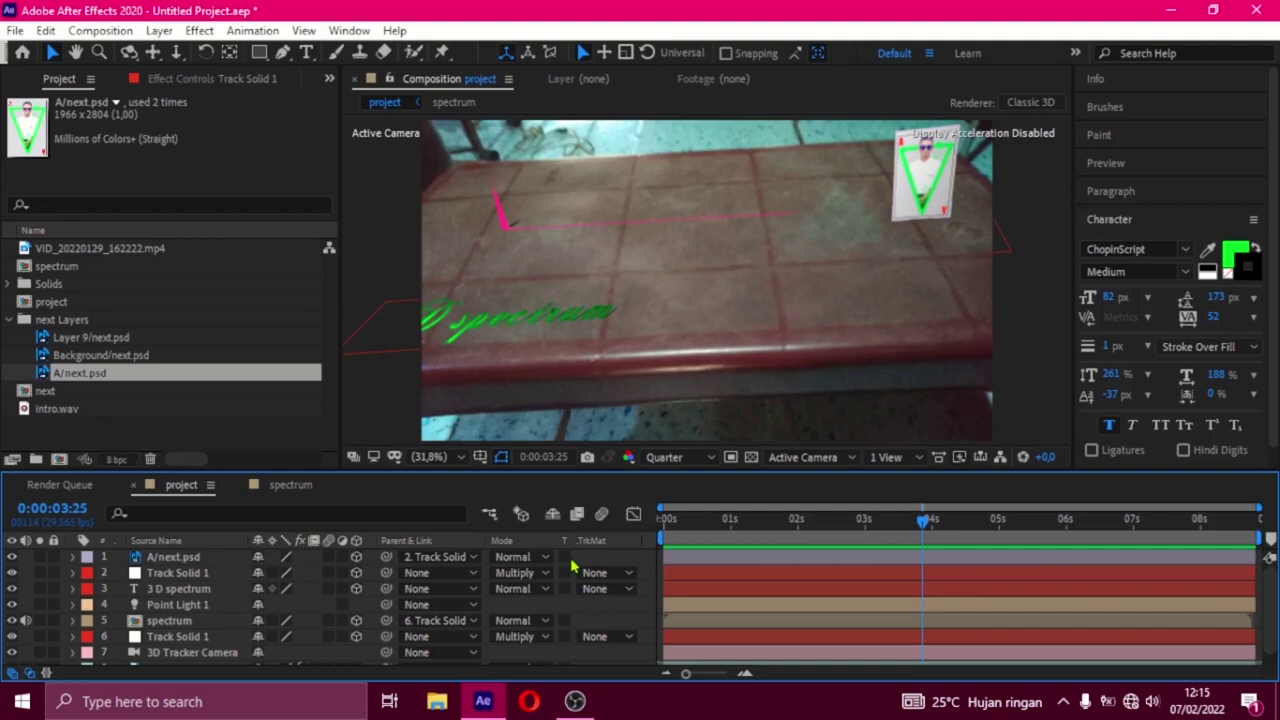
Preview the composition playback from the start to check the tracked result
key("space")
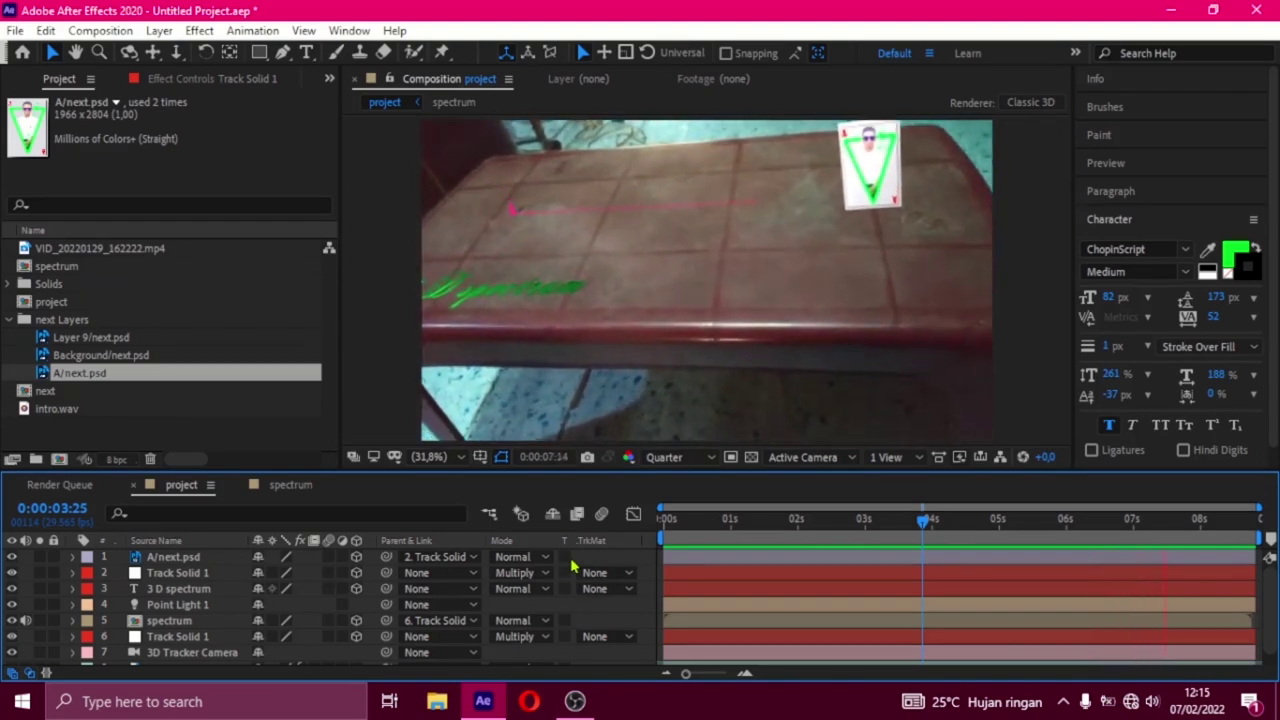
key("space")
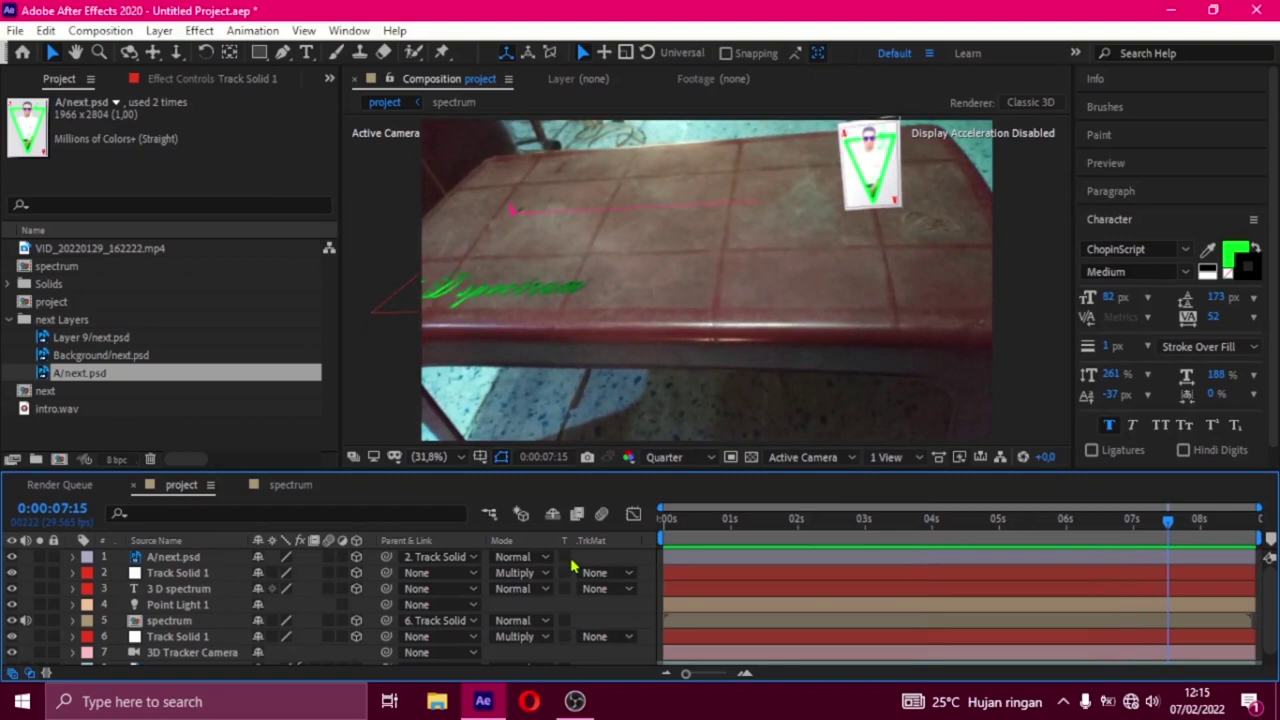
left_click(668, 520)
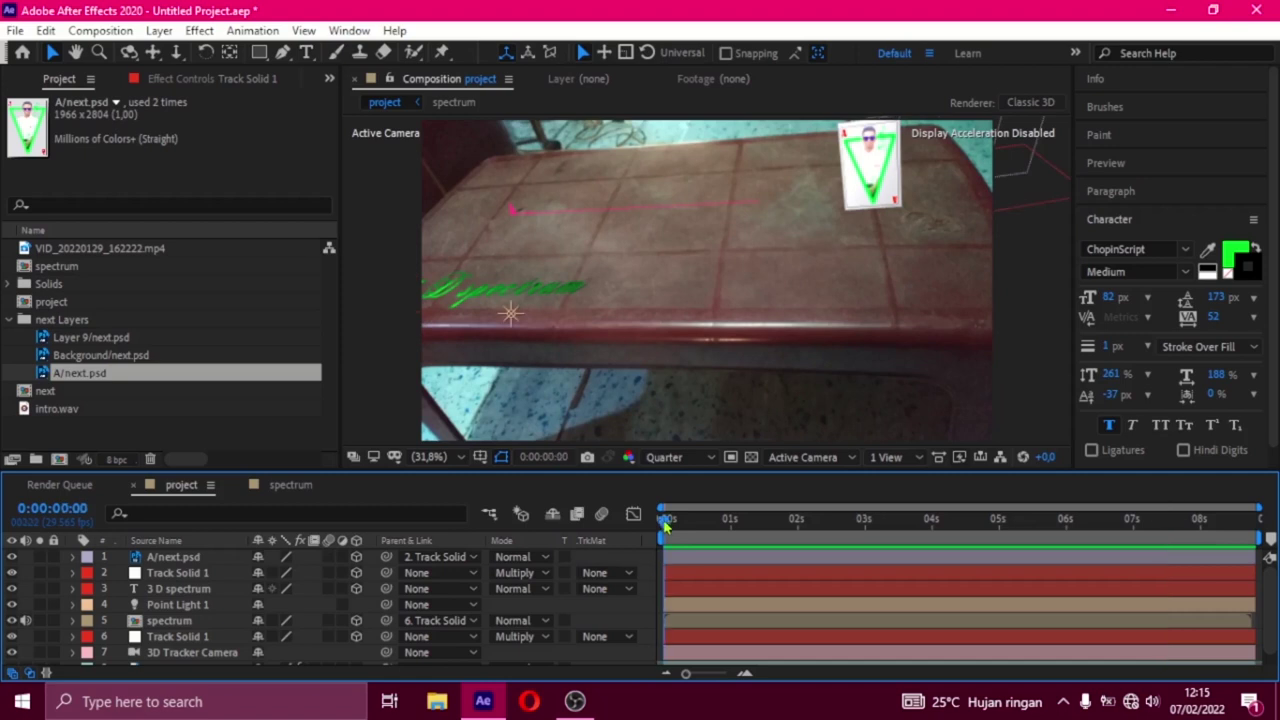
key("space")
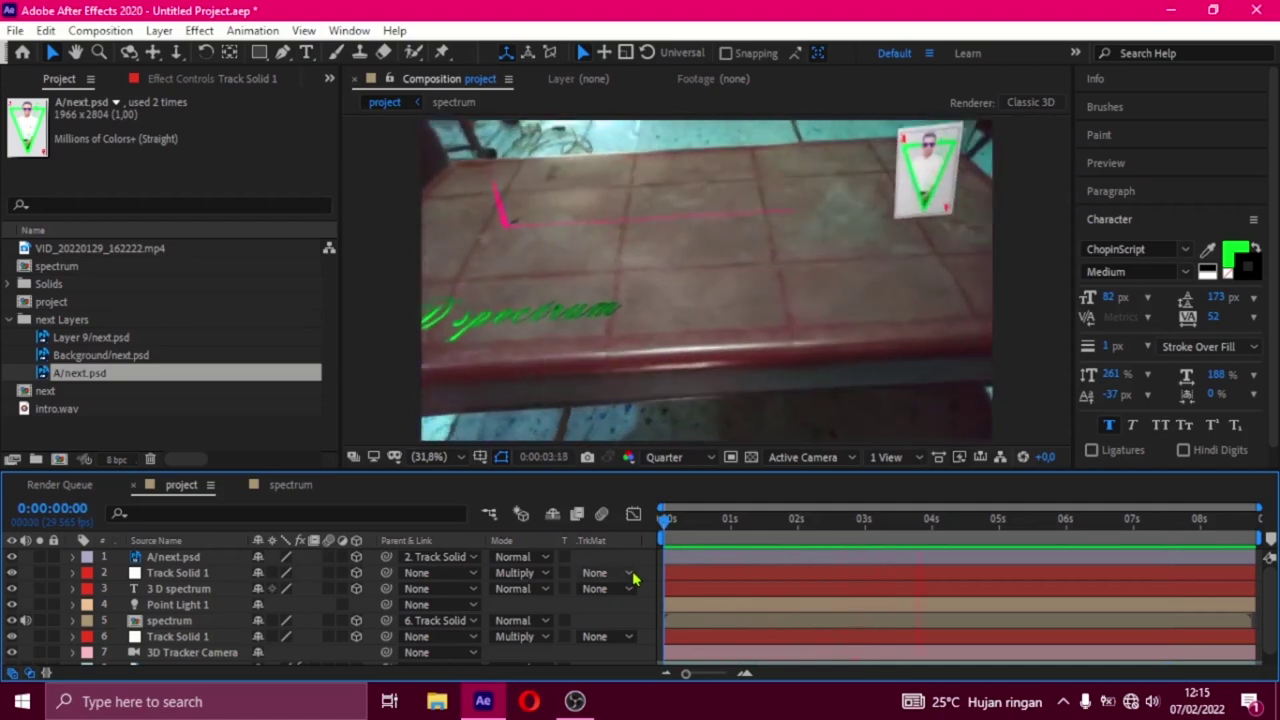
key("space")
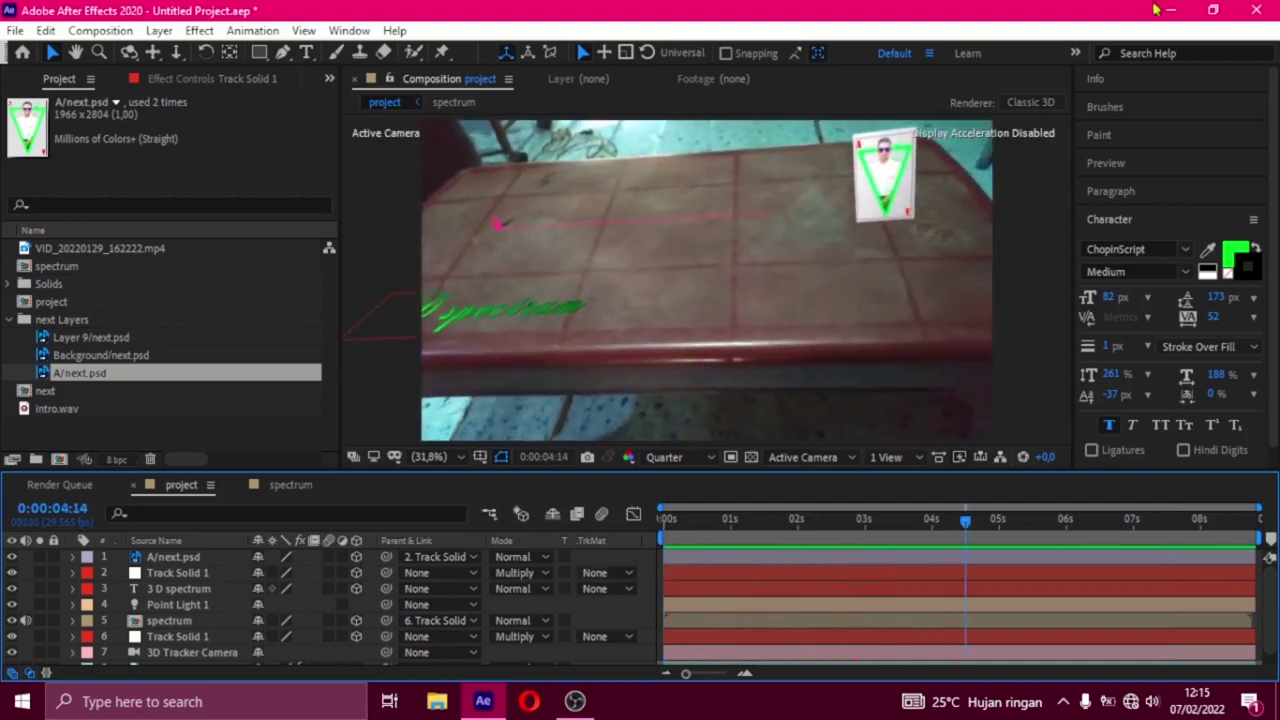
Minimize After Effects, refresh the desktop repeatedly, and bring OBS Studio to the front
left_click(1176, 9)
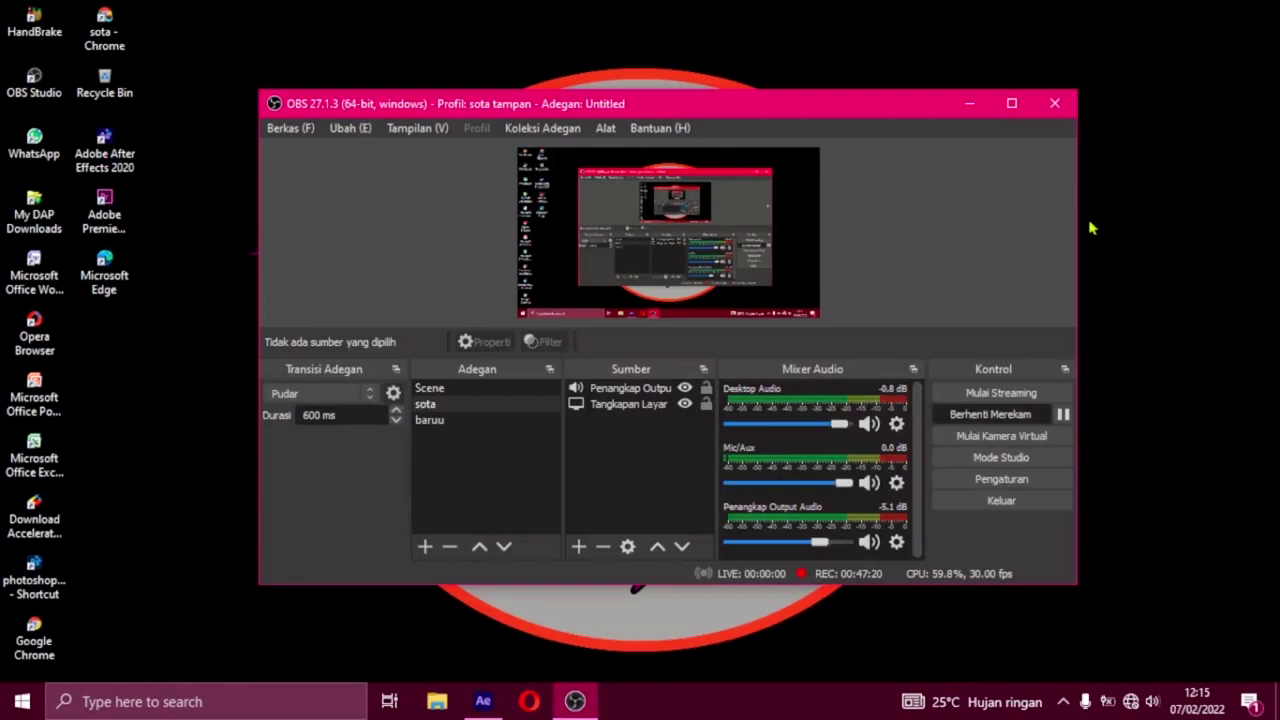
left_click(1125, 265)
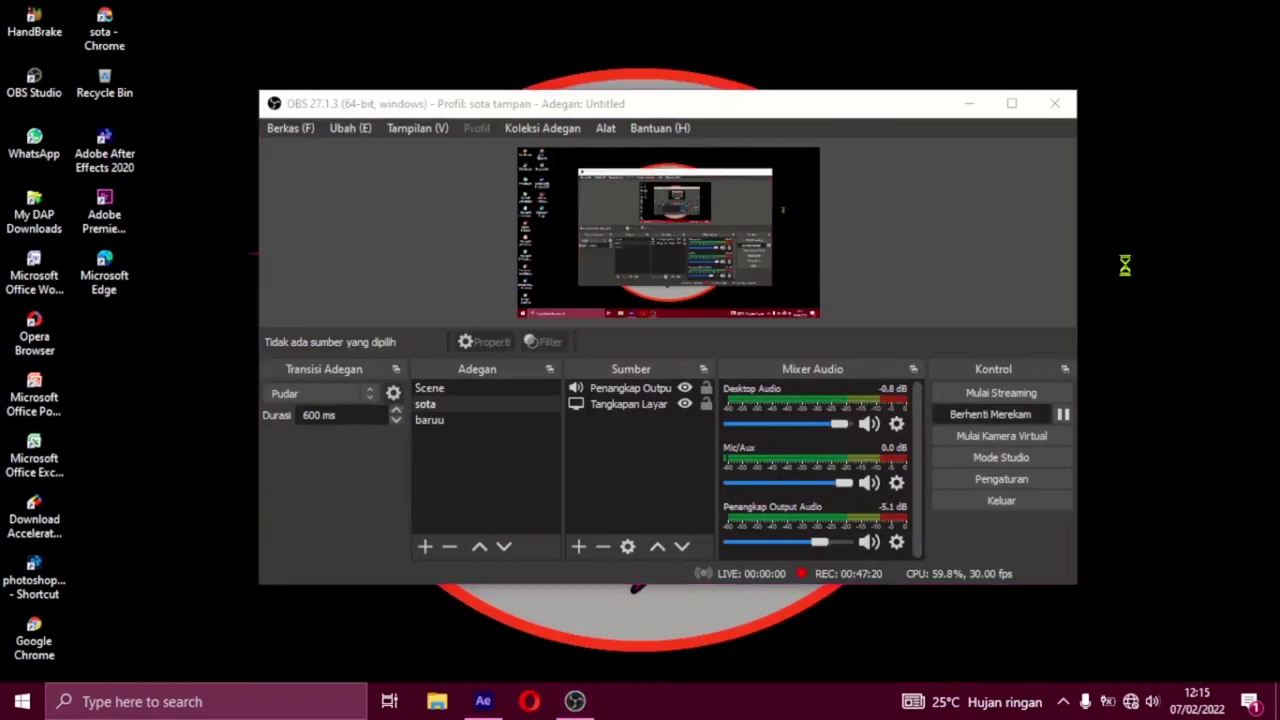
right_click(1125, 265)
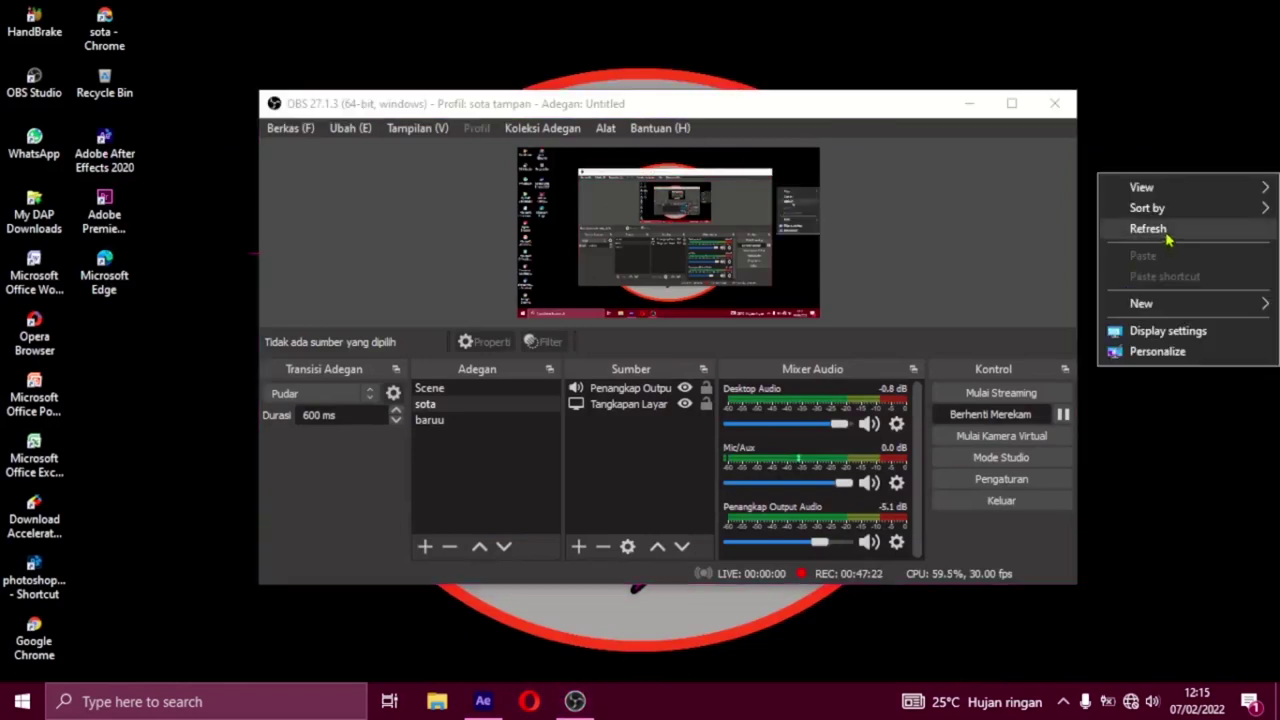
left_click(1170, 230)
right_click(1183, 143)
left_click(1190, 200)
right_click(1183, 188)
left_click(1163, 238)
right_click(1163, 228)
left_click(1167, 289)
right_click(1134, 260)
left_click(1160, 313)
right_click(1131, 284)
left_click(1163, 338)
right_click(1171, 232)
left_click(1172, 287)
right_click(1172, 232)
left_click(1176, 288)
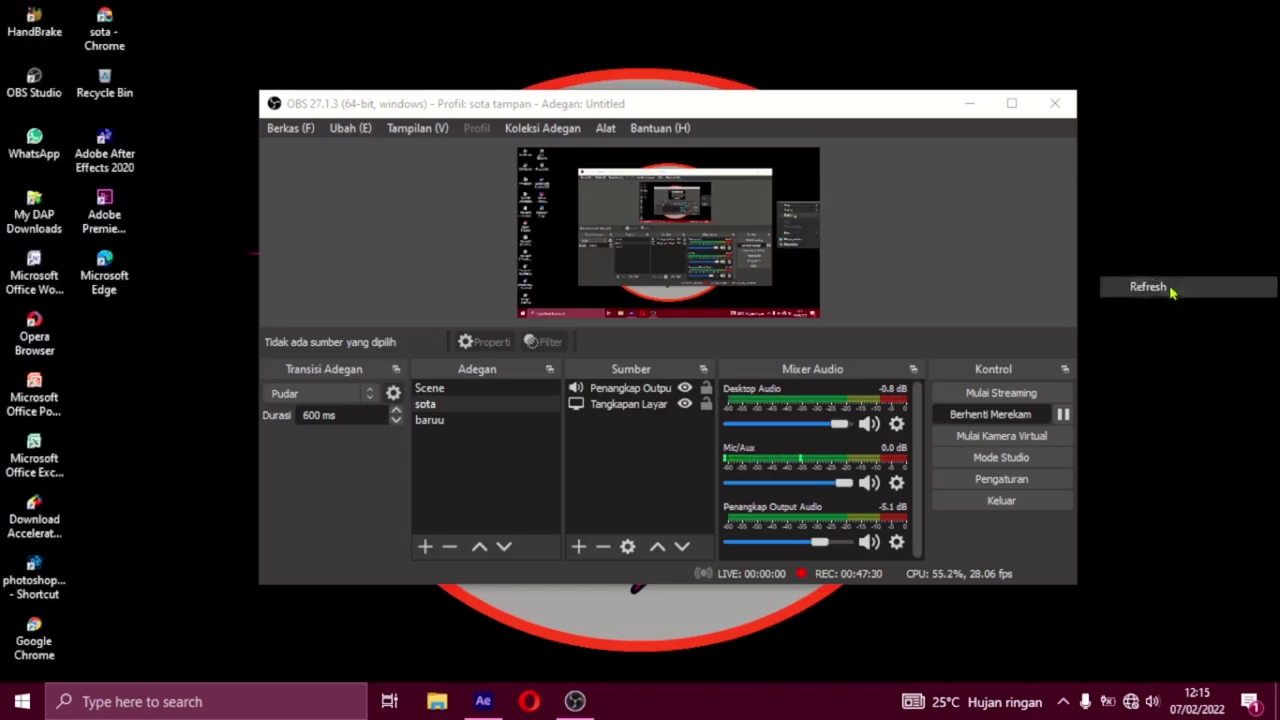
right_click(1170, 234)
left_click(1157, 296)
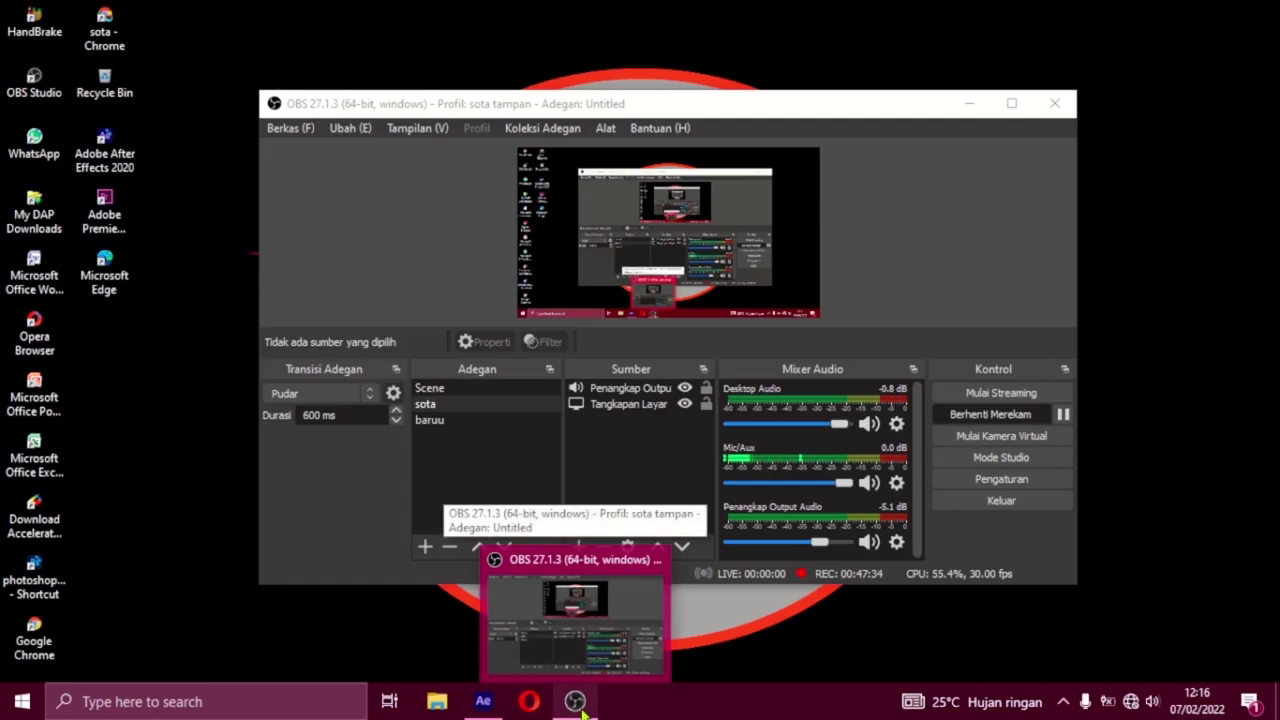
left_click(569, 705)
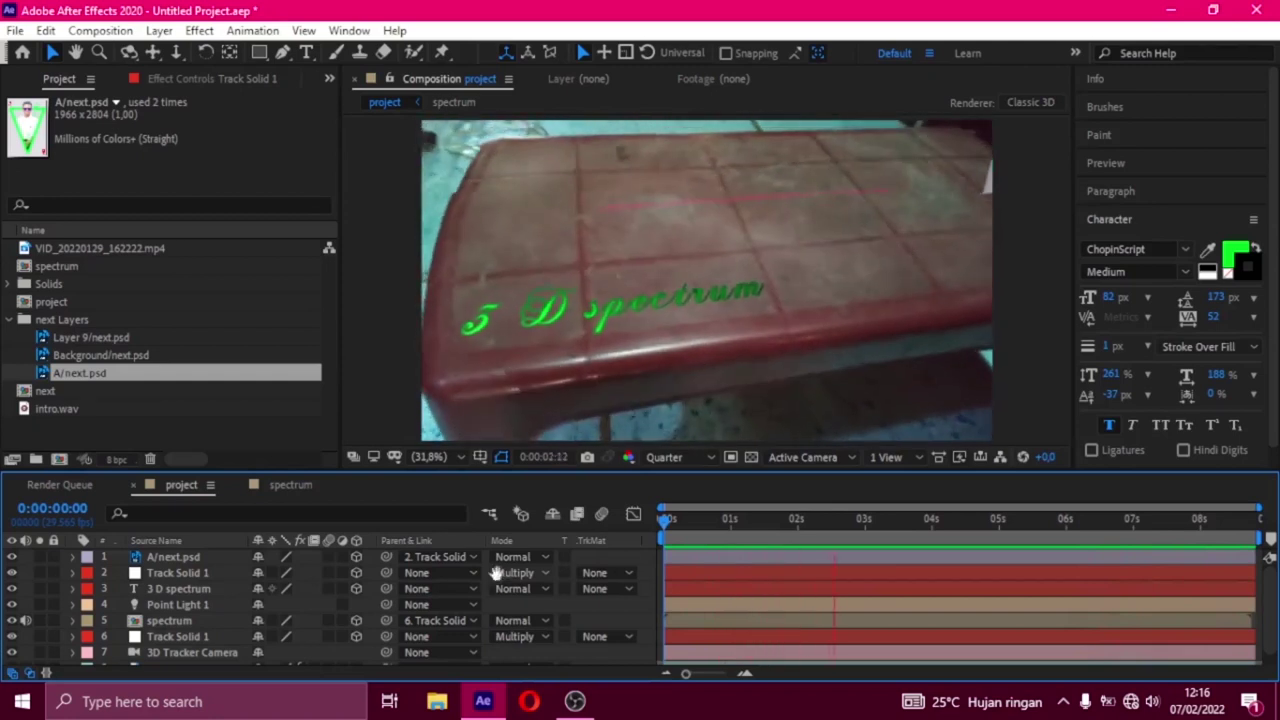
Stop the preview and scrub to about 0:00:03:24 to check the '3 D spectrum' tracking
key("space")
mouse_move(842, 525)
left_mouse_down()
mouse_move(968, 530)
mouse_move(620, 527)
left_mouse_up()
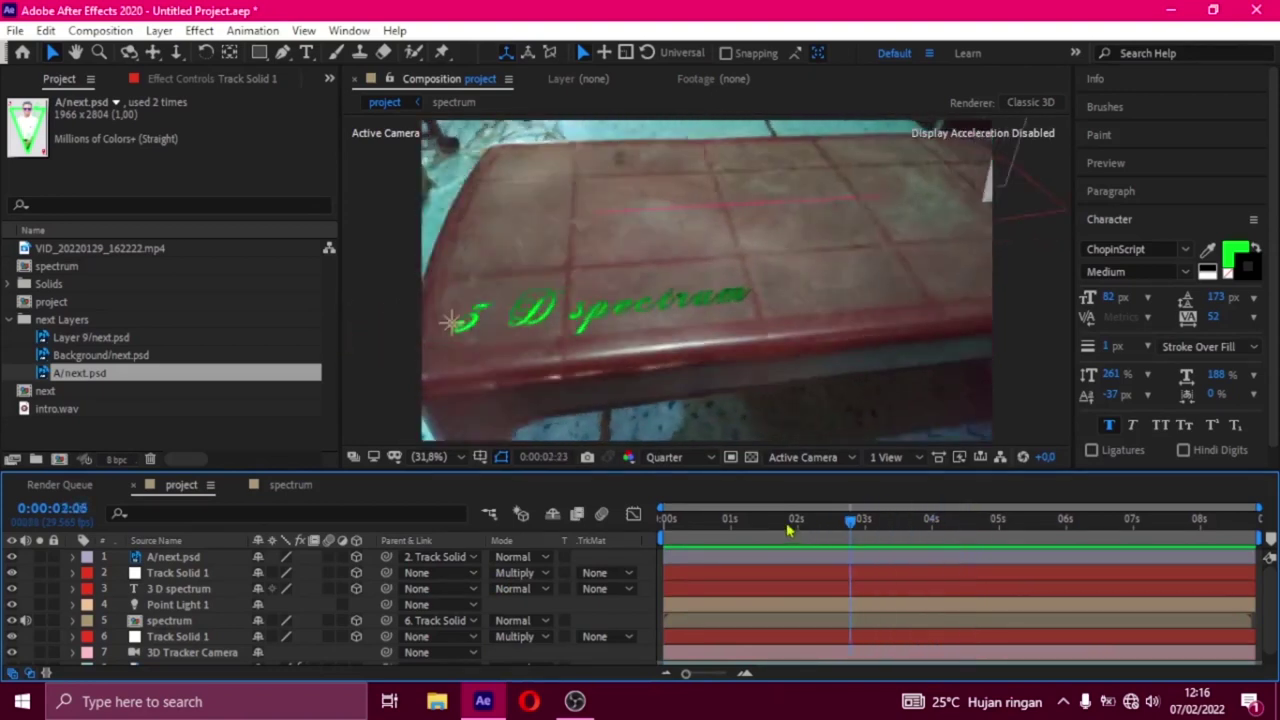